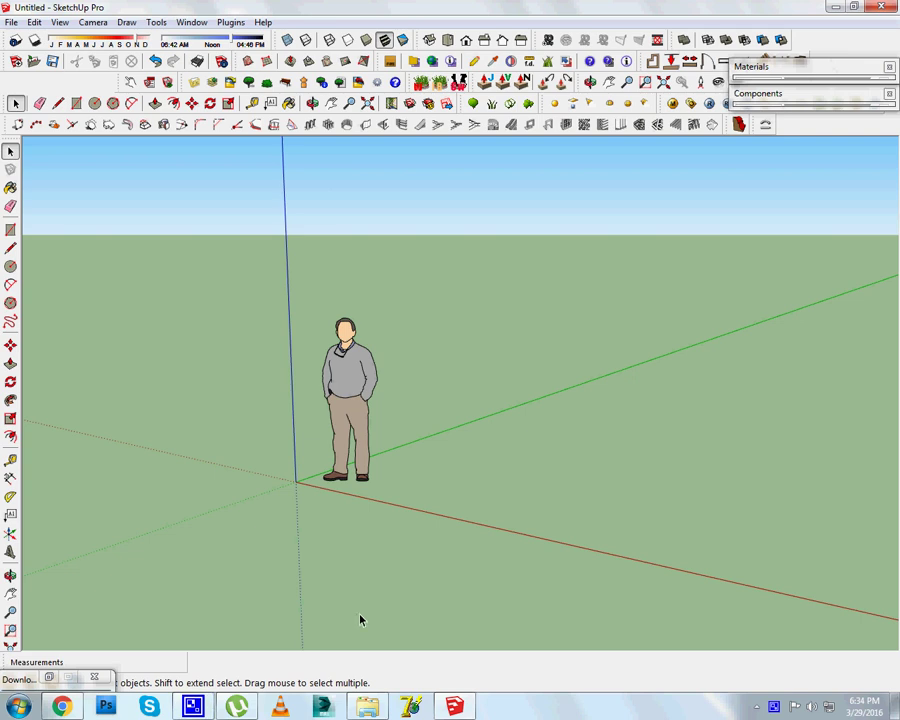
# Start an AutoCAD file import and browse to the current project folder.
pyautogui.rightClick(774, 707)
pyautogui.click(193, 279)
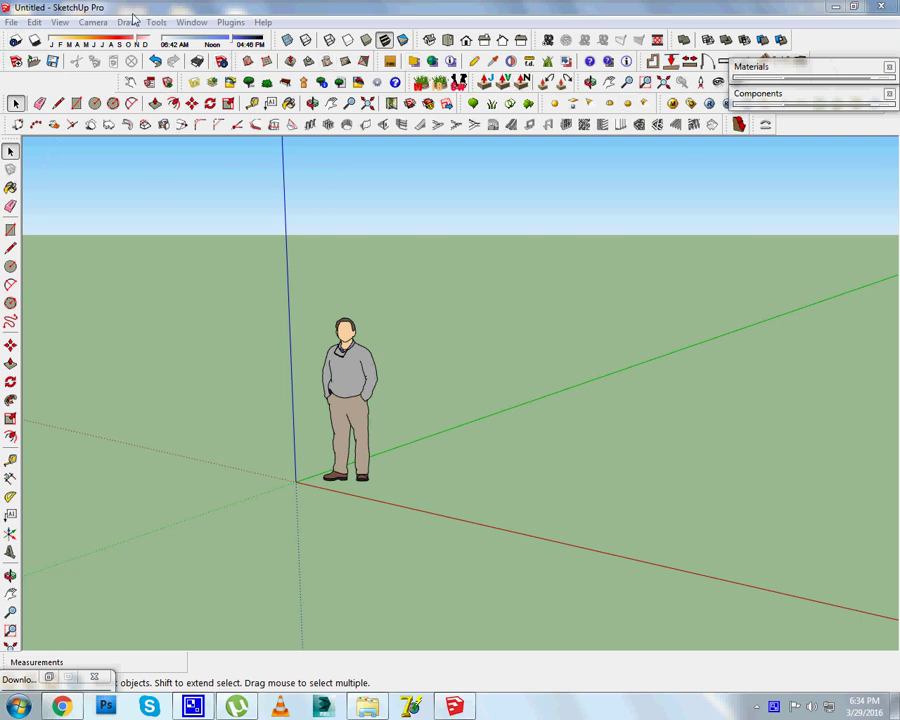
pyautogui.click(12, 22)
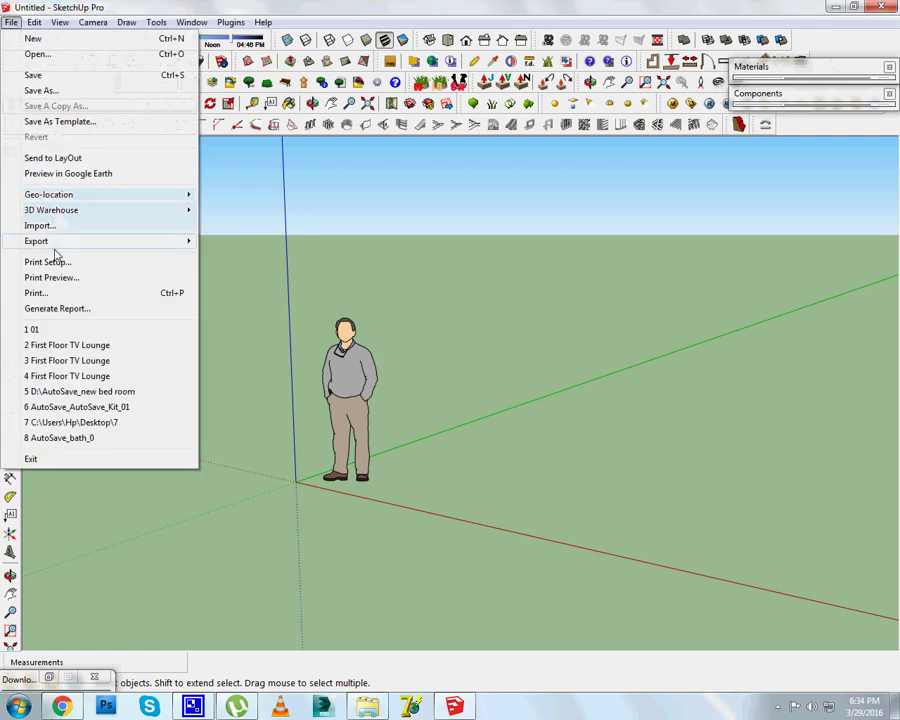
pyautogui.click(58, 226)
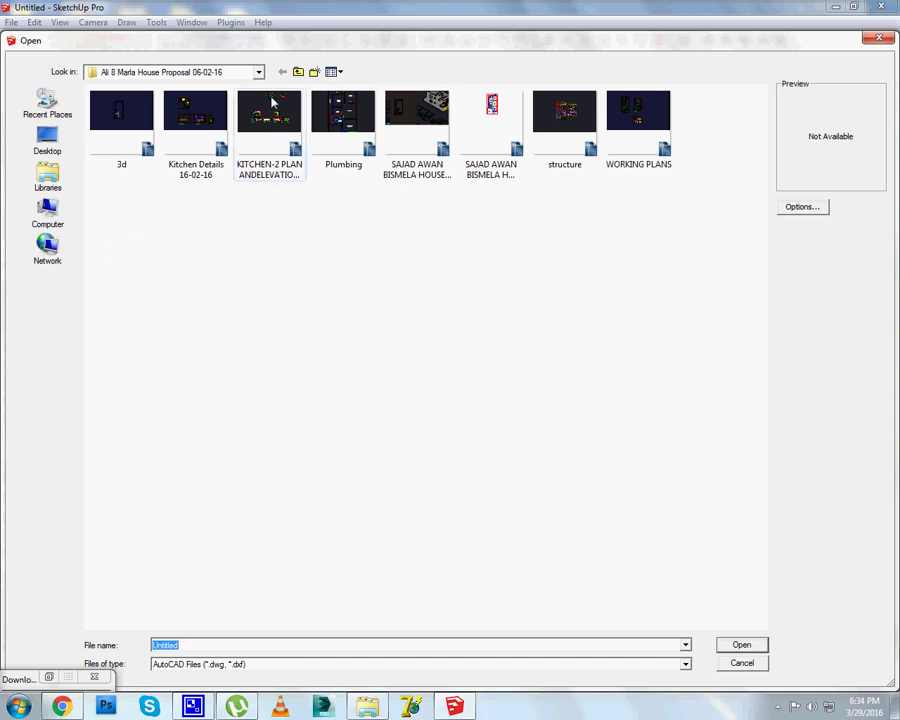
pyautogui.click(180, 72)
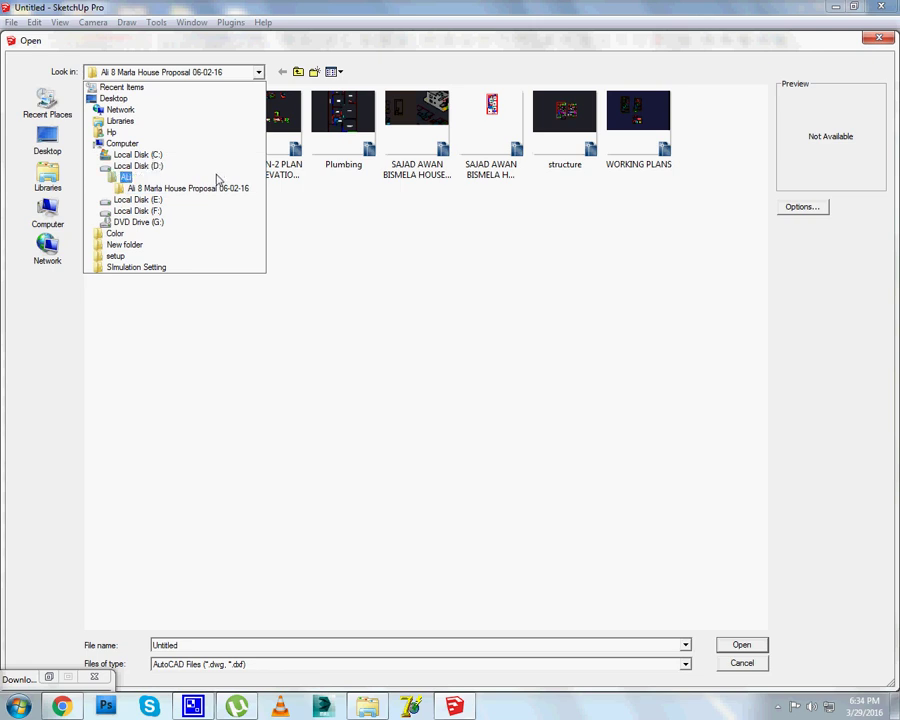
pyautogui.click(440, 292)
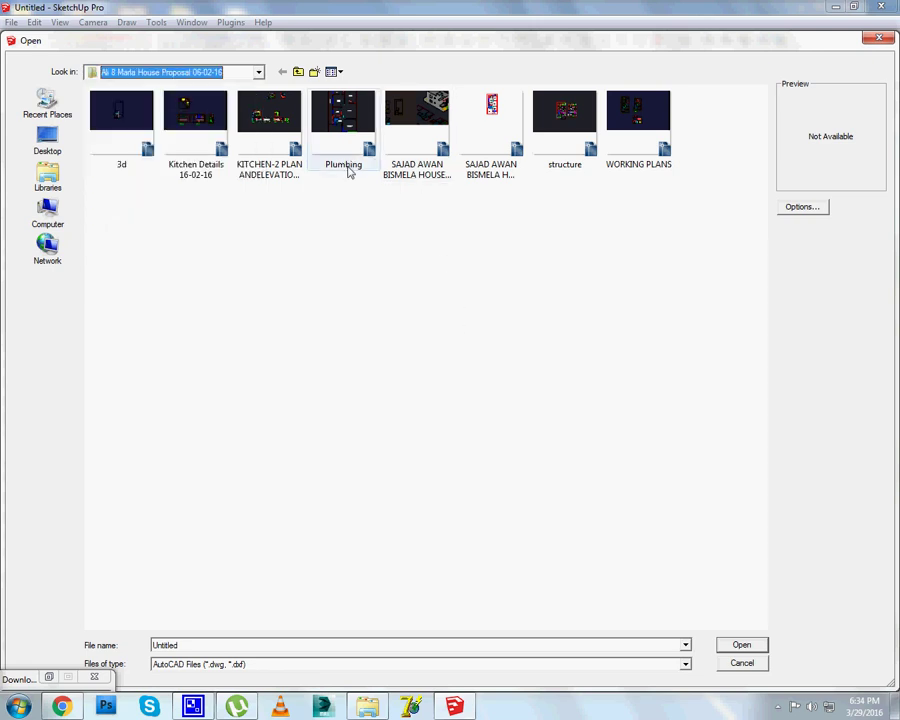
# Import the house-scheme DWG, close the import results, and view the house and plans.
pyautogui.click(108, 115)
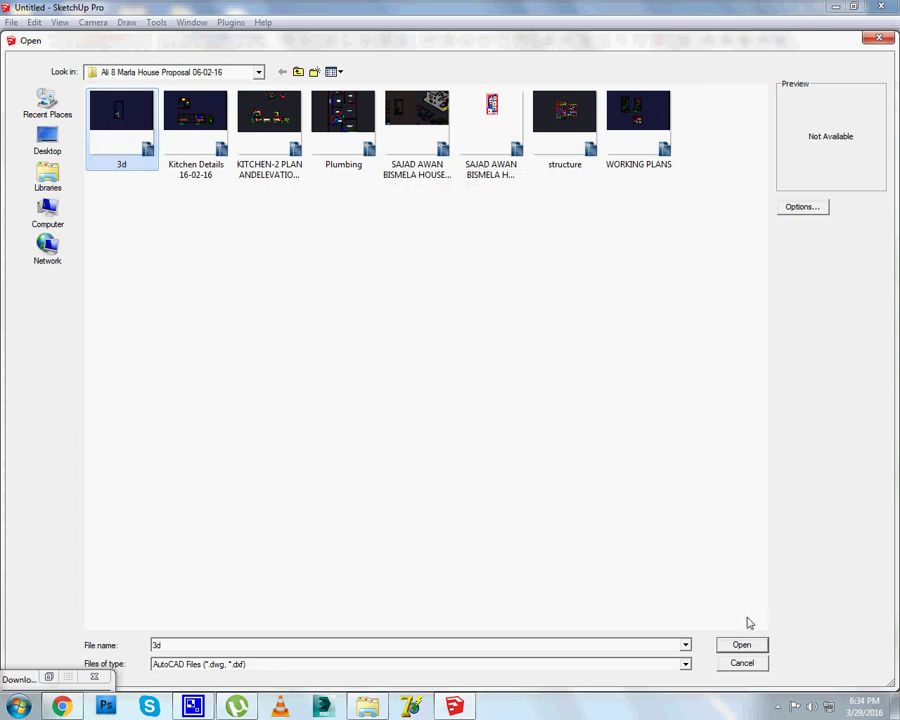
pyautogui.click(397, 140)
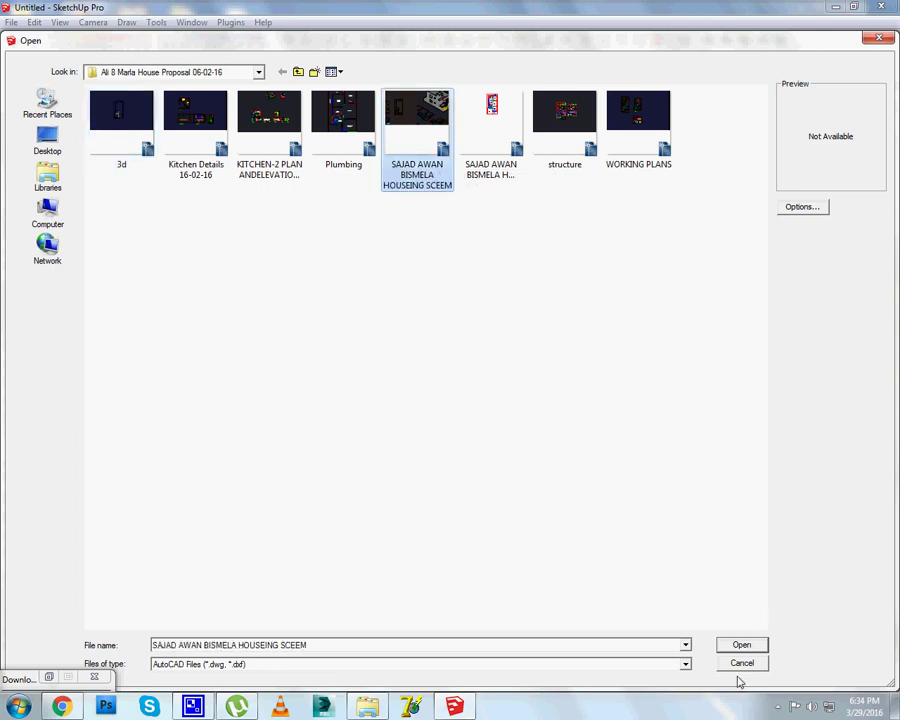
pyautogui.click(741, 645)
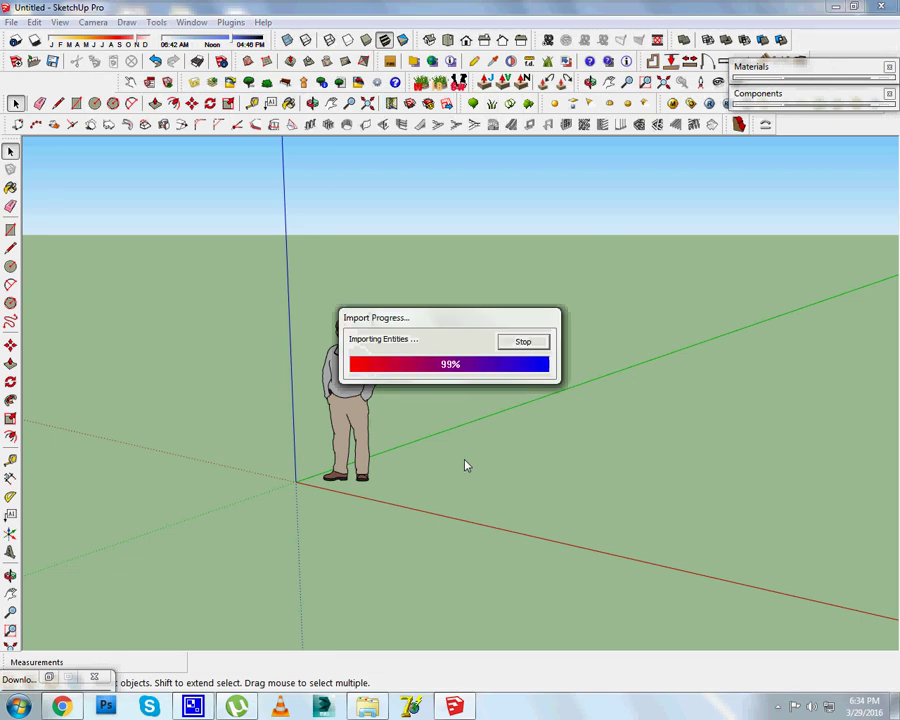
pyautogui.click(534, 458)
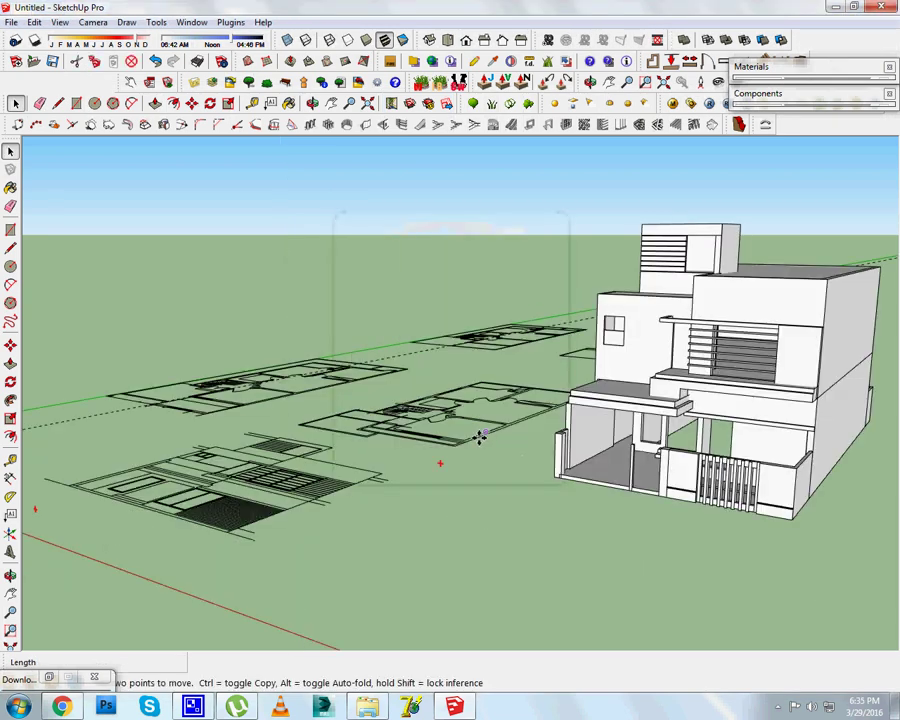
pyautogui.moveTo(480, 437)
pyautogui.mouseDown(button='middle')
pyautogui.moveTo(624, 426)
pyautogui.moveTo(474, 434)
pyautogui.mouseUp(button='middle')
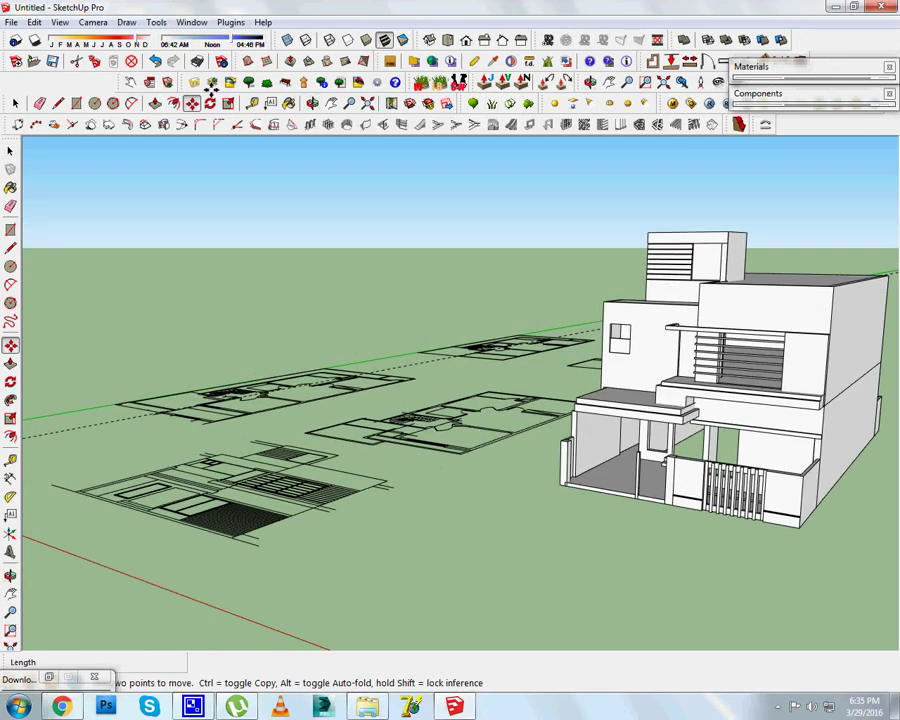
# Start a new empty model without saving the current one.
pyautogui.click(10, 21)
pyautogui.click(40, 38)
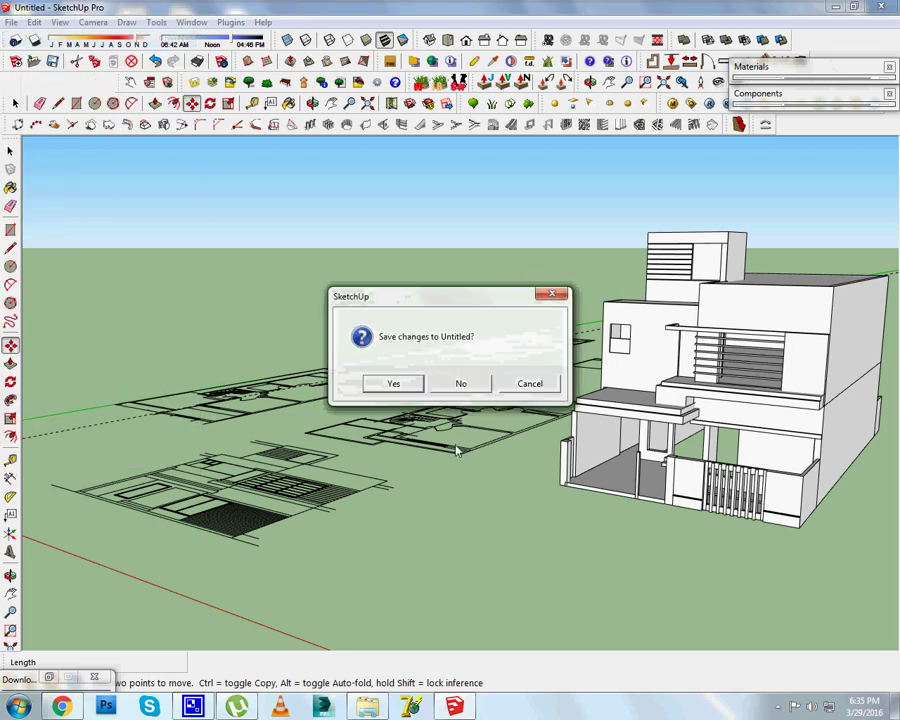
pyautogui.click(460, 383)
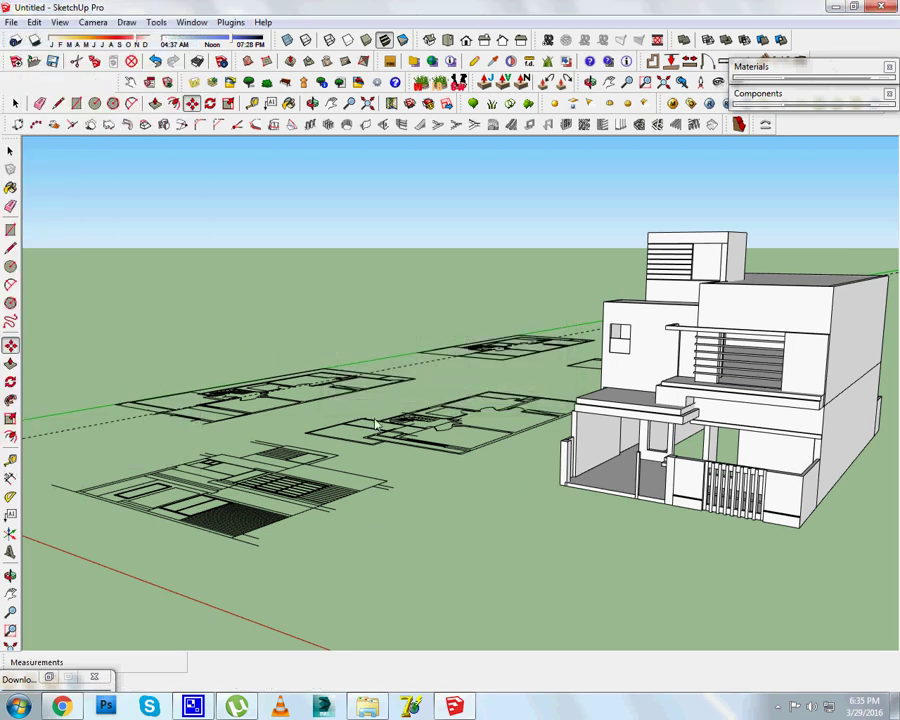
# Try importing the 3d DWG and dismiss the invalid-version and failed-import errors.
pyautogui.click(10, 21)
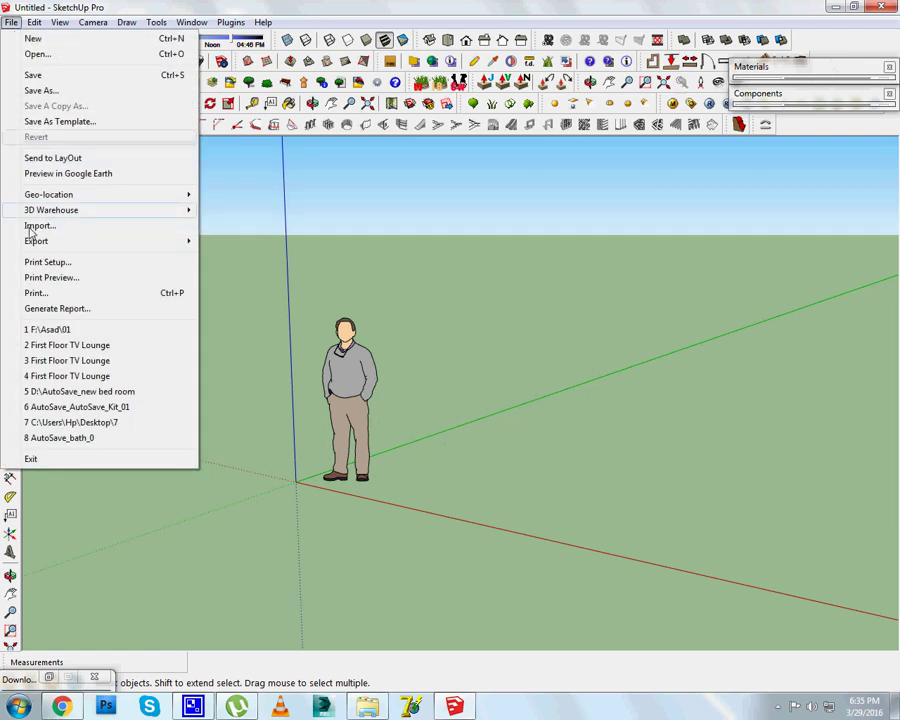
pyautogui.click(38, 226)
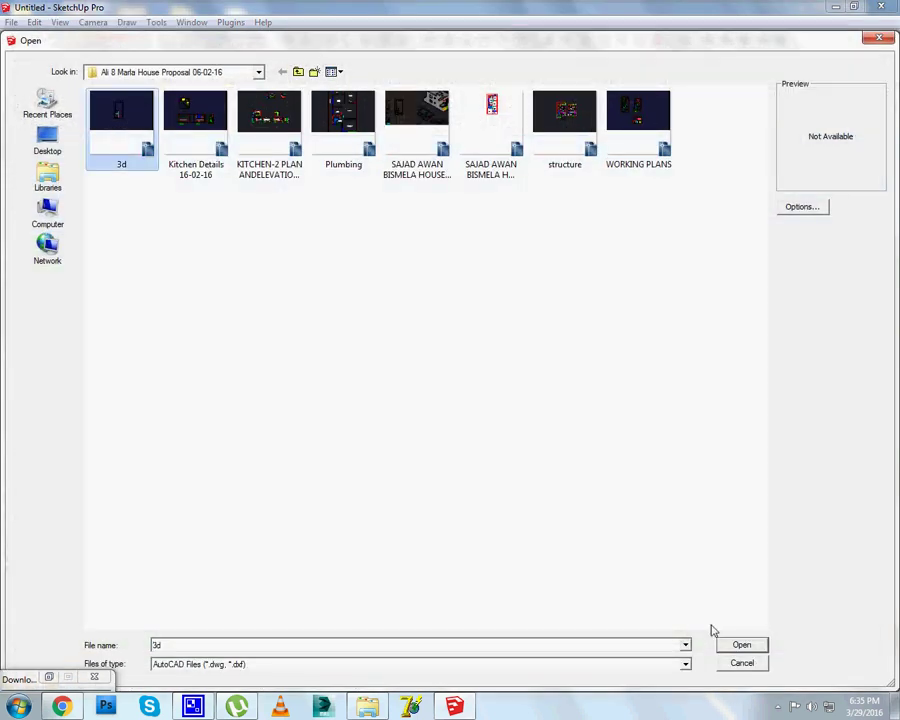
pyautogui.click(755, 650)
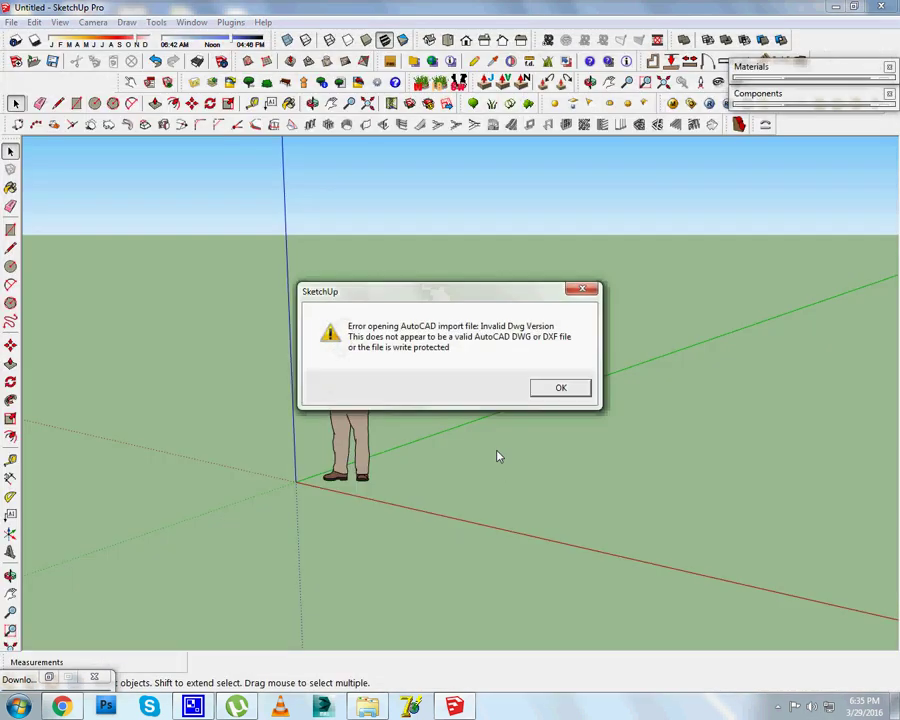
pyautogui.click(561, 387)
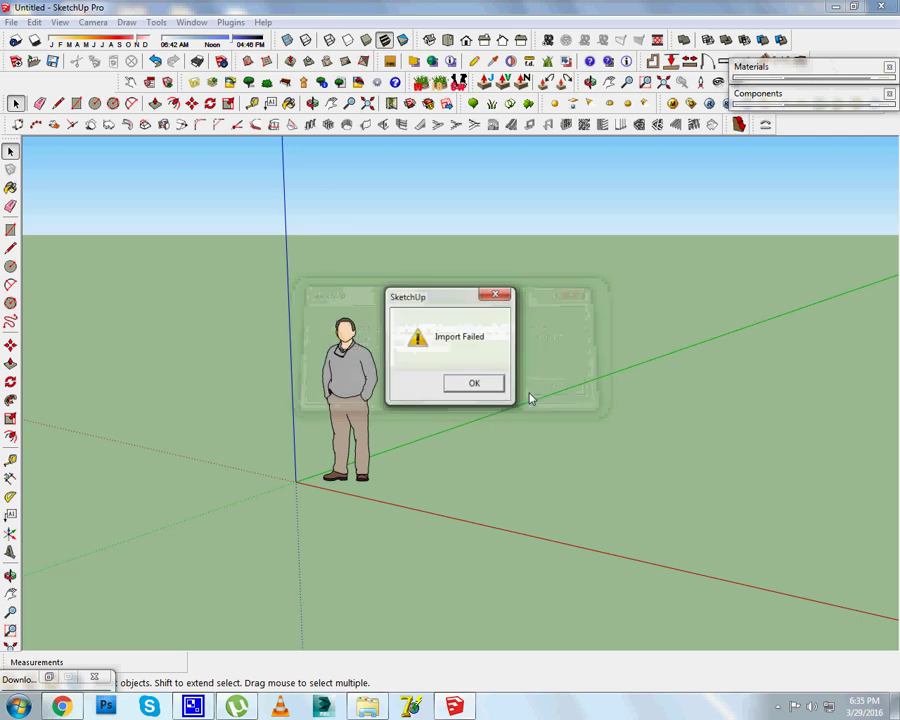
pyautogui.click(472, 382)
# Cancel opening an existing model and import the house-scheme DWG instead.
pyautogui.click(11, 22)
pyautogui.click(32, 52)
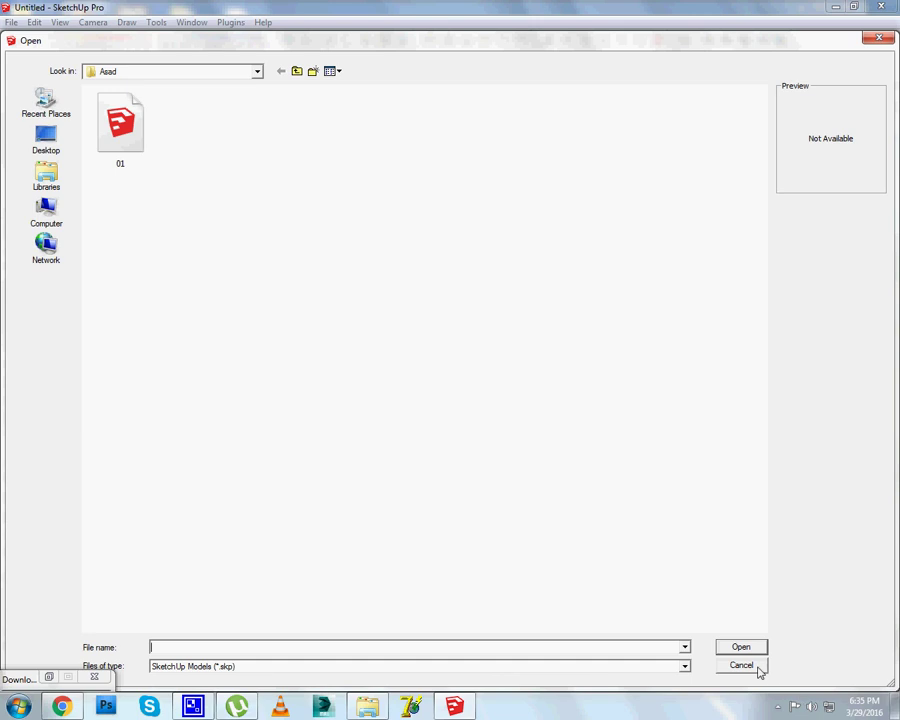
pyautogui.click(741, 665)
pyautogui.click(11, 22)
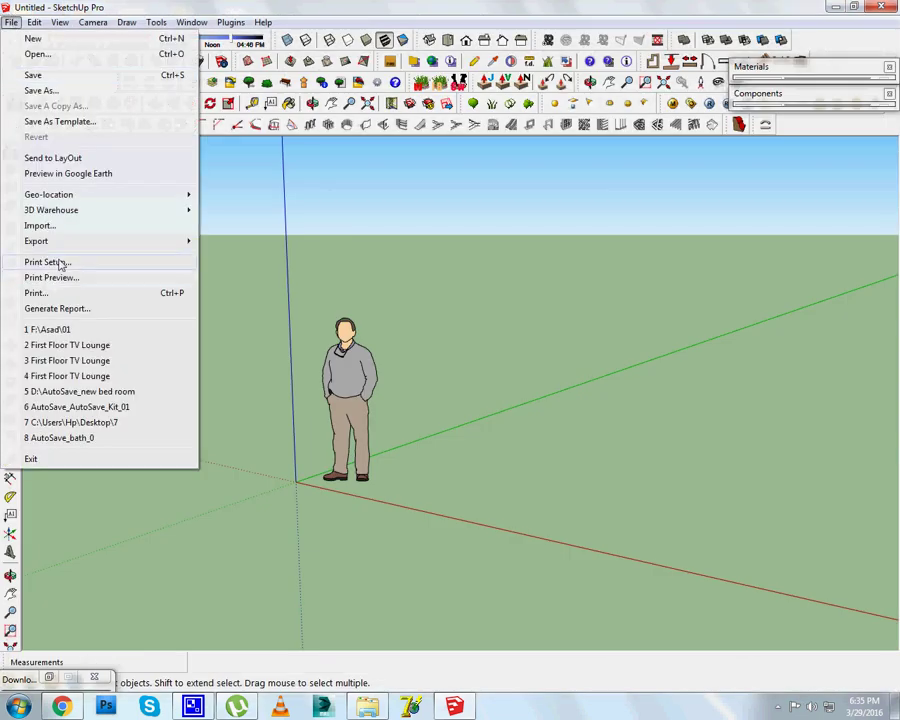
pyautogui.click(40, 225)
pyautogui.doubleClick(426, 140)
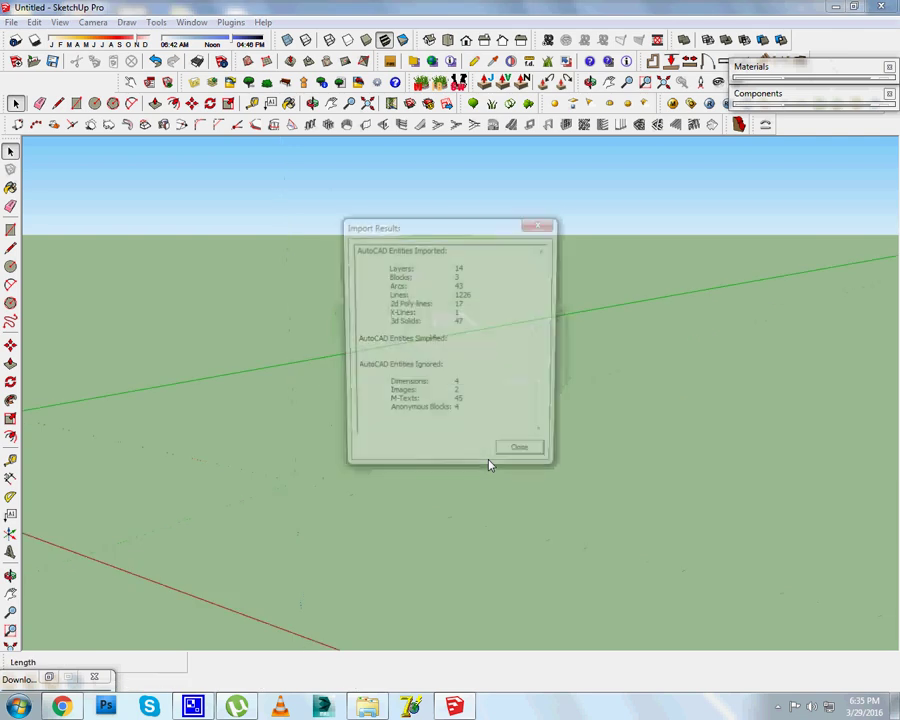
# Place the imported drawings and zoom out to see the house and all floor plans.
pyautogui.click(518, 459)
pyautogui.moveTo(670, 580)
pyautogui.mouseDown(button='middle')
pyautogui.moveTo(520, 468)
pyautogui.moveTo(452, 506)
pyautogui.moveTo(266, 454)
pyautogui.moveTo(298, 402)
pyautogui.mouseUp(button='middle')
pyautogui.scroll(3, 223, 245)
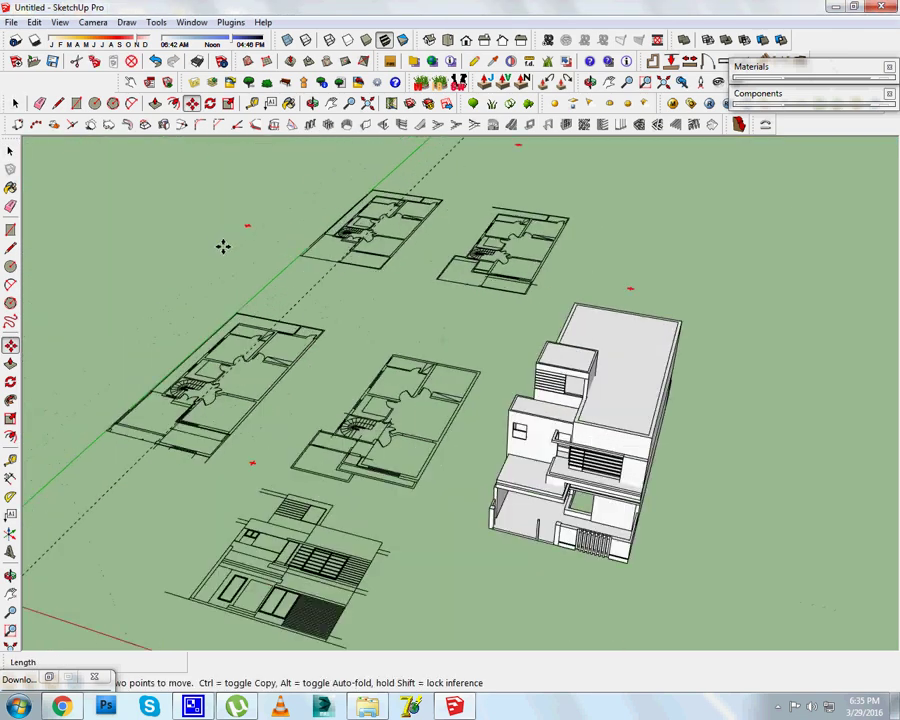
pyautogui.scroll(2, 241, 394)
pyautogui.scroll(2, 195, 450)
pyautogui.scroll(2, 208, 470)
pyautogui.scroll(2, 208, 470)
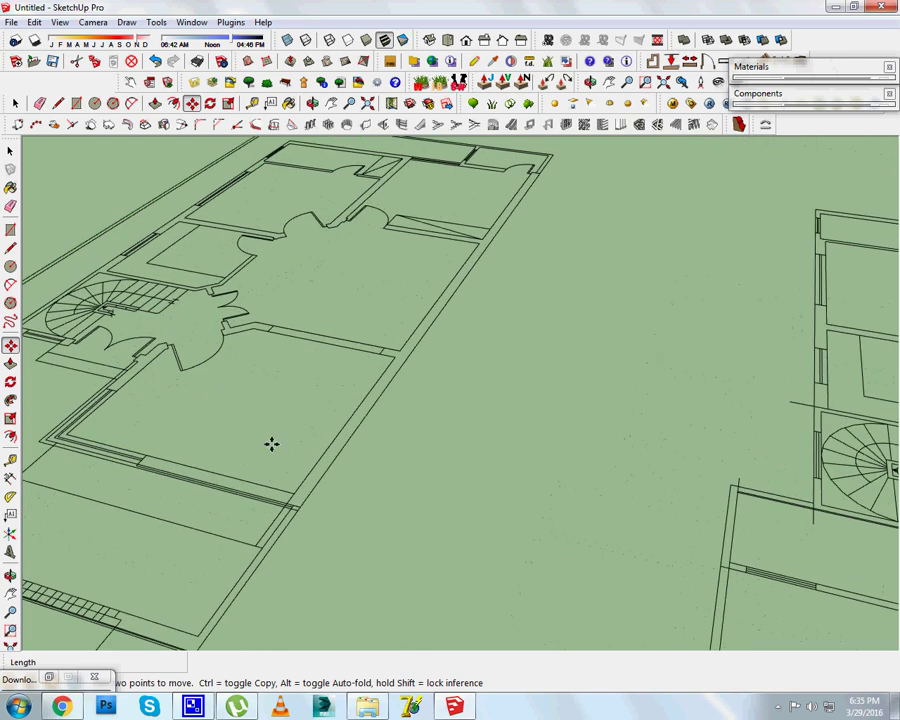
pyautogui.scroll(-3, 271, 442)
pyautogui.moveTo(334, 408)
pyautogui.mouseDown(button='middle')
pyautogui.moveTo(408, 478)
pyautogui.moveTo(420, 420)
pyautogui.mouseUp(button='middle')
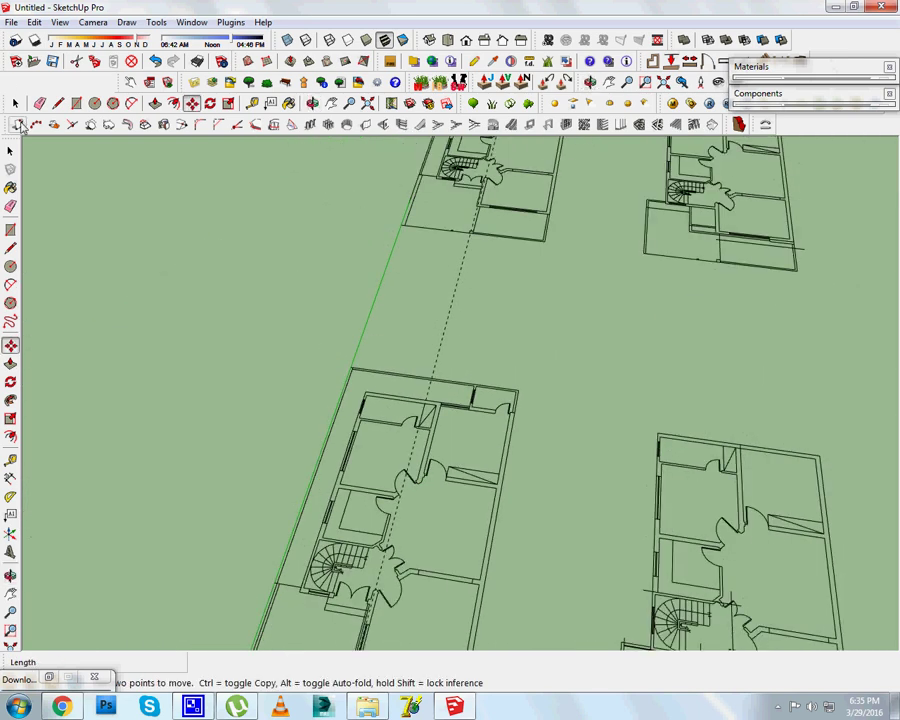
# Select the imported drawings, then orbit and zoom in to inspect the floor plans closely.
pyautogui.click(10, 150)
pyautogui.click(510, 418)
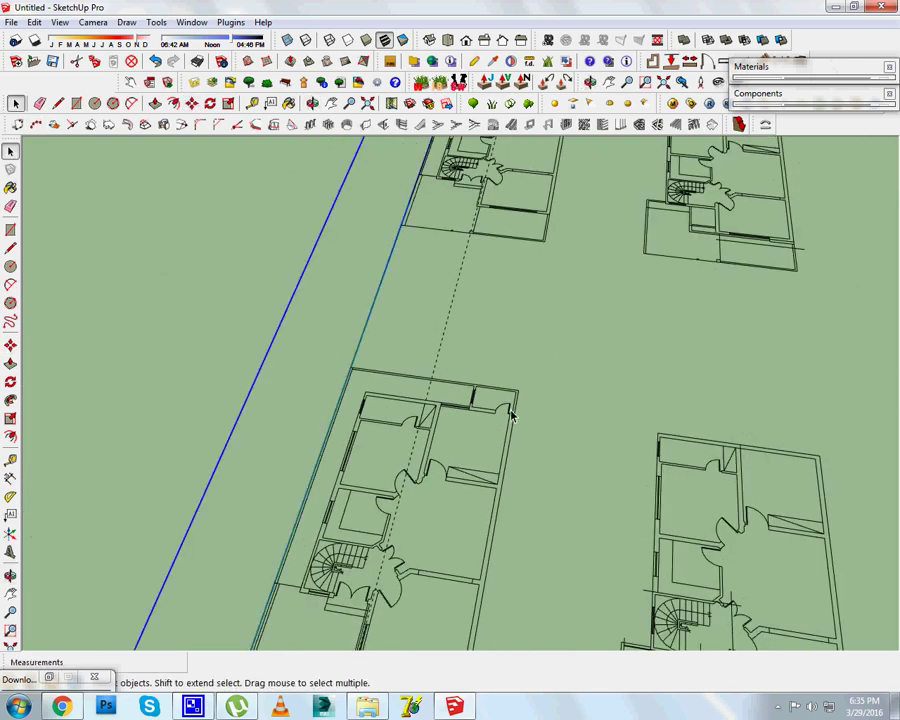
pyautogui.scroll(-4, 510, 418)
pyautogui.moveTo(510, 418)
pyautogui.mouseDown(button='middle')
pyautogui.moveTo(553, 497)
pyautogui.moveTo(743, 402)
pyautogui.moveTo(424, 452)
pyautogui.moveTo(392, 367)
pyautogui.moveTo(536, 480)
pyautogui.moveTo(494, 590)
pyautogui.mouseUp(button='middle')
pyautogui.scroll(3, 494, 588)
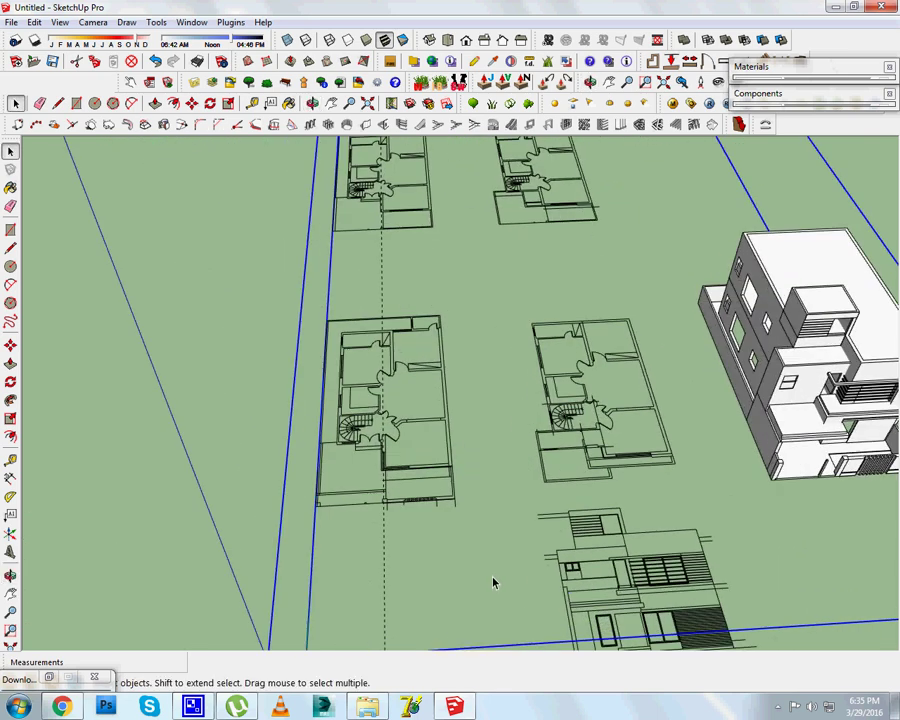
pyautogui.click(242, 437)
pyautogui.scroll(3, 354, 415)
pyautogui.scroll(1, 354, 415)
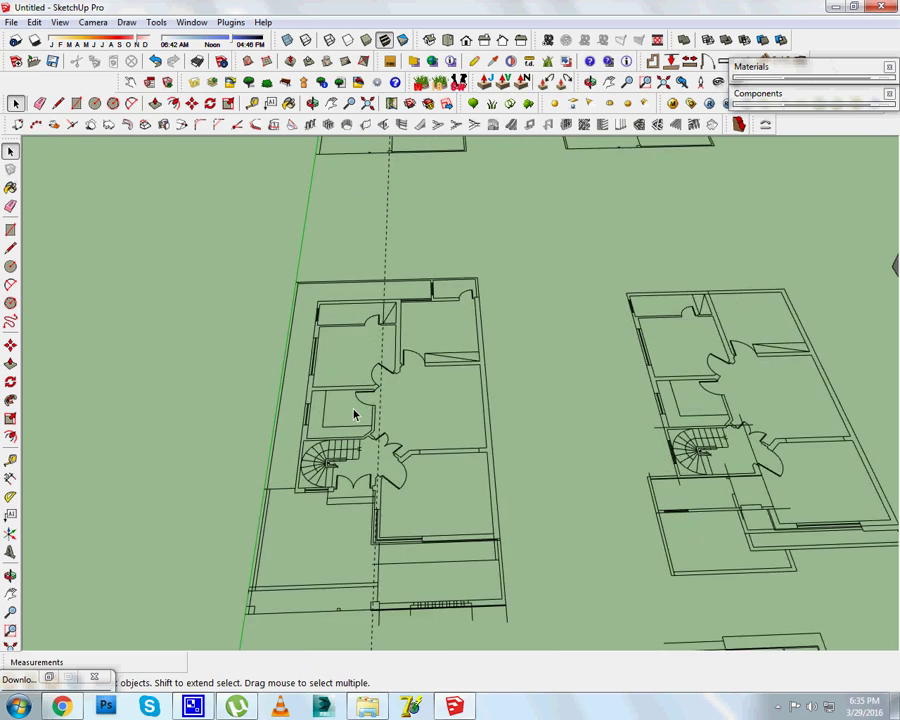
pyautogui.scroll(-3, 354, 415)
pyautogui.scroll(-2, 480, 438)
pyautogui.scroll(4, 534, 512)
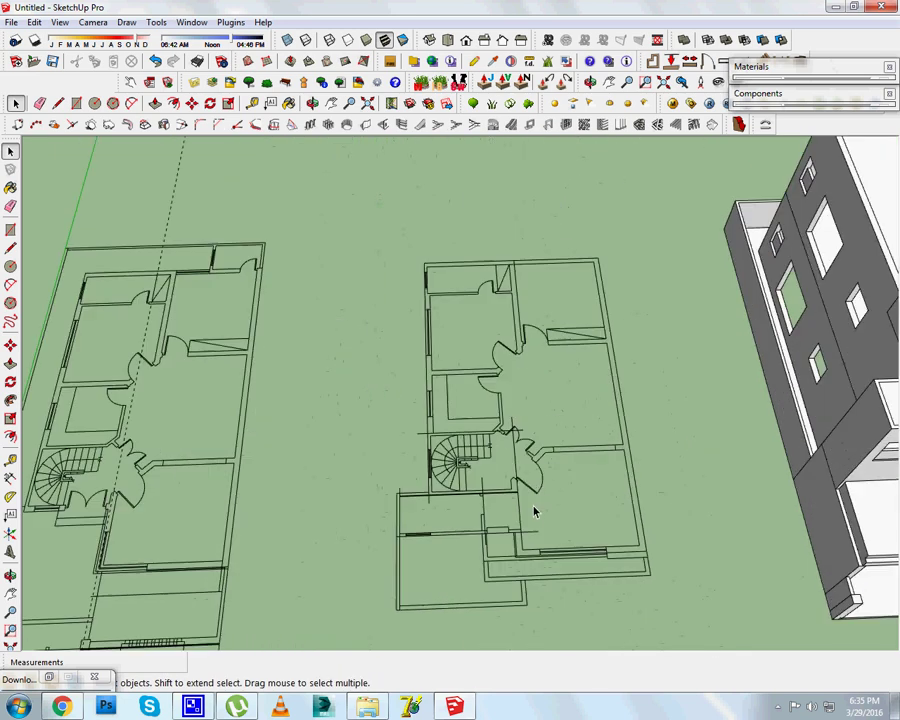
pyautogui.scroll(2, 534, 512)
pyautogui.scroll(2, 538, 452)
pyautogui.scroll(-3, 538, 507)
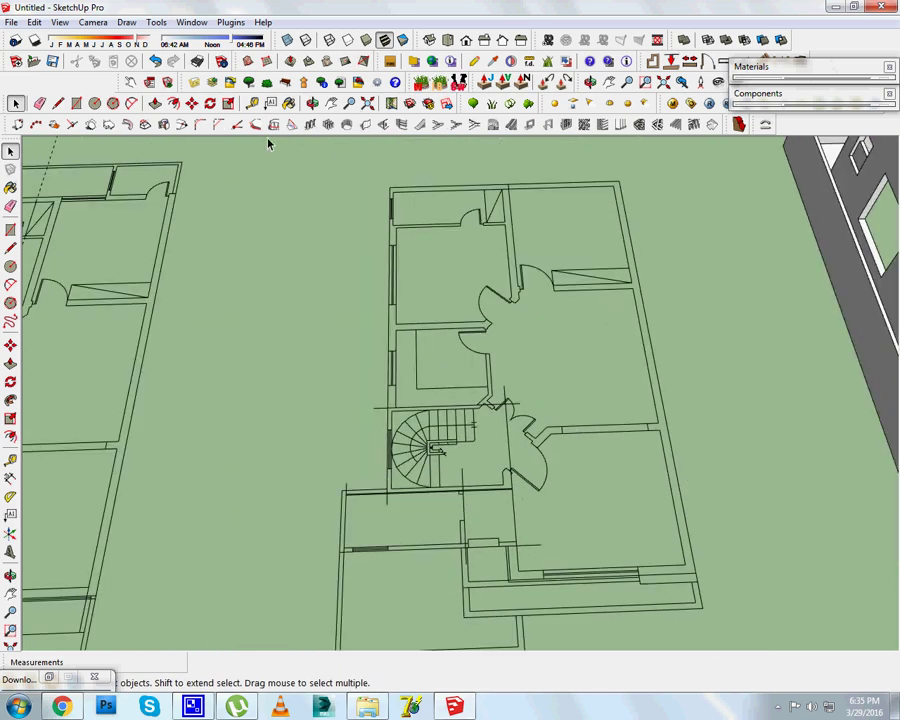
pyautogui.click(193, 23)
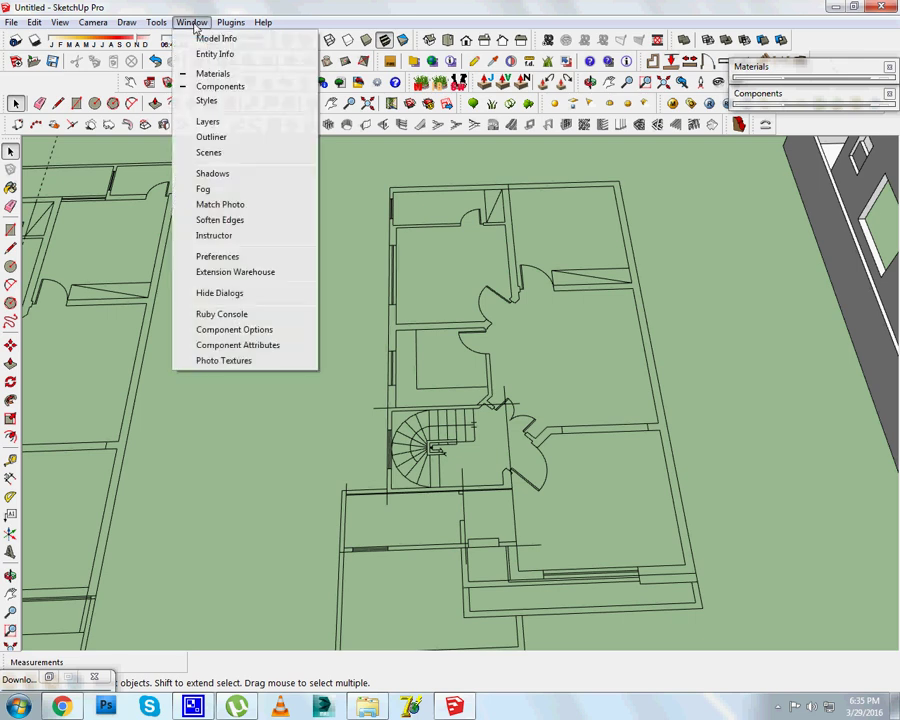
# Show the full Layers list and add a new Layer1.
pyautogui.click(232, 124)
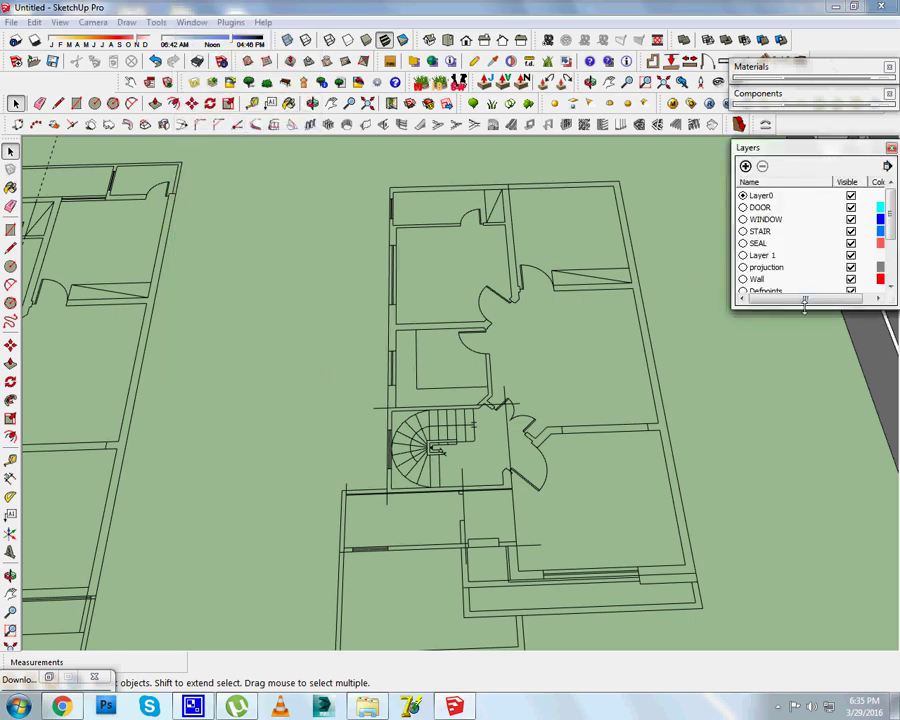
pyautogui.moveTo(836, 310); pyautogui.dragTo(836, 552)
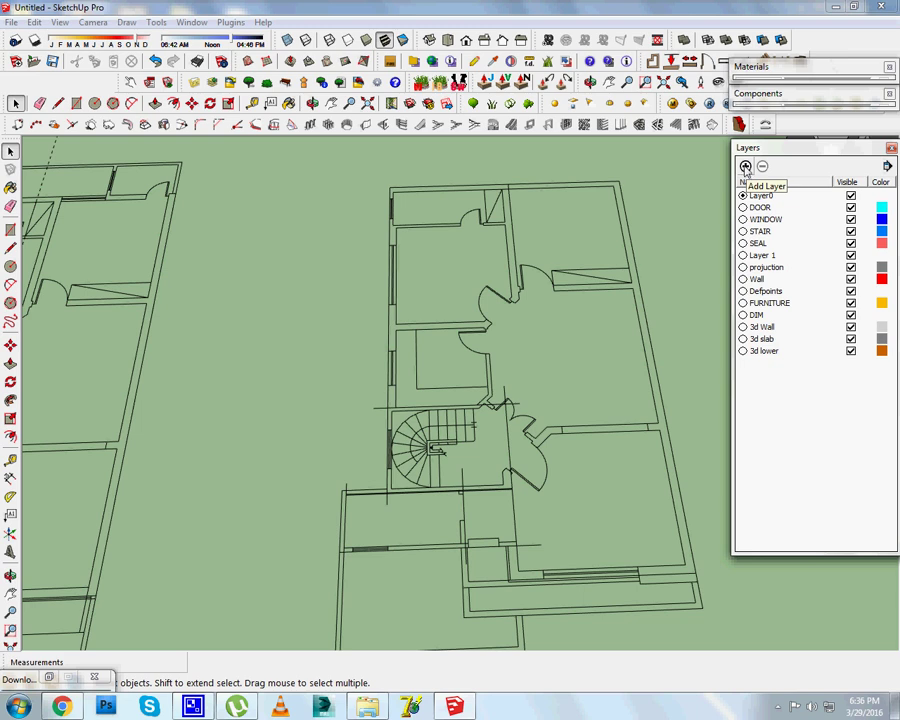
pyautogui.click(745, 167)
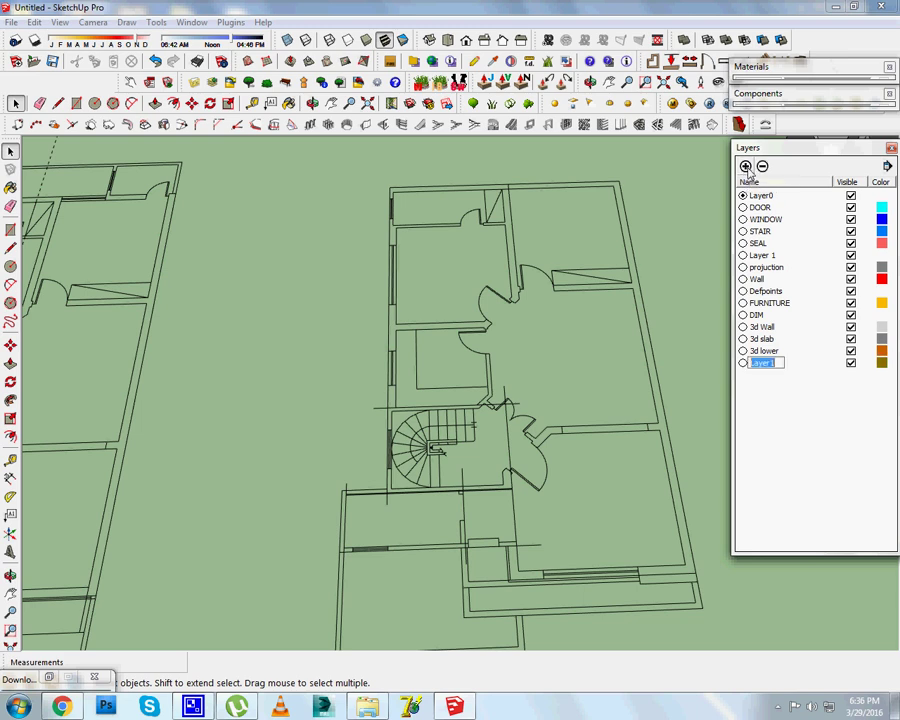
pyautogui.click(761, 395)
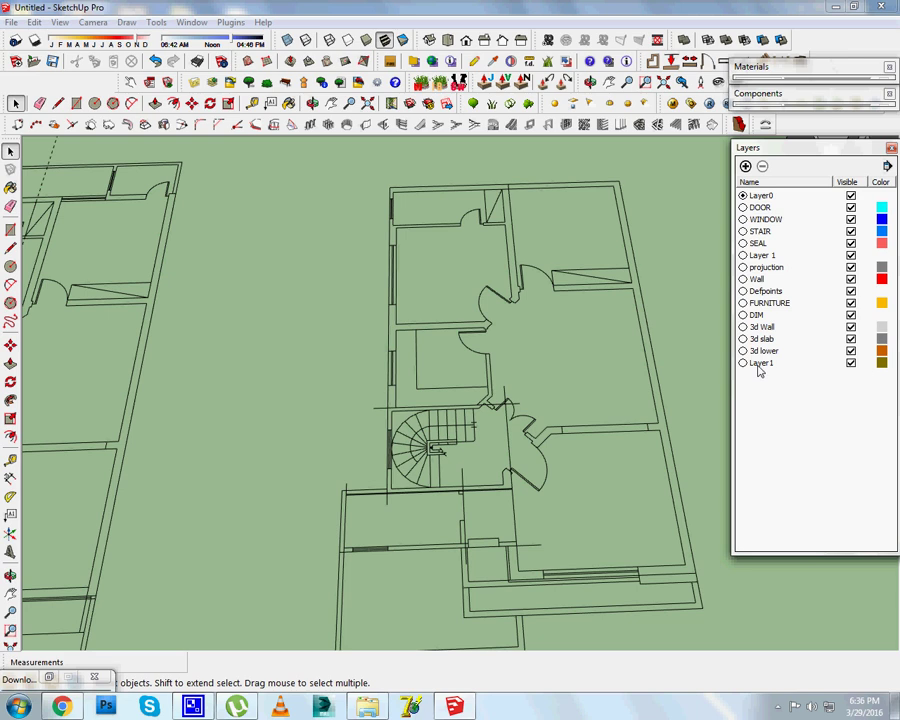
# Delete Layer1 and make 3d Wall the current layer.
pyautogui.click(759, 366)
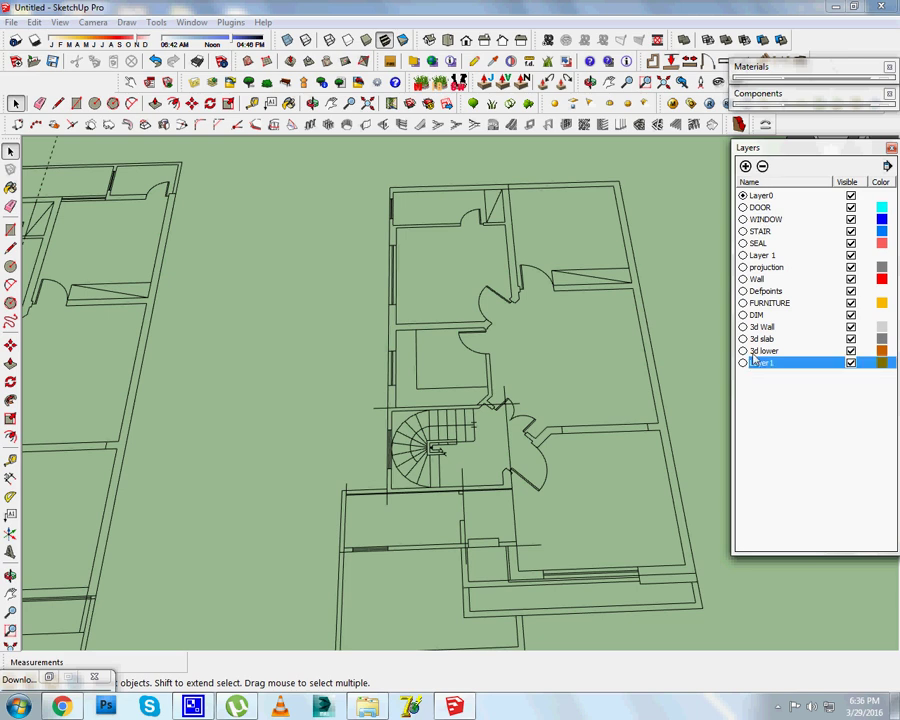
pyautogui.click(820, 148)
pyautogui.click(794, 145)
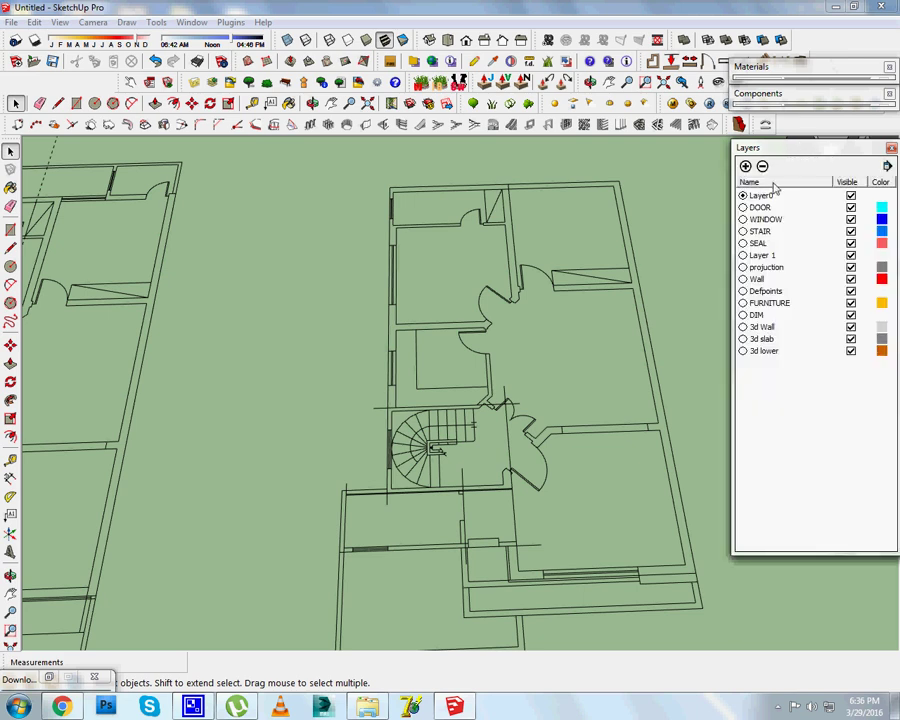
pyautogui.click(744, 327)
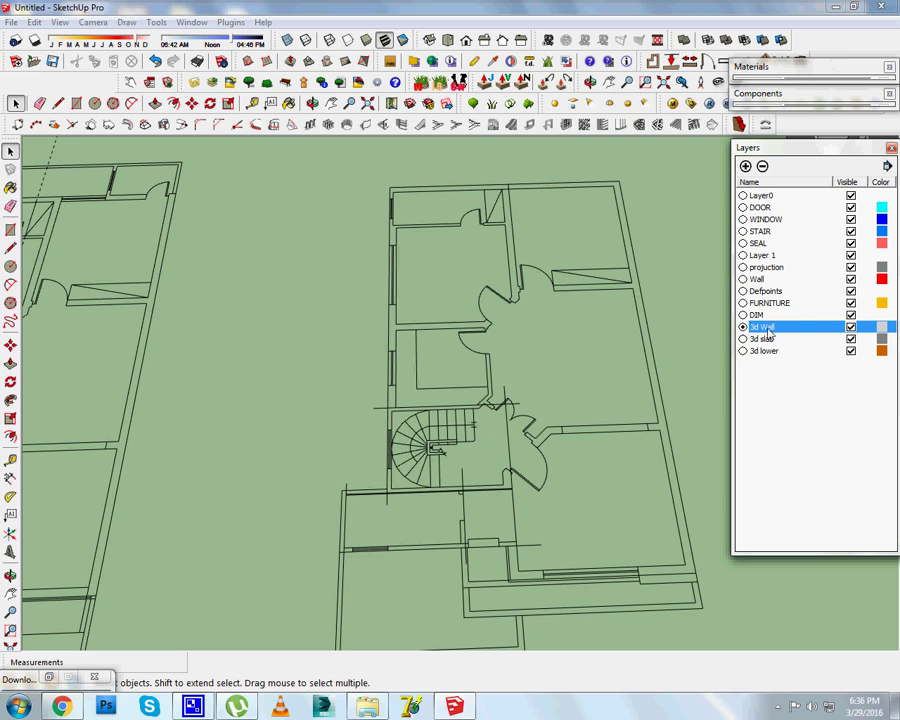
pyautogui.moveTo(690, 373)
pyautogui.mouseDown(button='middle')
pyautogui.moveTo(661, 361)
pyautogui.moveTo(612, 382)
pyautogui.moveTo(613, 395)
pyautogui.mouseUp(button='middle')
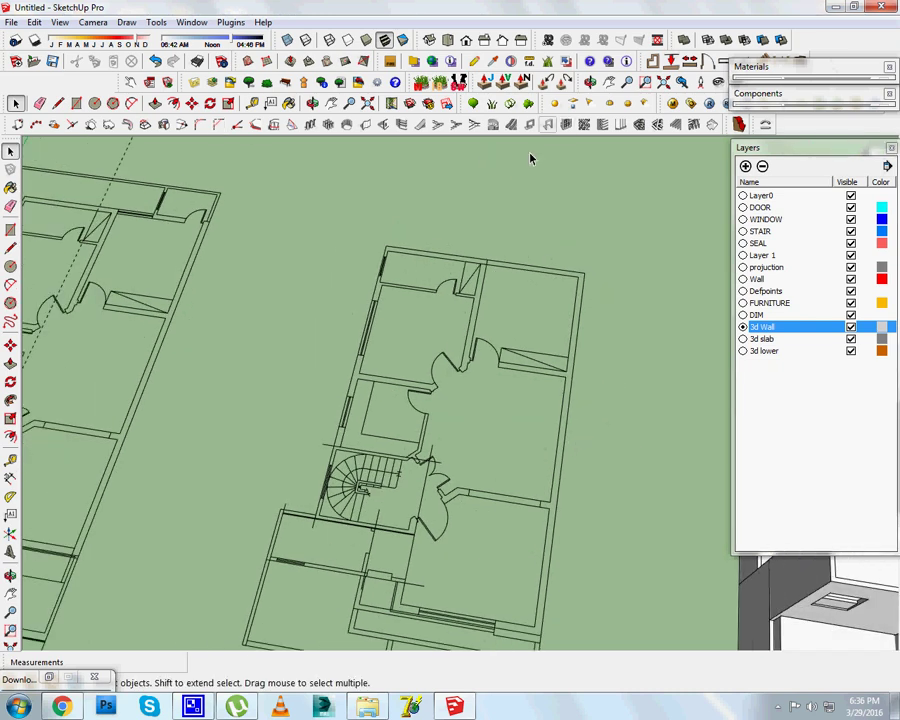
# With the Line tool, zoom onto the middle floor plan and trace the right and bottom walls.
pyautogui.click(60, 103)
pyautogui.moveTo(440, 330)
pyautogui.mouseDown(button='middle')
pyautogui.moveTo(472, 306)
pyautogui.moveTo(520, 360)
pyautogui.moveTo(428, 343)
pyautogui.moveTo(466, 422)
pyautogui.mouseUp(button='middle')
pyautogui.scroll(3, 466, 422)
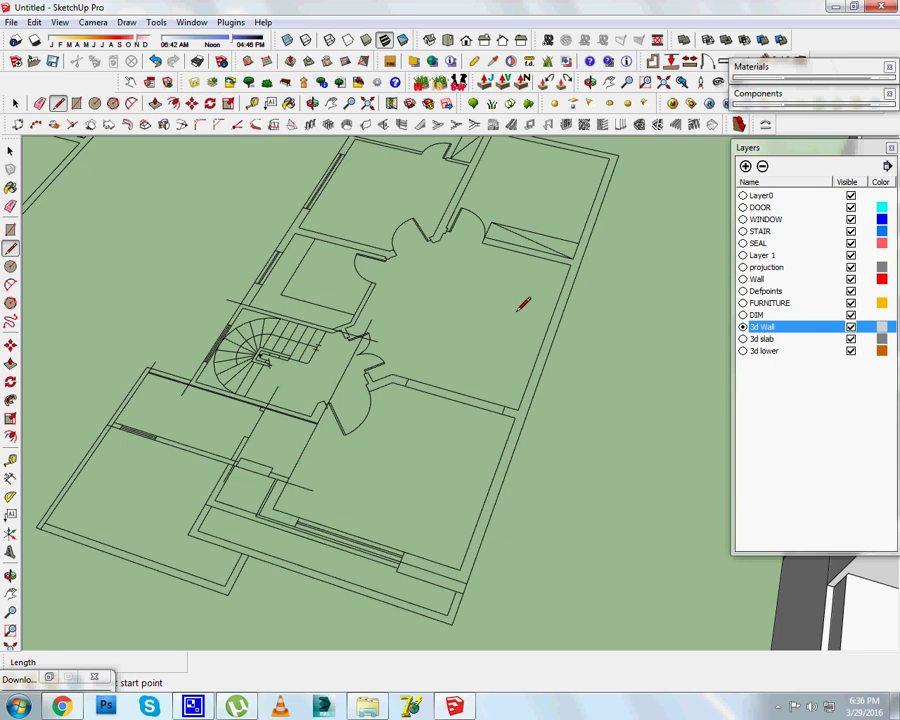
pyautogui.moveTo(520, 302); pyautogui.dragTo(448, 560, button='middle')
pyautogui.scroll(2, 482, 497)
pyautogui.scroll(2, 482, 494)
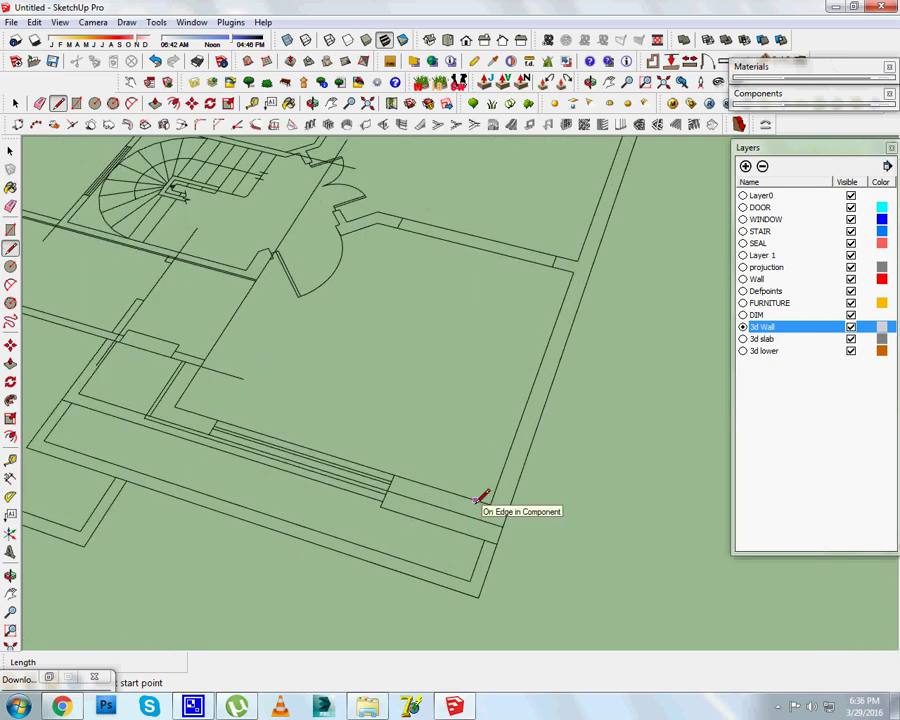
pyautogui.click(556, 261)
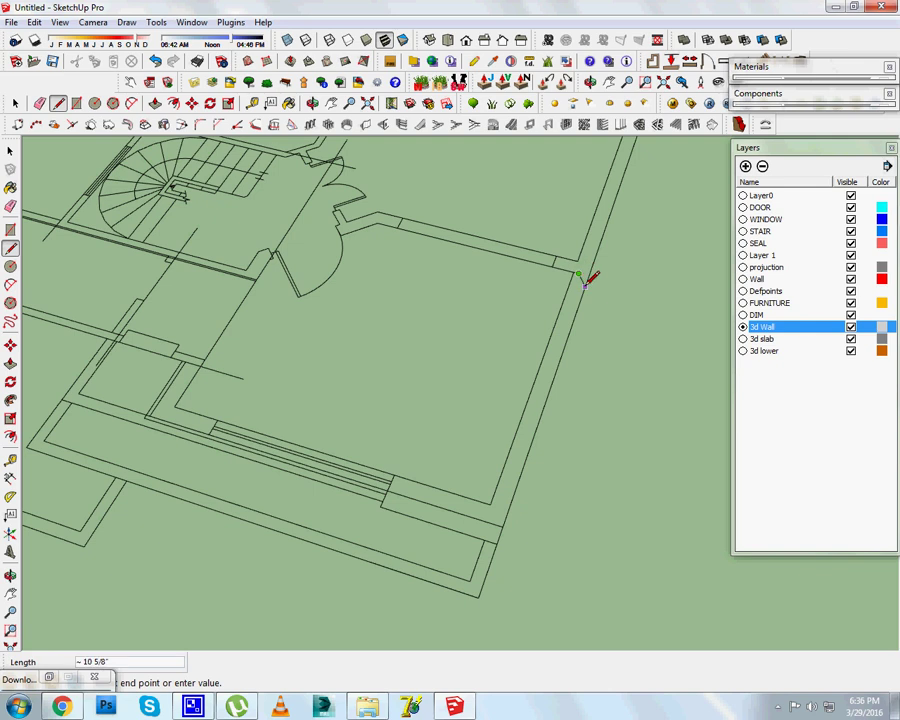
pyautogui.click(583, 287)
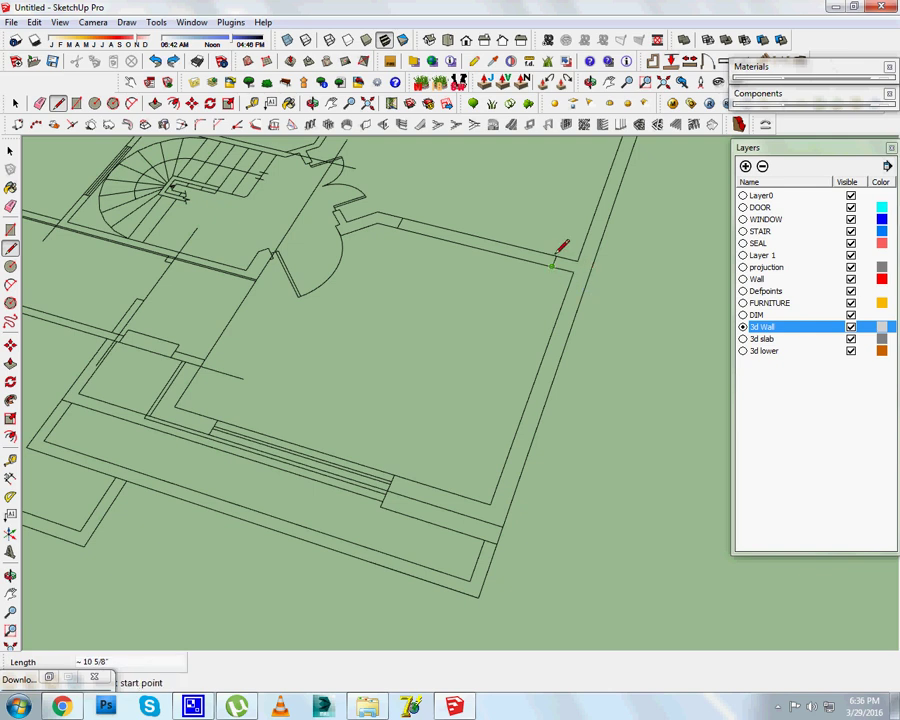
pyautogui.click(562, 250)
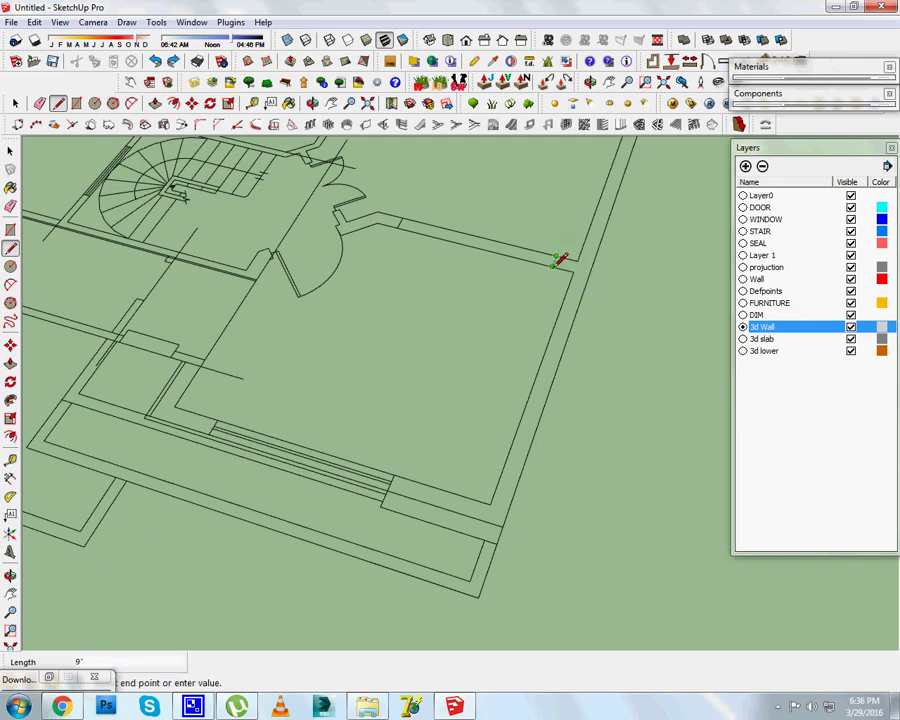
pyautogui.click(574, 264)
pyautogui.click(573, 271)
pyautogui.click(491, 495)
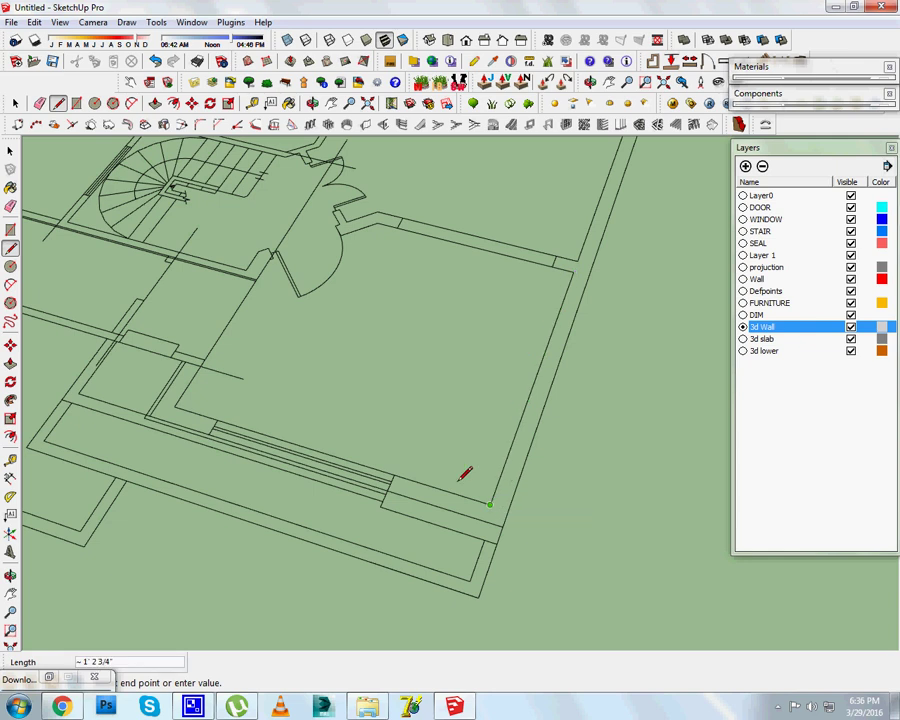
pyautogui.click(394, 476)
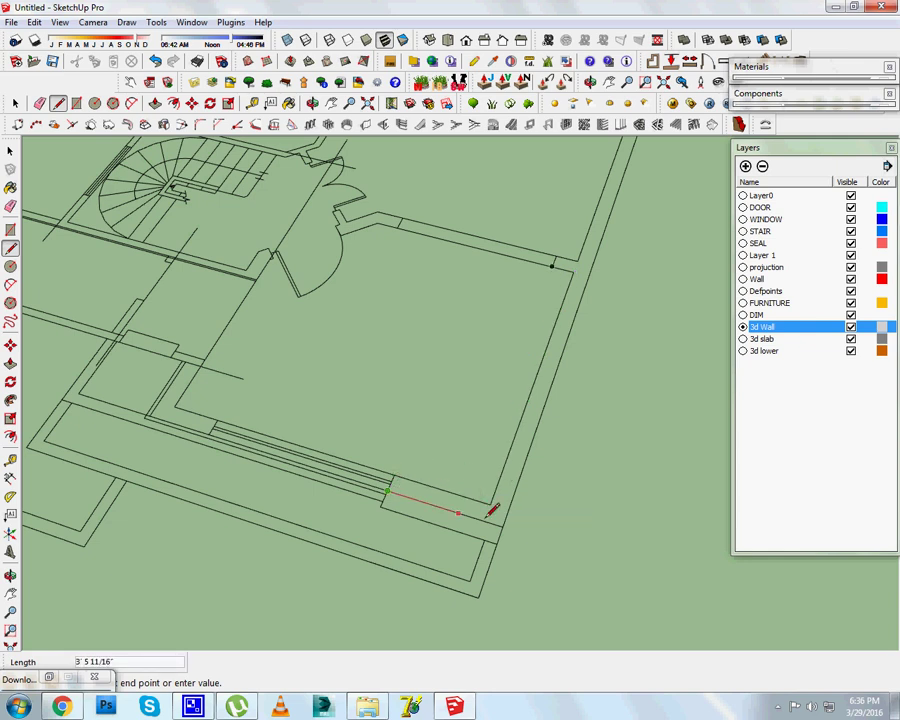
# Trace the top wall, interior wall and door-jamb edges of the plan.
pyautogui.scroll(-2, 510, 460)
pyautogui.scroll(-2, 570, 330)
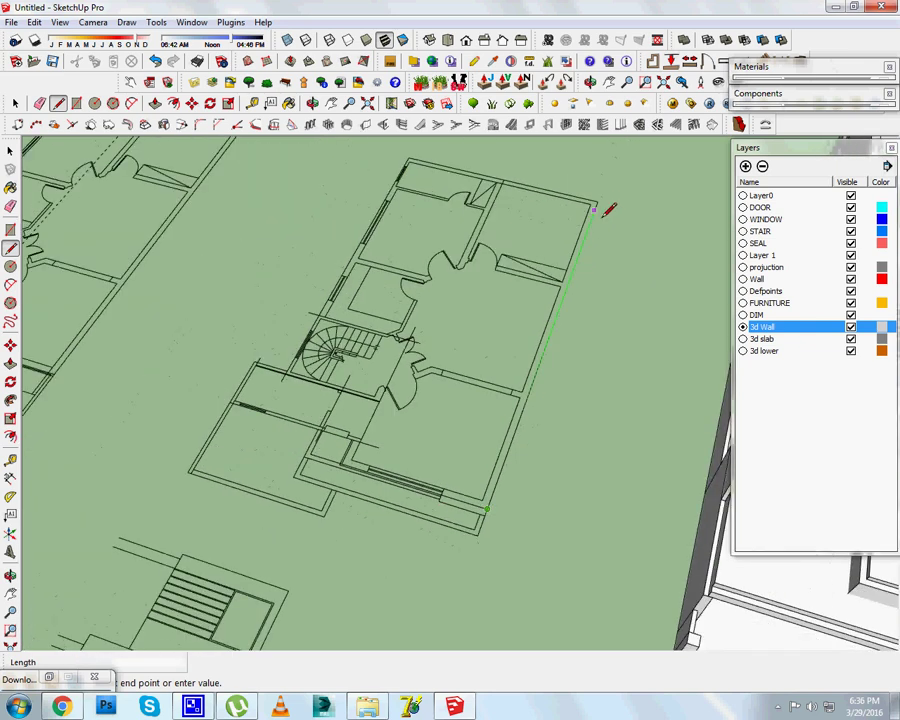
pyautogui.scroll(4, 606, 190)
pyautogui.scroll(2, 462, 150)
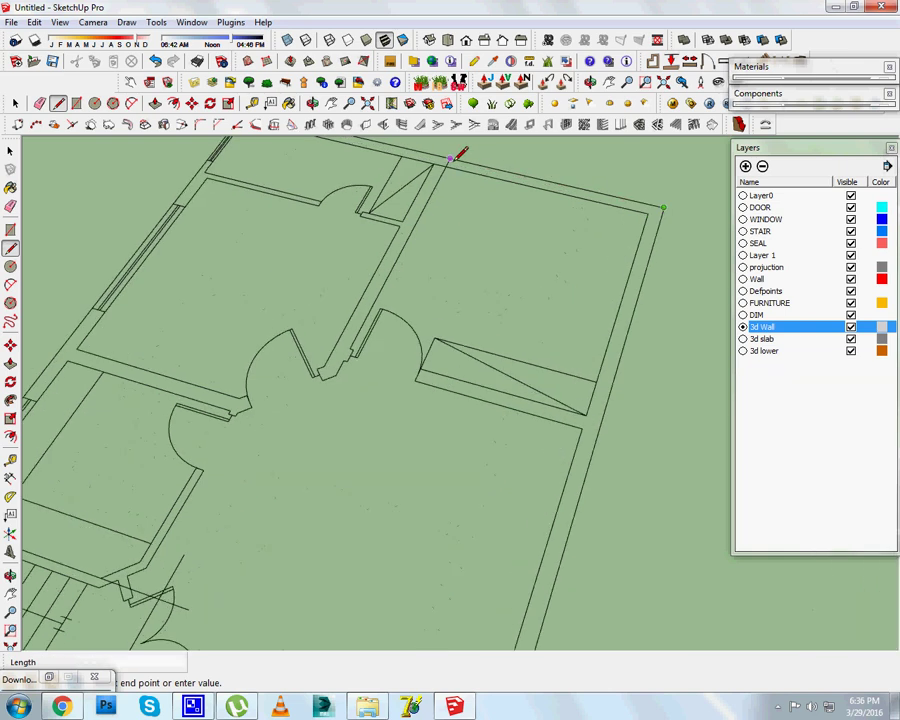
pyautogui.scroll(2, 462, 150)
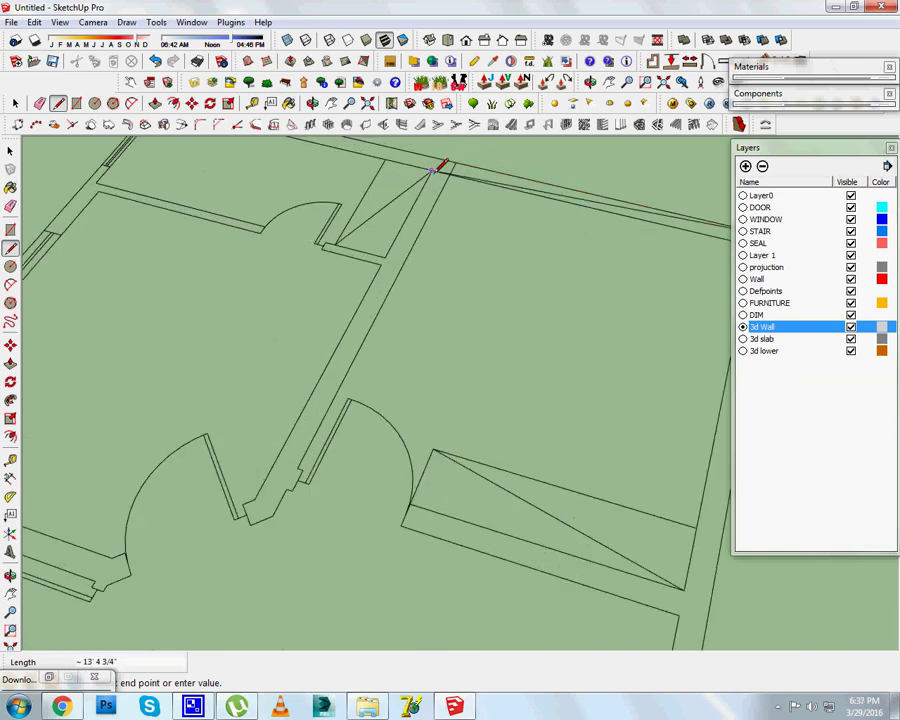
pyautogui.click(438, 158)
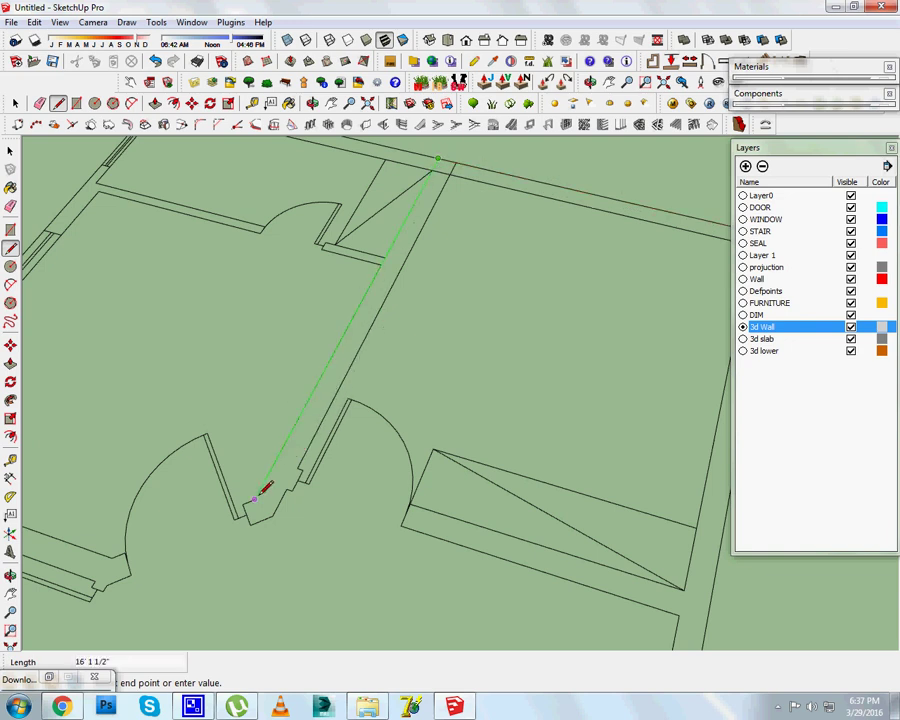
pyautogui.click(255, 496)
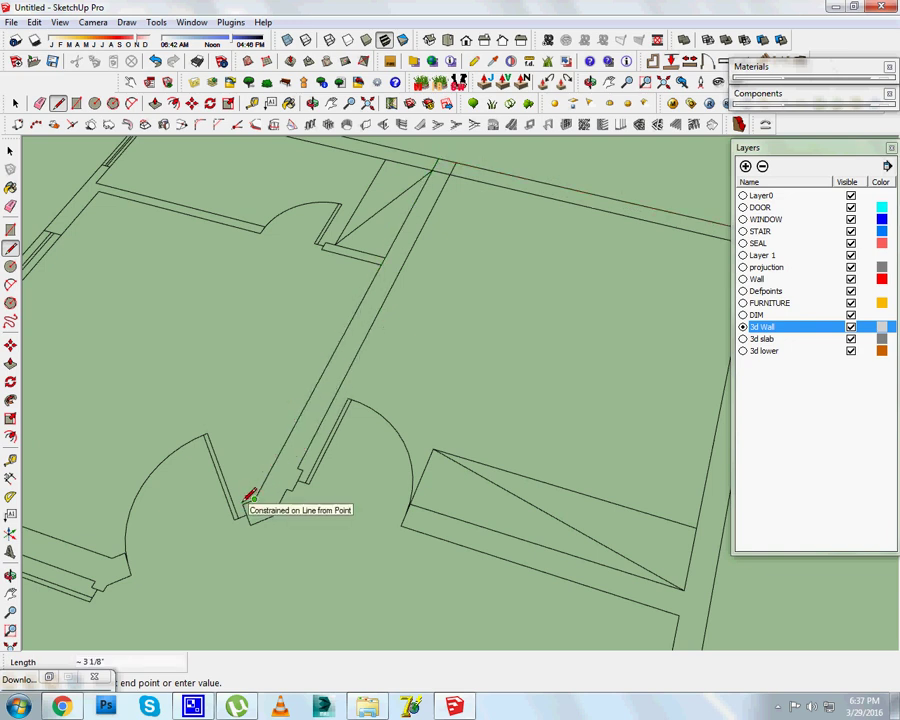
pyautogui.scroll(2, 253, 497)
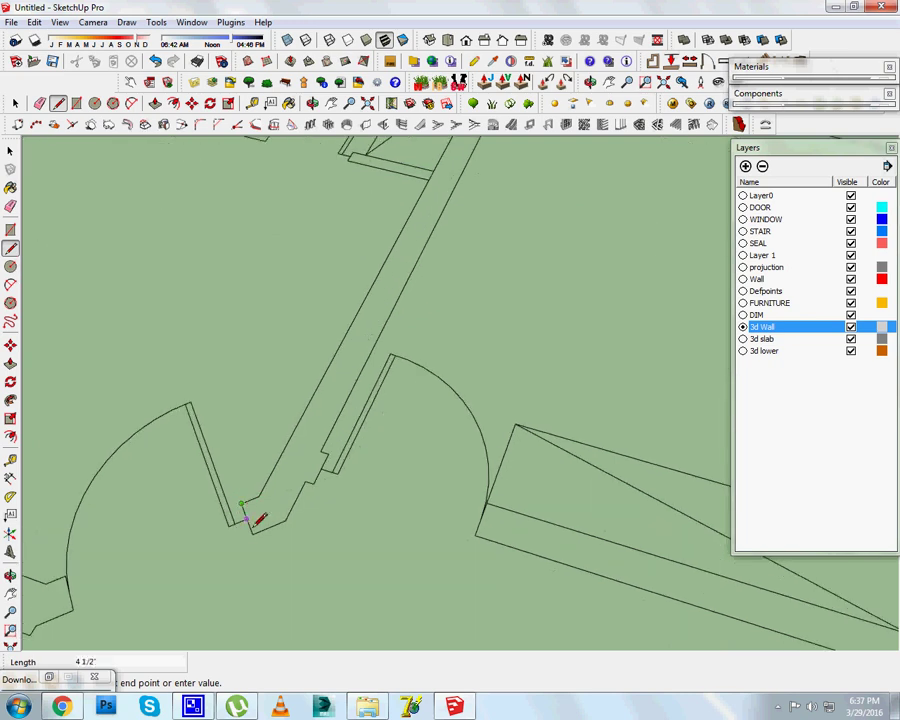
pyautogui.click(253, 531)
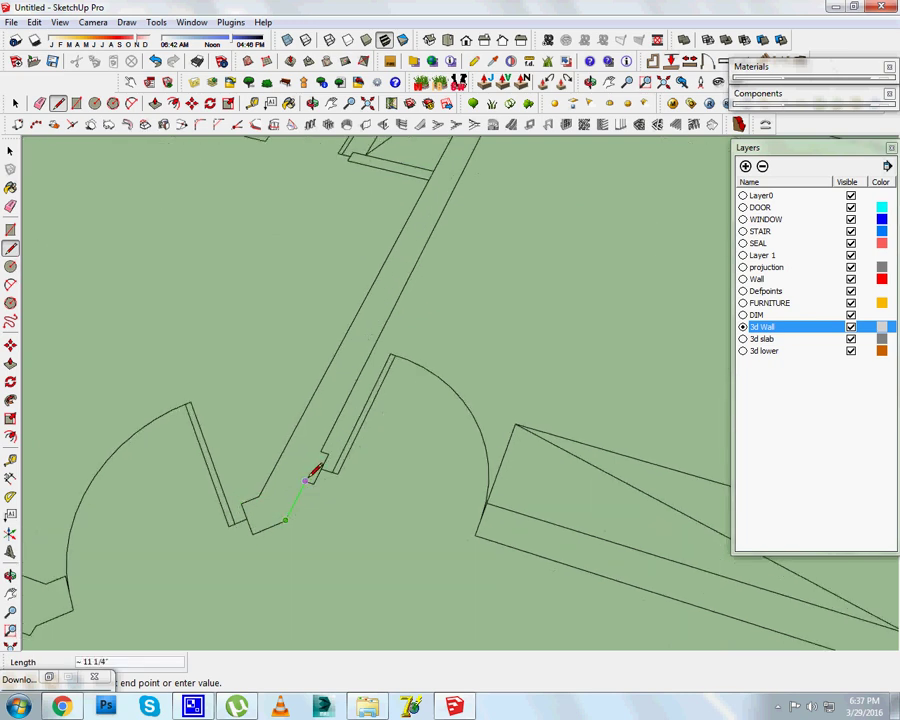
pyautogui.click(305, 481)
pyautogui.click(313, 483)
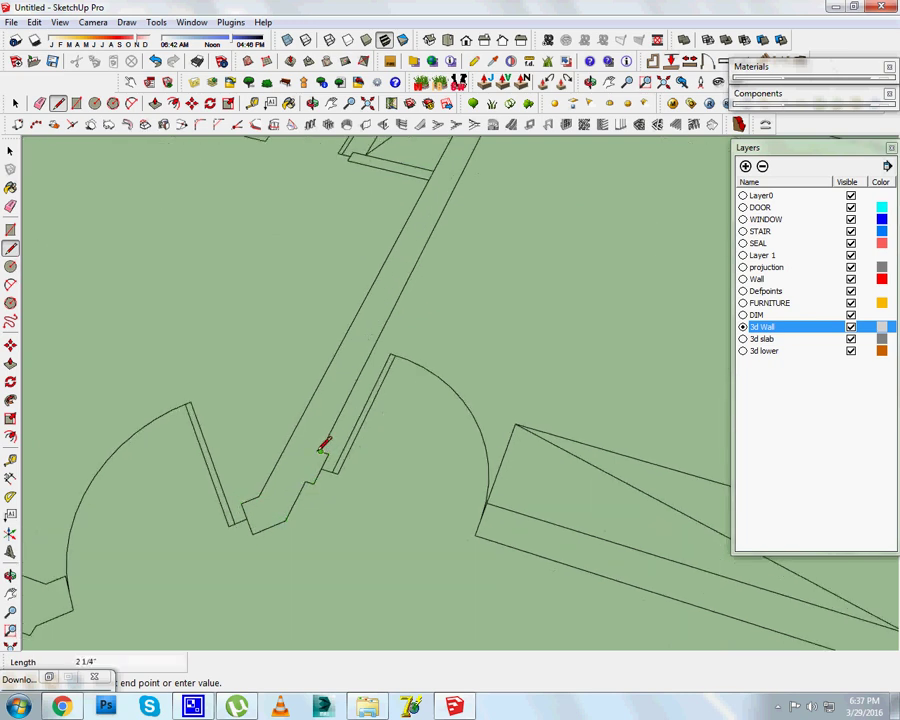
pyautogui.scroll(-2, 345, 414)
pyautogui.click(460, 183)
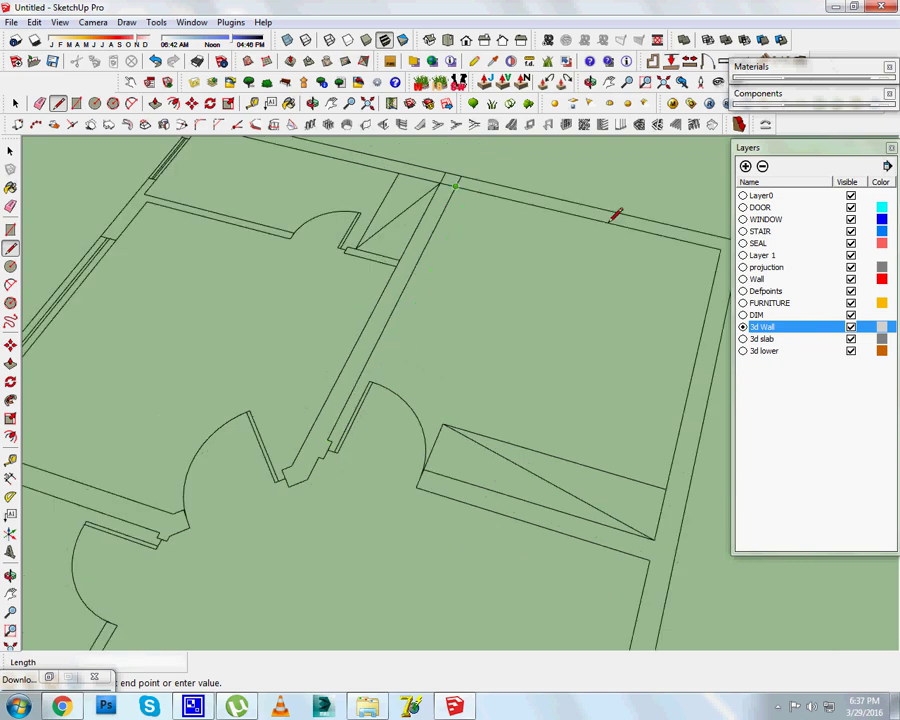
pyautogui.click(720, 248)
# Draw a 14' edge down the right wall and a 13' edge along the next wall.
pyautogui.scroll(-2, 538, 285)
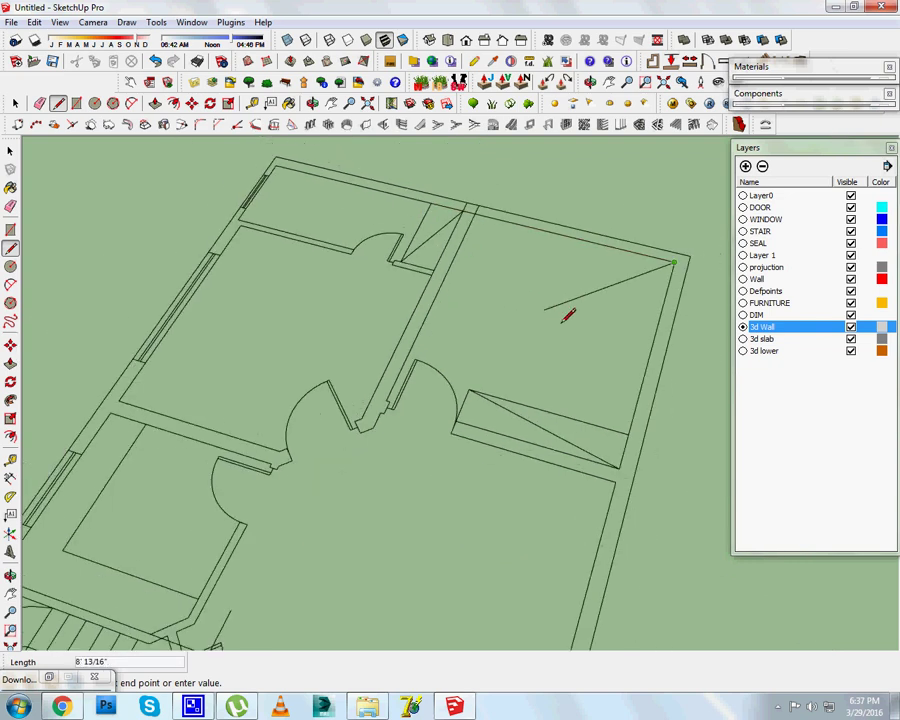
pyautogui.write("14'")
pyautogui.press('Return')
pyautogui.scroll(2, 455, 430)
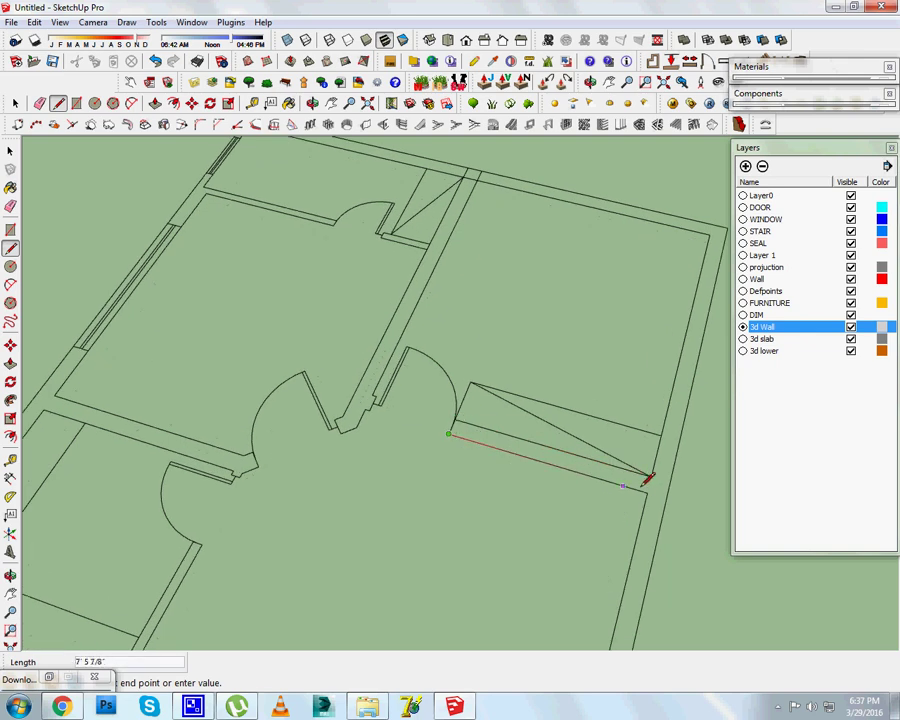
pyautogui.scroll(-2, 440, 310)
pyautogui.scroll(-3, 446, 450)
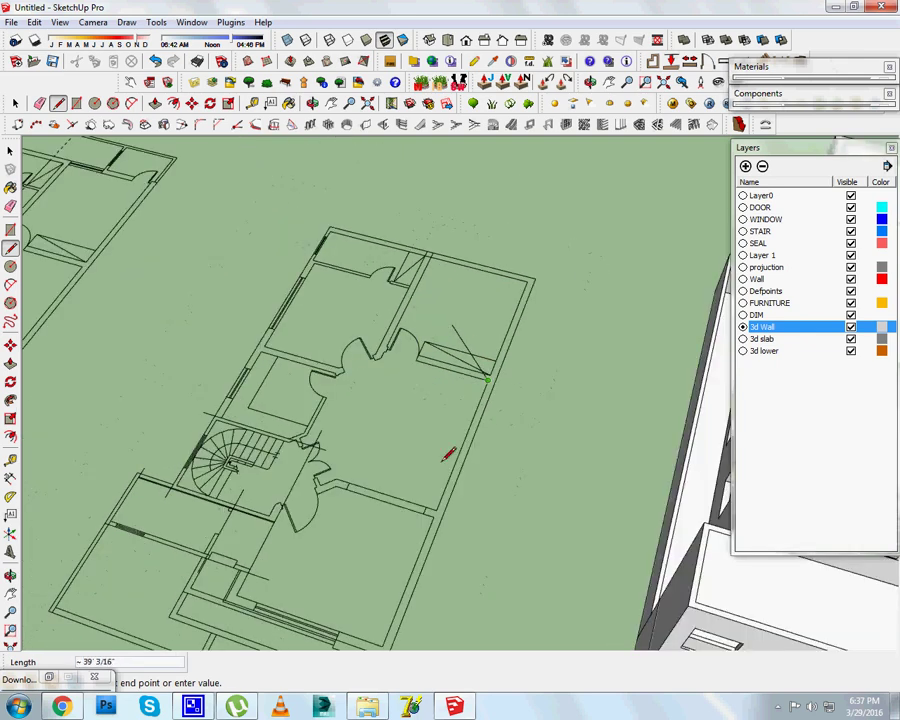
pyautogui.scroll(3, 454, 494)
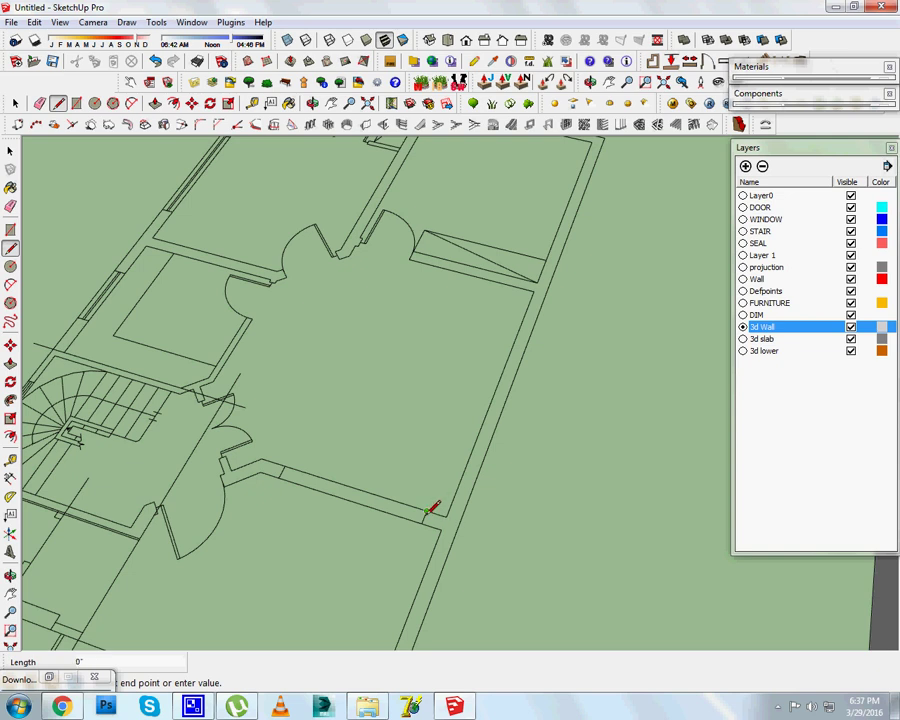
pyautogui.click(437, 519)
pyautogui.click(452, 522)
pyautogui.scroll(-3, 504, 400)
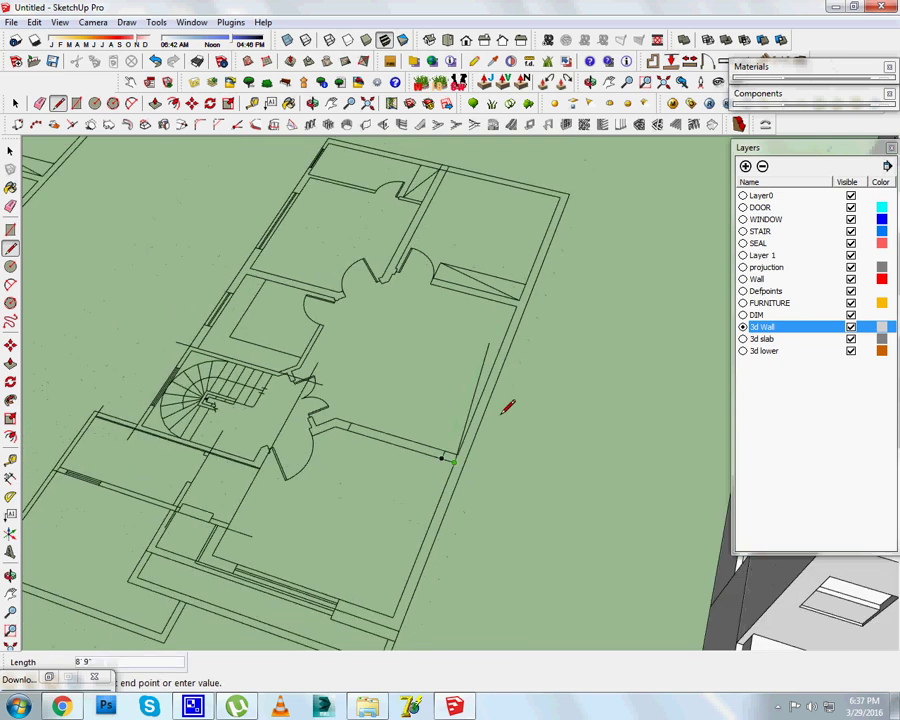
pyautogui.scroll(2, 406, 580)
pyautogui.scroll(2, 410, 575)
pyautogui.write("13'")
pyautogui.press('Return')
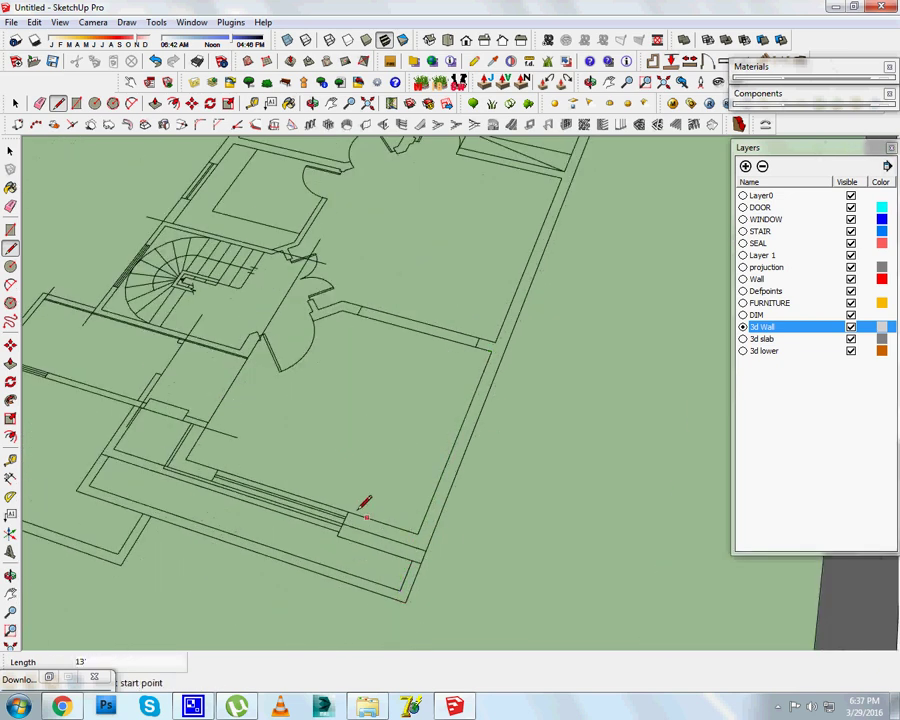
# Add a short closing edge across the wall and start a line at the wall corner.
pyautogui.click(349, 511)
pyautogui.click(349, 520)
pyautogui.click(425, 551)
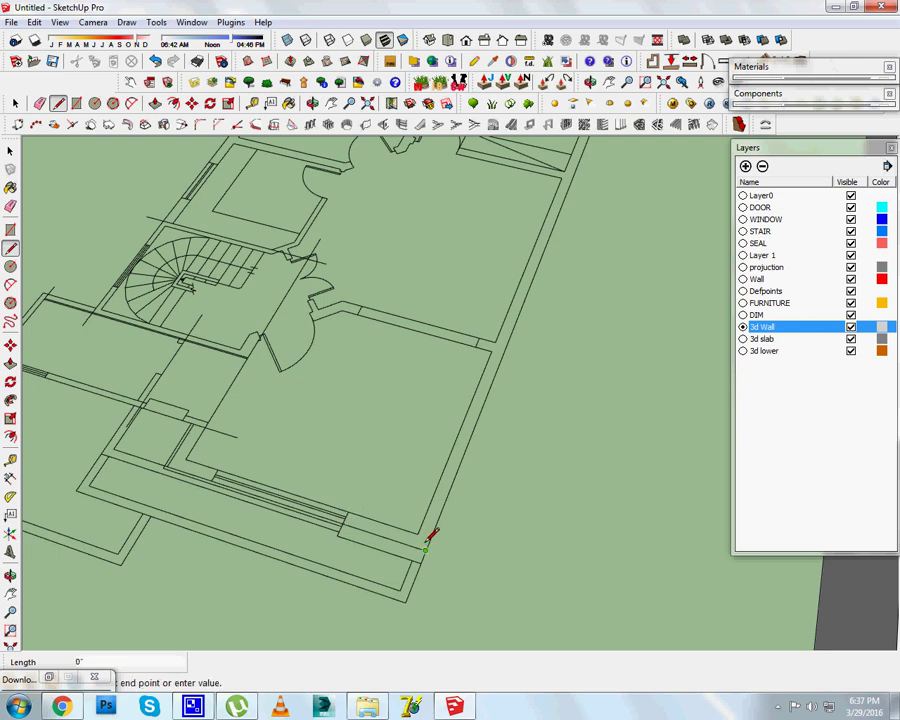
pyautogui.scroll(-2, 462, 458)
pyautogui.scroll(2, 526, 376)
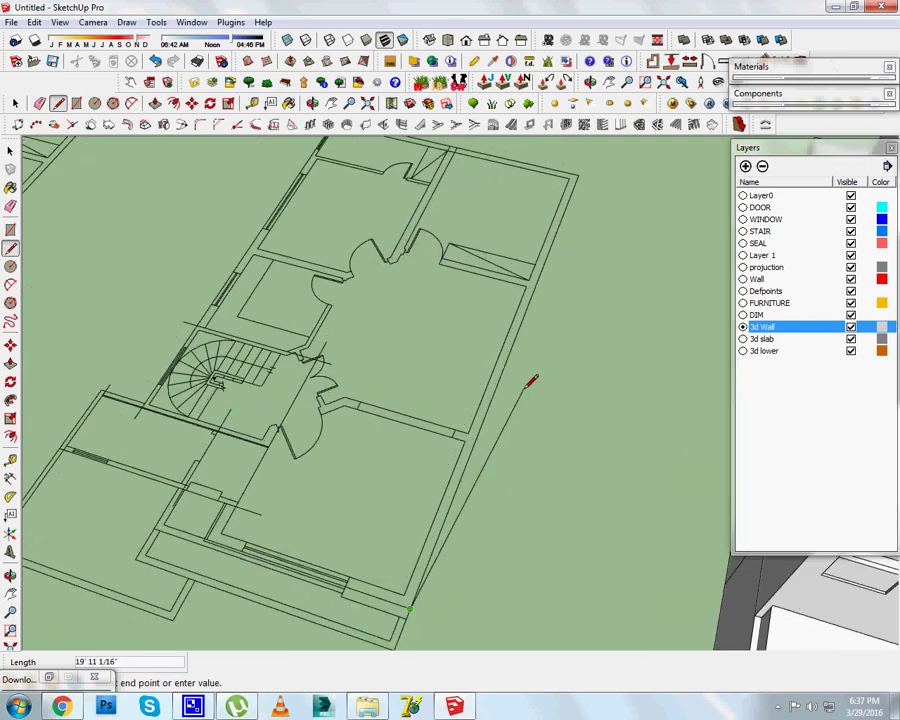
# Draw a short 9" line from the interior wall end toward the exterior wall.
pyautogui.scroll(2, 517, 480)
pyautogui.press('Escape')
pyautogui.click(509, 485)
pyautogui.write("9'")
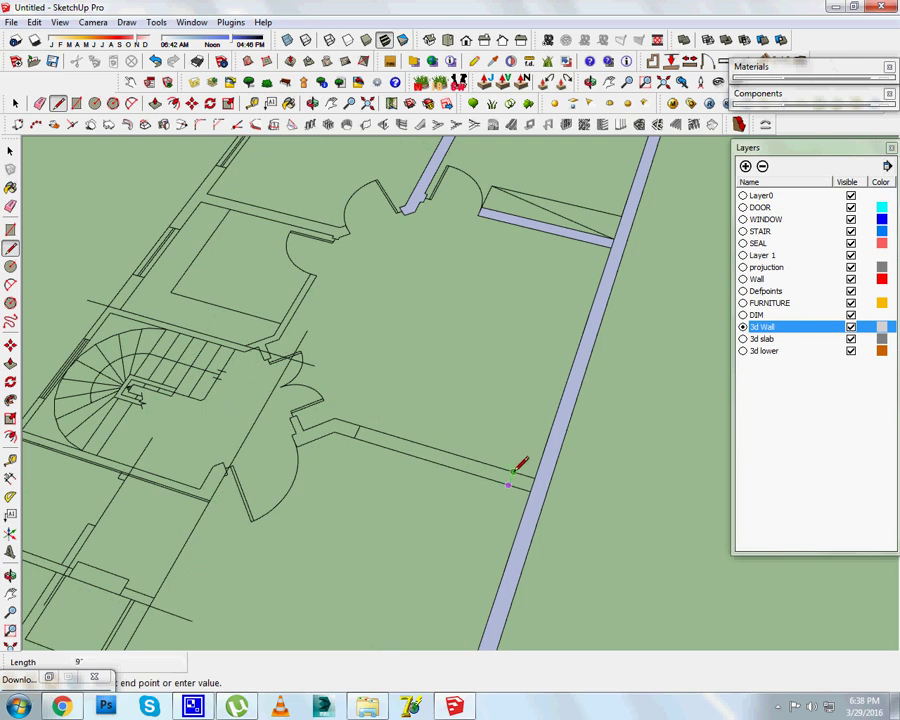
pyautogui.click(515, 470)
pyautogui.click(533, 474)
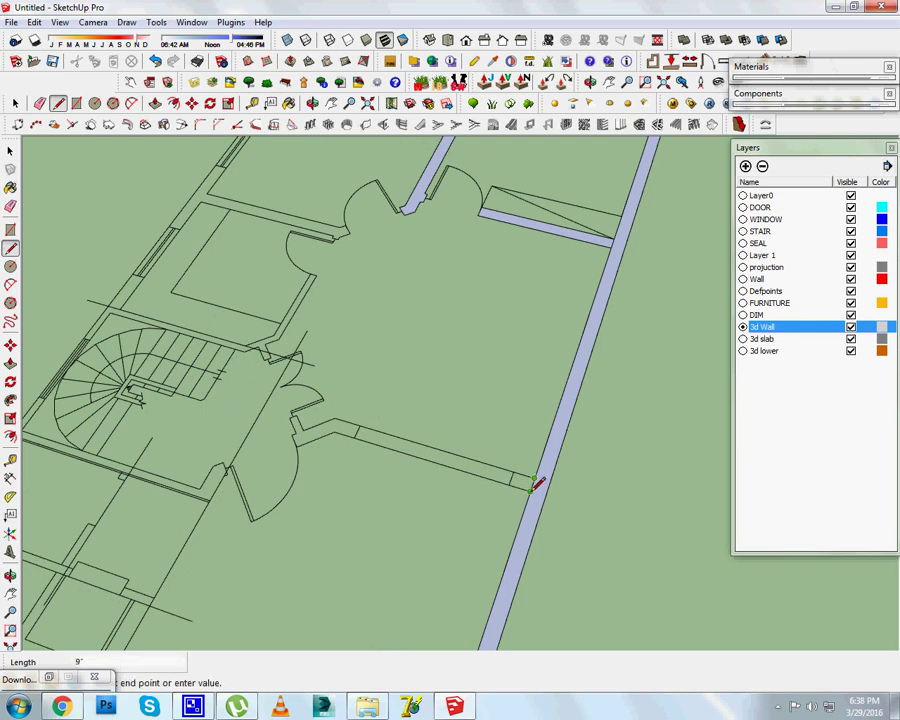
pyautogui.press('Escape')
pyautogui.click(522, 467)
pyautogui.scroll(-2, 528, 474)
pyautogui.scroll(3, 528, 476)
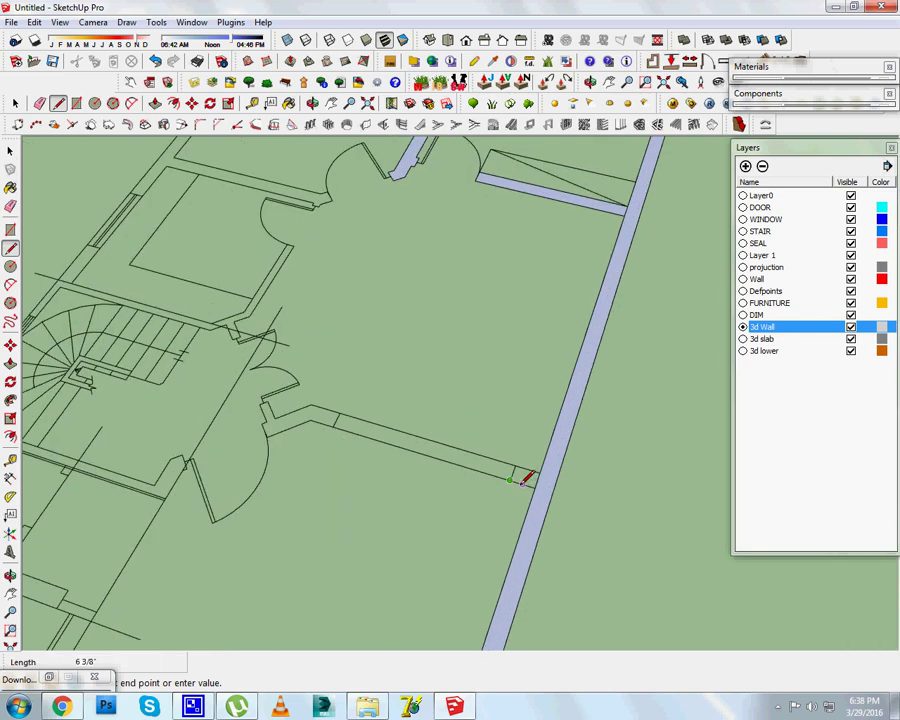
pyautogui.click(521, 482)
# Draw a small rectangle closing the interior wall end against the exterior wall.
pyautogui.press('r')
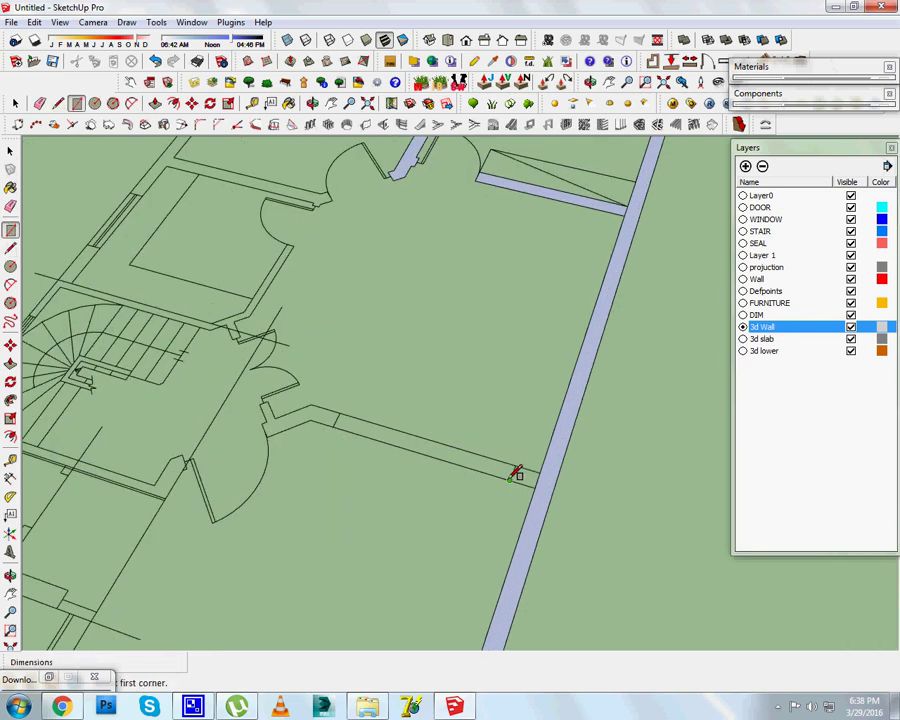
pyautogui.click(515, 475)
pyautogui.click(545, 467)
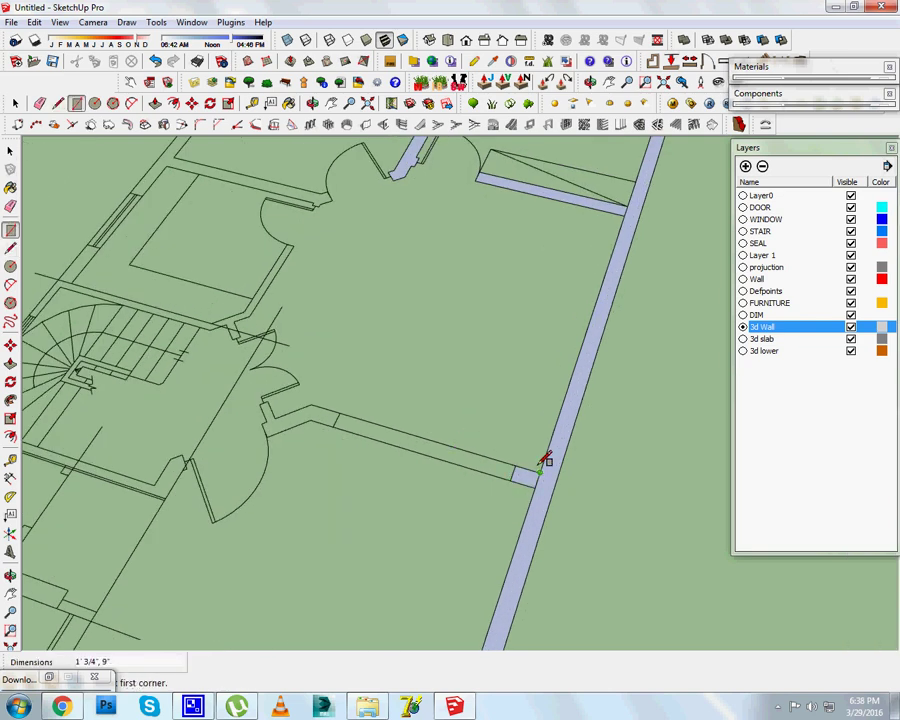
pyautogui.scroll(-3, 545, 461)
pyautogui.scroll(2, 398, 440)
pyautogui.scroll(2, 420, 440)
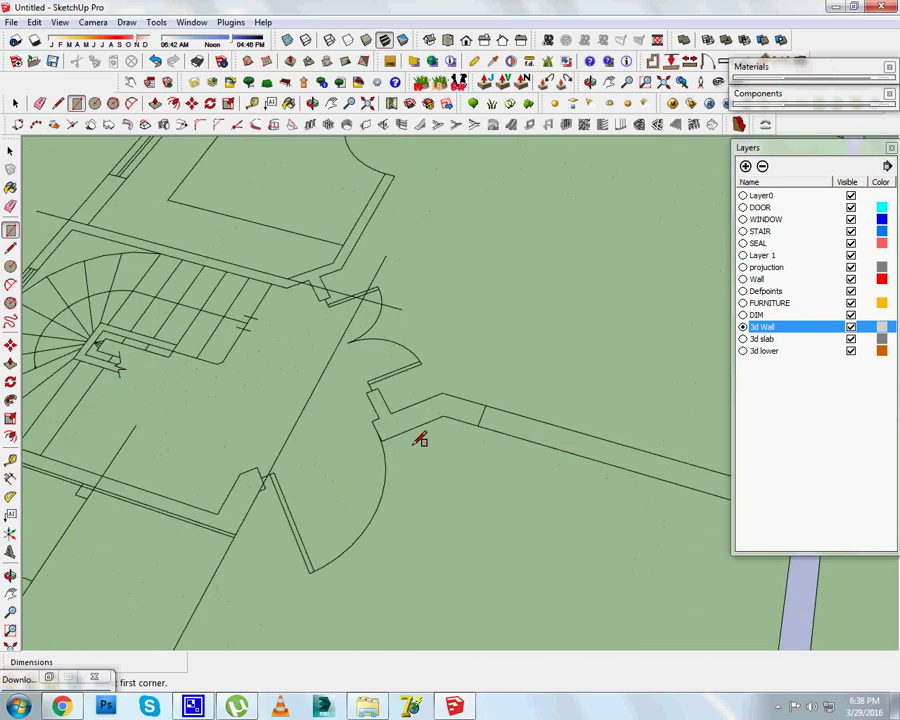
# Trace the interior wall edges beside the door, including the jamb segment.
pyautogui.press('l')
pyautogui.scroll(2, 391, 428)
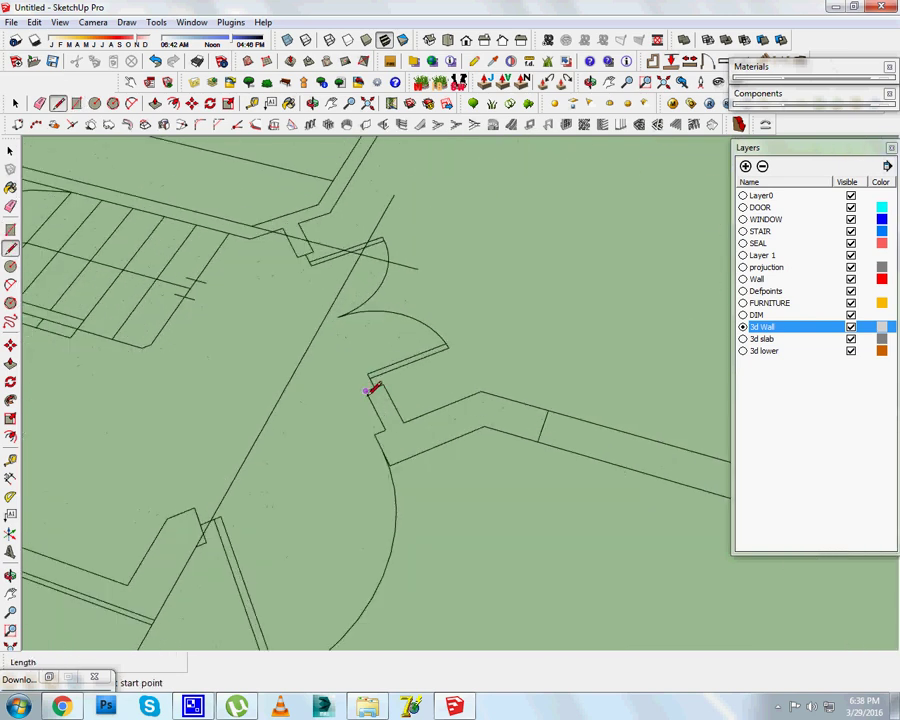
pyautogui.click(365, 391)
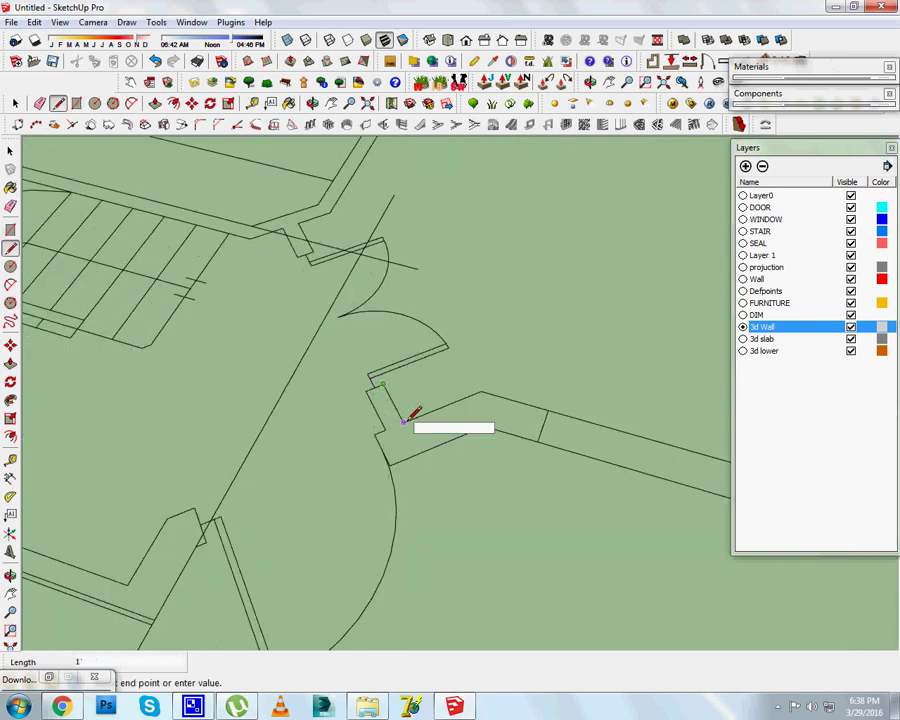
pyautogui.click(482, 391)
pyautogui.click(543, 410)
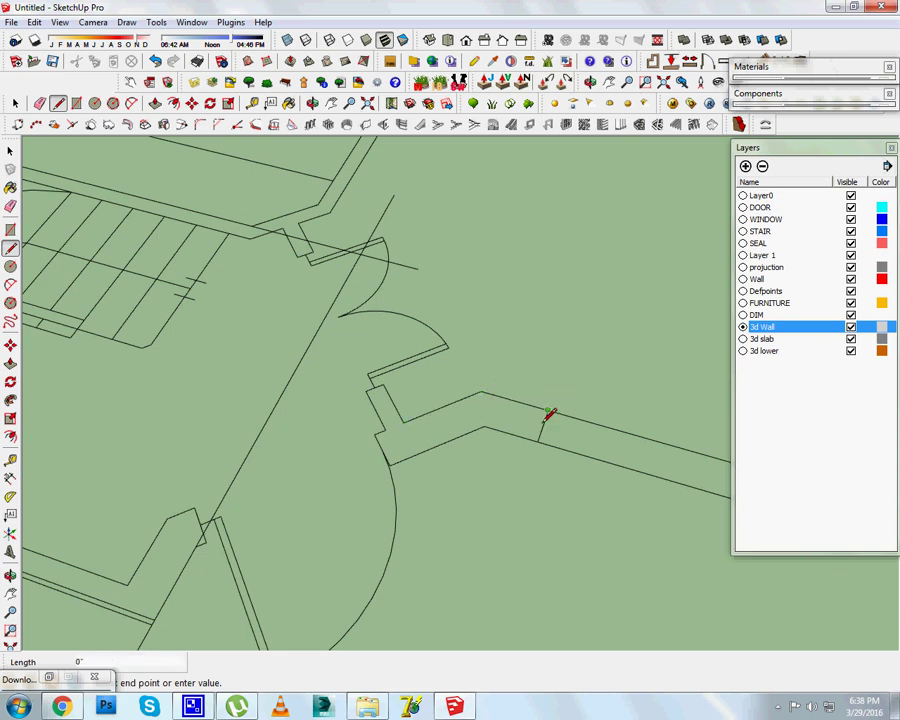
pyautogui.click(538, 440)
pyautogui.click(484, 427)
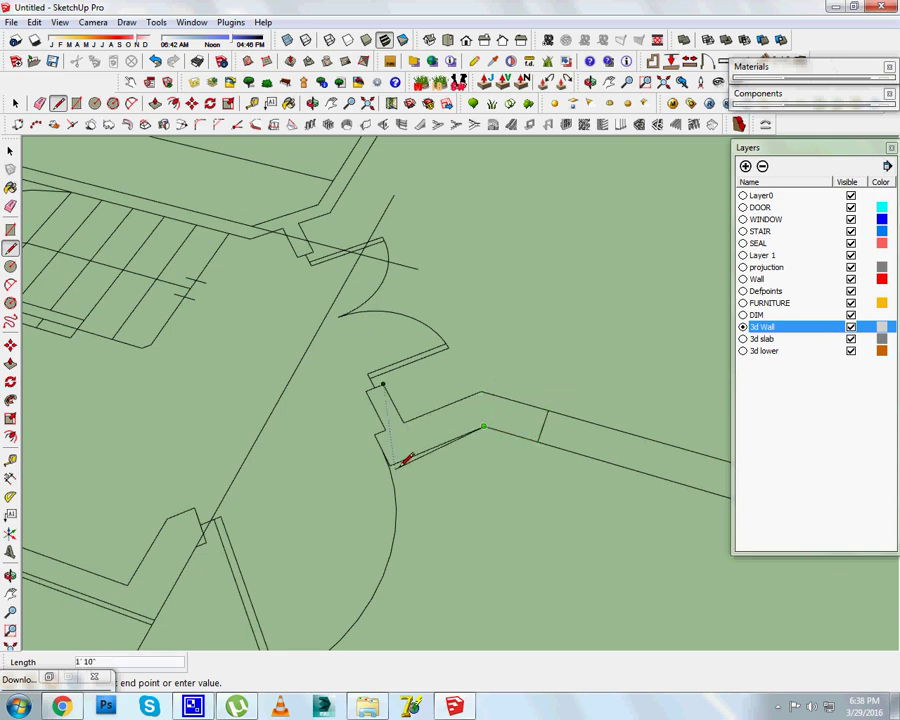
pyautogui.click(390, 463)
pyautogui.click(377, 434)
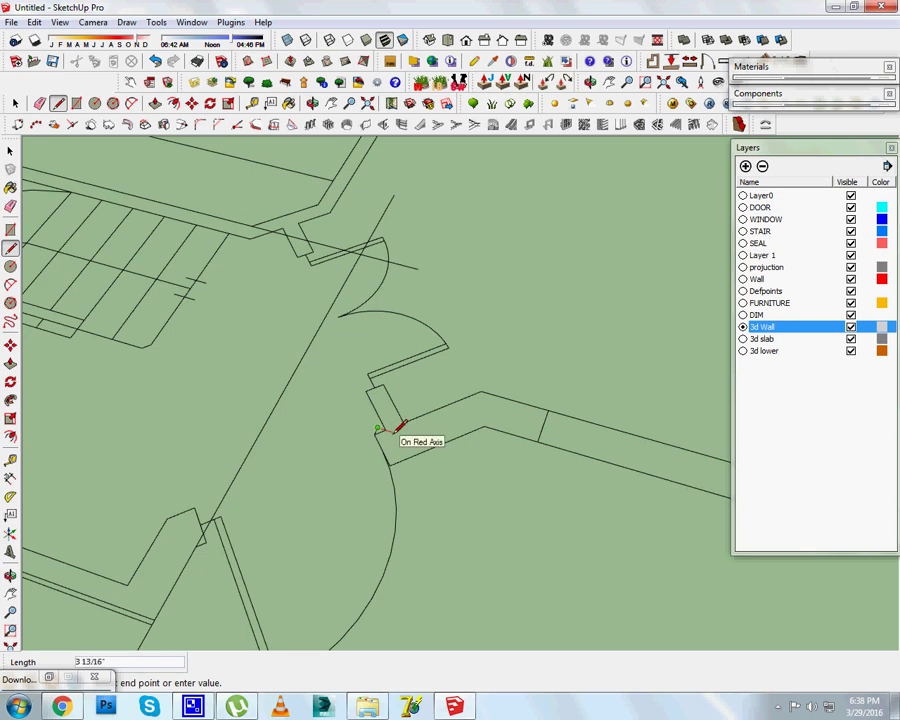
pyautogui.click(400, 421)
# Add the remaining jamb segments so the wall outline closes into a filled face.
pyautogui.click(376, 433)
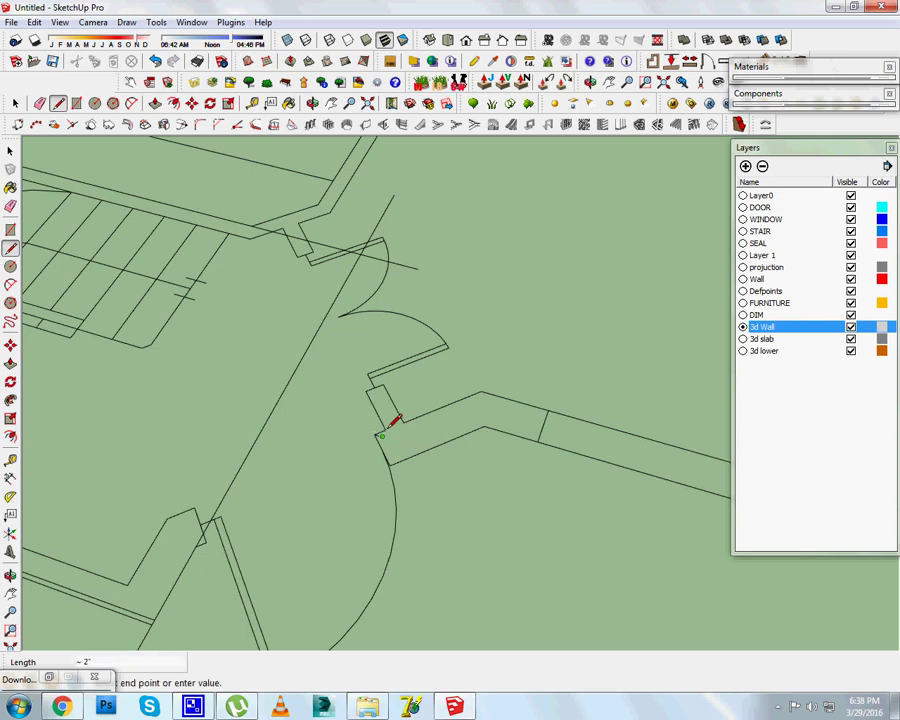
pyautogui.click(396, 421)
pyautogui.scroll(2, 394, 420)
pyautogui.click(371, 434)
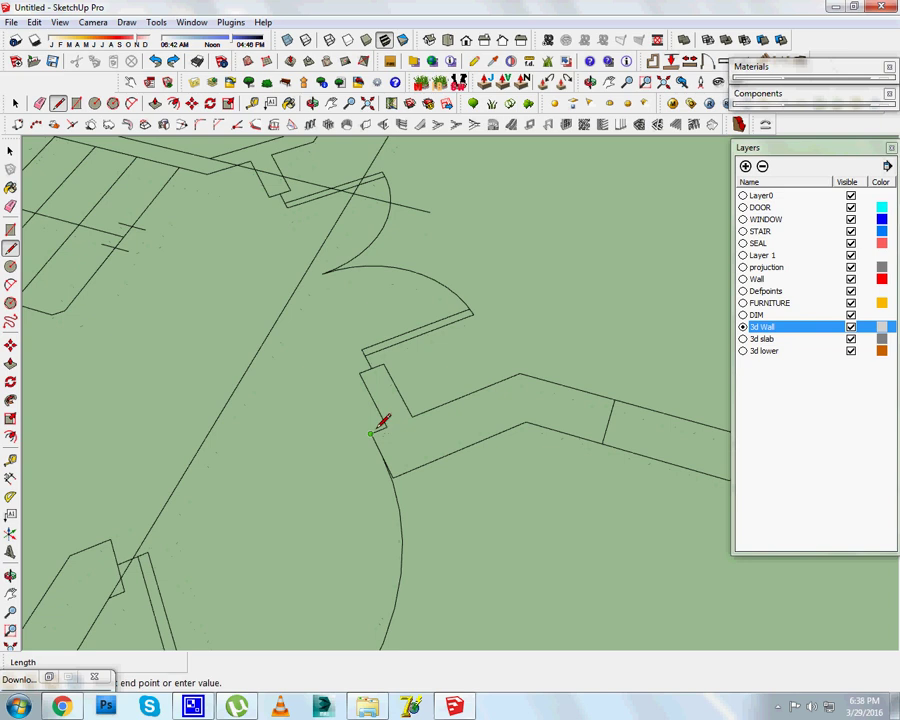
pyautogui.click(361, 372)
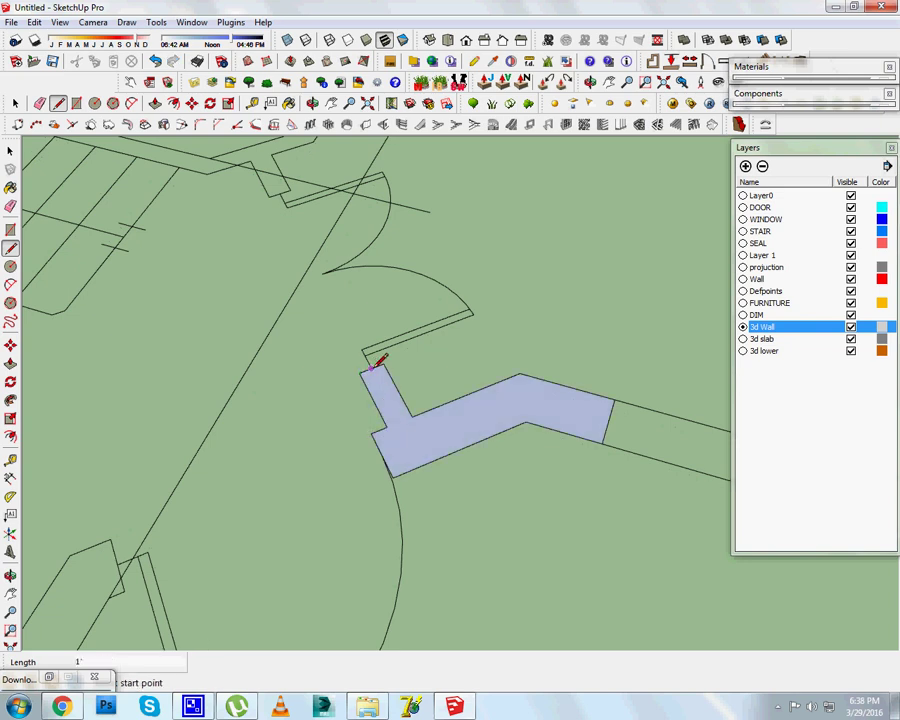
pyautogui.scroll(-2, 416, 404)
pyautogui.scroll(-2, 416, 404)
pyautogui.scroll(-2, 426, 410)
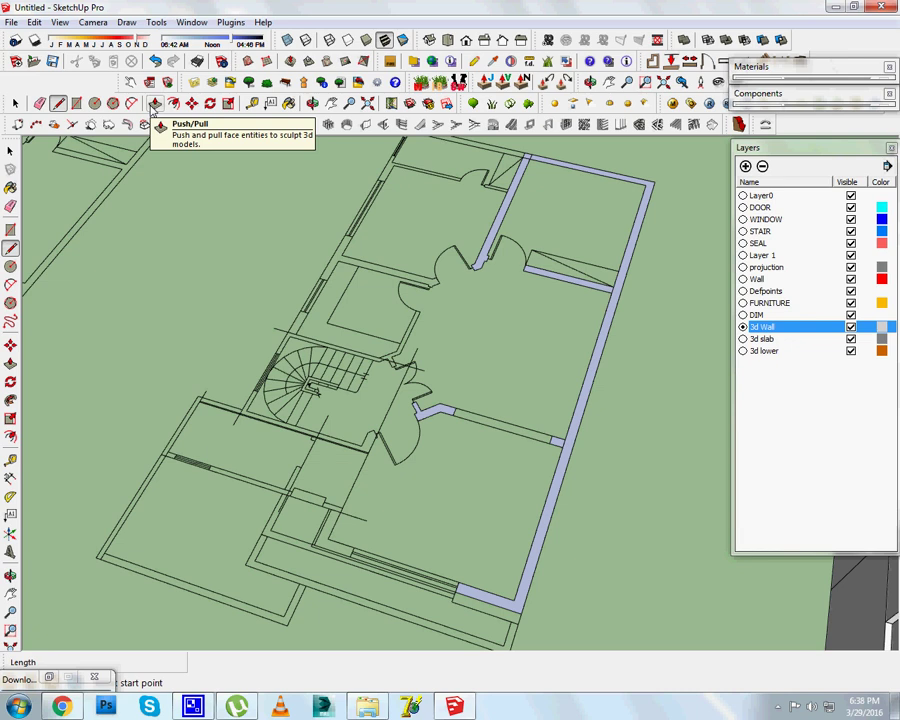
# Start pulling the interior wall face with Push/Pull, then cancel and return to Select.
pyautogui.click(155, 105)
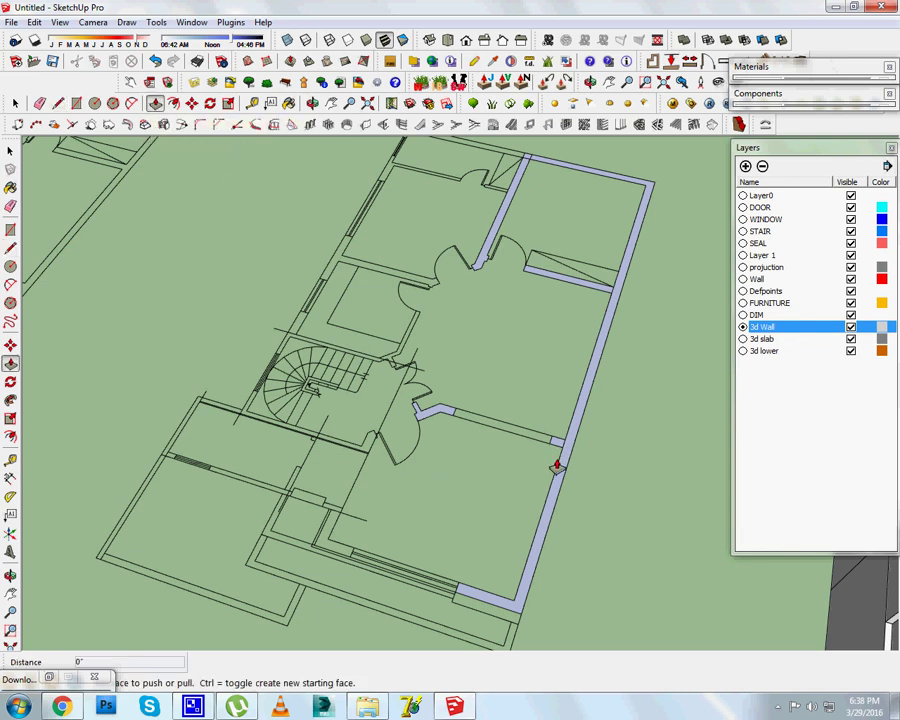
pyautogui.click(13, 104)
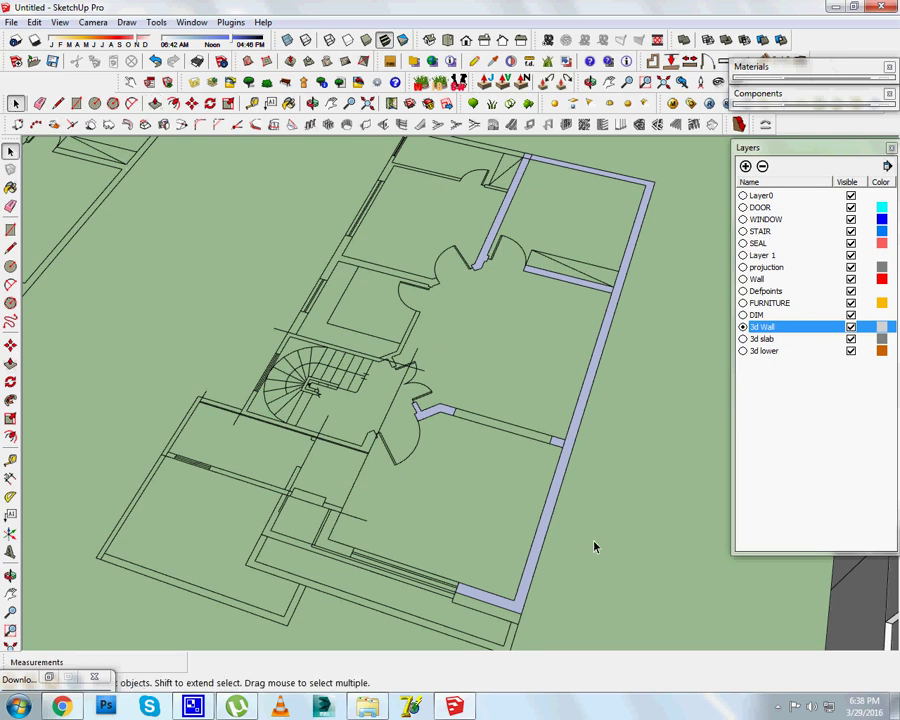
pyautogui.scroll(2, 420, 350)
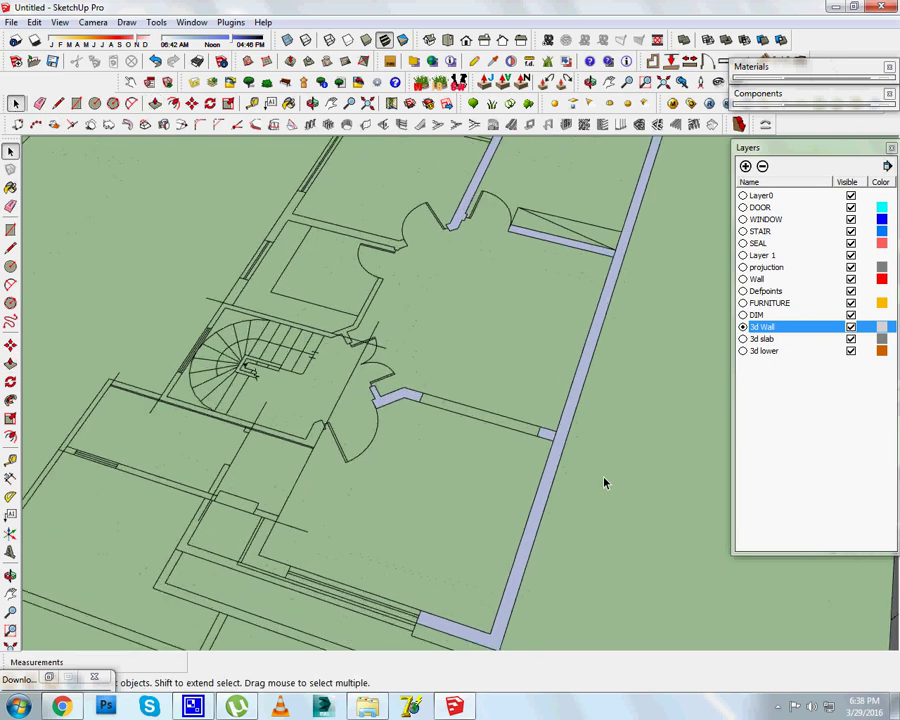
pyautogui.click(155, 104)
pyautogui.scroll(2, 387, 410)
pyautogui.click(390, 407)
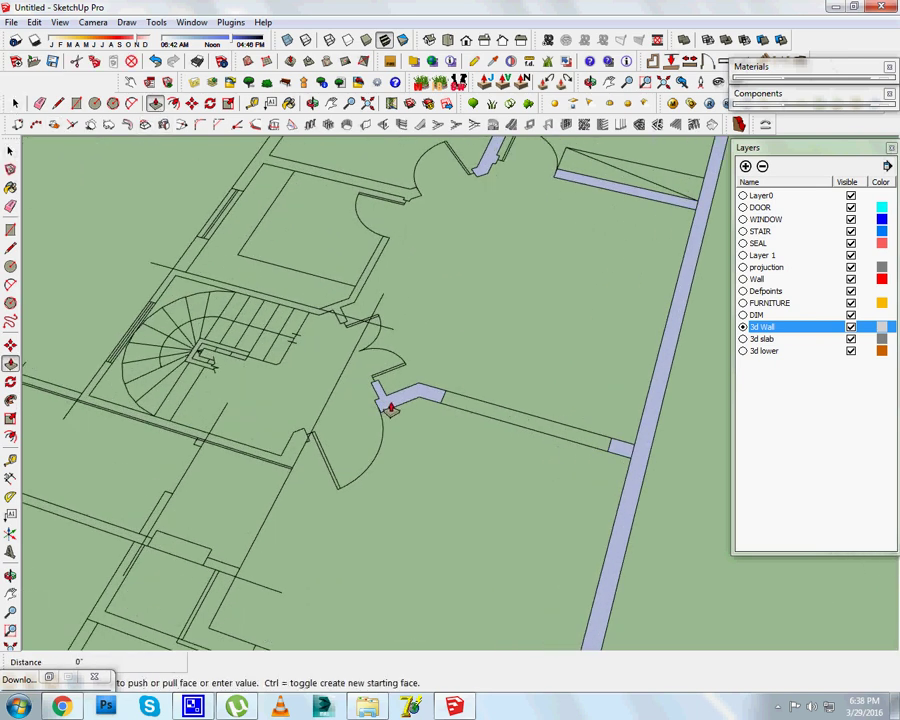
pyautogui.press('Escape')
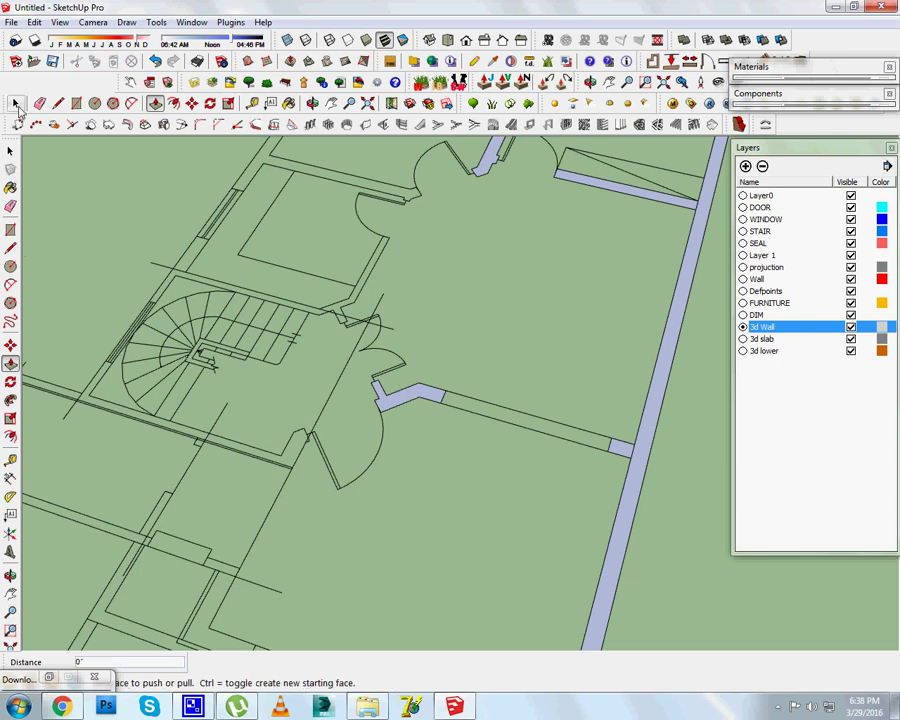
pyautogui.click(16, 104)
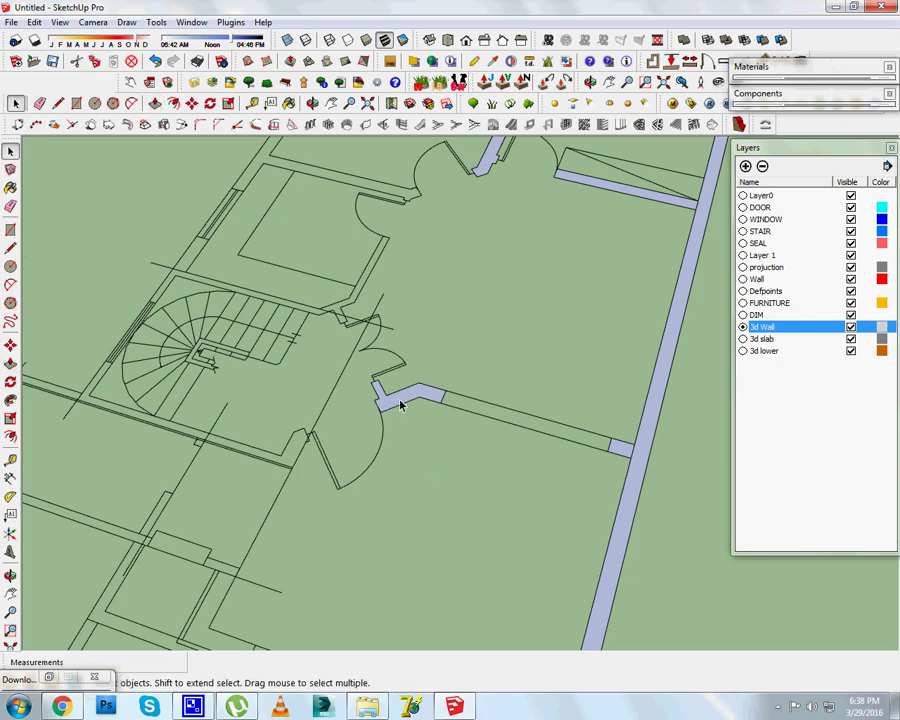
# Orbit and zoom out to show the raised walls beside the whole plan, then open the File menu.
pyautogui.scroll(2, 400, 404)
pyautogui.scroll(-3, 405, 405)
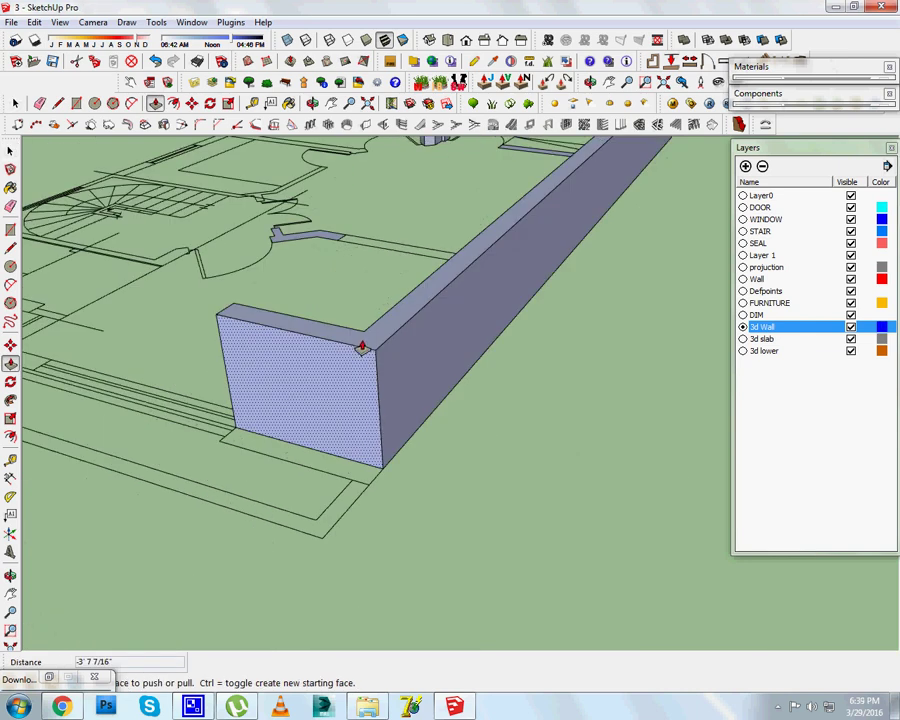
pyautogui.moveTo(362, 347); pyautogui.dragTo(590, 482, button='middle')
pyautogui.scroll(-2, 586, 482)
pyautogui.scroll(-1, 582, 486)
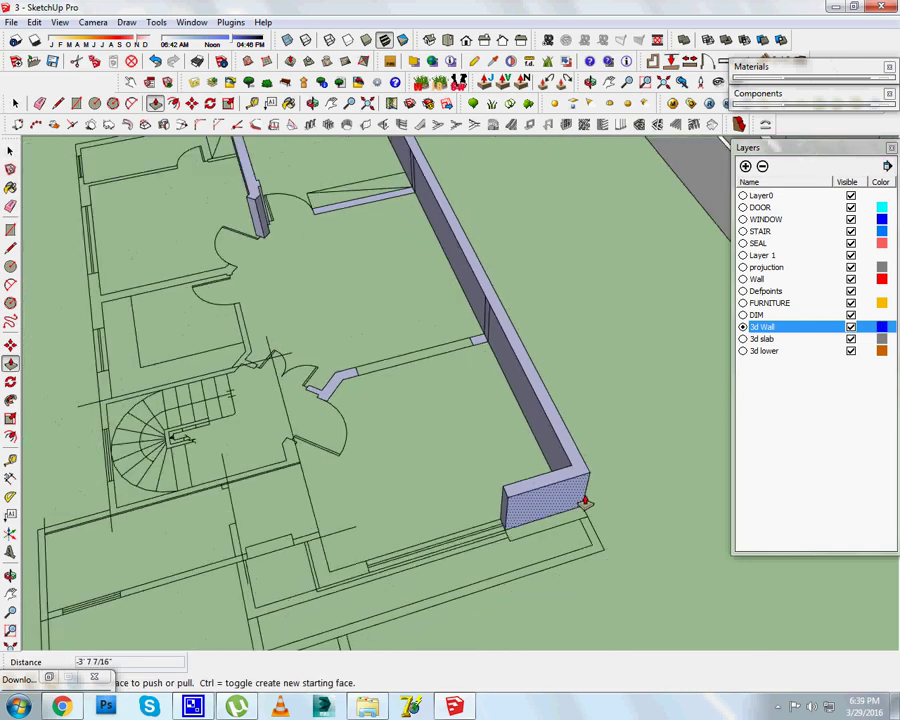
pyautogui.scroll(-2, 524, 498)
pyautogui.moveTo(524, 498); pyautogui.dragTo(508, 408, button='middle')
pyautogui.scroll(3, 434, 388)
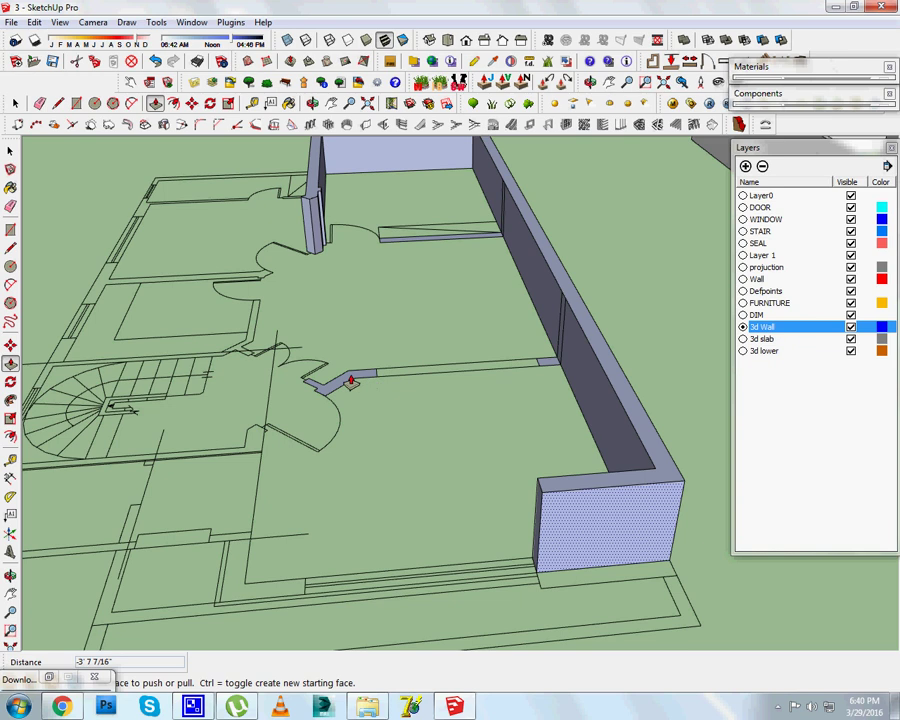
pyautogui.click(15, 103)
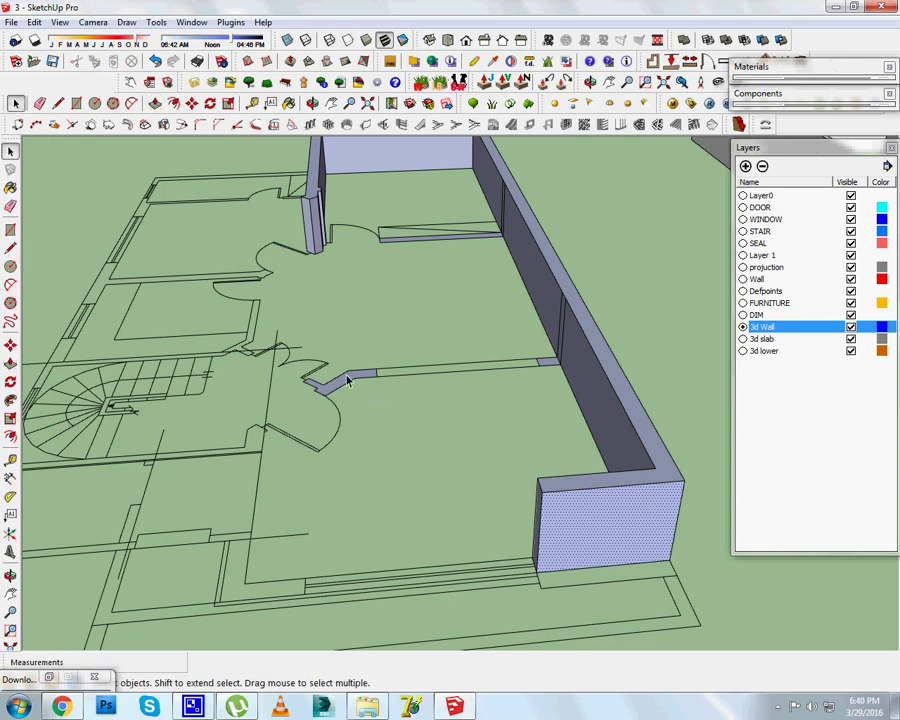
pyautogui.scroll(-1, 347, 381)
pyautogui.scroll(-2, 397, 478)
pyautogui.scroll(-3, 400, 464)
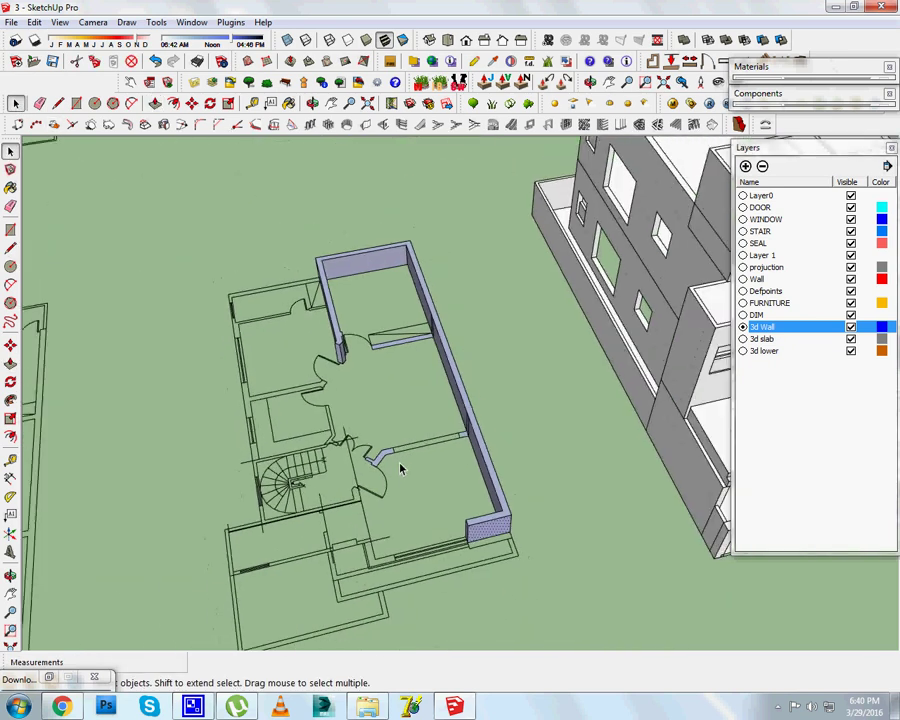
pyautogui.scroll(-3, 287, 410)
pyautogui.click(10, 22)
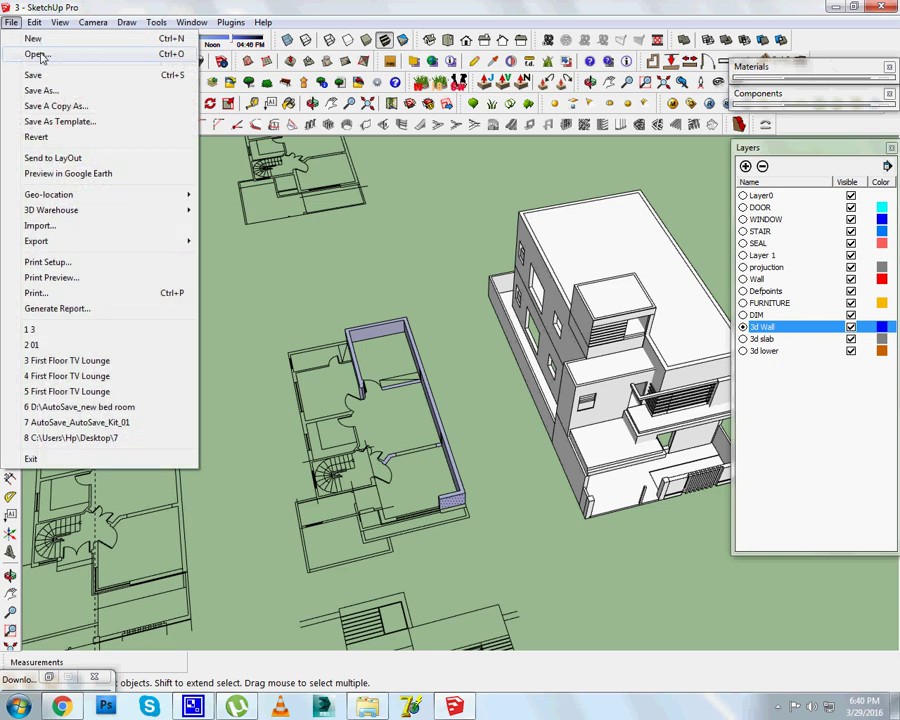
# Start a new model without saving and import the house's AutoCAD DWG drawings.
pyautogui.click(30, 56)
pyautogui.click(461, 381)
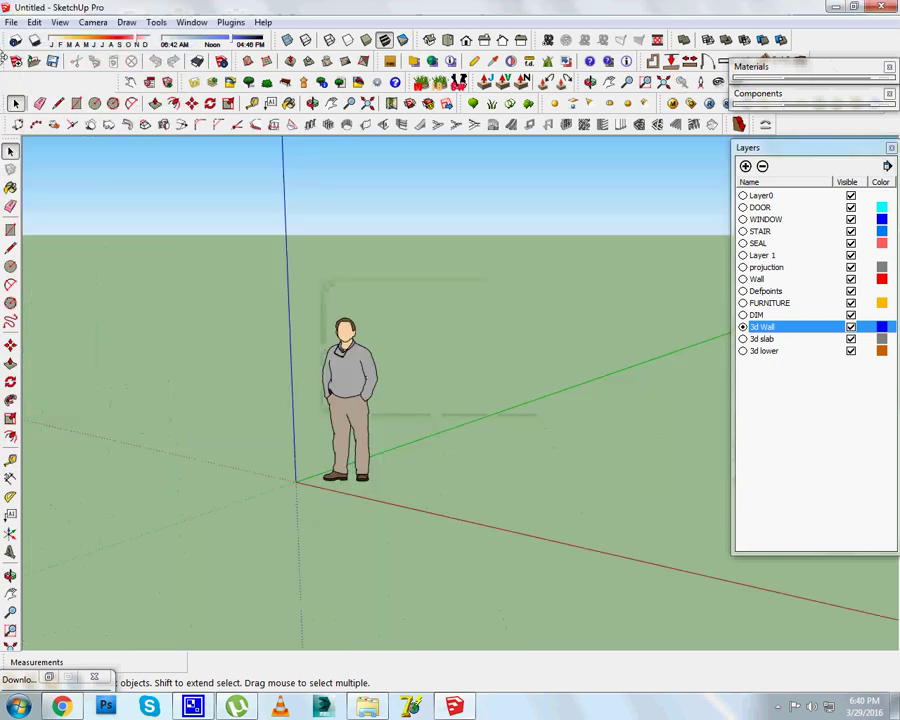
pyautogui.click(12, 22)
pyautogui.click(68, 224)
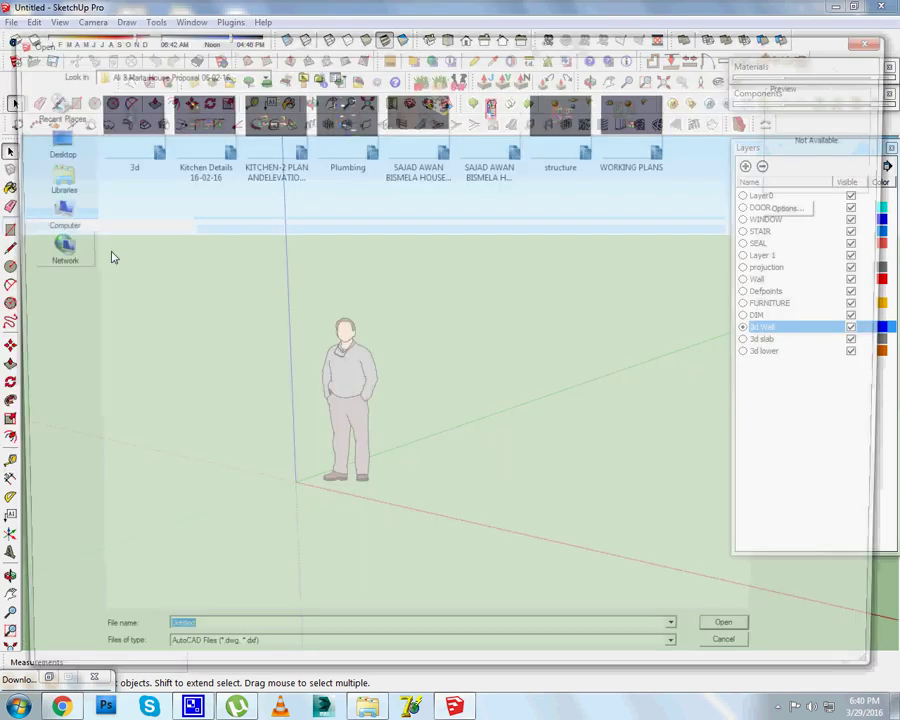
pyautogui.click(258, 72)
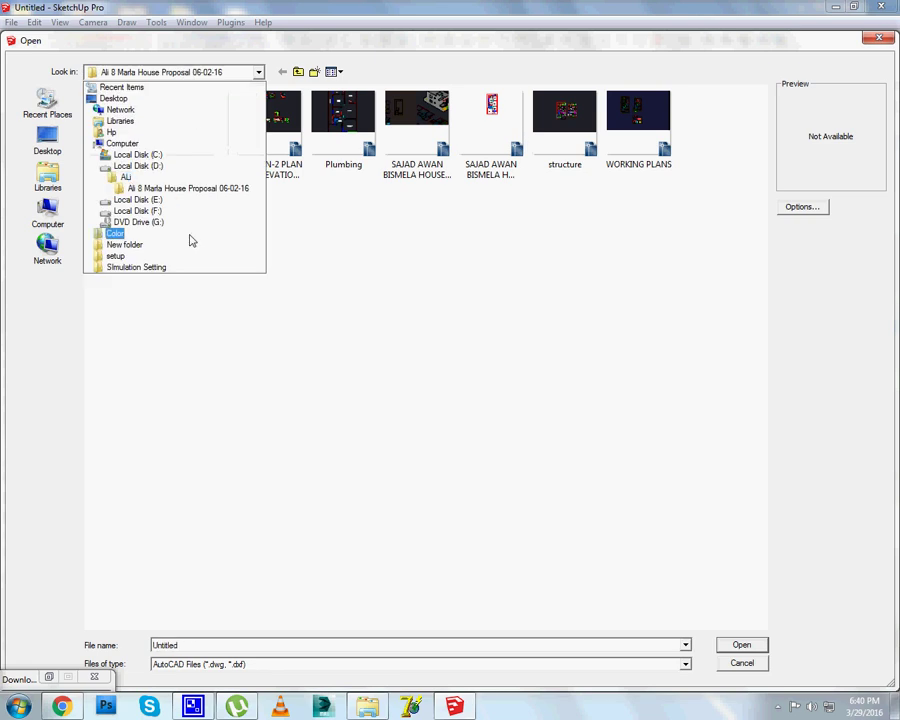
# Zoom out to survey the imported floor plans.
pyautogui.scroll(-2, 388, 454)
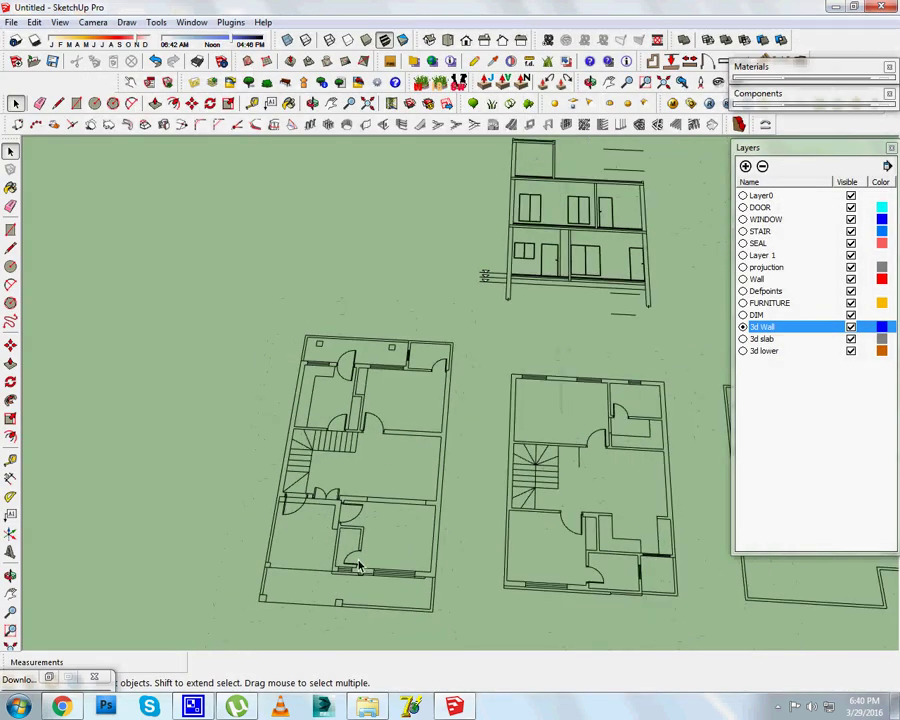
pyautogui.scroll(4, 340, 525)
pyautogui.keyDown('shift'); pyautogui.moveTo(340, 525); pyautogui.dragTo(325, 534, button='middle'); pyautogui.keyUp('shift')
pyautogui.scroll(-1, 404, 404)
pyautogui.scroll(-1, 286, 616)
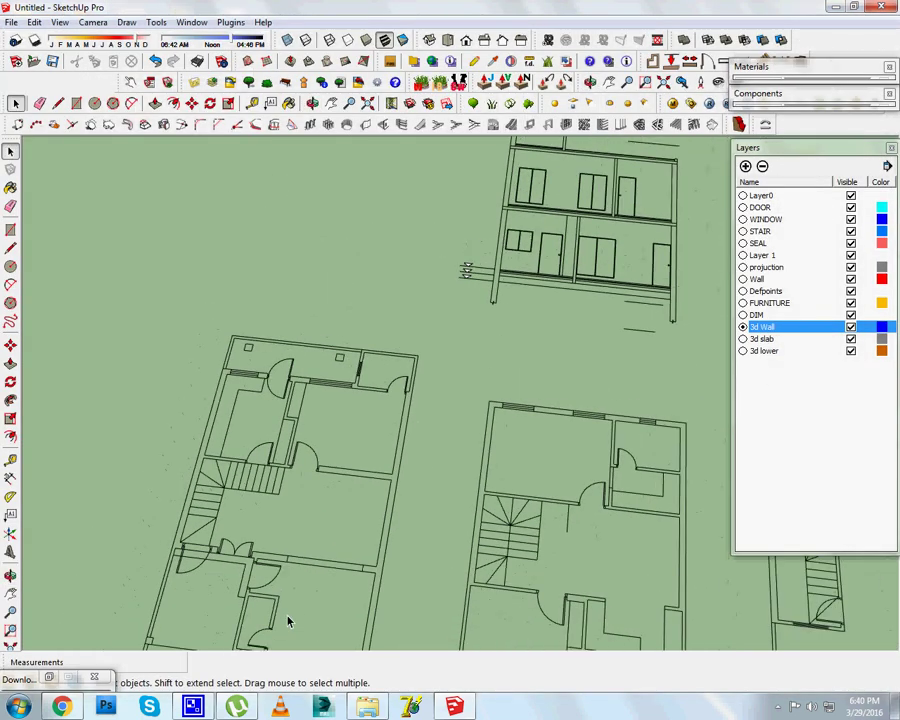
pyautogui.scroll(-1, 288, 617)
# Pan and zoom to centre the ground-floor plan and its front rooms.
pyautogui.click(331, 103)
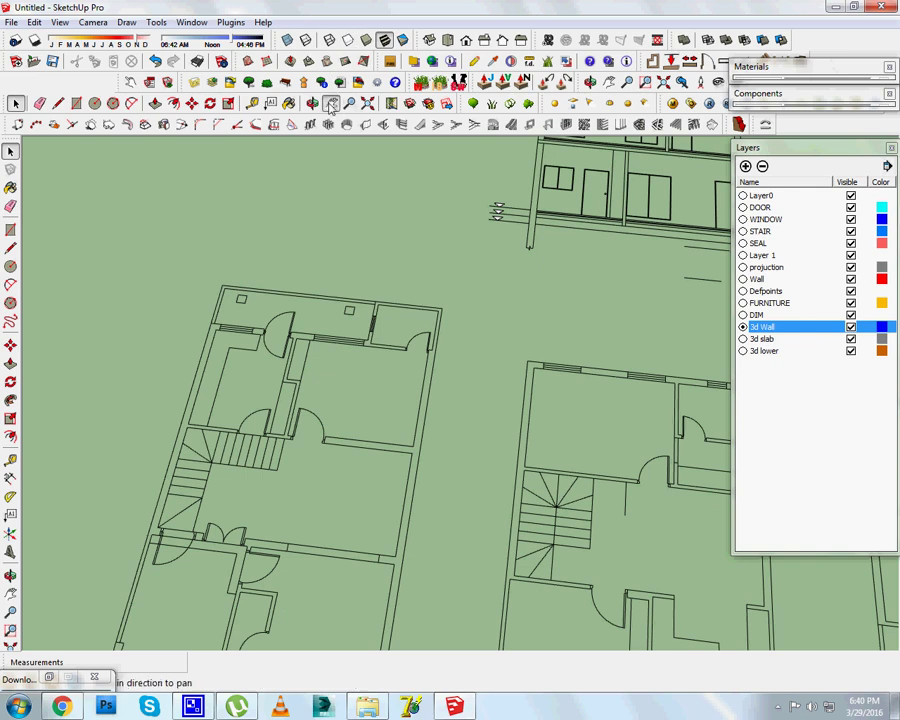
pyautogui.moveTo(342, 233); pyautogui.dragTo(358, 180)
pyautogui.scroll(-2, 342, 281)
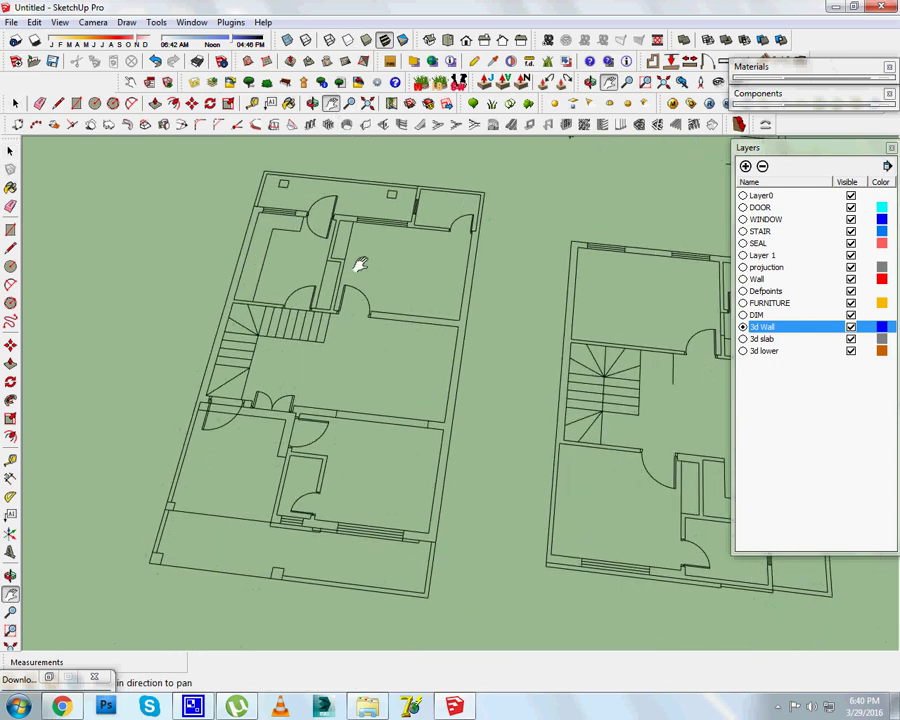
pyautogui.scroll(2, 331, 271)
pyautogui.moveTo(331, 271); pyautogui.dragTo(405, 208)
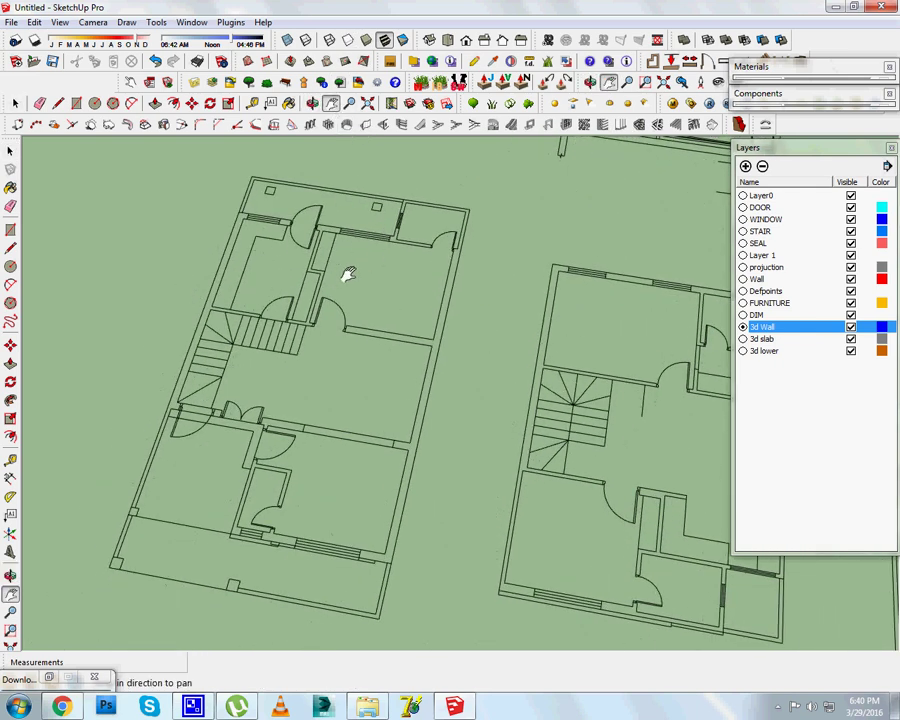
pyautogui.scroll(1, 301, 412)
pyautogui.scroll(1, 293, 428)
pyautogui.scroll(1, 293, 438)
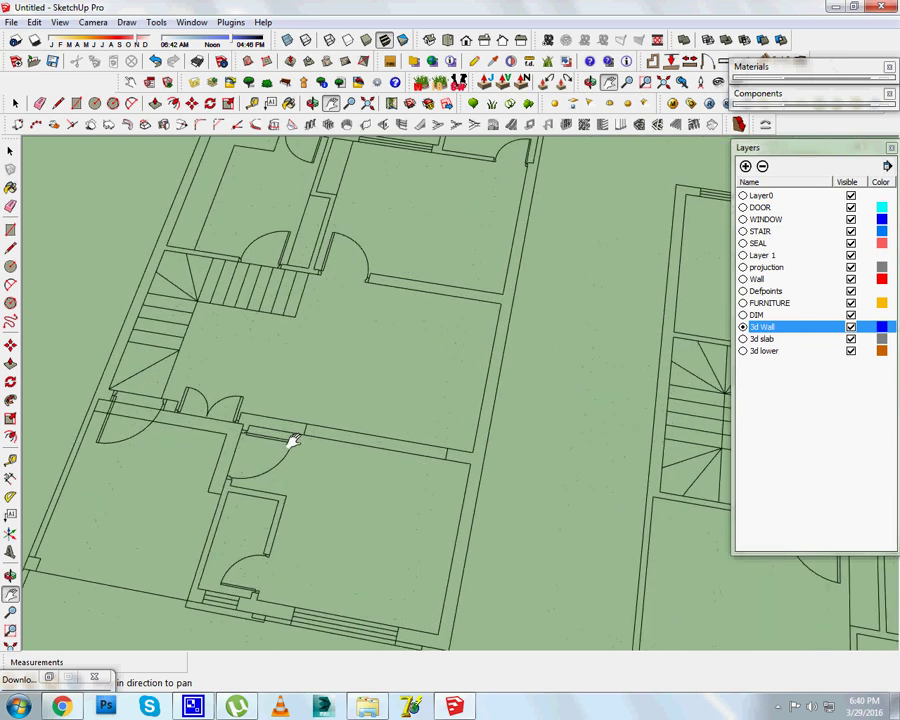
pyautogui.scroll(1, 305, 390)
pyautogui.moveTo(313, 340); pyautogui.dragTo(330, 270, button='middle')
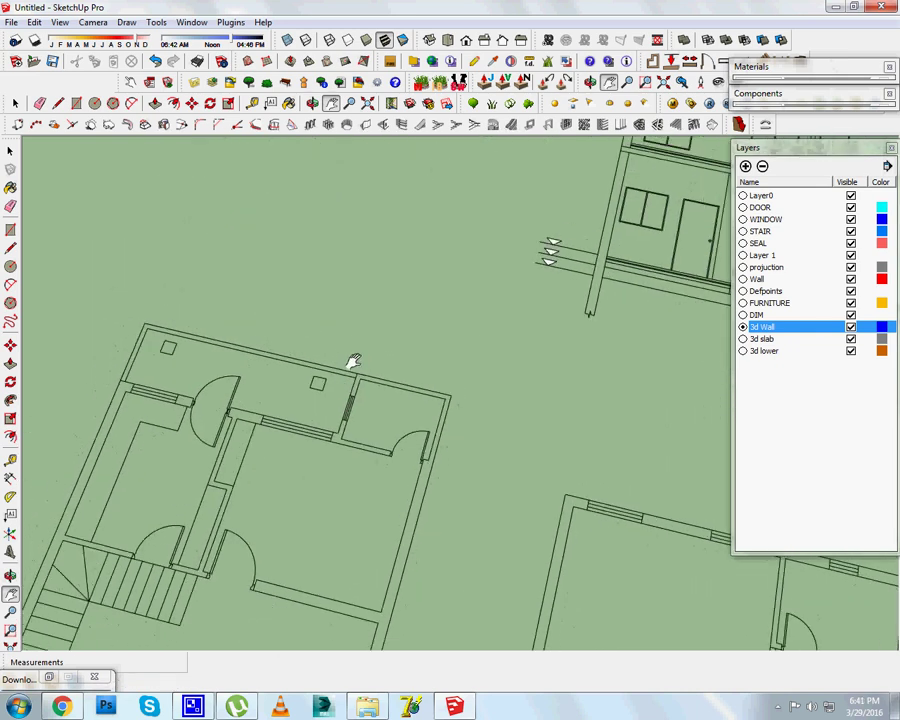
pyautogui.moveTo(330, 270); pyautogui.dragTo(345, 203)
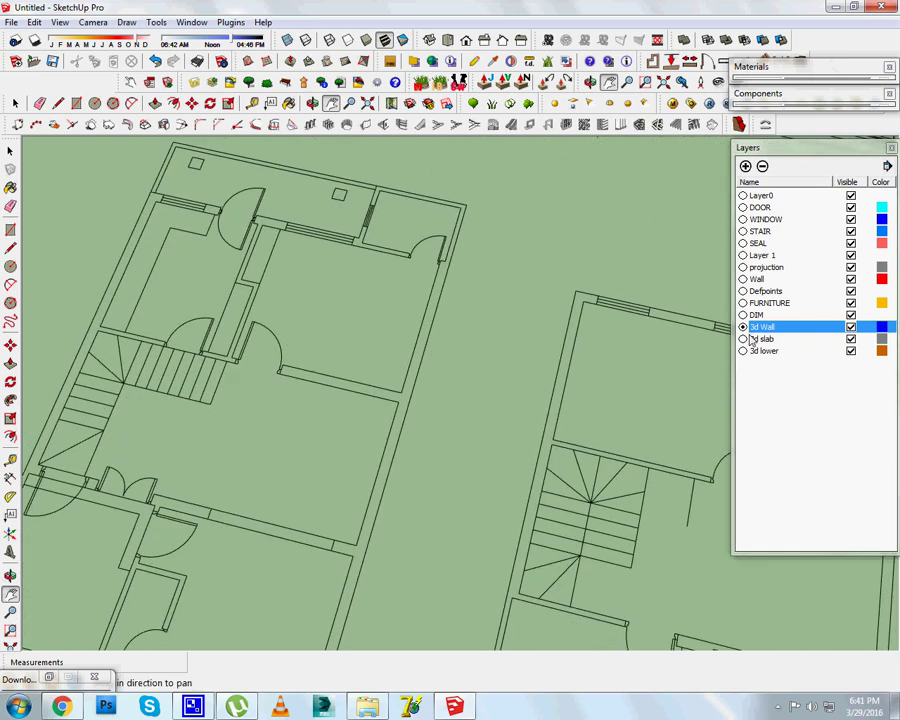
# Trace the narrow stair-side wall's corners with Line until the outline closes into a face.
pyautogui.click(58, 103)
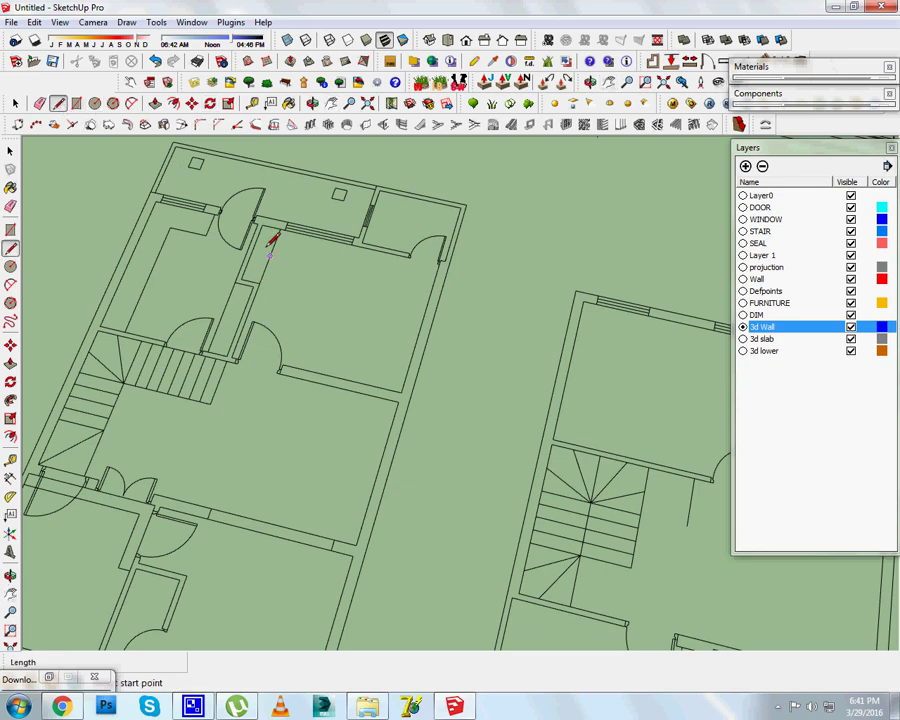
pyautogui.scroll(2, 270, 243)
pyautogui.scroll(2, 257, 331)
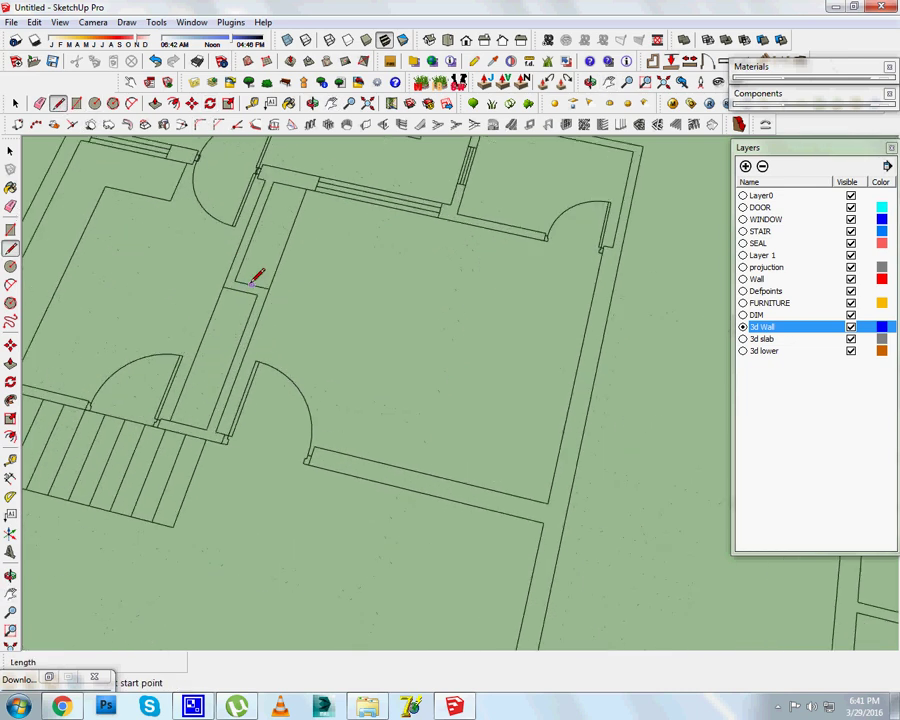
pyautogui.click(257, 176)
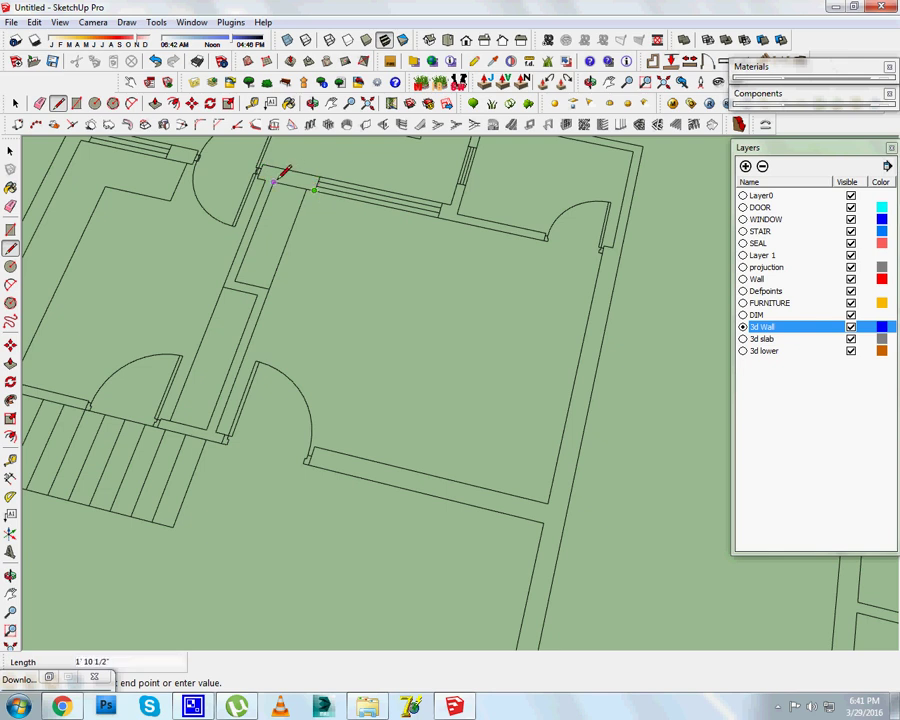
pyautogui.click(268, 290)
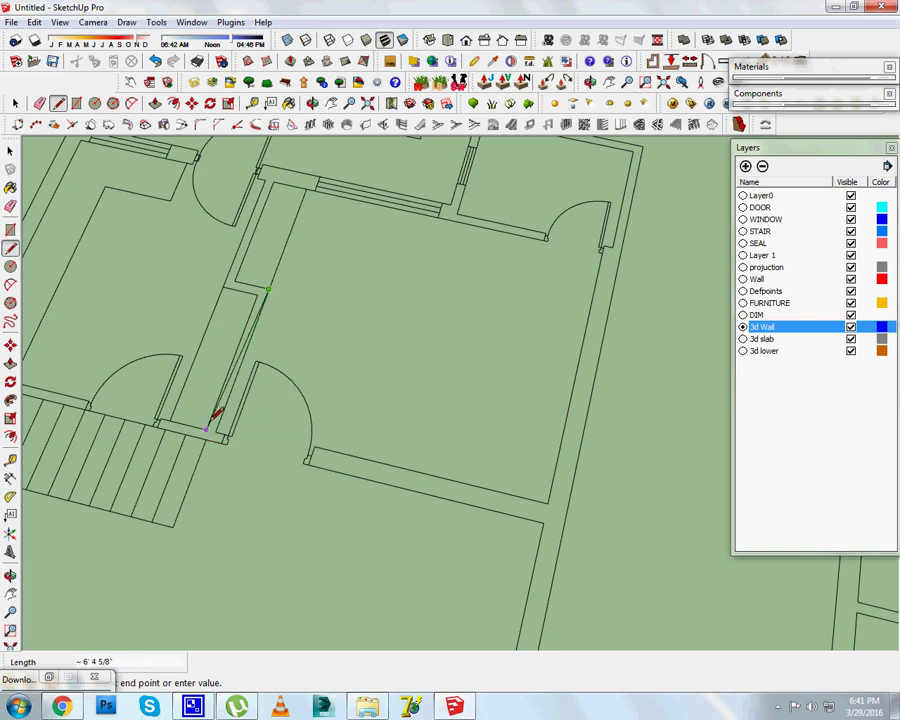
pyautogui.click(214, 428)
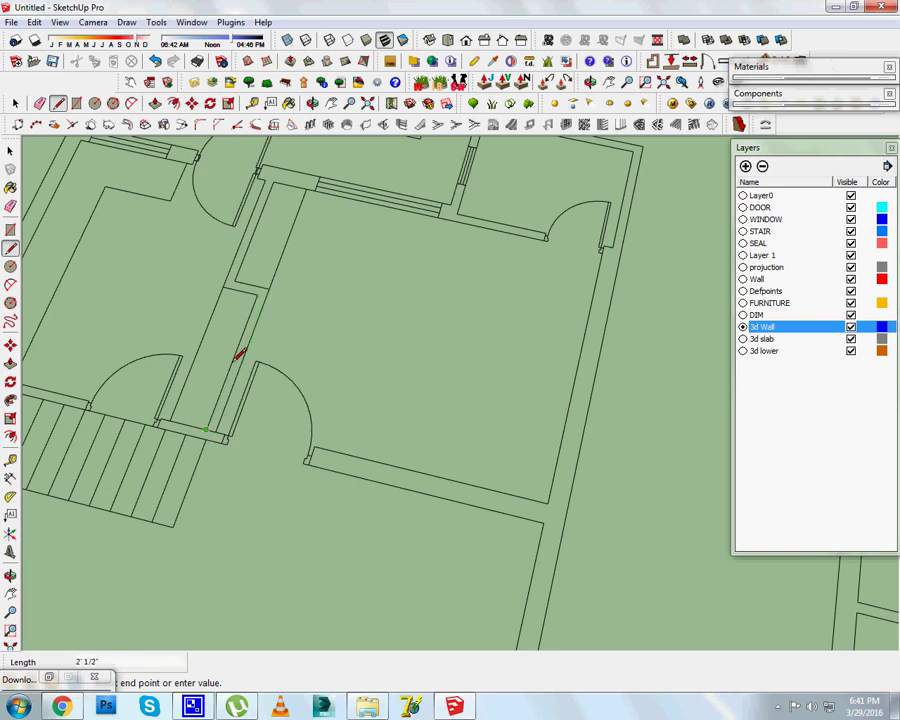
pyautogui.click(258, 293)
pyautogui.click(262, 175)
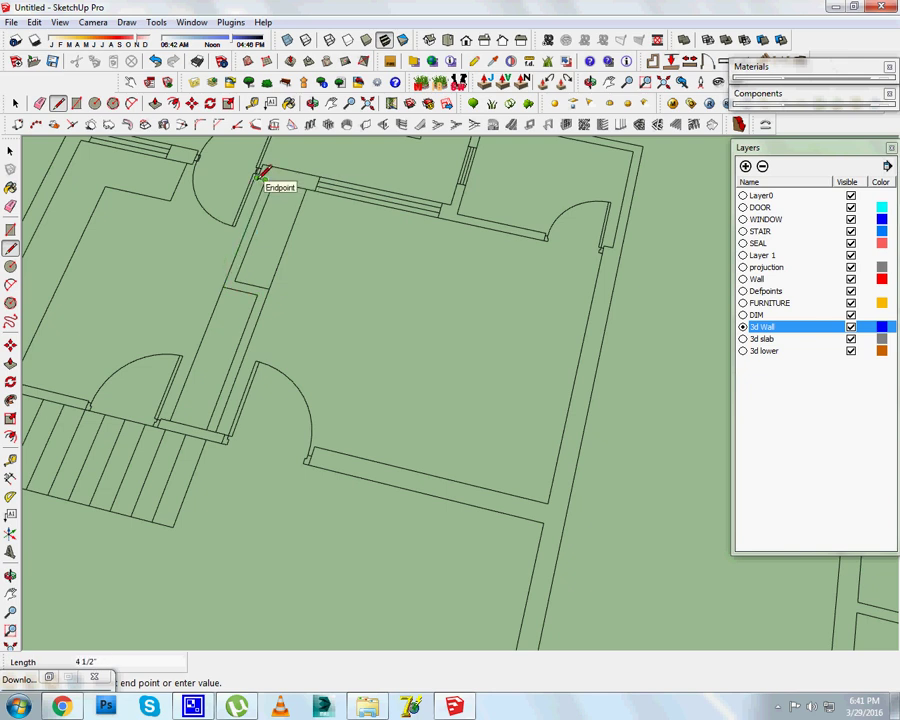
pyautogui.click(262, 175)
pyautogui.moveTo(468, 451)
pyautogui.mouseDown(button='middle')
pyautogui.moveTo(317, 486)
pyautogui.moveTo(308, 97)
pyautogui.mouseUp(button='middle')
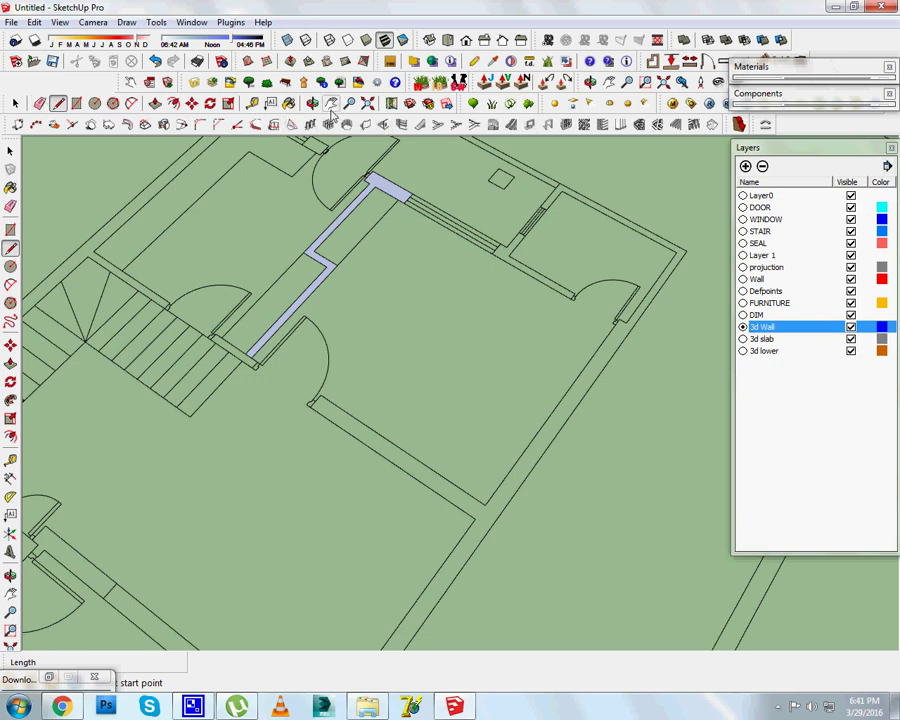
# Select the traced wall face beside the stair and bring it into view.
pyautogui.click(156, 104)
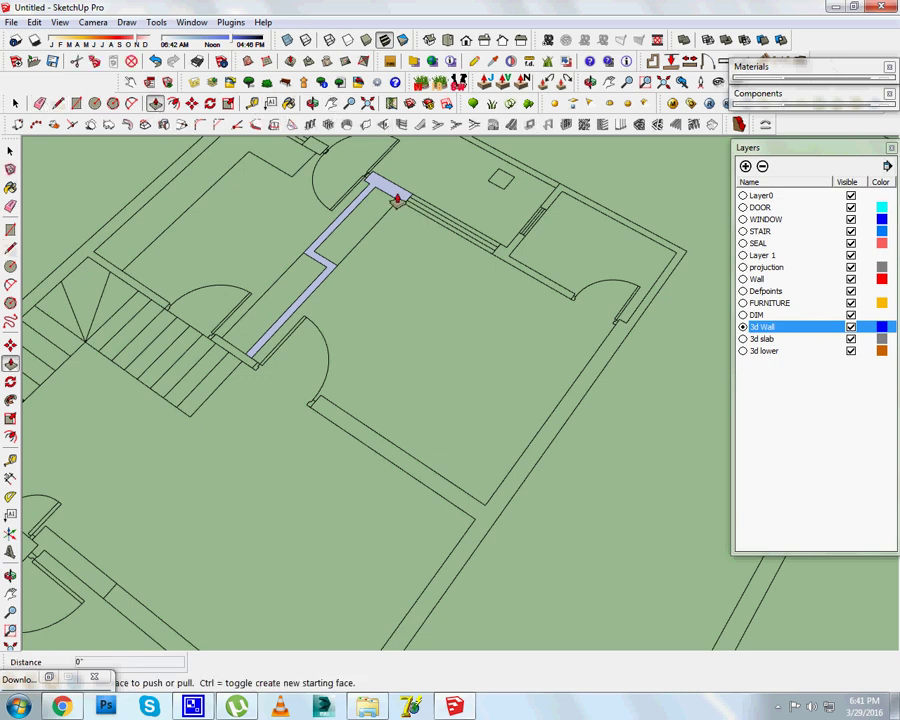
pyautogui.click(16, 104)
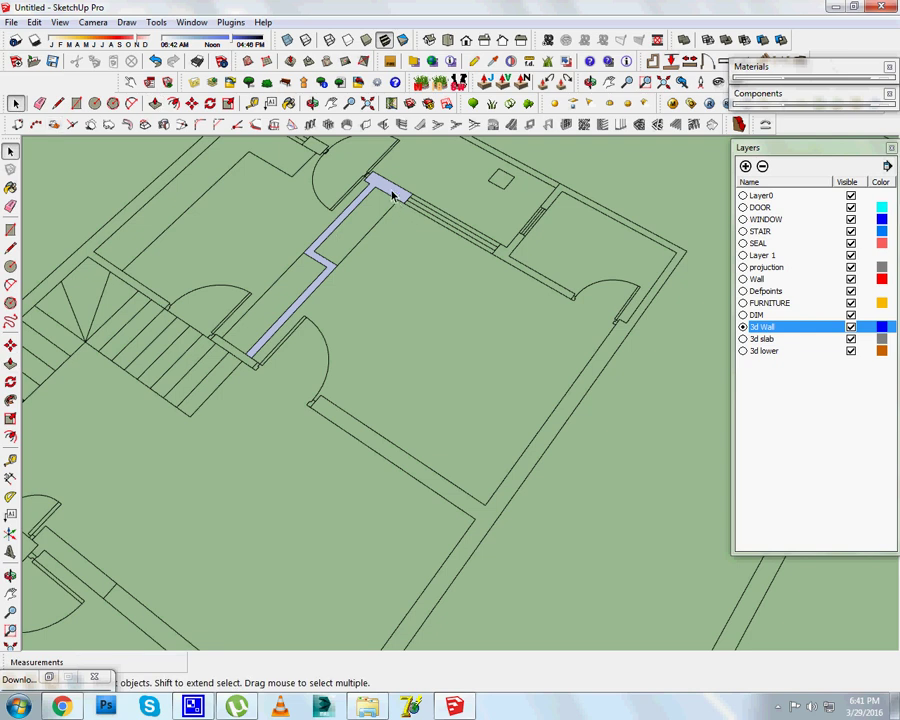
pyautogui.click(394, 200)
pyautogui.scroll(5, 394, 202)
pyautogui.keyDown('shift'); pyautogui.moveTo(394, 202); pyautogui.dragTo(407, 467, button='middle'); pyautogui.keyUp('shift')
# Push/Pull the wall face up to an exact height of 10'.
pyautogui.press('p')
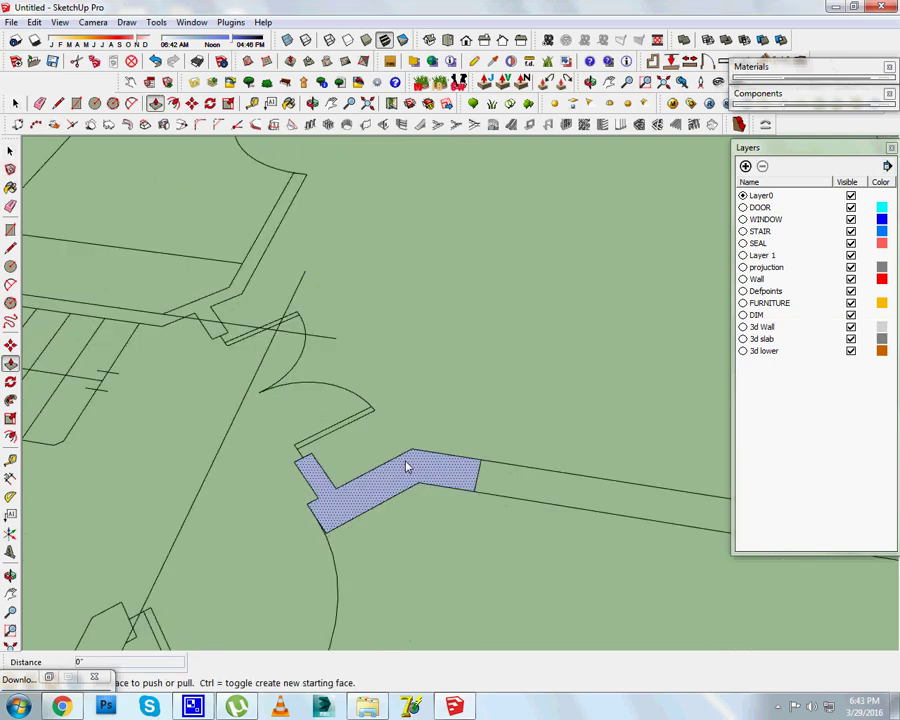
pyautogui.click(407, 467)
pyautogui.moveTo(343, 525); pyautogui.dragTo(264, 354, button='middle')
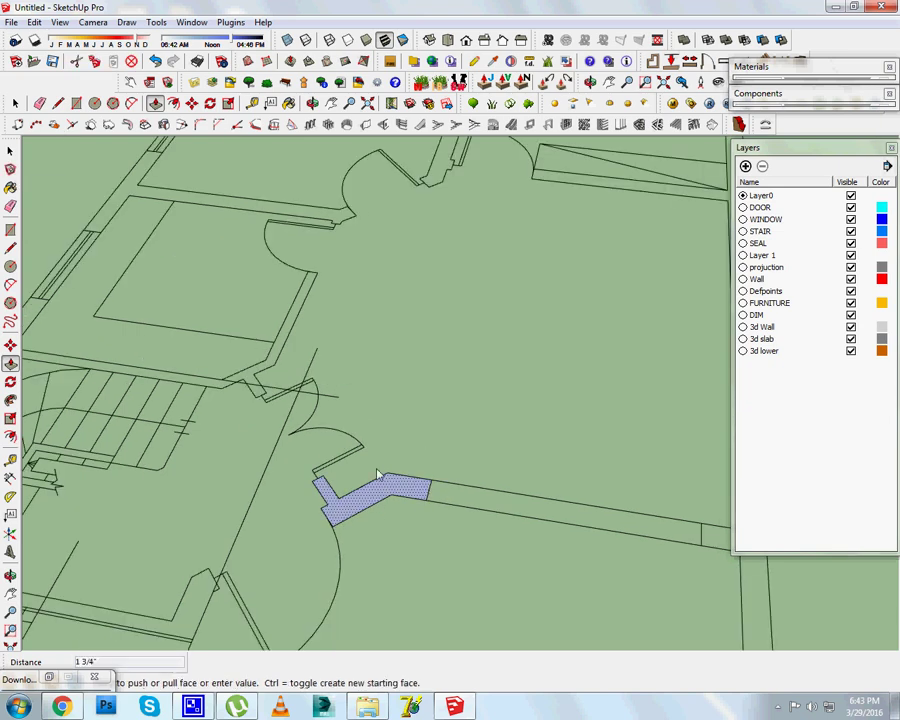
pyautogui.click(380, 260)
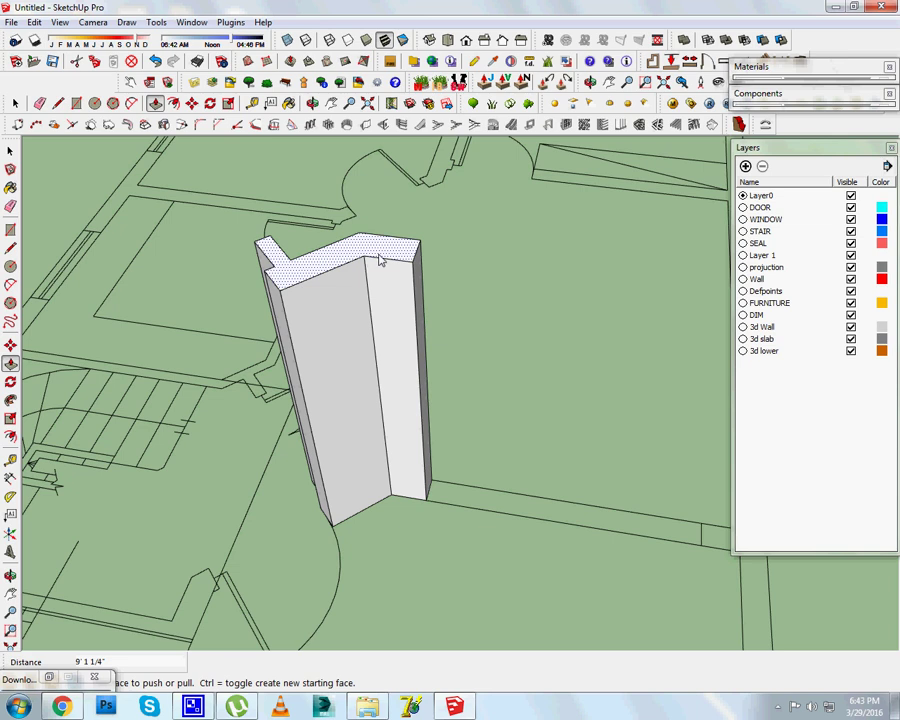
pyautogui.write("10'")
pyautogui.press('Return')
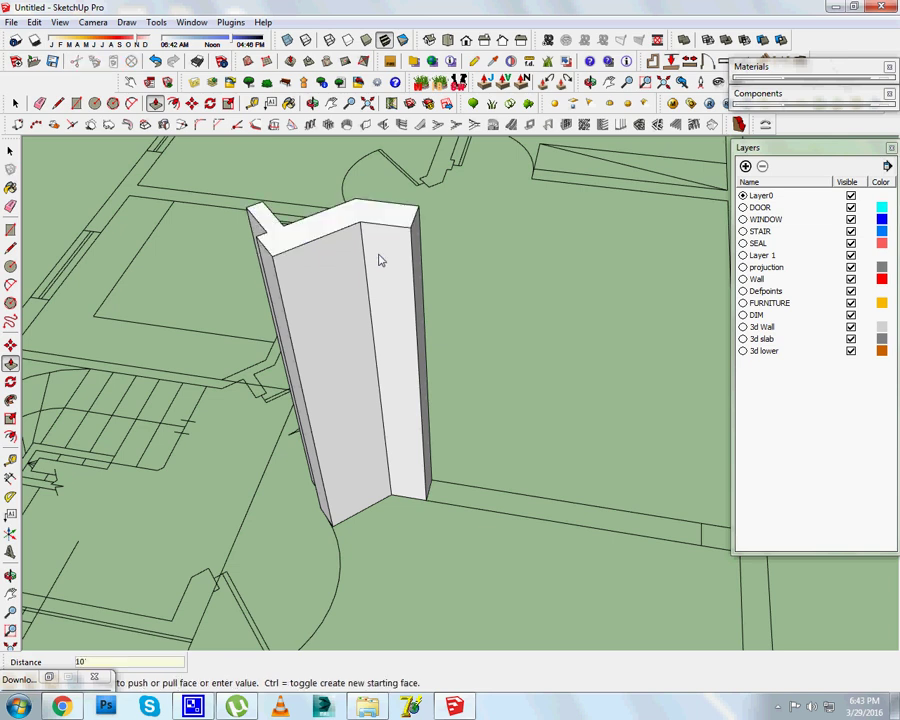
pyautogui.scroll(-3, 281, 376)
pyautogui.scroll(-2, 503, 547)
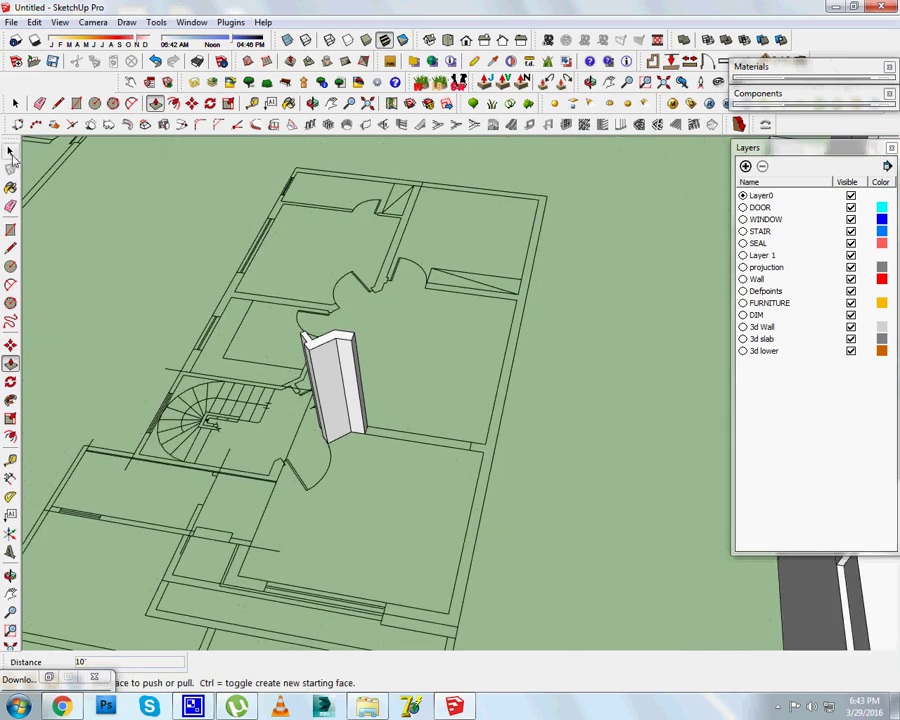
pyautogui.click(58, 103)
# Draw lines closing a small face at the far end of the wall.
pyautogui.moveTo(232, 300); pyautogui.dragTo(272, 436, button='middle')
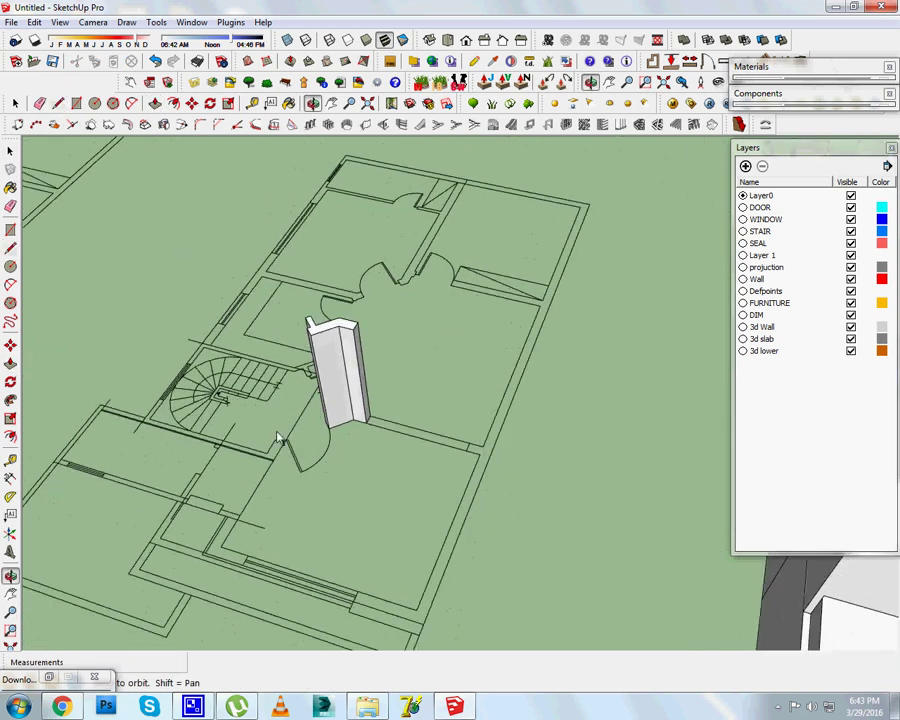
pyautogui.scroll(3, 480, 470)
pyautogui.click(481, 471)
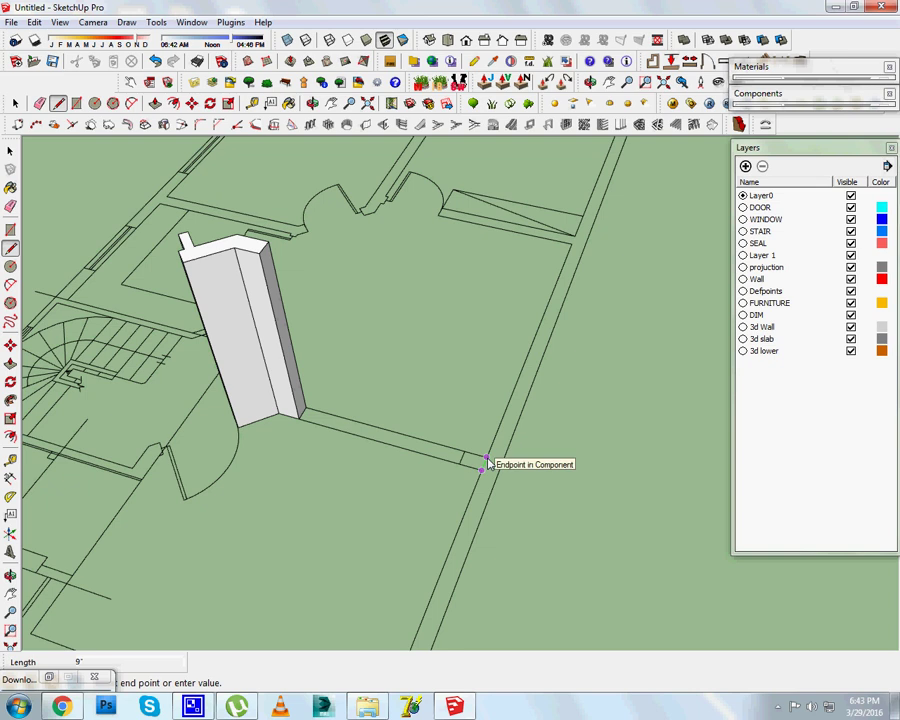
pyautogui.click(462, 464)
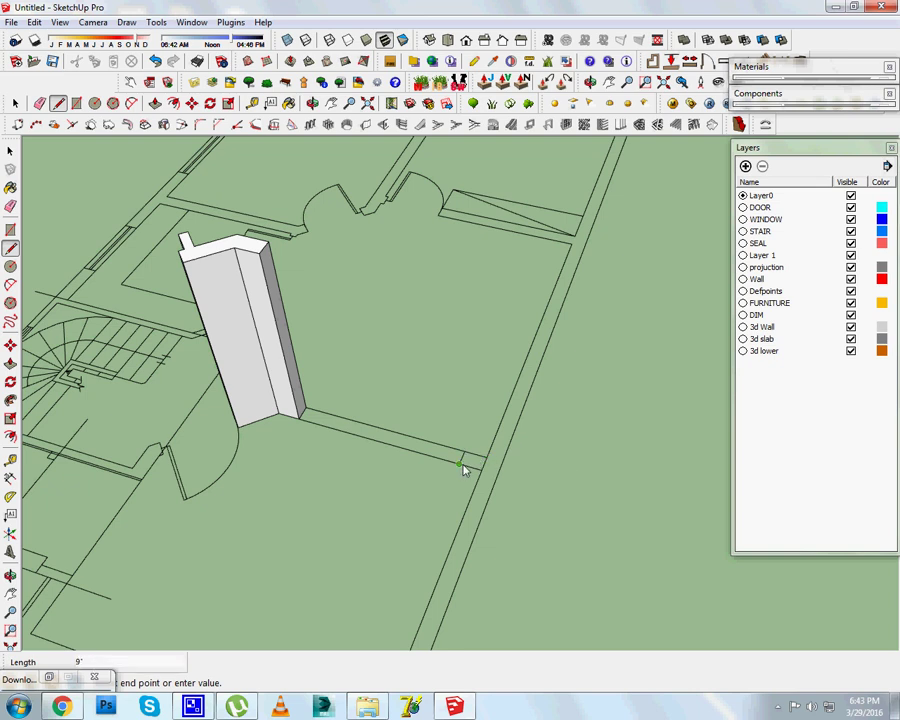
pyautogui.click(481, 471)
pyautogui.scroll(-2, 475, 420)
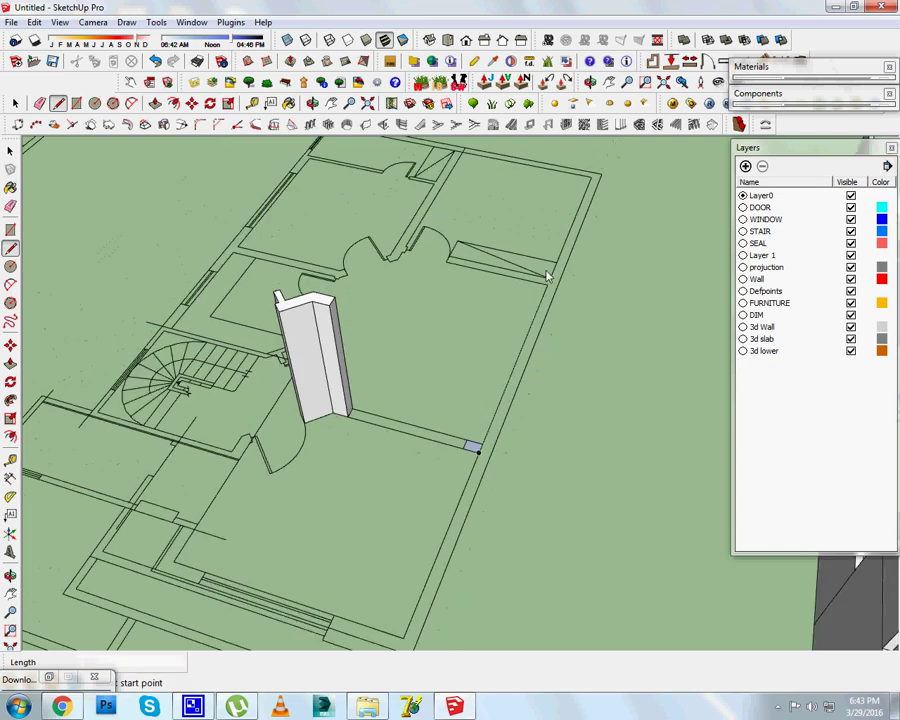
pyautogui.scroll(3, 543, 336)
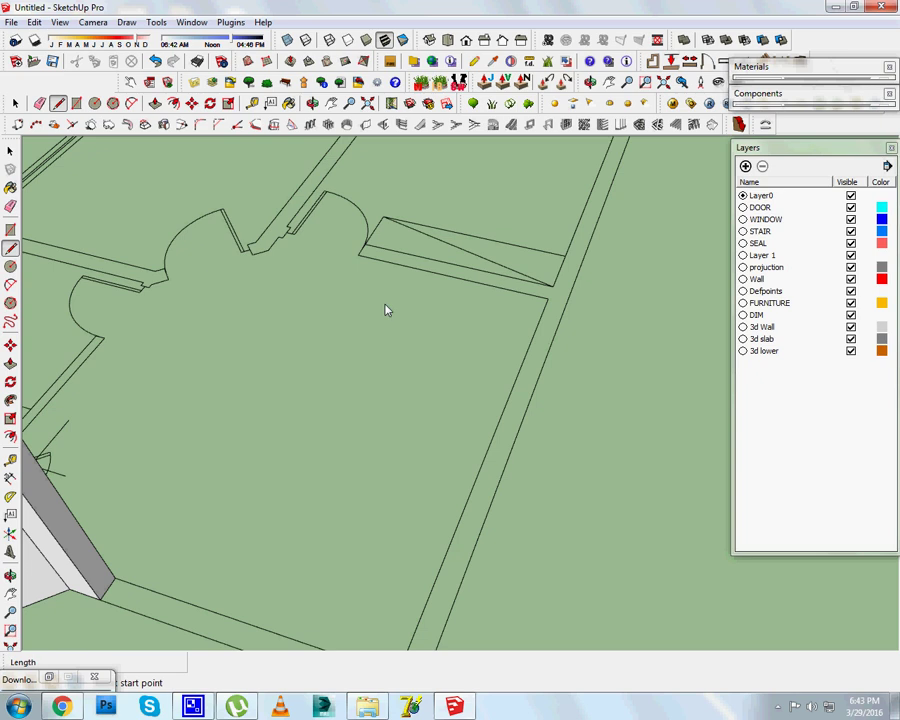
# Draw rectangles over the upper wall strip and along the lower wall.
pyautogui.press('r')
pyautogui.click(358, 254)
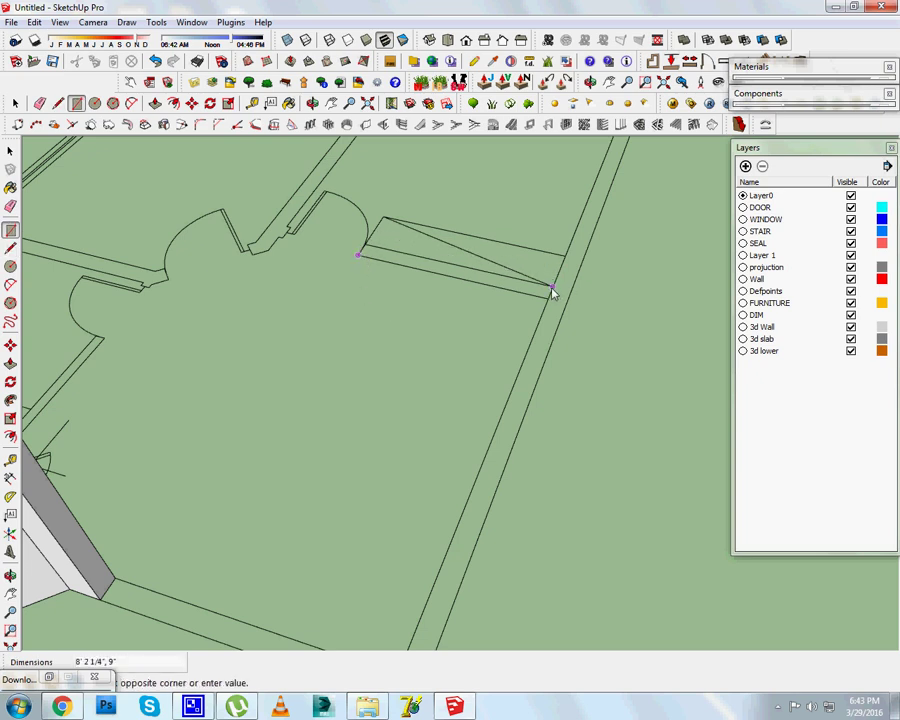
pyautogui.click(554, 291)
pyautogui.scroll(-2, 560, 305)
pyautogui.moveTo(568, 326)
pyautogui.mouseDown(button='middle')
pyautogui.moveTo(530, 470)
pyautogui.moveTo(436, 311)
pyautogui.mouseUp(button='middle')
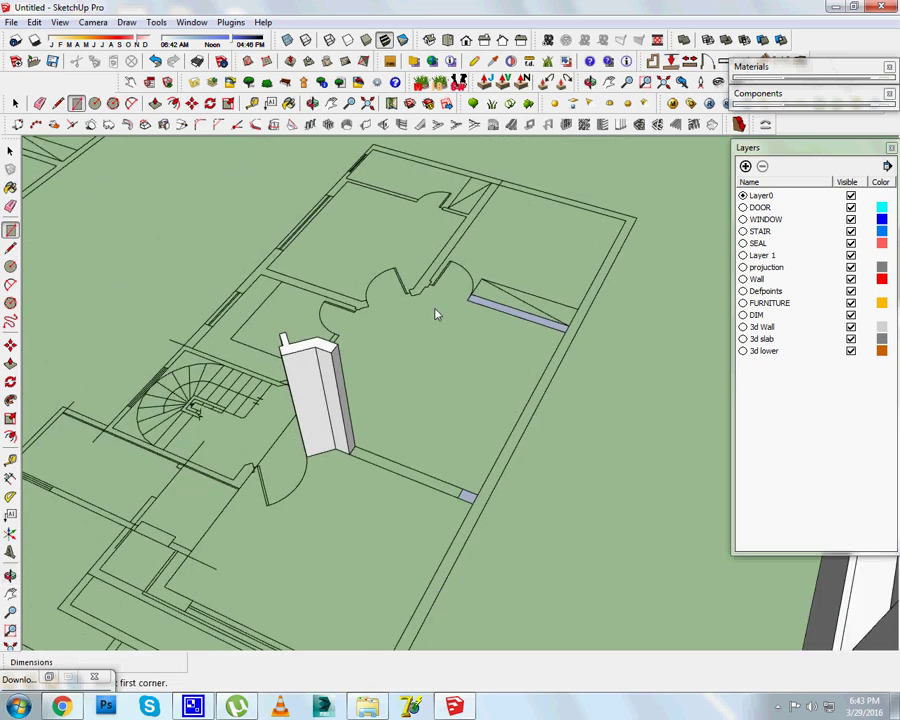
pyautogui.scroll(-2, 402, 552)
pyautogui.scroll(3, 410, 555)
pyautogui.scroll(2, 270, 530)
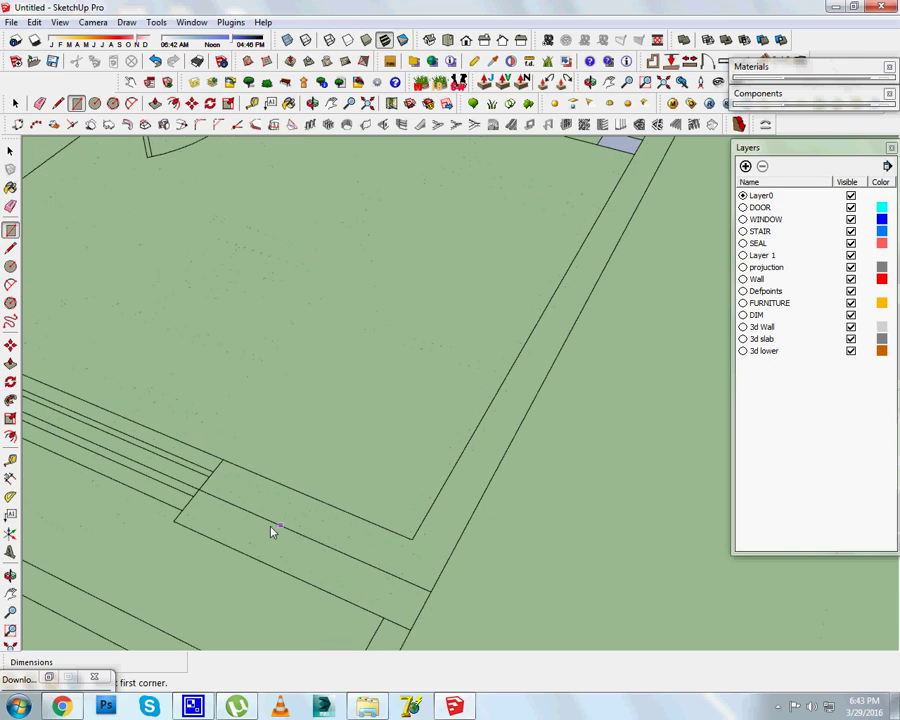
pyautogui.click(224, 464)
pyautogui.click(429, 588)
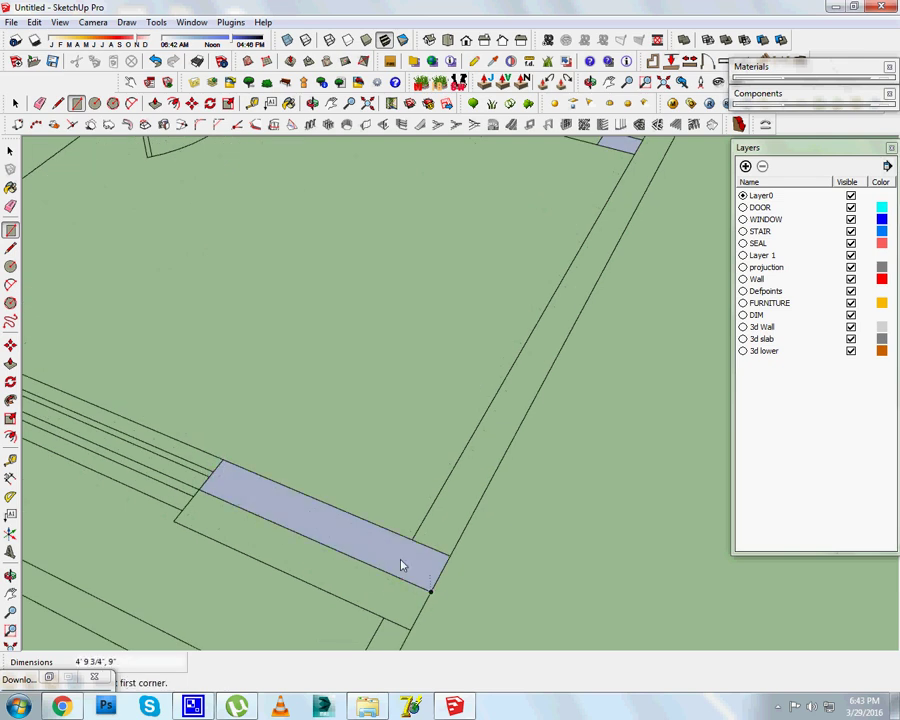
pyautogui.scroll(-2, 404, 562)
pyautogui.scroll(-2, 408, 553)
# Draw rectangles at the wall end and along the top wall.
pyautogui.click(408, 543)
pyautogui.scroll(-3, 476, 400)
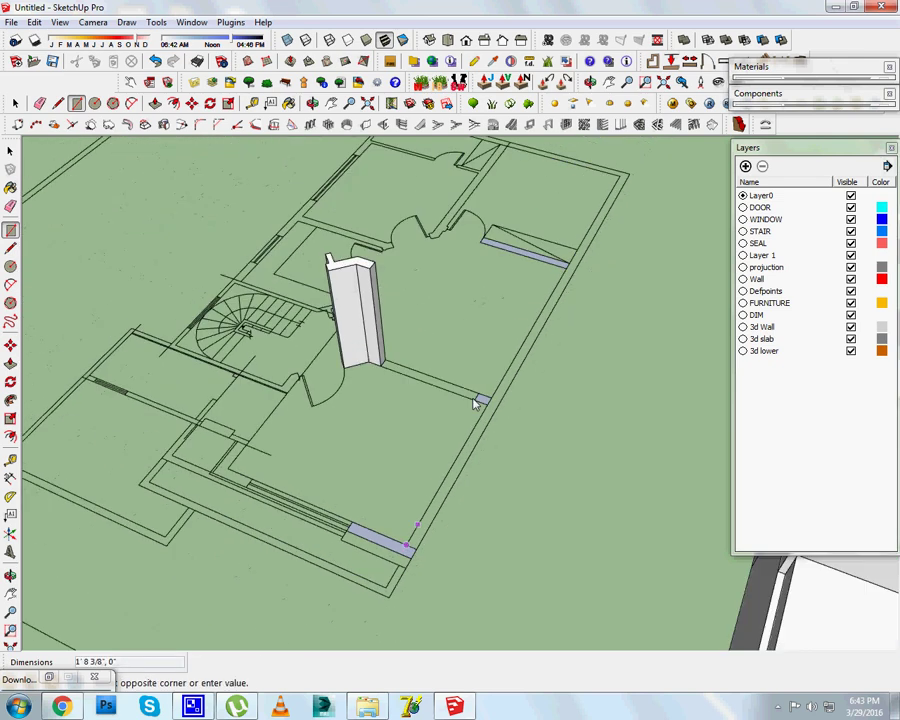
pyautogui.scroll(3, 630, 182)
pyautogui.scroll(2, 630, 182)
pyautogui.click(624, 202)
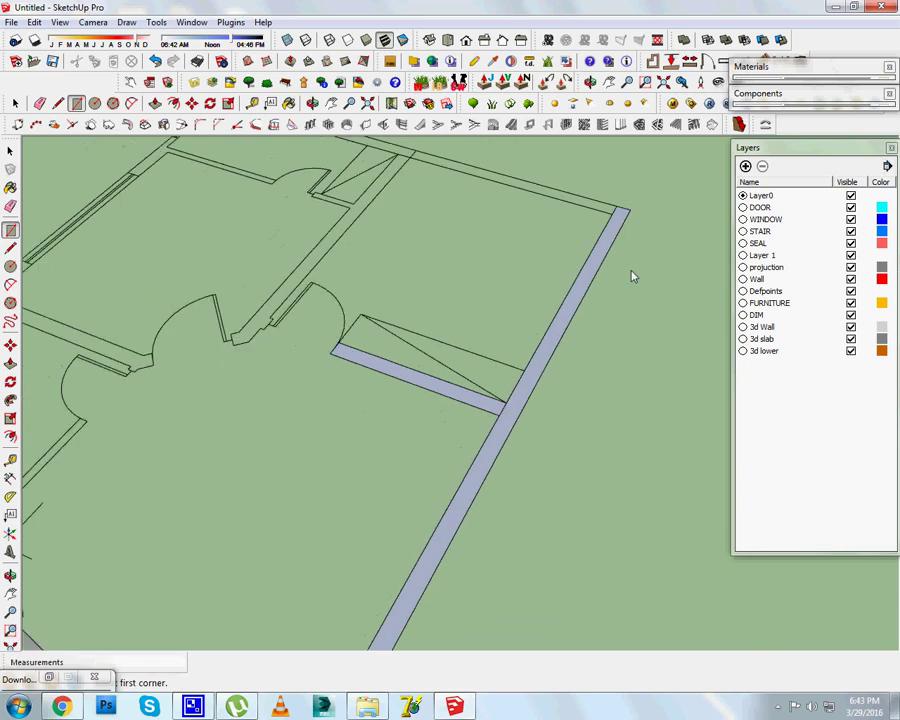
pyautogui.scroll(1, 446, 144)
pyautogui.scroll(1, 446, 144)
pyautogui.click(422, 192)
pyautogui.scroll(-2, 422, 192)
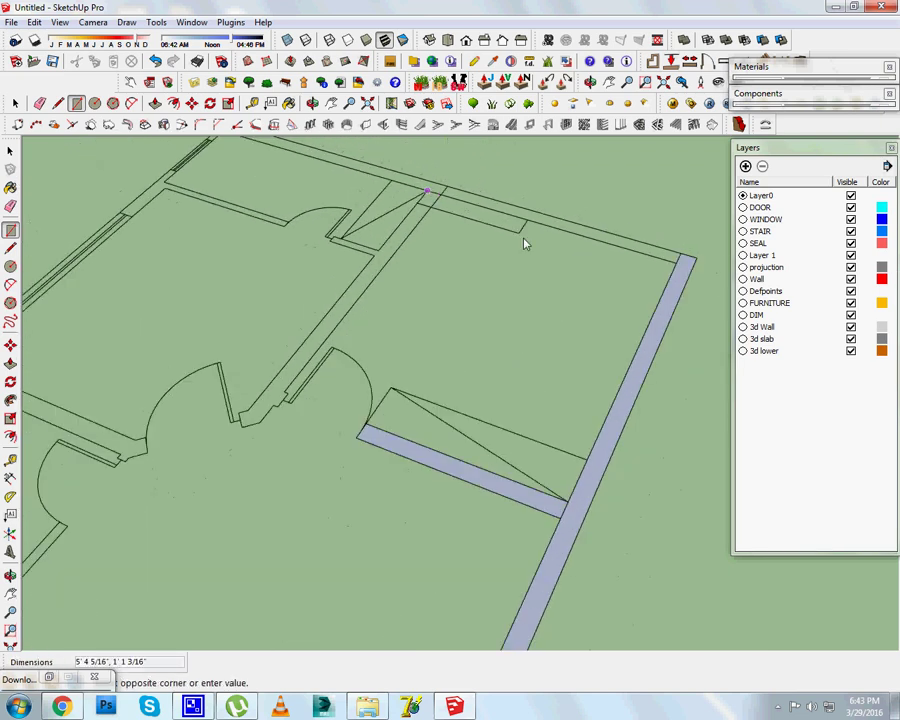
pyautogui.click(679, 264)
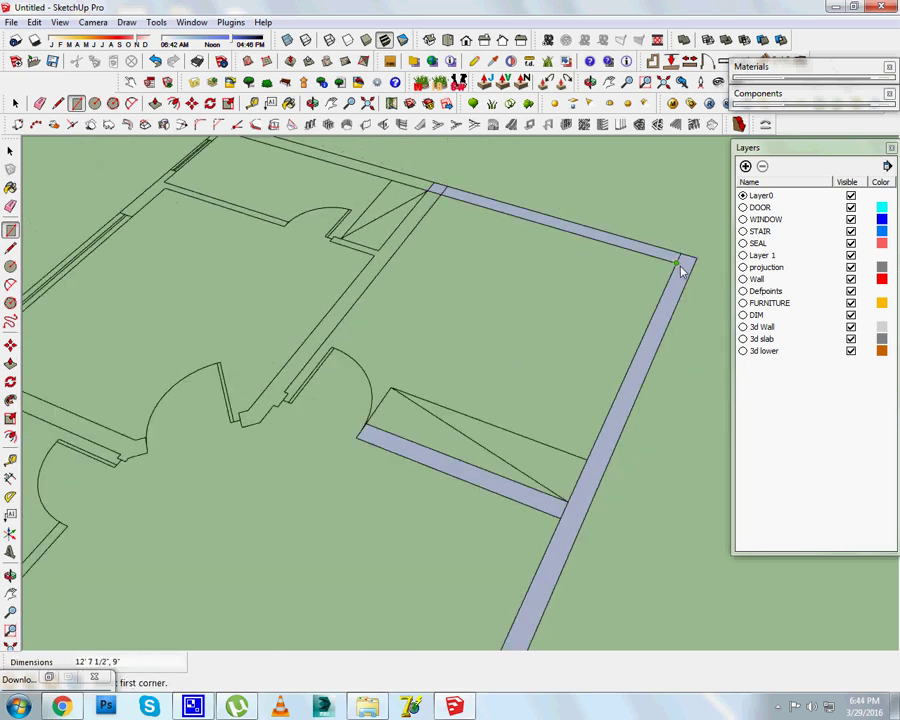
# Push/Pull the long right wall face up to the column-top height.
pyautogui.press('p')
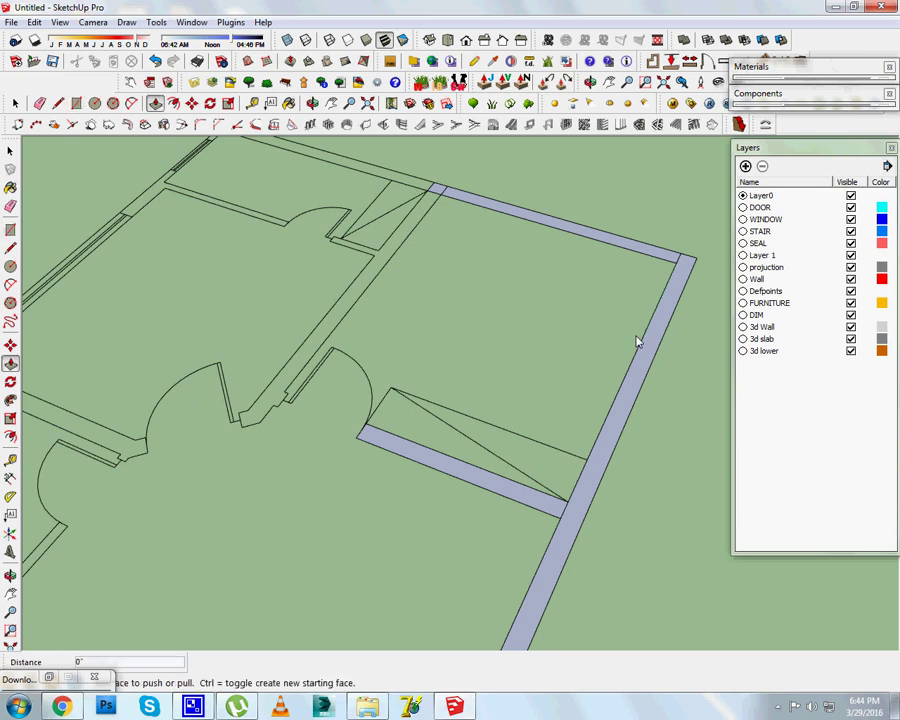
pyautogui.click(661, 328)
pyautogui.press('Escape')
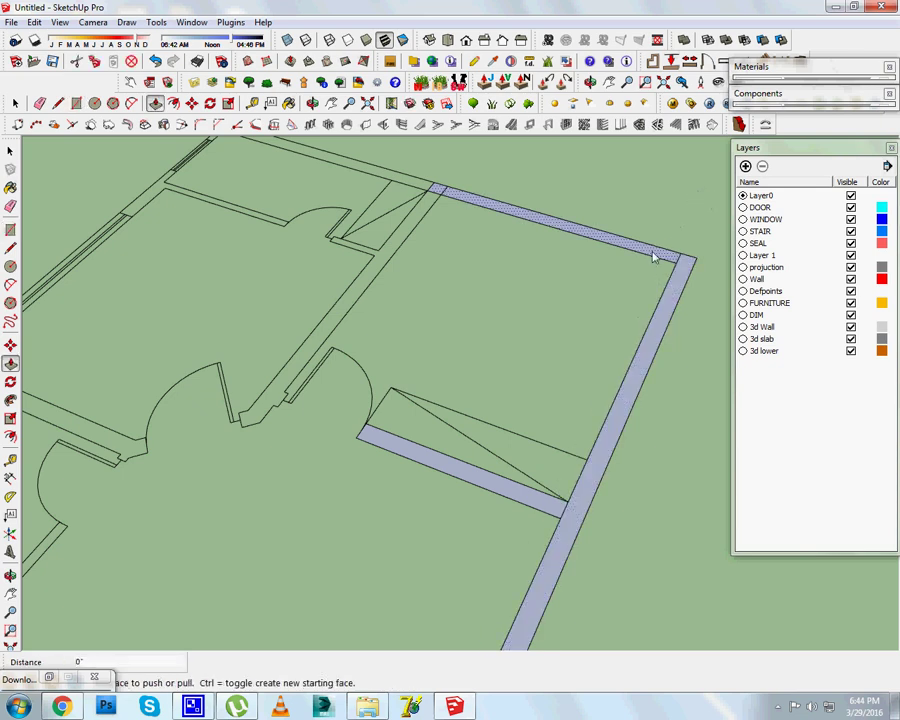
pyautogui.scroll(-3, 600, 430)
pyautogui.click(586, 519)
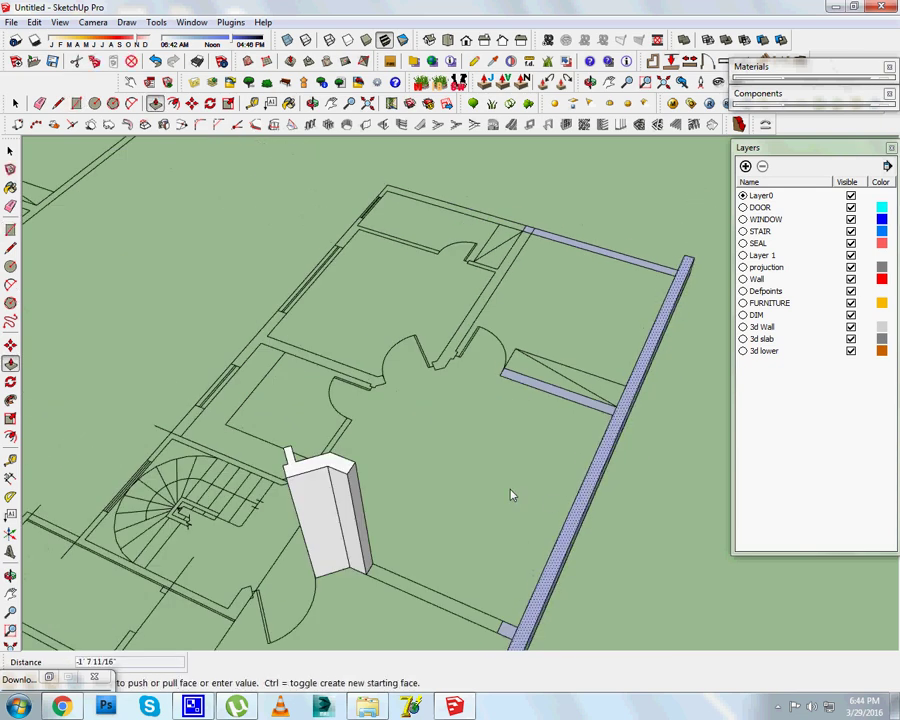
pyautogui.click(332, 470)
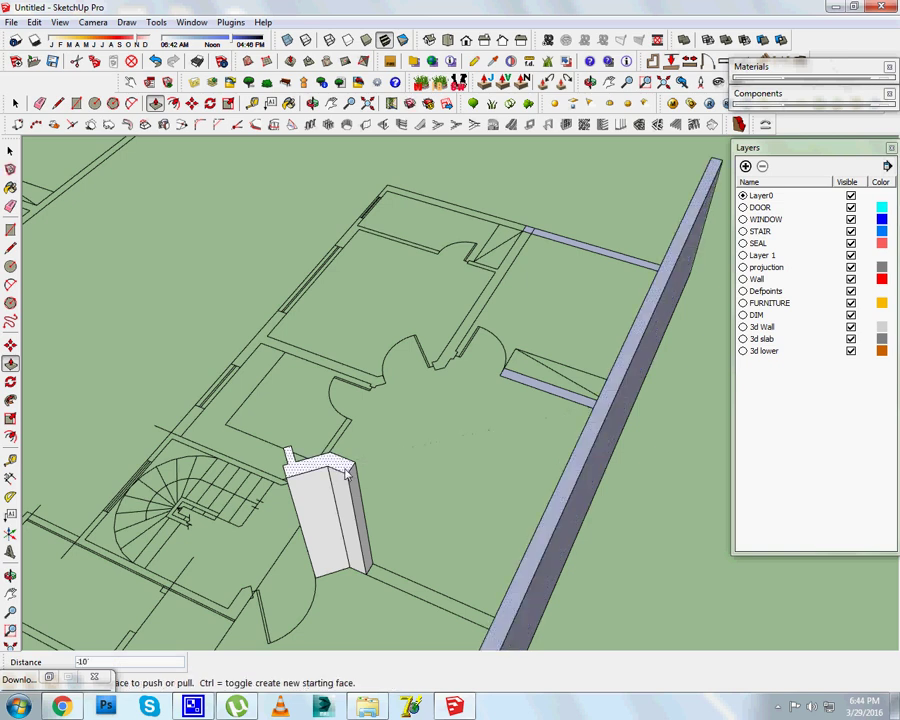
# Raise the small wall face, thin left wall and divider pillar to 10'.
pyautogui.moveTo(332, 470); pyautogui.dragTo(649, 454, button='middle')
pyautogui.moveTo(513, 384); pyautogui.dragTo(480, 485)
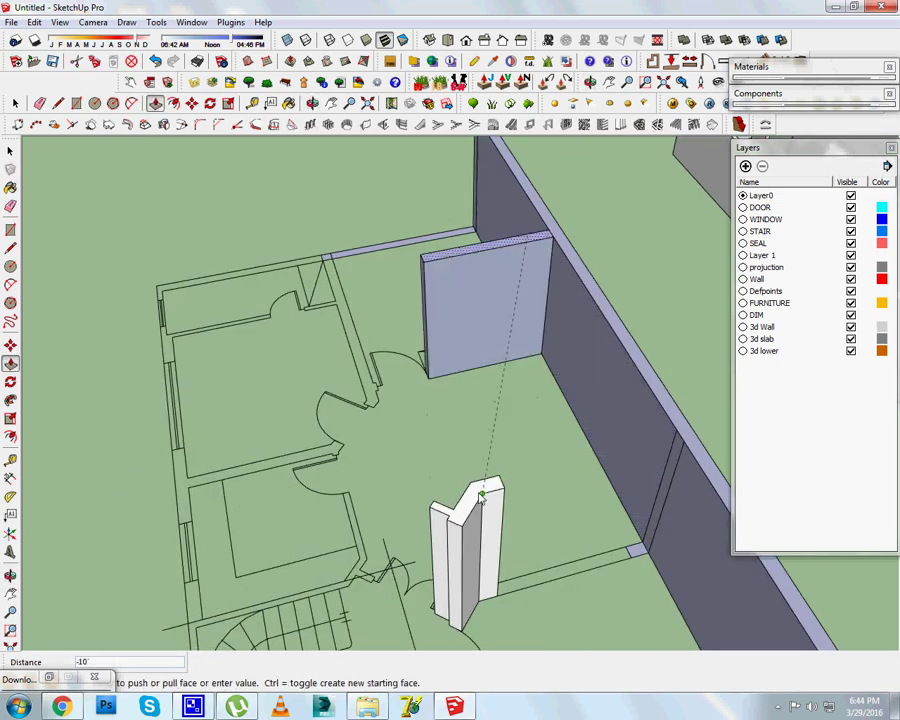
pyautogui.moveTo(436, 452); pyautogui.dragTo(152, 372, button='middle')
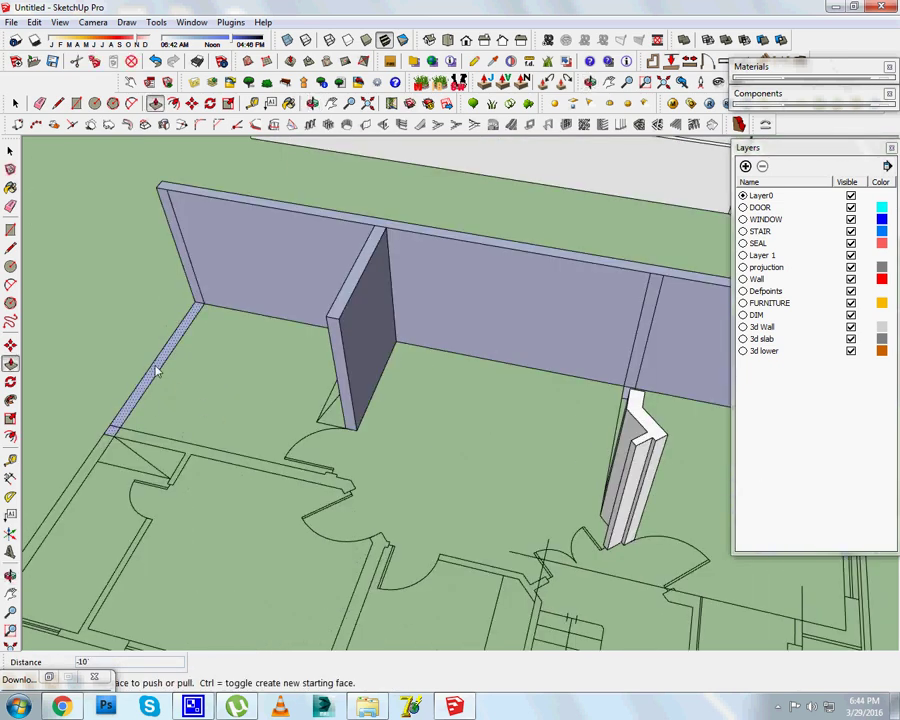
pyautogui.moveTo(152, 372); pyautogui.dragTo(352, 284)
pyautogui.moveTo(352, 284)
pyautogui.mouseDown(button='middle')
pyautogui.moveTo(521, 405)
pyautogui.moveTo(384, 416)
pyautogui.mouseUp(button='middle')
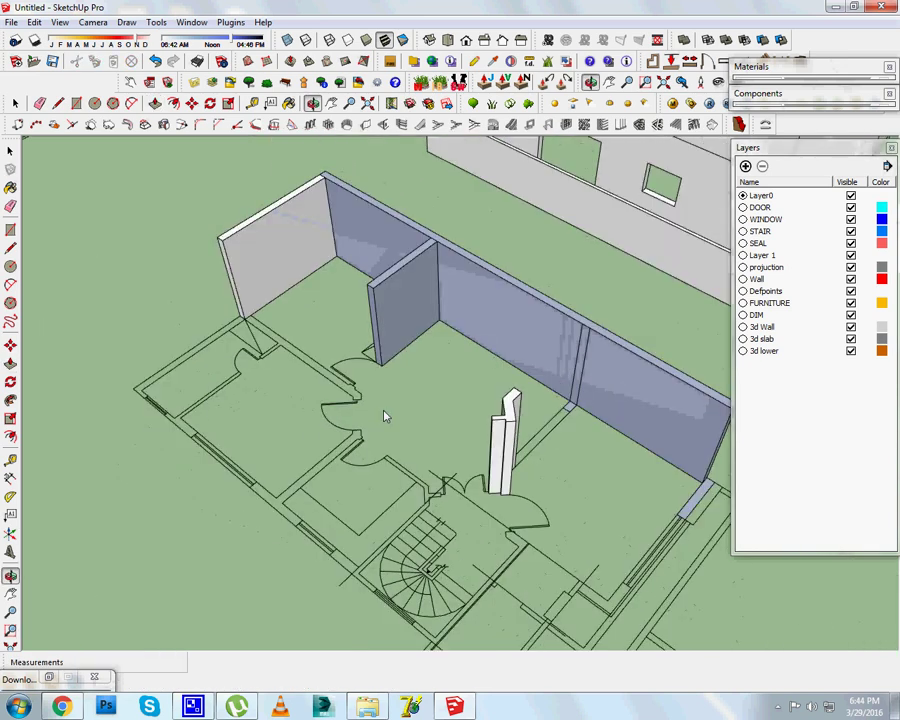
pyautogui.moveTo(573, 414)
pyautogui.mouseDown()
pyautogui.moveTo(505, 402)
pyautogui.moveTo(518, 411)
pyautogui.mouseUp()
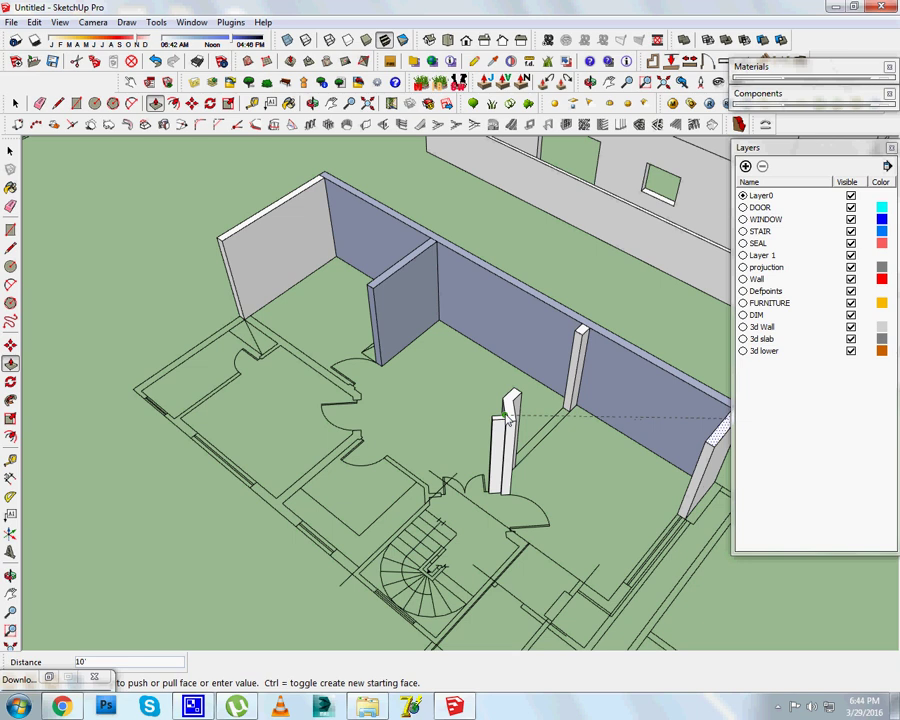
# Orbit and zoom around the model to check the newly raised ground-floor walls.
pyautogui.moveTo(365, 293)
pyautogui.mouseDown(button='middle')
pyautogui.moveTo(583, 428)
pyautogui.moveTo(285, 331)
pyautogui.moveTo(362, 368)
pyautogui.moveTo(492, 378)
pyautogui.mouseUp(button='middle')
pyautogui.scroll(2, 627, 537)
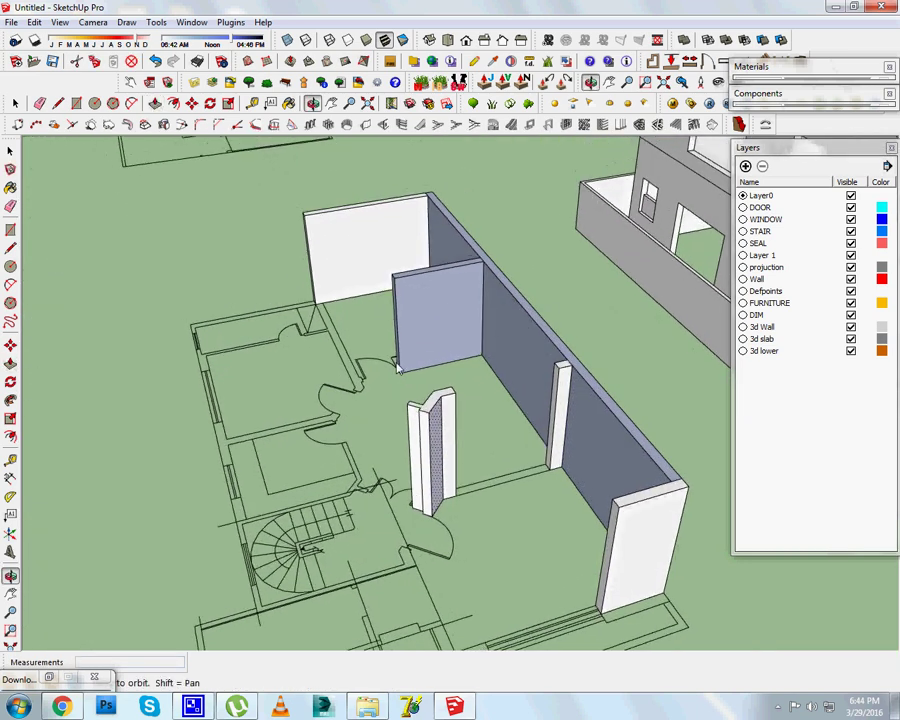
pyautogui.moveTo(627, 537); pyautogui.dragTo(490, 360, button='middle')
pyautogui.scroll(4, 546, 497)
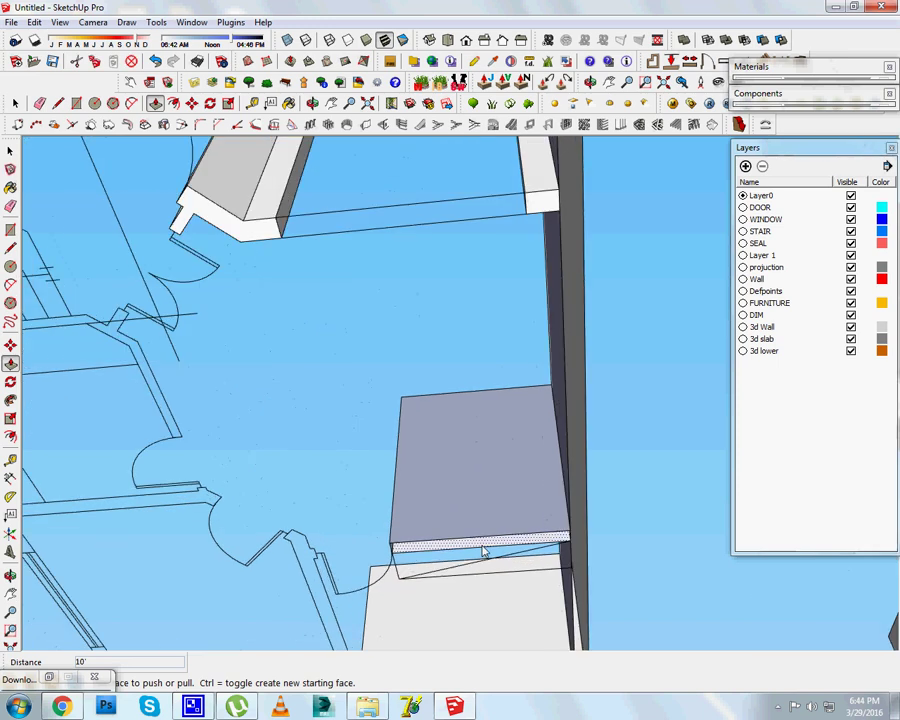
pyautogui.scroll(-4, 514, 490)
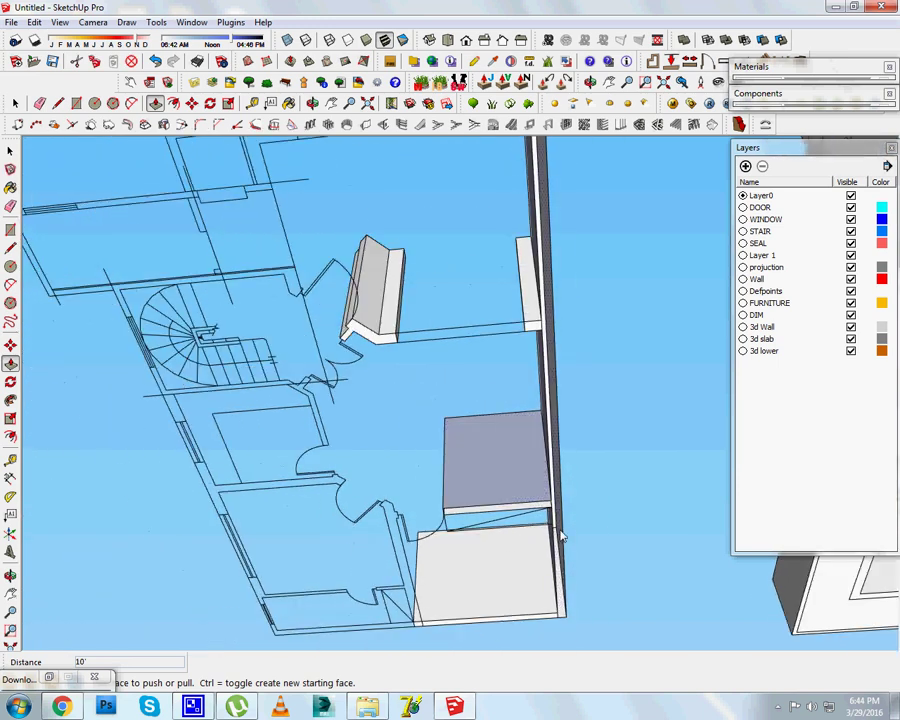
pyautogui.moveTo(514, 490); pyautogui.dragTo(458, 401, button='middle')
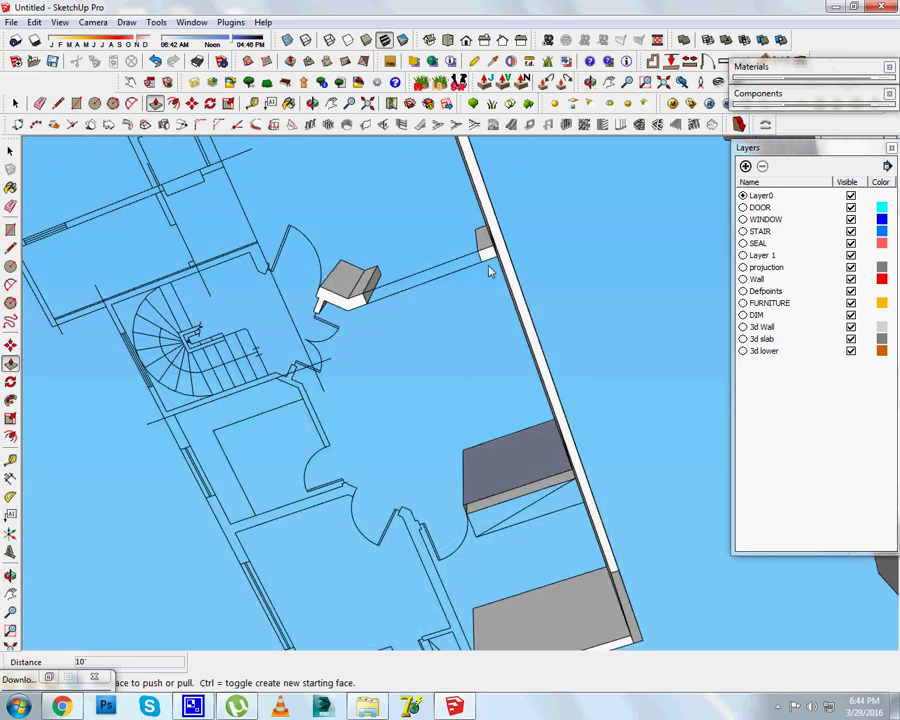
# Draw lines from the door-panel top to the pillar top to close the header face.
pyautogui.click(58, 103)
pyautogui.scroll(-3, 500, 400)
pyautogui.scroll(3, 403, 220)
pyautogui.scroll(2, 403, 220)
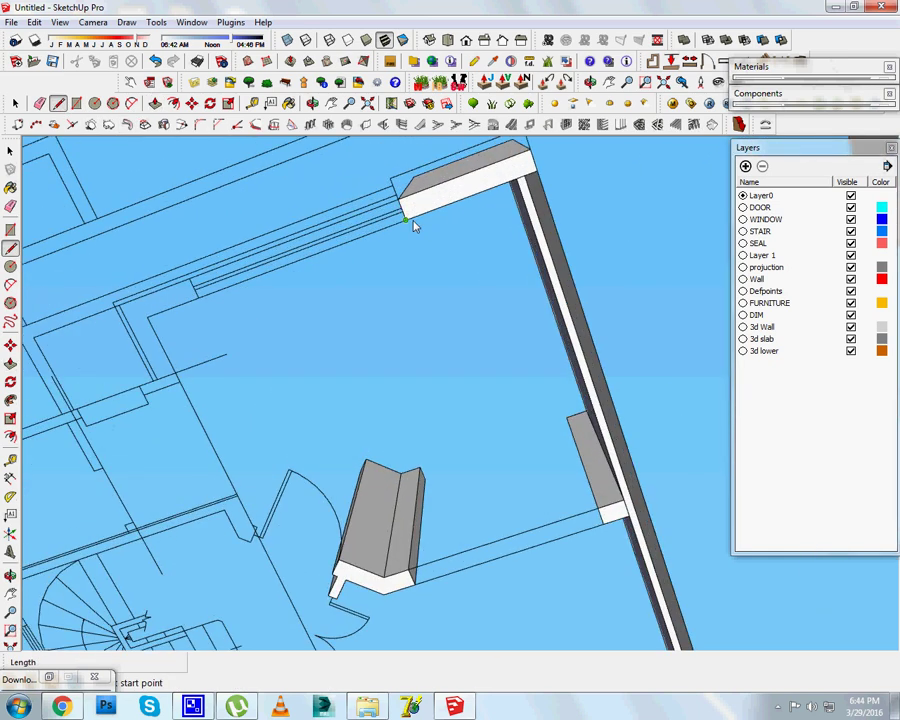
pyautogui.click(519, 189)
pyautogui.press('Escape')
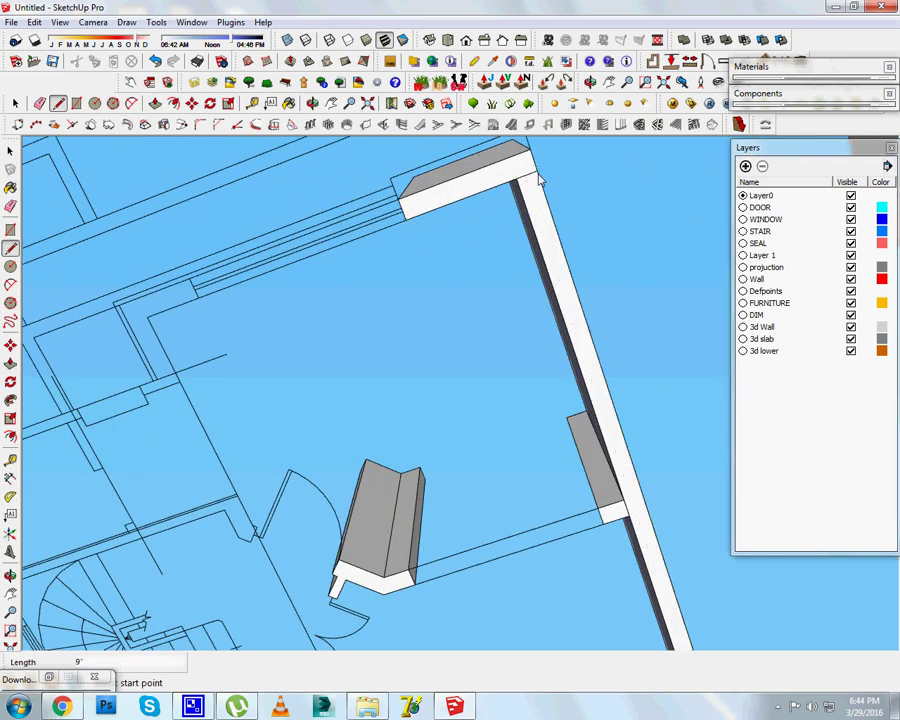
pyautogui.scroll(-2, 586, 380)
pyautogui.scroll(-2, 617, 553)
pyautogui.scroll(1, 630, 580)
pyautogui.scroll(-3, 643, 608)
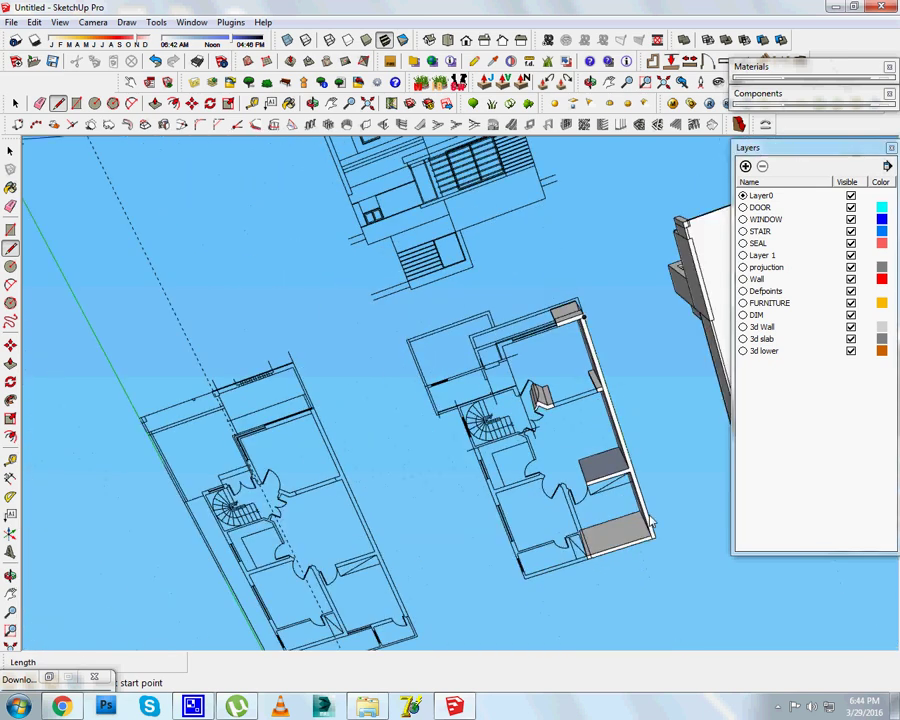
pyautogui.scroll(3, 663, 552)
pyautogui.scroll(2, 600, 450)
pyautogui.moveTo(545, 368); pyautogui.dragTo(580, 432, button='middle')
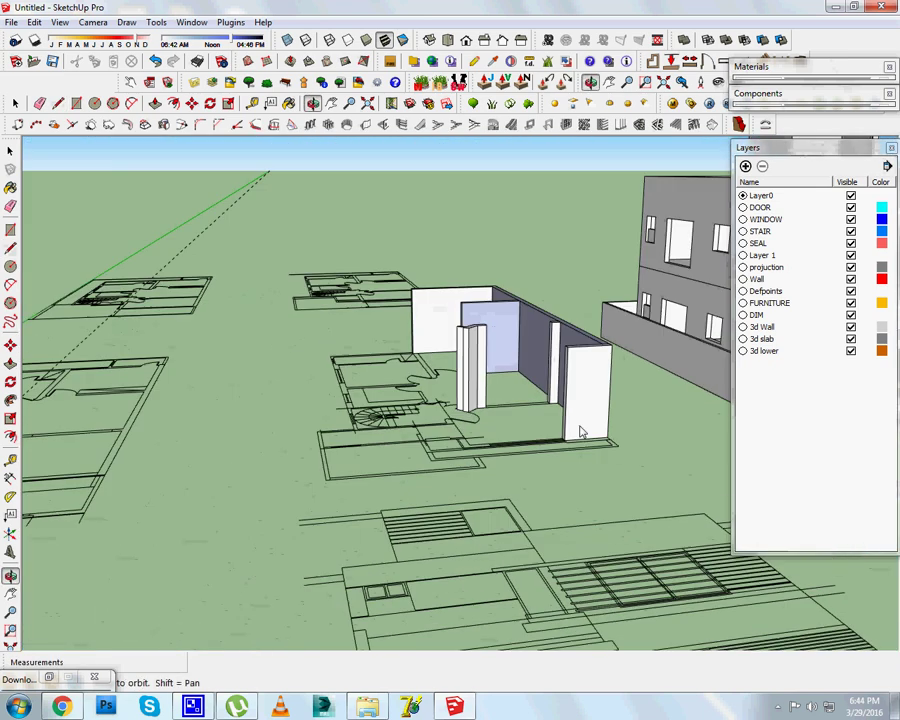
pyautogui.scroll(4, 580, 432)
pyautogui.moveTo(573, 352)
pyautogui.mouseDown(button='middle')
pyautogui.moveTo(490, 430)
pyautogui.moveTo(500, 320)
pyautogui.mouseUp(button='middle')
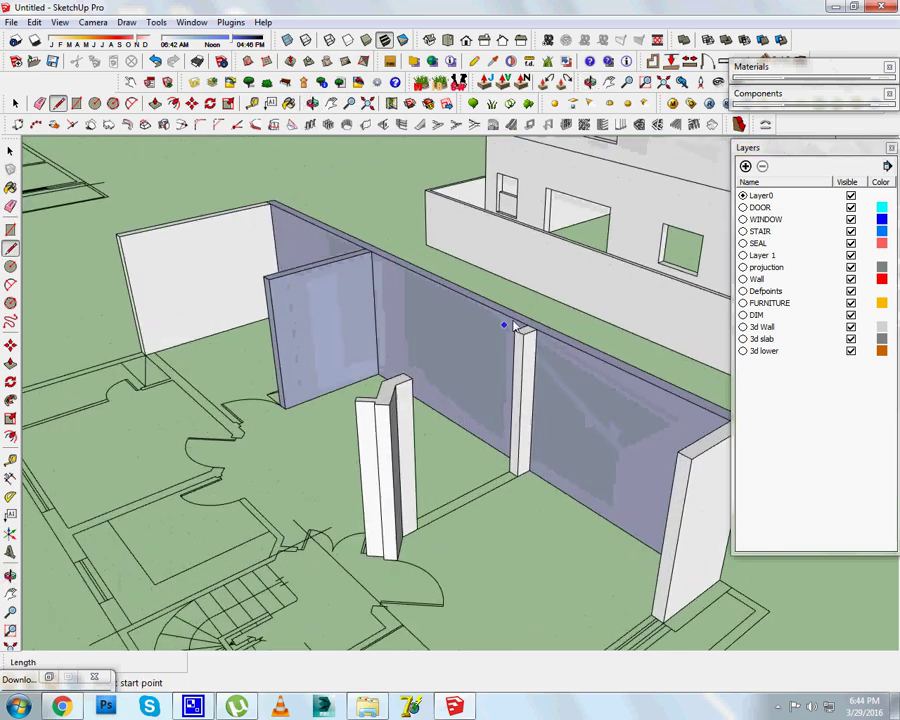
pyautogui.scroll(2, 356, 432)
pyautogui.scroll(2, 173, 290)
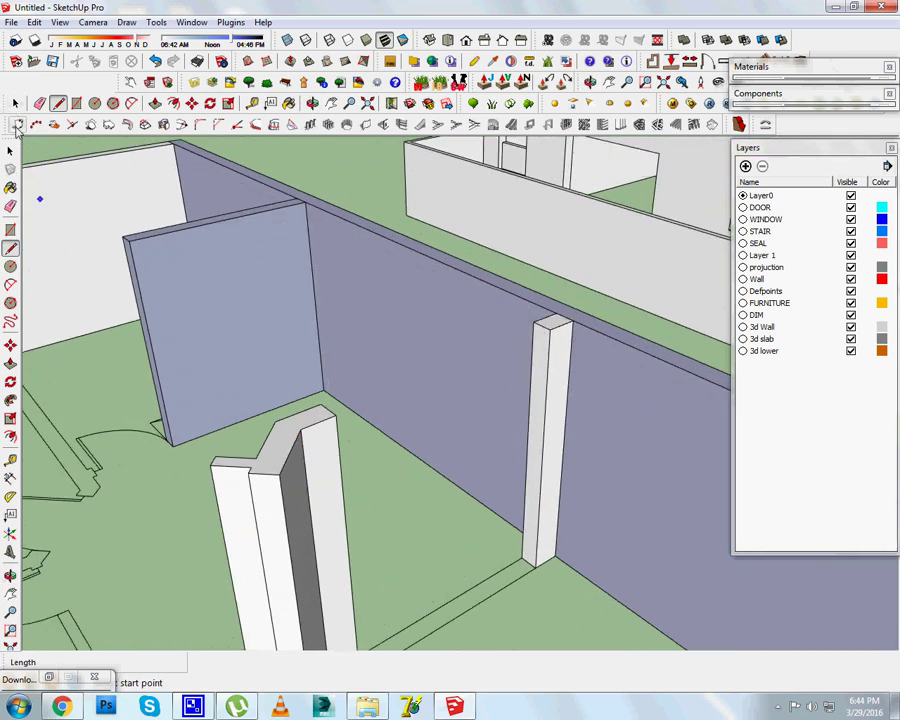
pyautogui.click(333, 414)
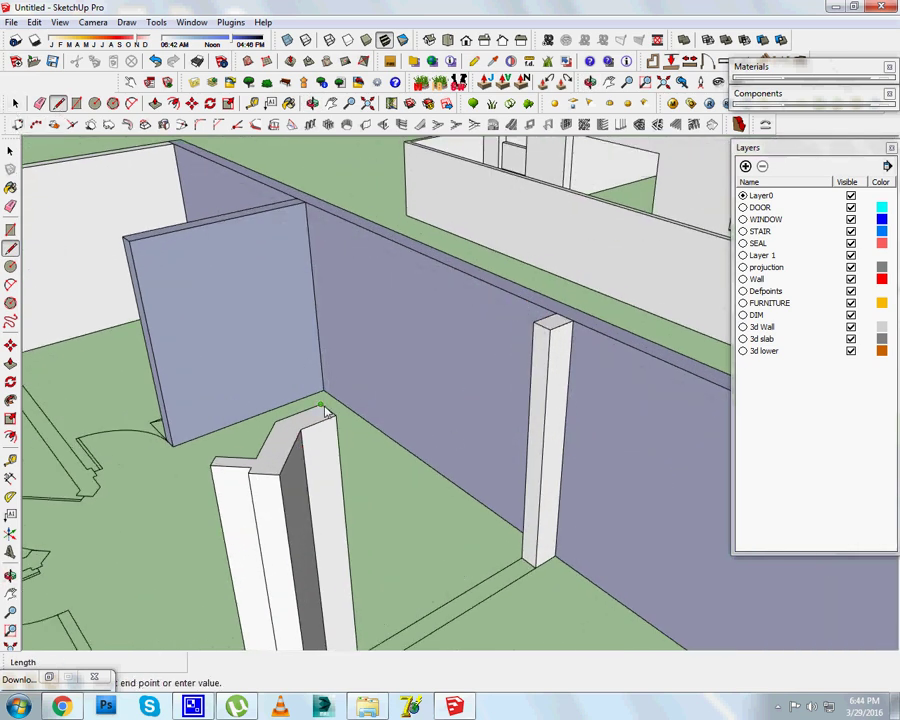
pyautogui.click(533, 323)
pyautogui.press('Escape')
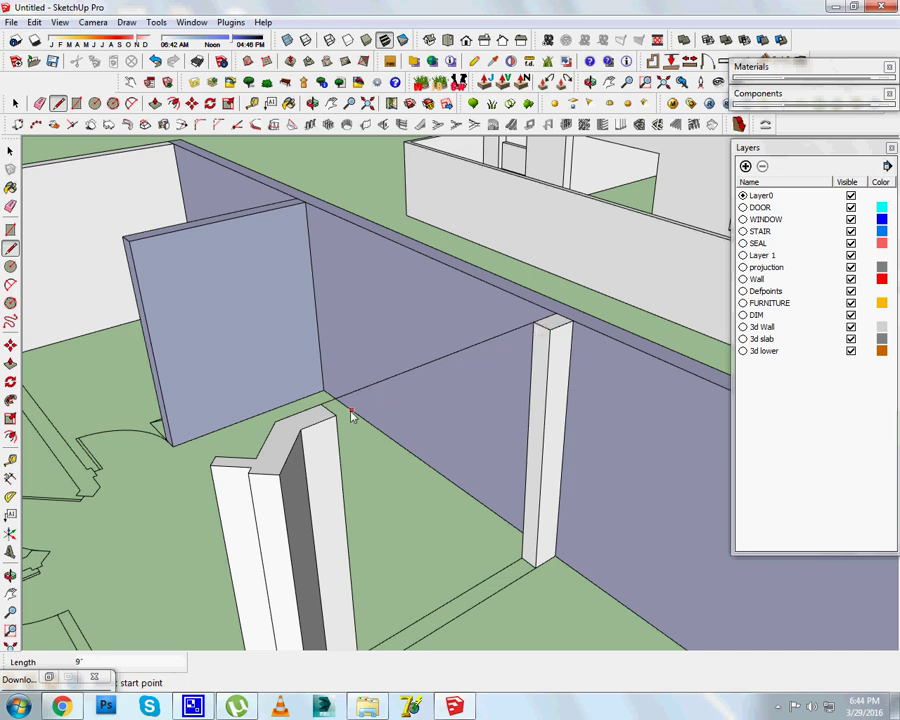
pyautogui.click(334, 416)
pyautogui.click(544, 330)
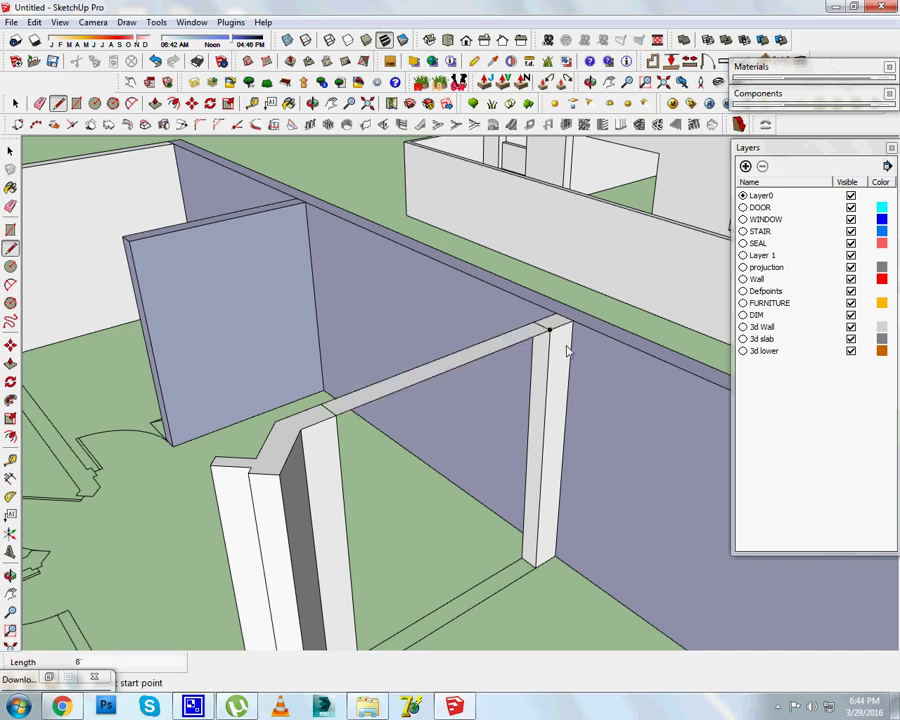
pyautogui.moveTo(564, 344)
pyautogui.mouseDown(button='middle')
pyautogui.moveTo(566, 407)
pyautogui.moveTo(506, 195)
pyautogui.moveTo(470, 211)
pyautogui.moveTo(490, 261)
pyautogui.moveTo(470, 323)
pyautogui.moveTo(448, 506)
pyautogui.mouseUp(button='middle')
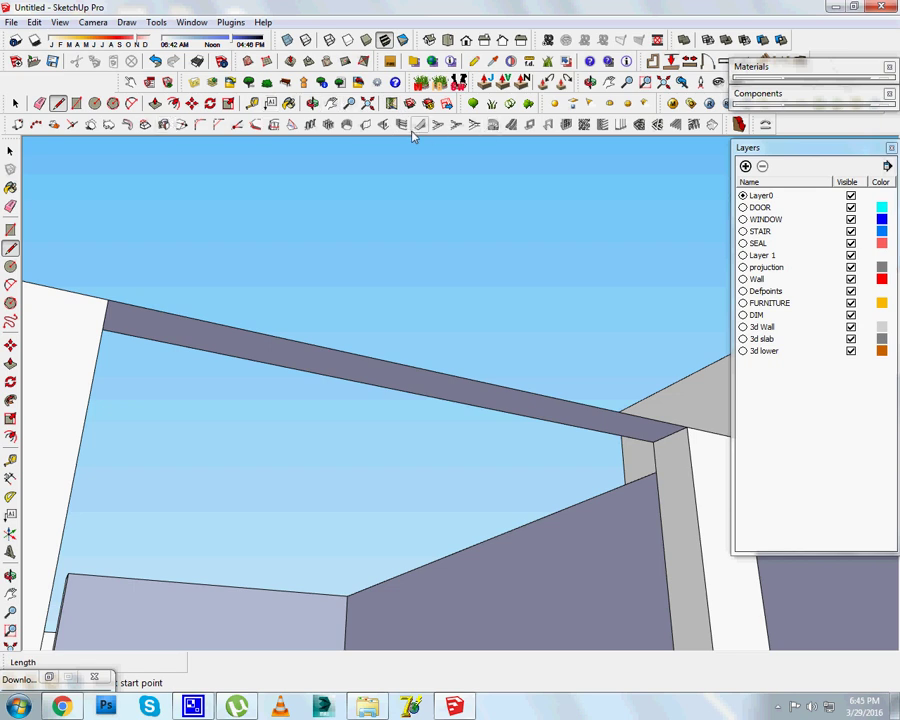
# Extrude the beam's bottom face 3' downward, then orbit out to view the walls.
pyautogui.click(155, 103)
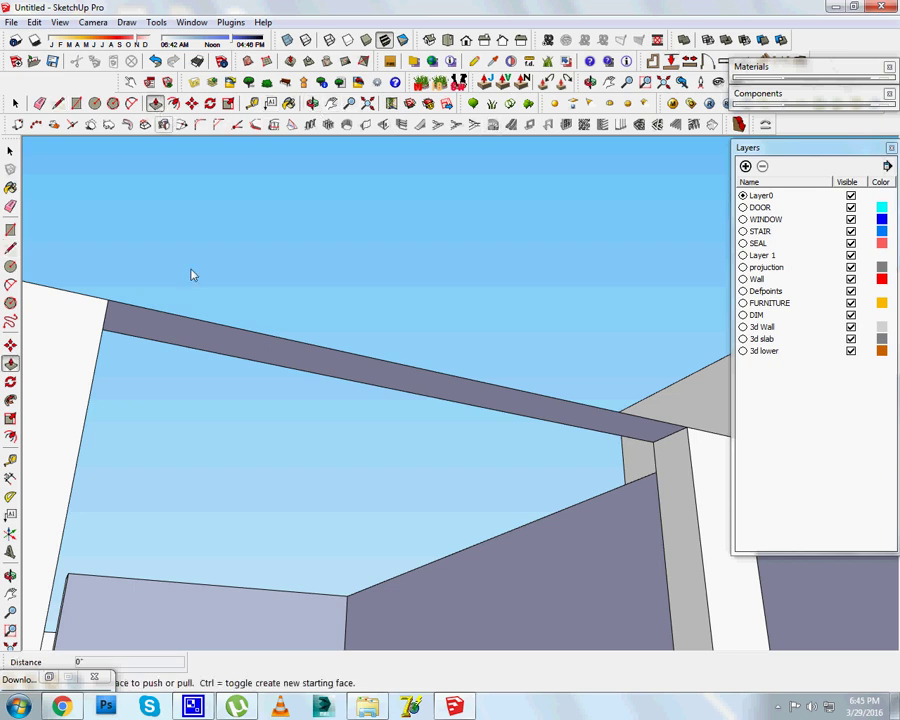
pyautogui.click(198, 359)
pyautogui.write('3')
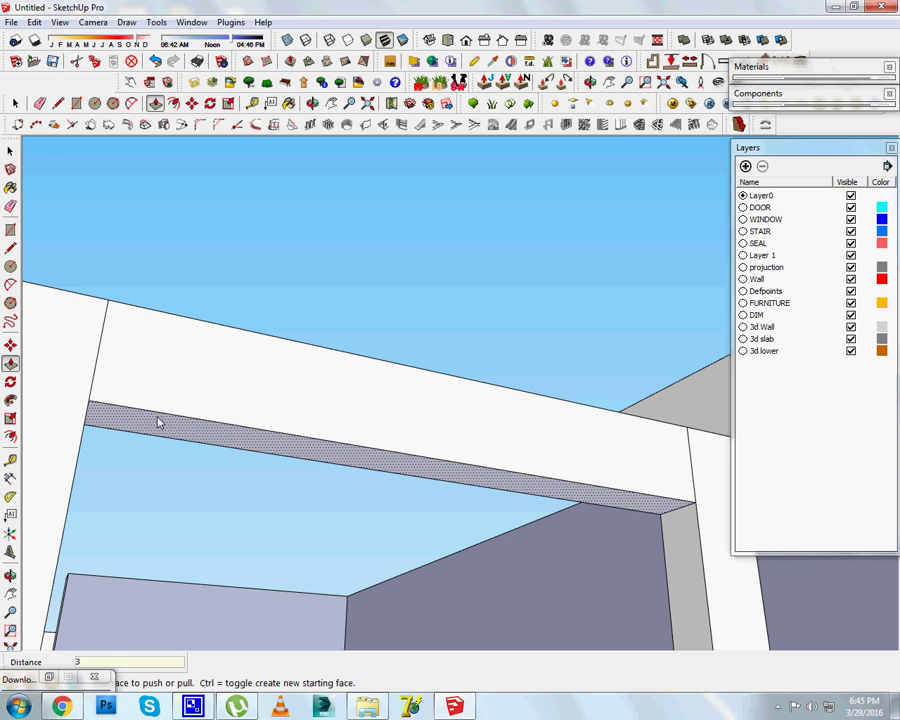
pyautogui.press('Return')
pyautogui.scroll(-3, 344, 386)
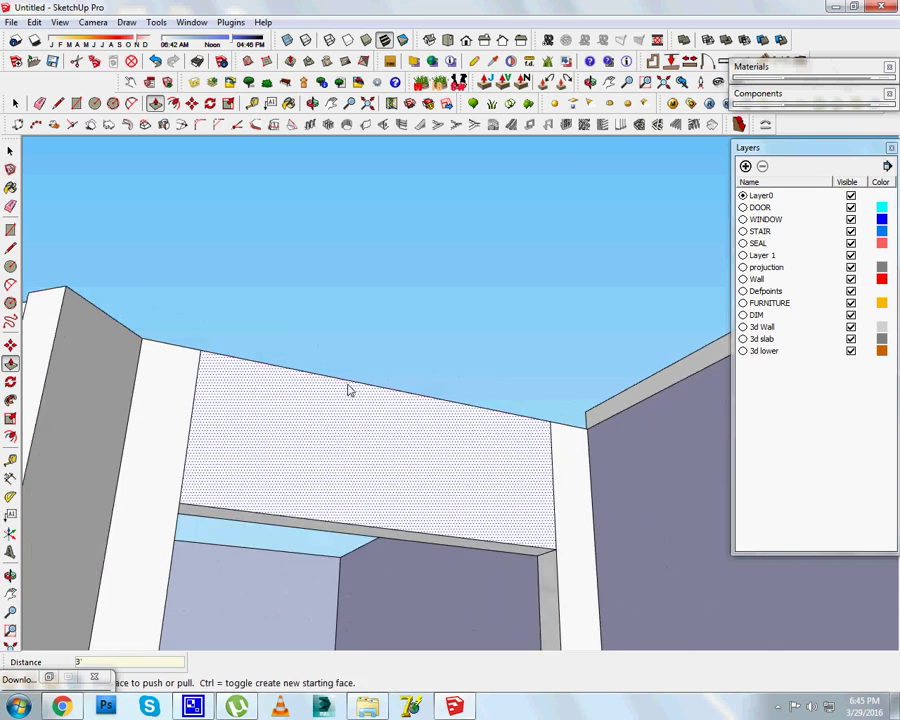
pyautogui.moveTo(344, 386)
pyautogui.mouseDown(button='middle')
pyautogui.moveTo(344, 476)
pyautogui.moveTo(369, 371)
pyautogui.moveTo(516, 568)
pyautogui.moveTo(406, 510)
pyautogui.mouseUp(button='middle')
pyautogui.scroll(-3, 369, 371)
pyautogui.scroll(3, 502, 449)
pyautogui.moveTo(502, 449)
pyautogui.mouseDown(button='middle')
pyautogui.moveTo(516, 580)
pyautogui.moveTo(492, 595)
pyautogui.mouseUp(button='middle')
pyautogui.scroll(2, 516, 580)
pyautogui.scroll(2, 520, 585)
pyautogui.scroll(2, 533, 598)
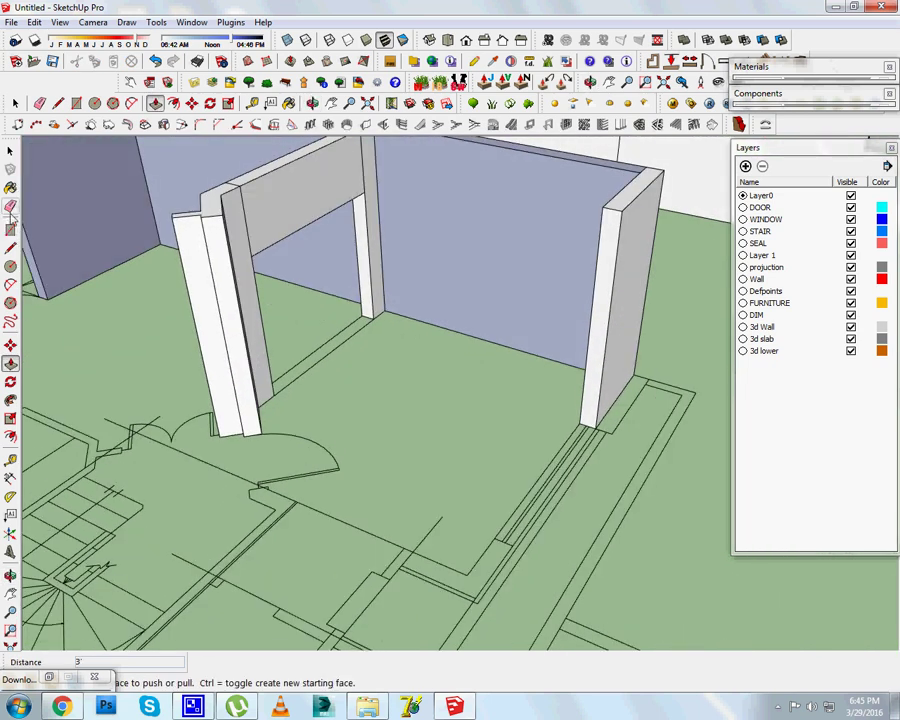
# Trace the L-shaped wall footprint on the floor plan with the Line tool.
pyautogui.press('l')
pyautogui.scroll(2, 434, 590)
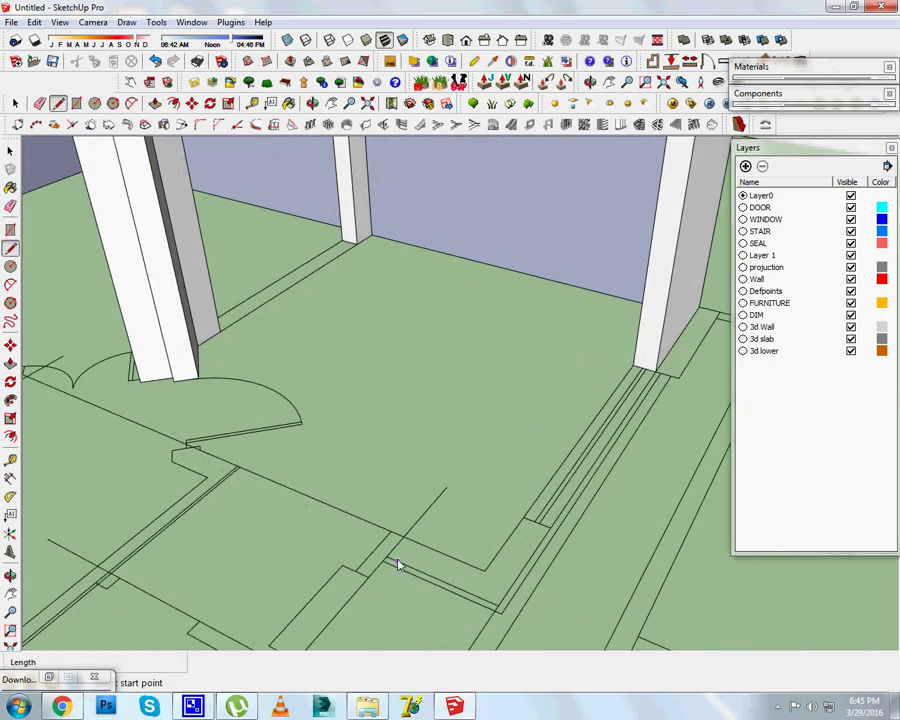
pyautogui.click(392, 560)
pyautogui.click(484, 570)
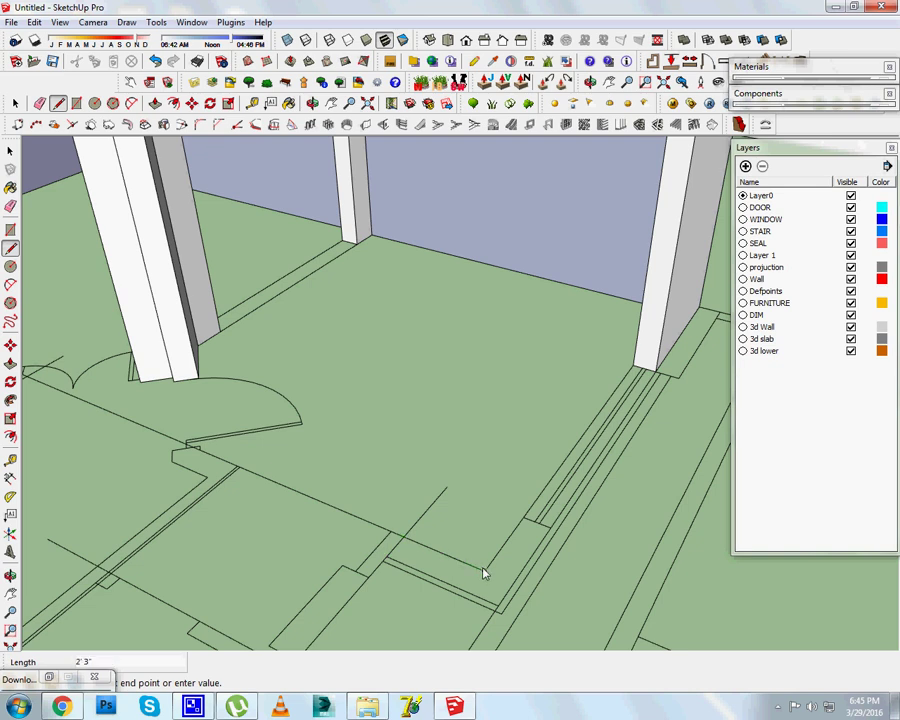
pyautogui.click(522, 519)
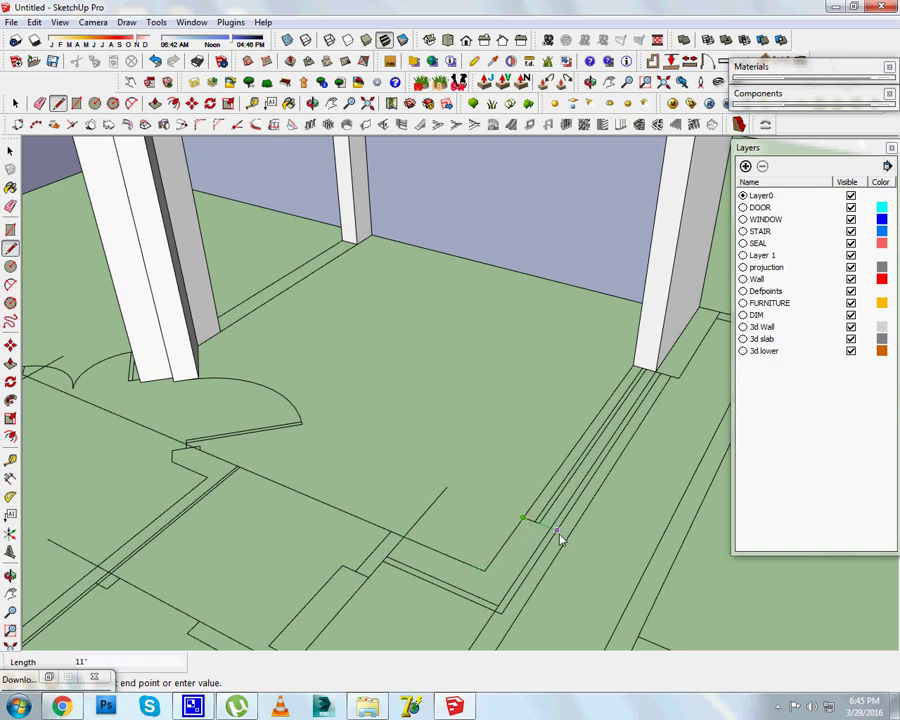
pyautogui.click(498, 603)
pyautogui.click(389, 561)
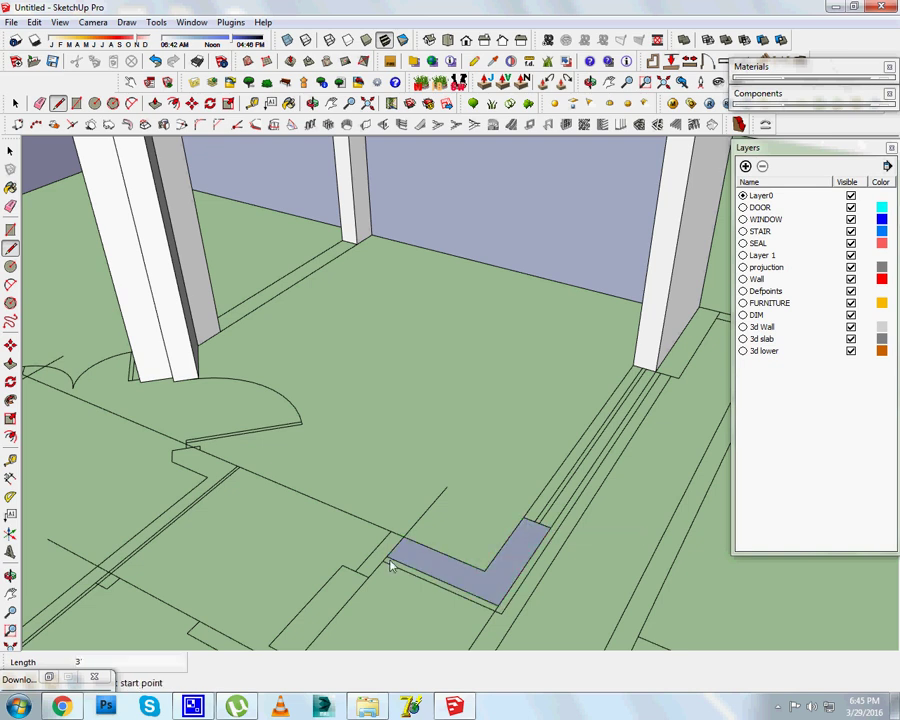
# Push/Pull the L-shaped footprint up into a 10' tall wall block.
pyautogui.press('p')
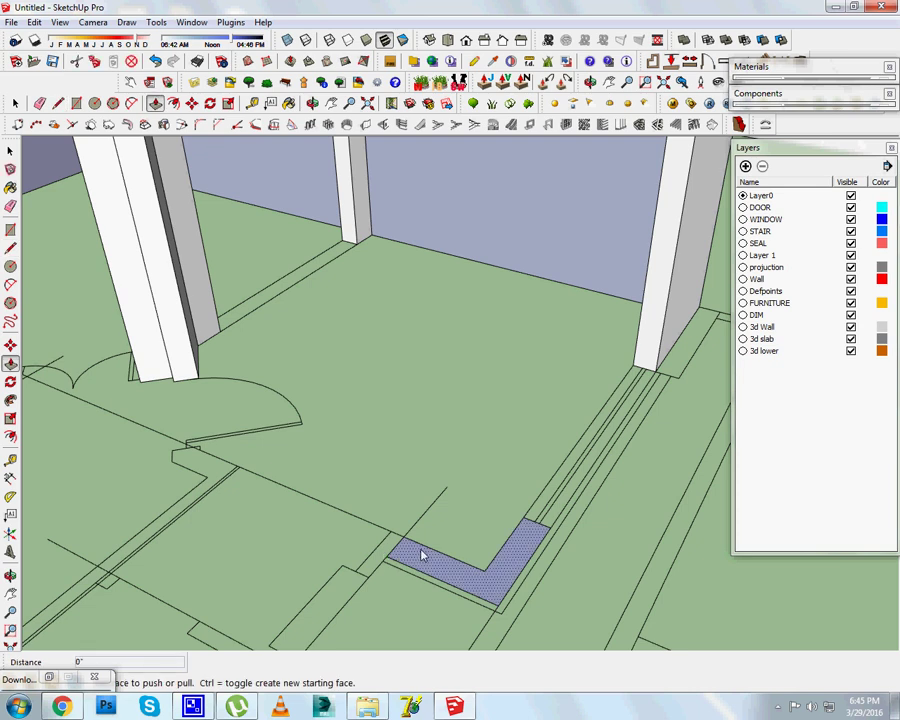
pyautogui.click(421, 556)
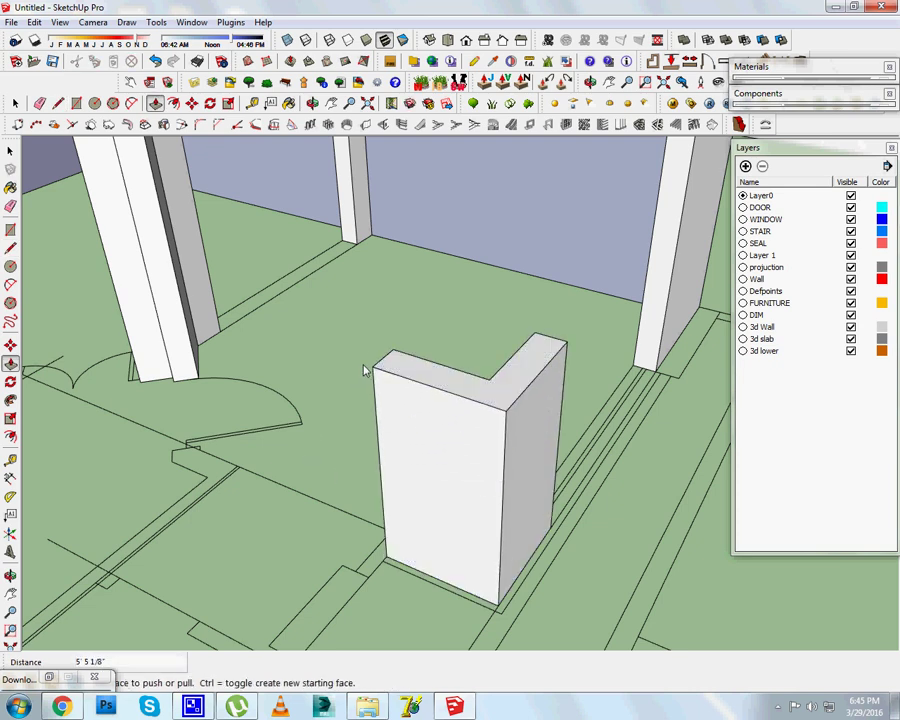
pyautogui.write("1'")
pyautogui.press('Return')
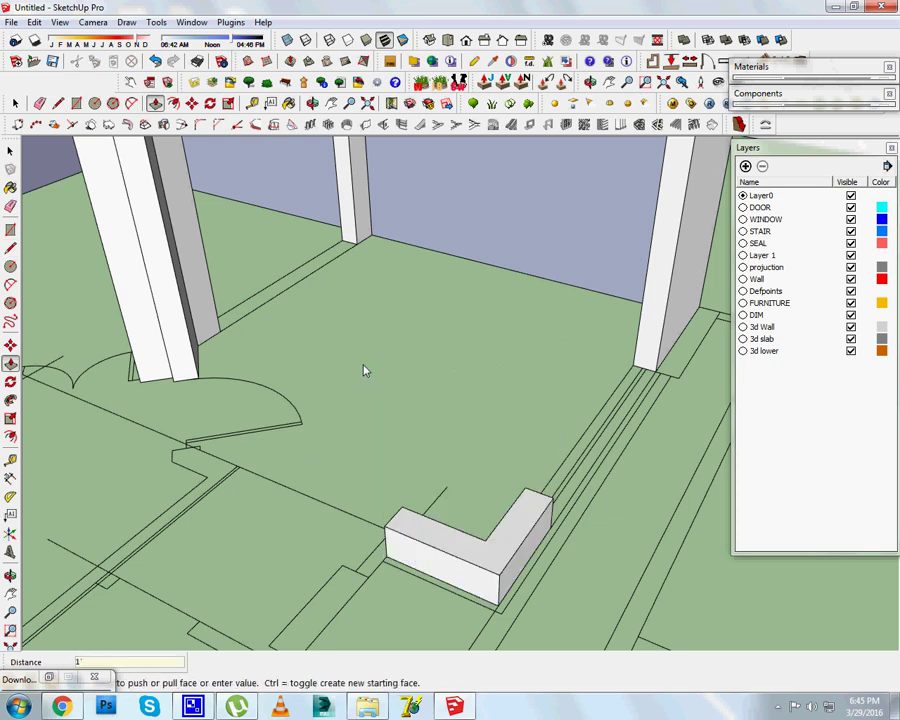
pyautogui.click(455, 528)
pyautogui.click(470, 426)
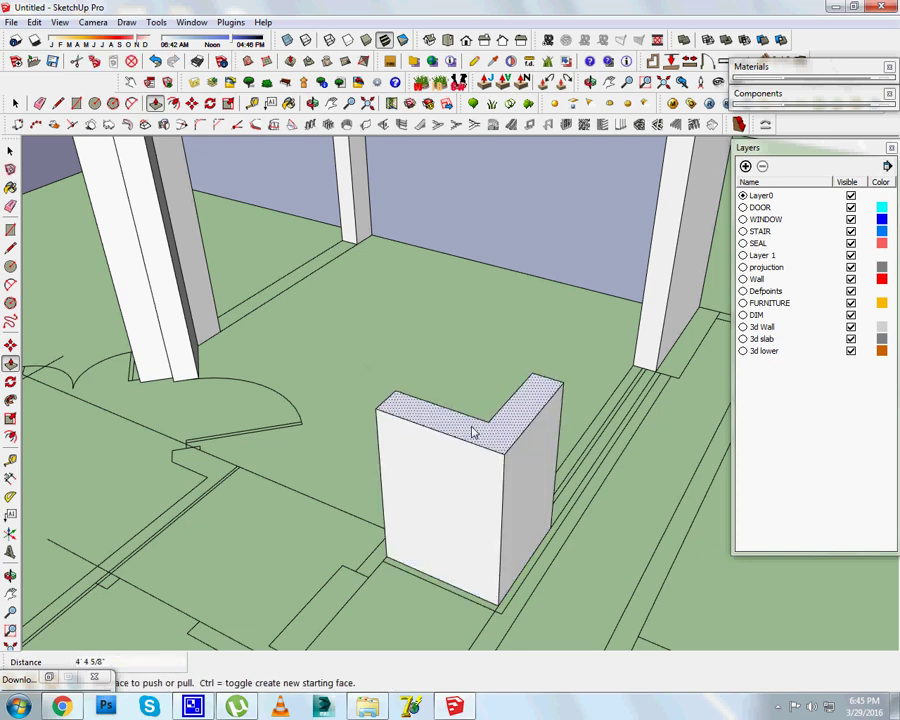
pyautogui.write('120')
pyautogui.press('Return')
pyautogui.moveTo(494, 452)
pyautogui.mouseDown(button='middle')
pyautogui.moveTo(440, 323)
pyautogui.moveTo(381, 432)
pyautogui.mouseUp(button='middle')
pyautogui.scroll(3, 440, 322)
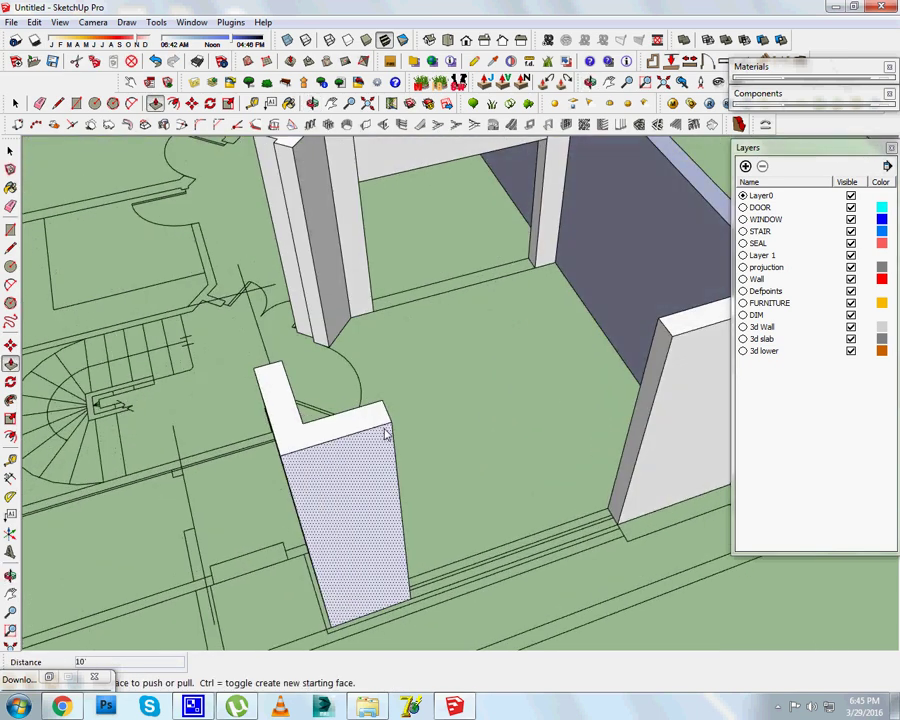
# Draw a 5' x 5' rectangle between the block and the next wall.
pyautogui.press('r')
pyautogui.click(381, 401)
pyautogui.write("5',5'")
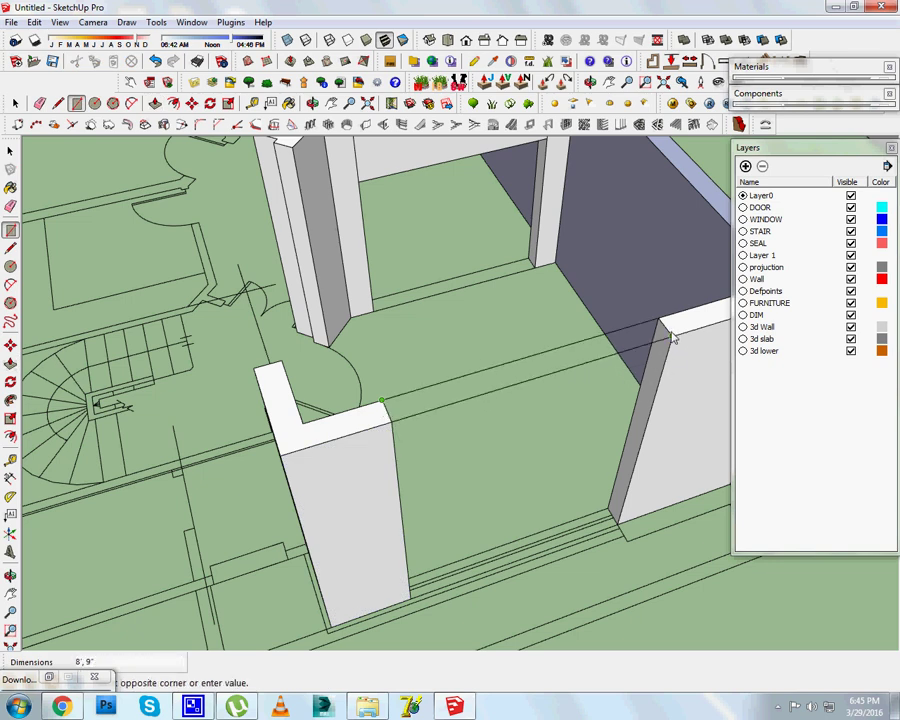
pyautogui.press('Return')
pyautogui.moveTo(670, 336)
pyautogui.mouseDown(button='middle')
pyautogui.moveTo(505, 491)
pyautogui.moveTo(552, 291)
pyautogui.mouseUp(button='middle')
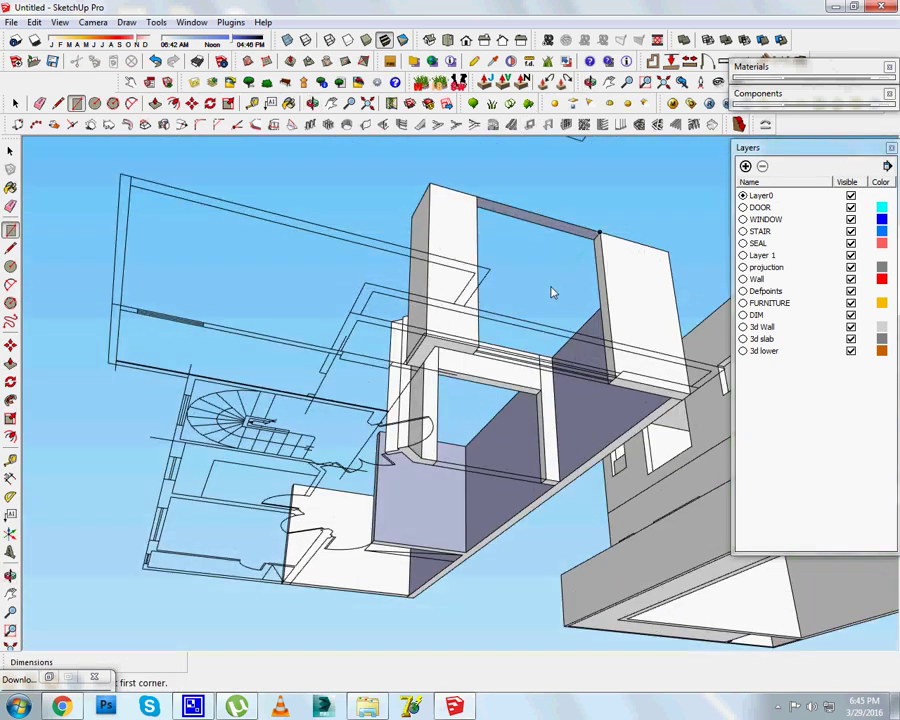
# Push the new rectangle panel down 3' to form the header.
pyautogui.press('p')
pyautogui.click(548, 220)
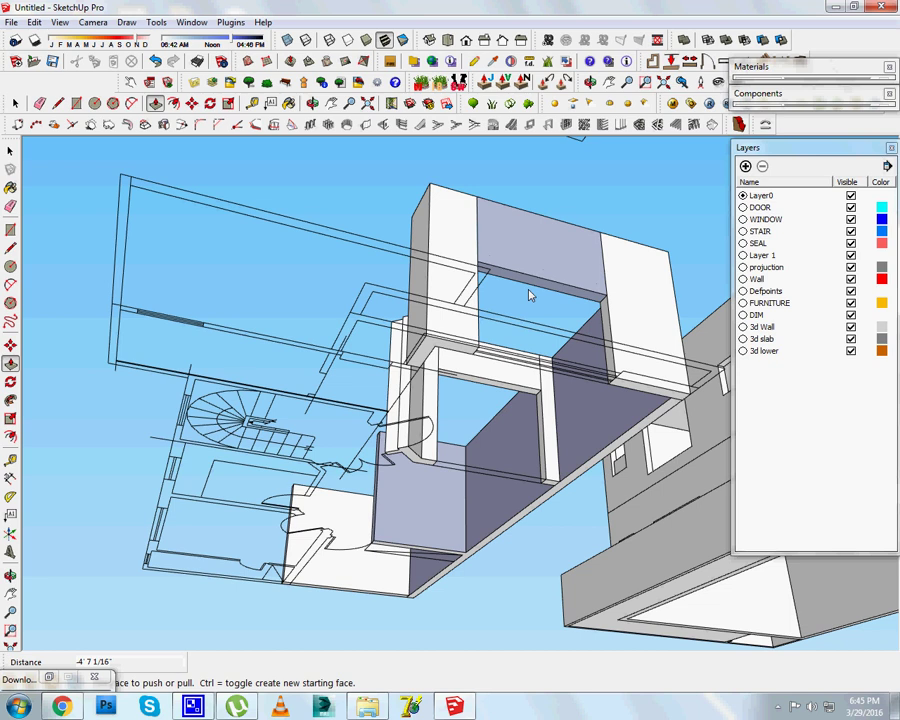
pyautogui.write('3')
pyautogui.press('Return')
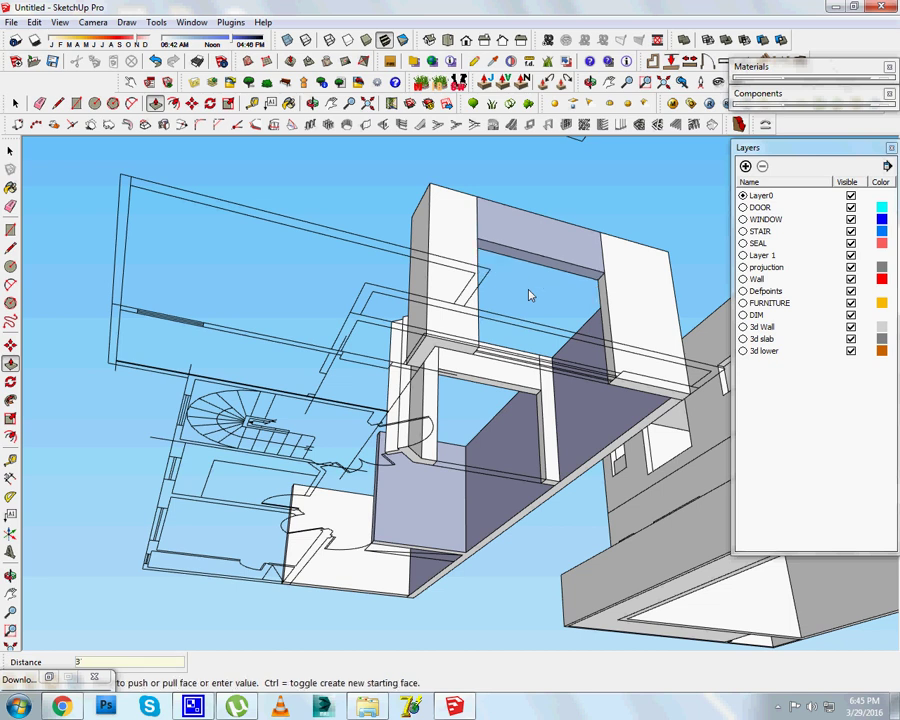
pyautogui.moveTo(545, 265); pyautogui.dragTo(300, 420, button='middle')
pyautogui.scroll(3, 84, 328)
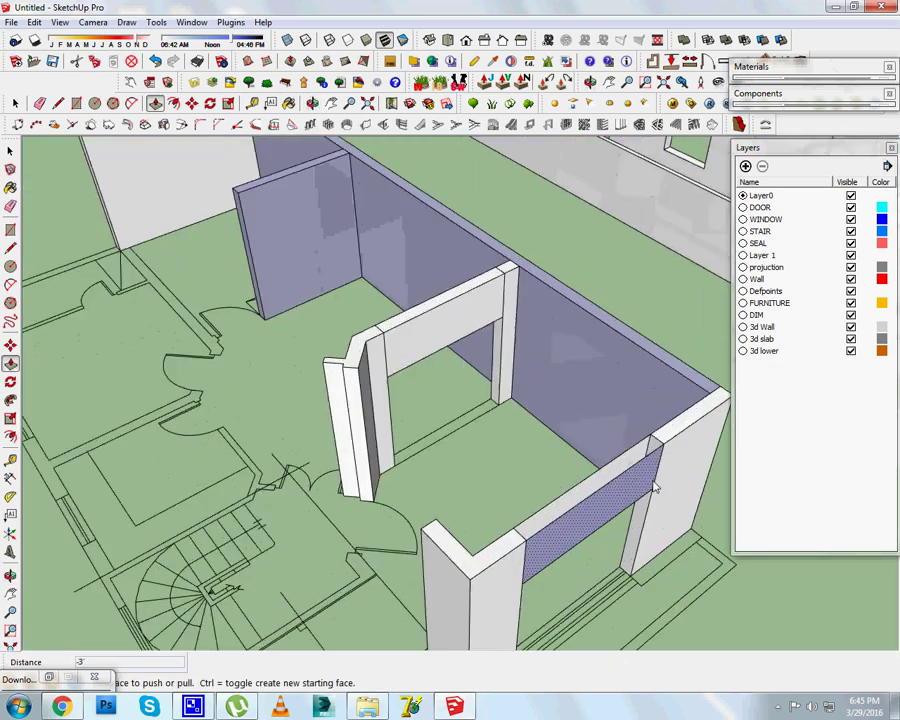
pyautogui.scroll(2, 84, 328)
pyautogui.click(57, 102)
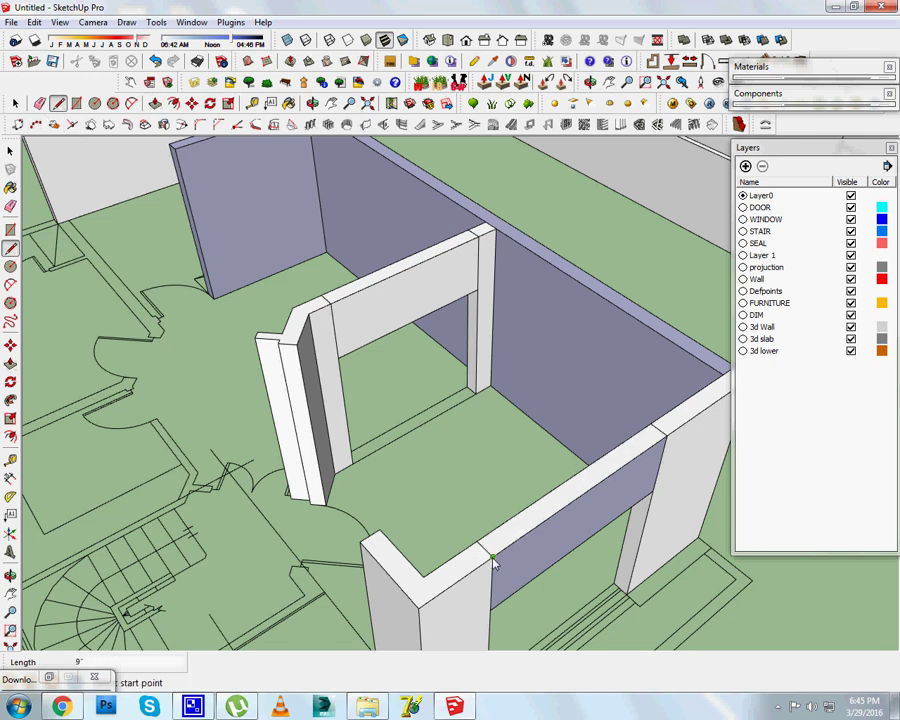
# Draw a line from the door notch along the wall to the wall corner.
pyautogui.scroll(-1, 495, 575)
pyautogui.moveTo(497, 578); pyautogui.dragTo(603, 466, button='middle')
pyautogui.moveTo(521, 460); pyautogui.dragTo(543, 540, button='middle')
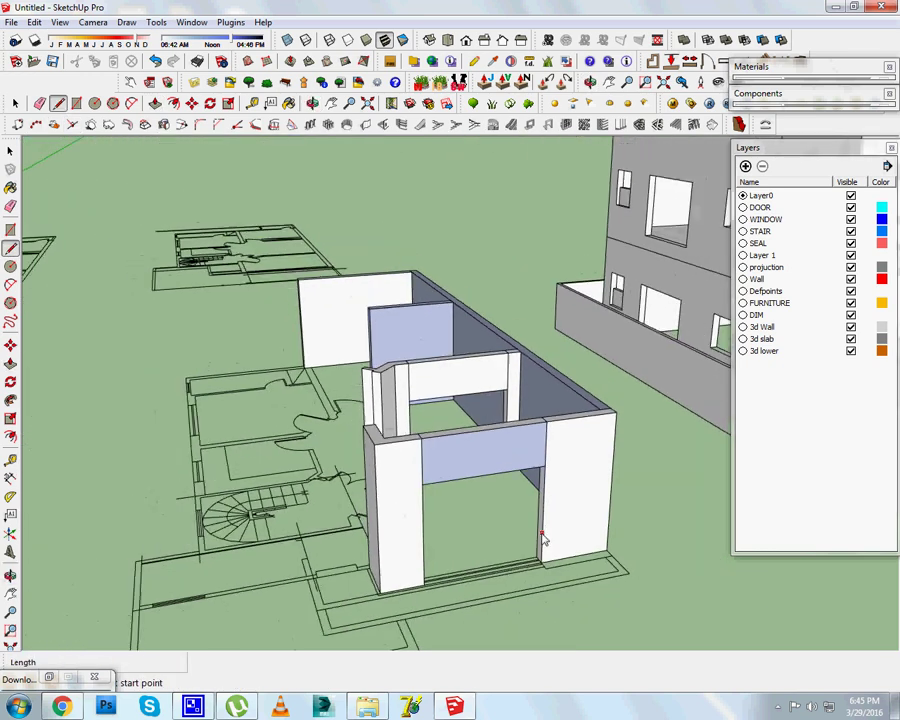
pyautogui.moveTo(484, 566)
pyautogui.mouseDown(button='middle')
pyautogui.moveTo(500, 512)
pyautogui.moveTo(560, 600)
pyautogui.moveTo(421, 533)
pyautogui.moveTo(406, 612)
pyautogui.mouseUp(button='middle')
pyautogui.scroll(3, 406, 612)
pyautogui.scroll(2, 114, 549)
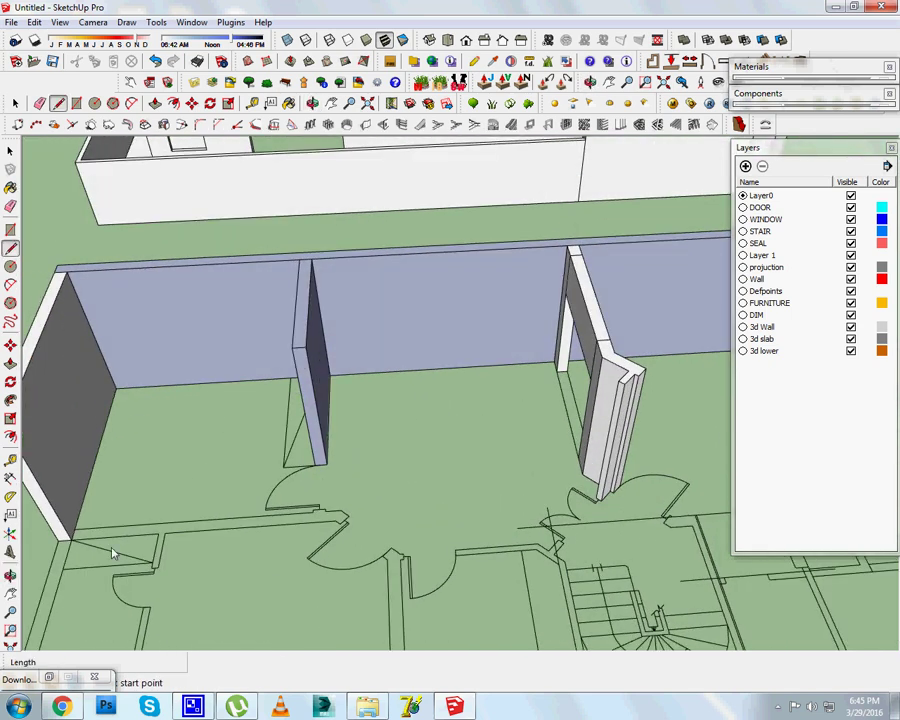
pyautogui.scroll(2, 210, 580)
pyautogui.scroll(1, 440, 490)
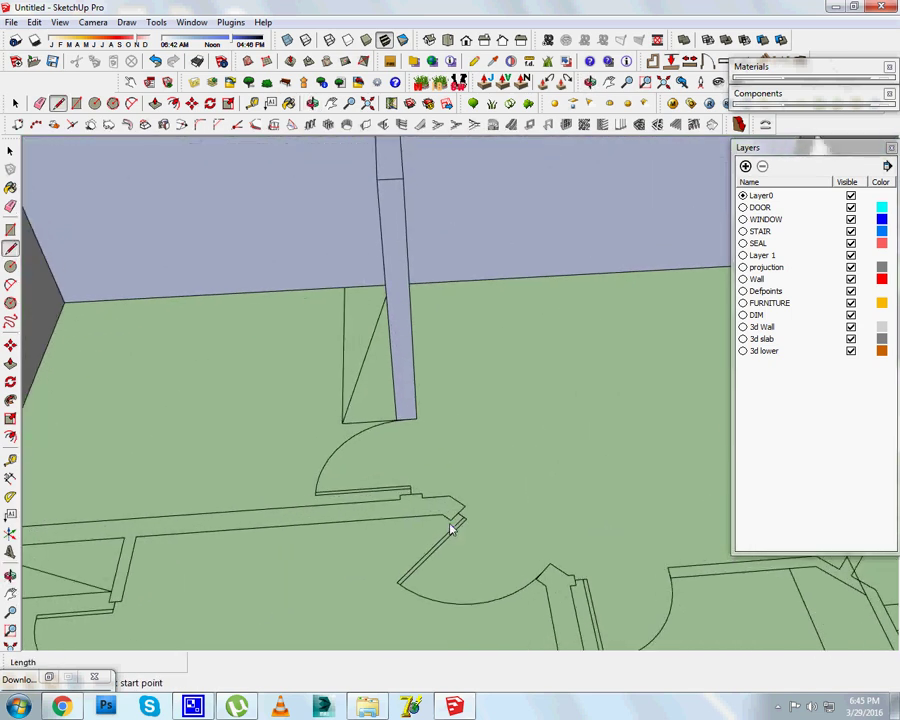
pyautogui.click(452, 518)
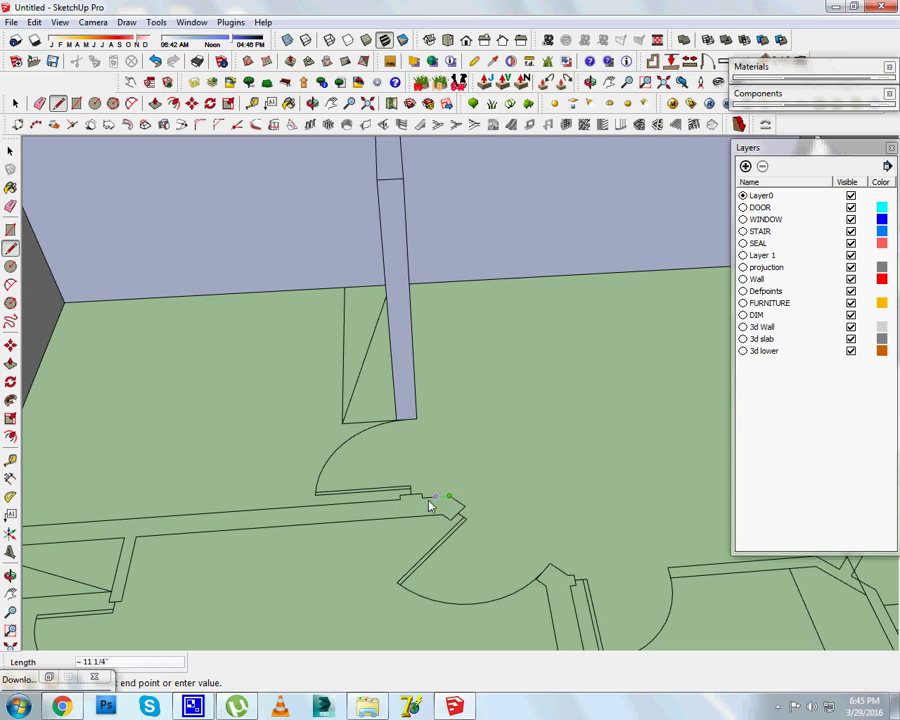
pyautogui.scroll(2, 424, 500)
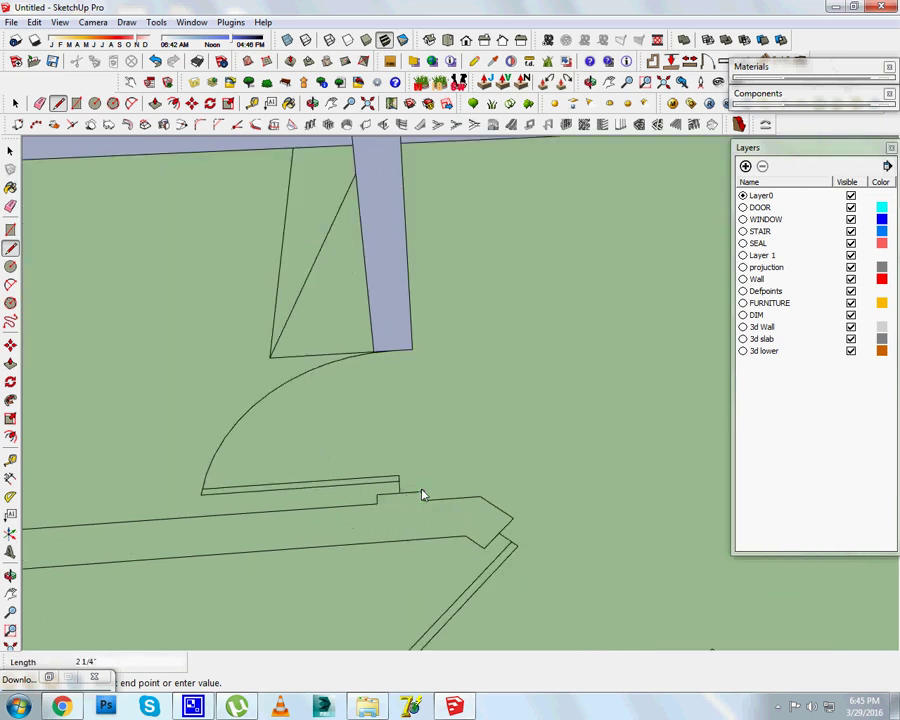
pyautogui.click(377, 503)
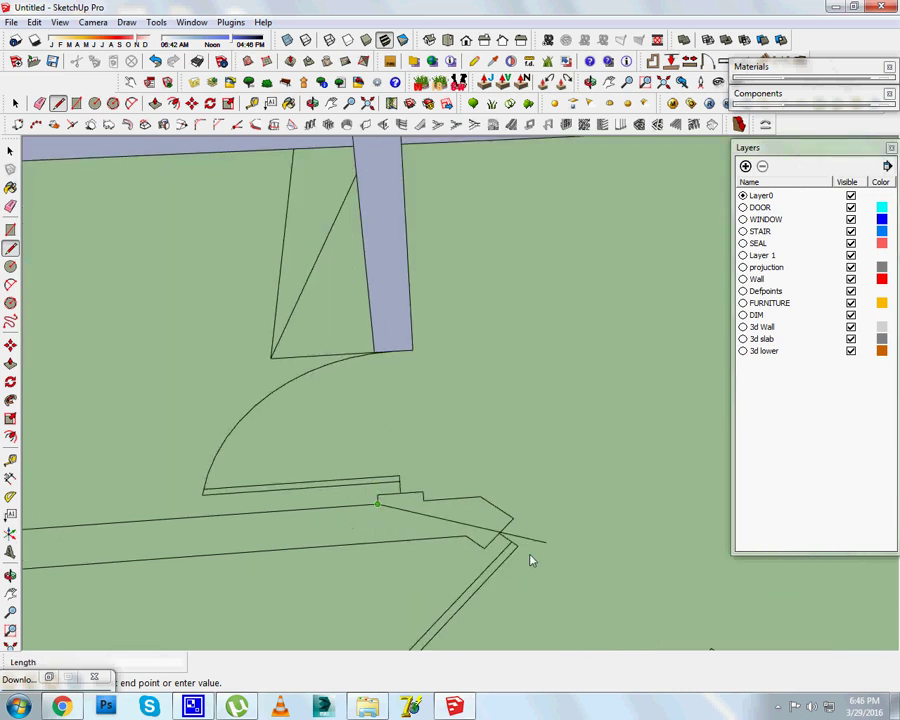
pyautogui.moveTo(190, 644)
pyautogui.mouseDown(button='middle')
pyautogui.moveTo(544, 482)
pyautogui.moveTo(455, 480)
pyautogui.moveTo(402, 538)
pyautogui.moveTo(554, 522)
pyautogui.moveTo(386, 486)
pyautogui.moveTo(570, 545)
pyautogui.mouseUp(button='middle')
pyautogui.scroll(-3, 500, 545)
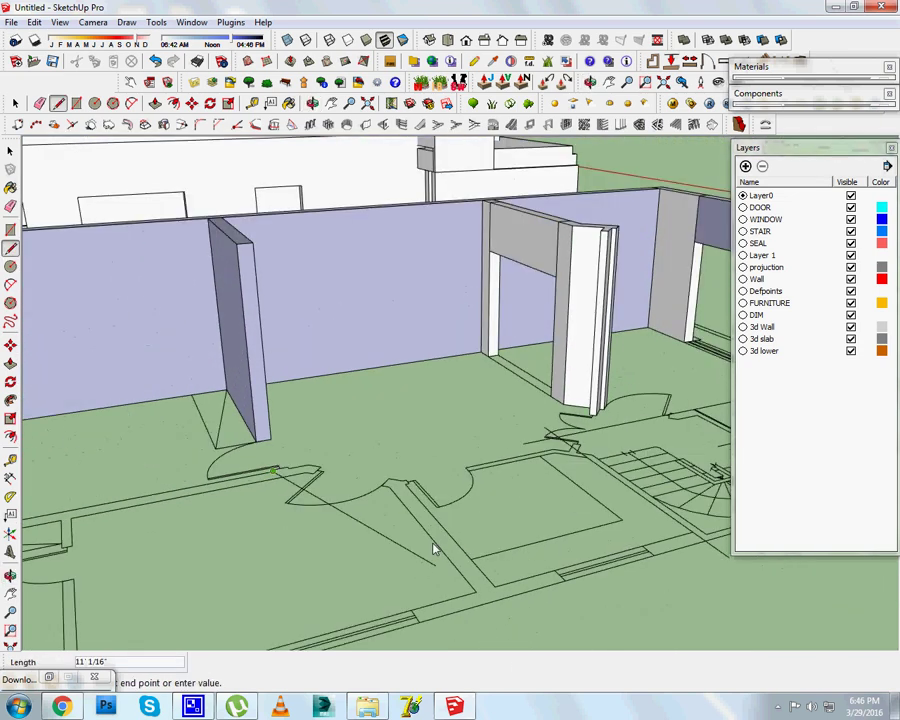
pyautogui.moveTo(432, 546)
pyautogui.mouseDown(button='middle')
pyautogui.moveTo(331, 583)
pyautogui.moveTo(40, 601)
pyautogui.moveTo(60, 575)
pyautogui.mouseUp(button='middle')
pyautogui.scroll(4, 60, 595)
pyautogui.scroll(2, 60, 555)
pyautogui.click(60, 550)
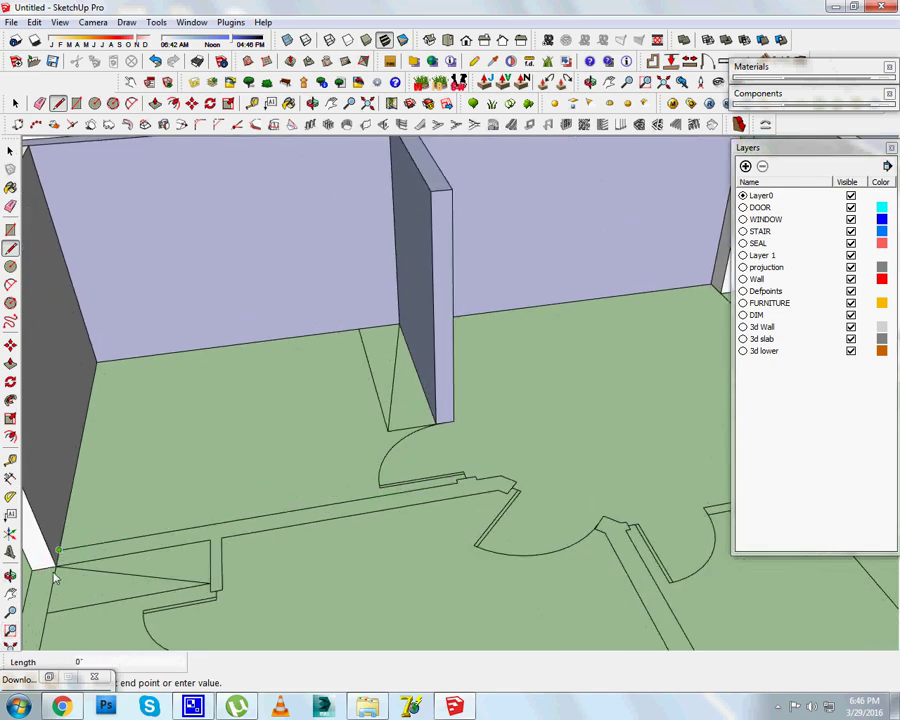
pyautogui.press('Escape')
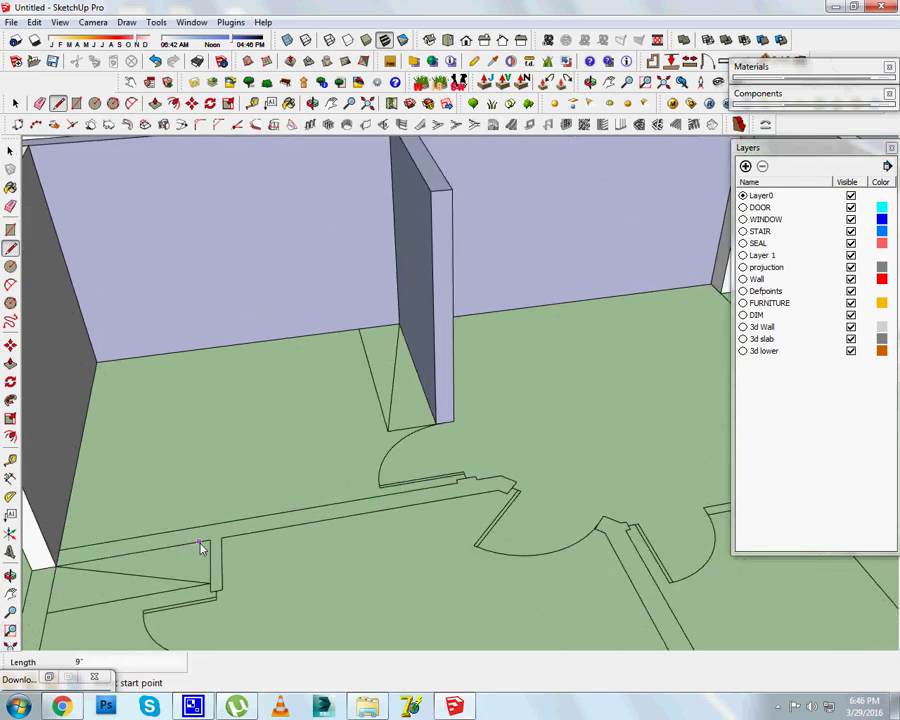
# Trace the notch outline edge by edge on existing endpoints until it closes into a face.
pyautogui.click(210, 541)
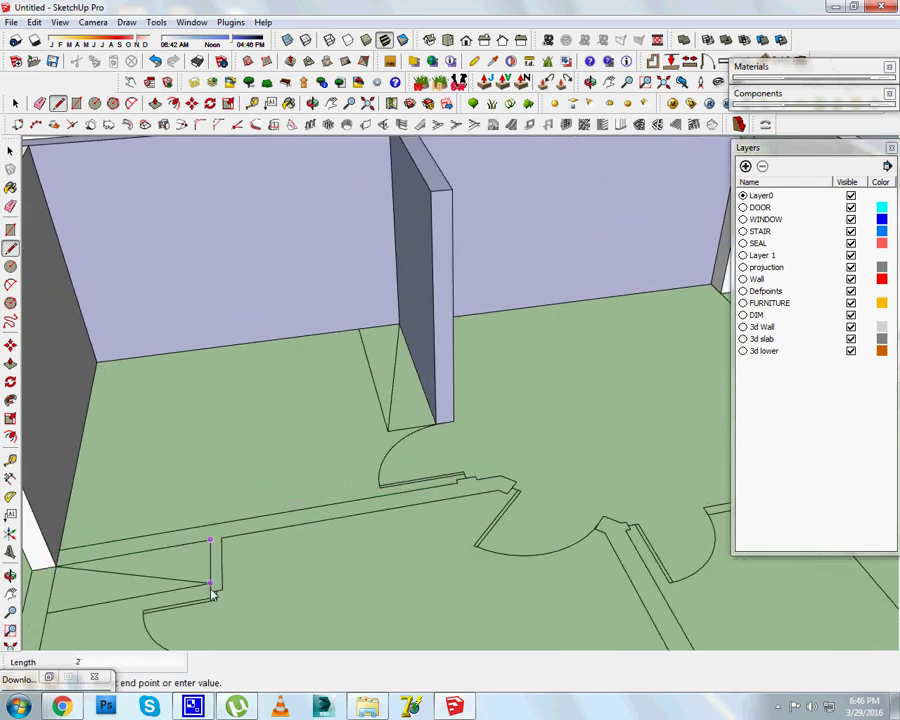
pyautogui.click(497, 491)
pyautogui.click(514, 484)
pyautogui.click(502, 483)
pyautogui.scroll(2, 495, 482)
pyautogui.scroll(2, 480, 483)
pyautogui.click(465, 481)
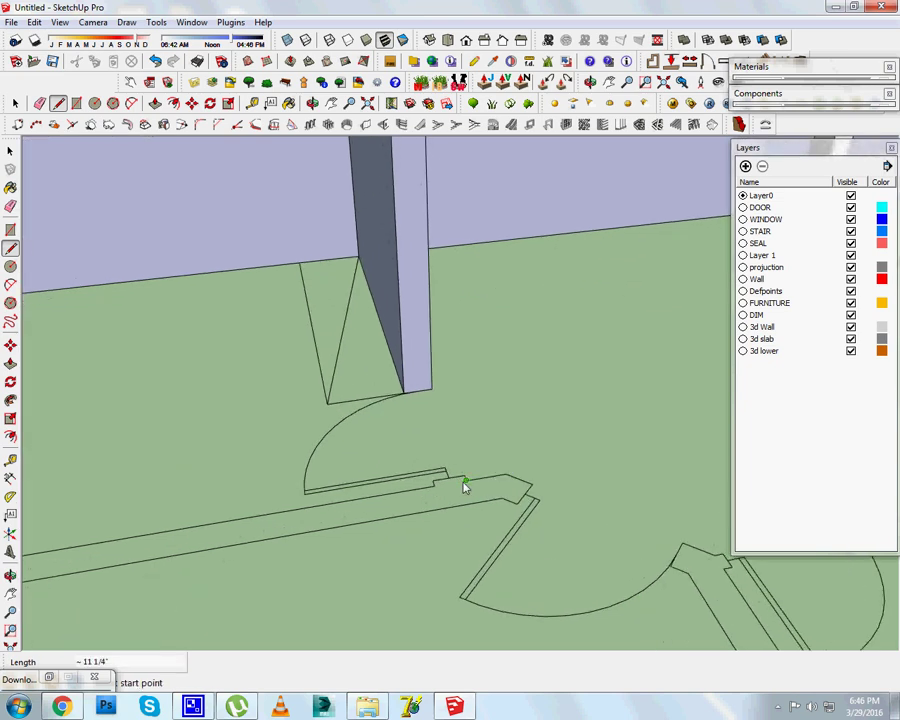
pyautogui.click(463, 481)
pyautogui.click(436, 483)
pyautogui.click(435, 485)
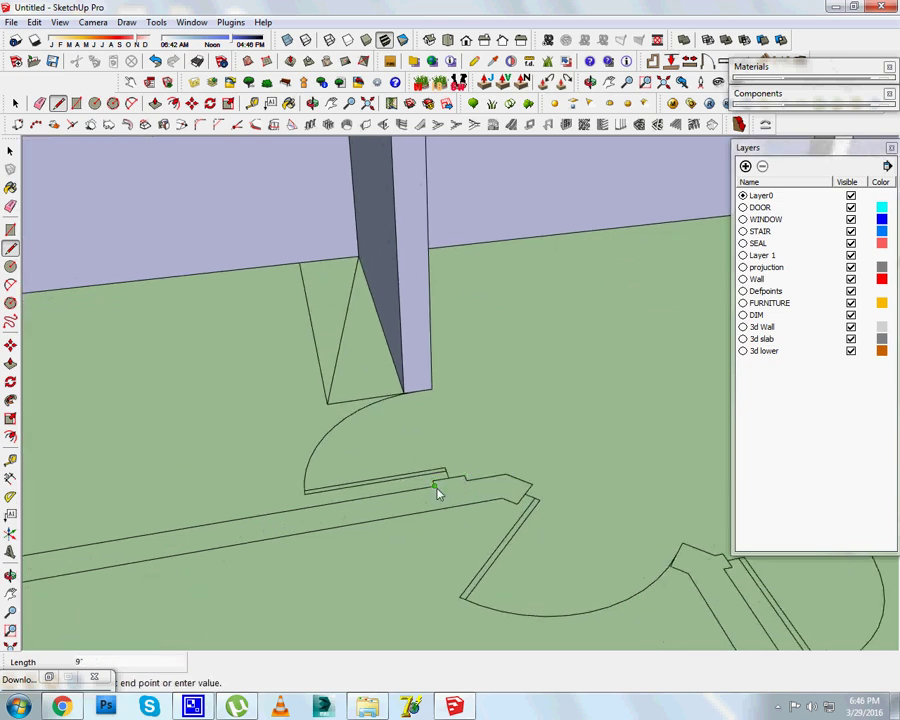
pyautogui.click(444, 510)
pyautogui.scroll(-2, 440, 515)
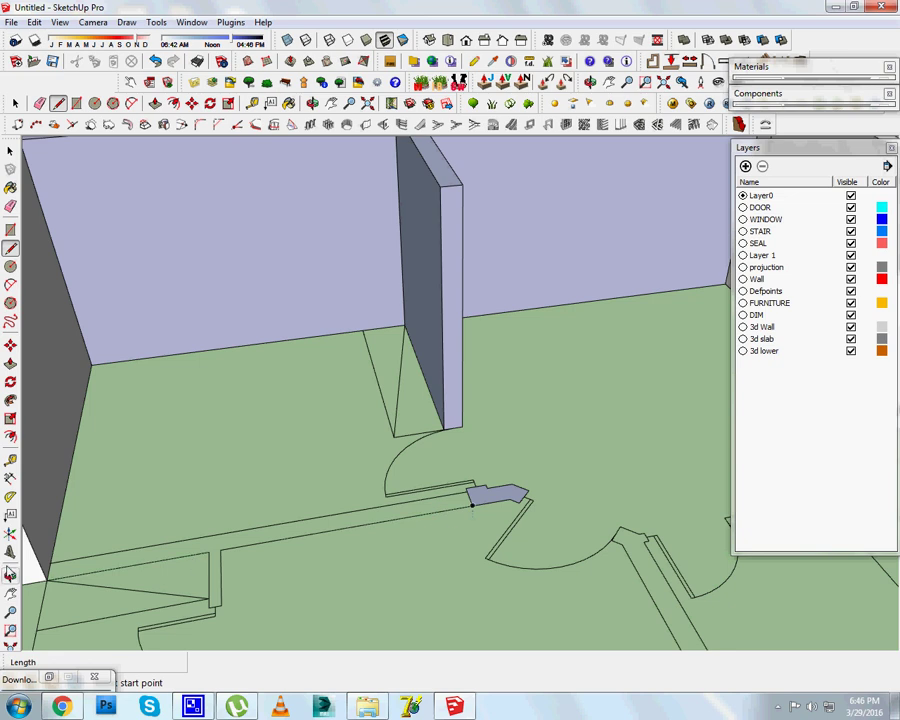
# Draw a rectangle along the wall line beside the door arcs.
pyautogui.press('r')
pyautogui.click(48, 566)
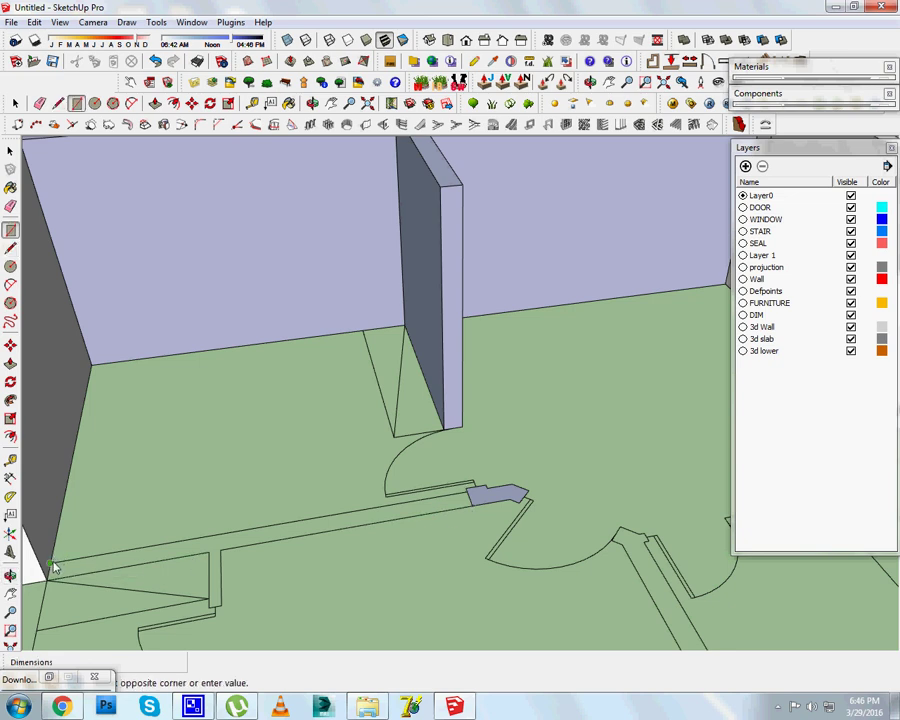
pyautogui.click(475, 512)
pyautogui.moveTo(486, 513)
pyautogui.mouseDown(button='middle')
pyautogui.moveTo(454, 587)
pyautogui.moveTo(372, 543)
pyautogui.mouseUp(button='middle')
pyautogui.scroll(3, 398, 519)
pyautogui.scroll(2, 398, 519)
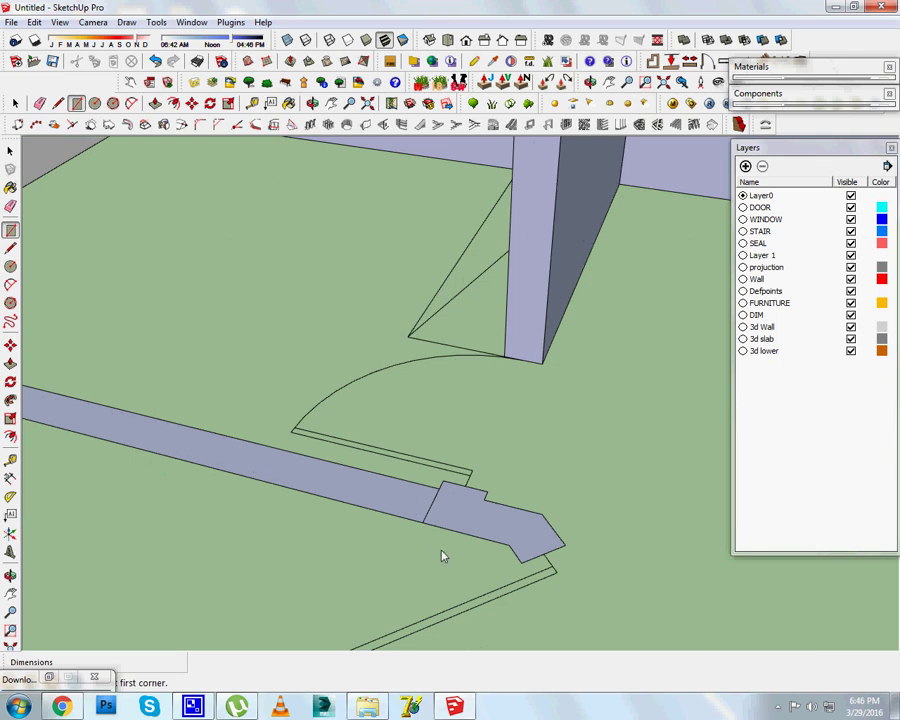
pyautogui.scroll(3, 446, 511)
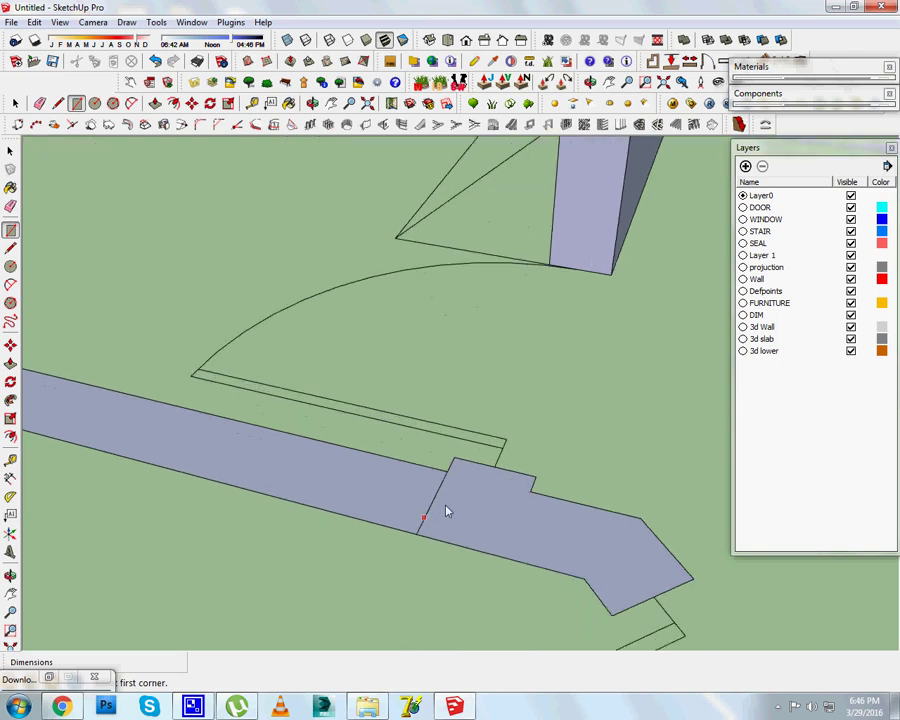
# Erase the edge dividing the strip from the notch block so they form one face.
pyautogui.press('e')
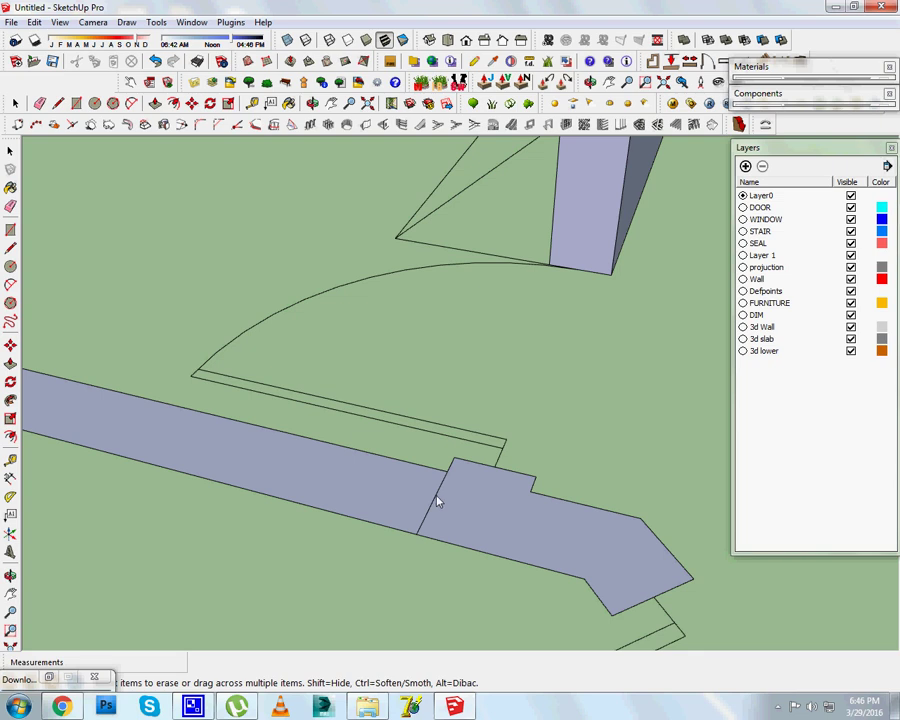
pyautogui.click(434, 500)
pyautogui.scroll(-3, 470, 480)
pyautogui.scroll(-2, 488, 490)
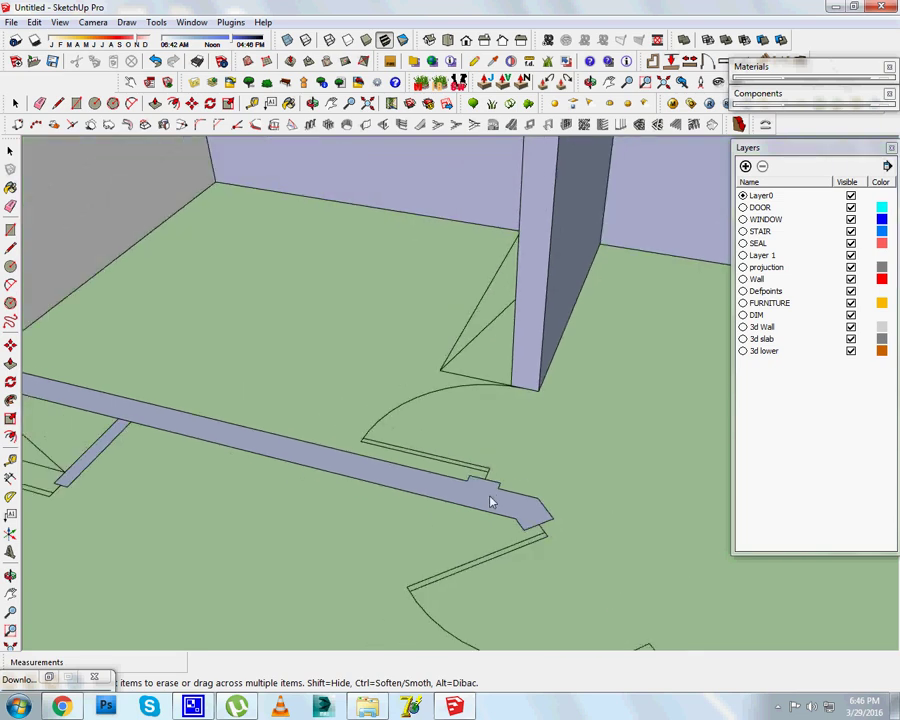
pyautogui.moveTo(492, 500); pyautogui.dragTo(305, 498, button='middle')
pyautogui.scroll(2, 290, 470)
pyautogui.scroll(1, 255, 452)
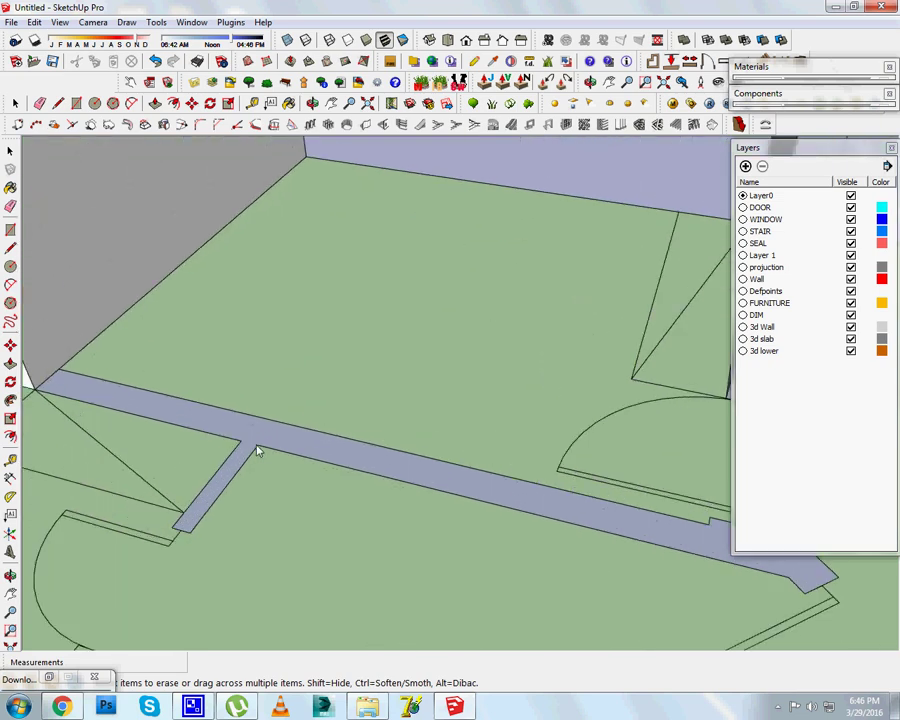
# Push/Pull the merged wall strip upward to a 10' height.
pyautogui.scroll(-2, 295, 433)
pyautogui.press('p')
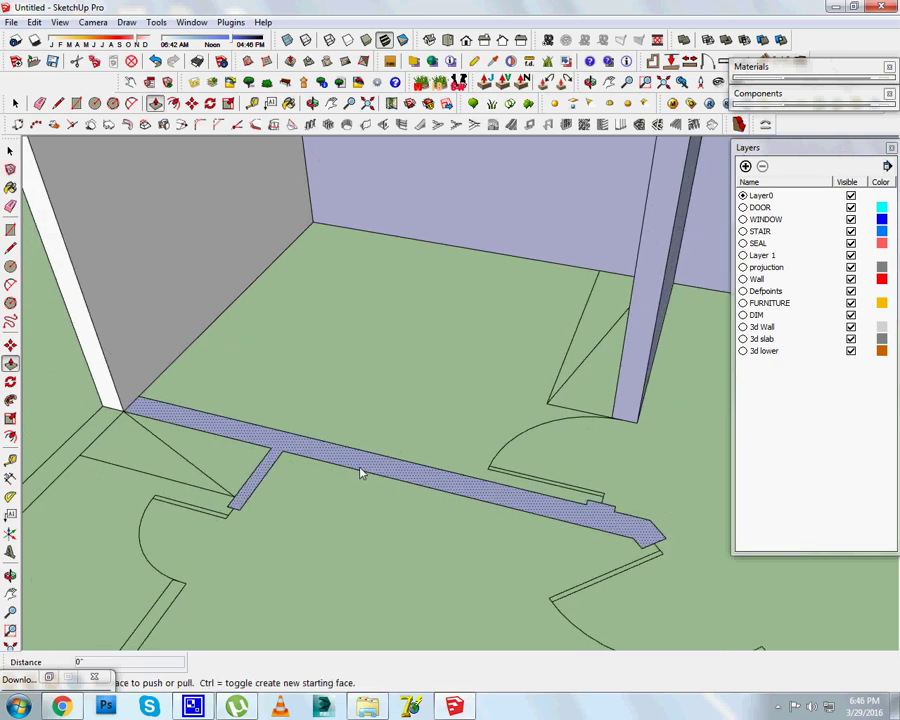
pyautogui.moveTo(362, 472); pyautogui.dragTo(369, 365)
pyautogui.write('12')
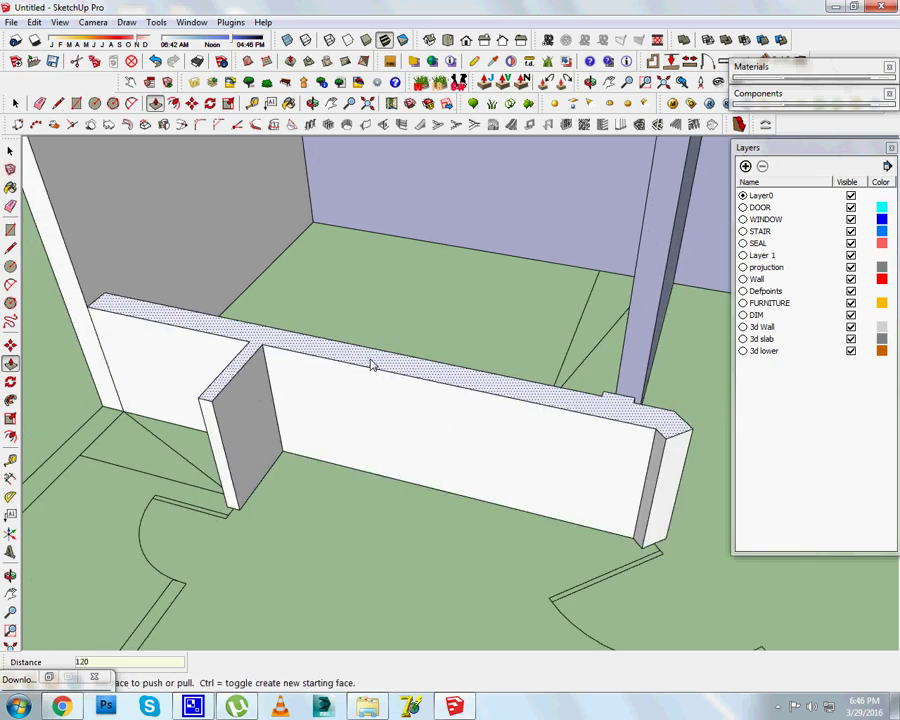
pyautogui.press('Return')
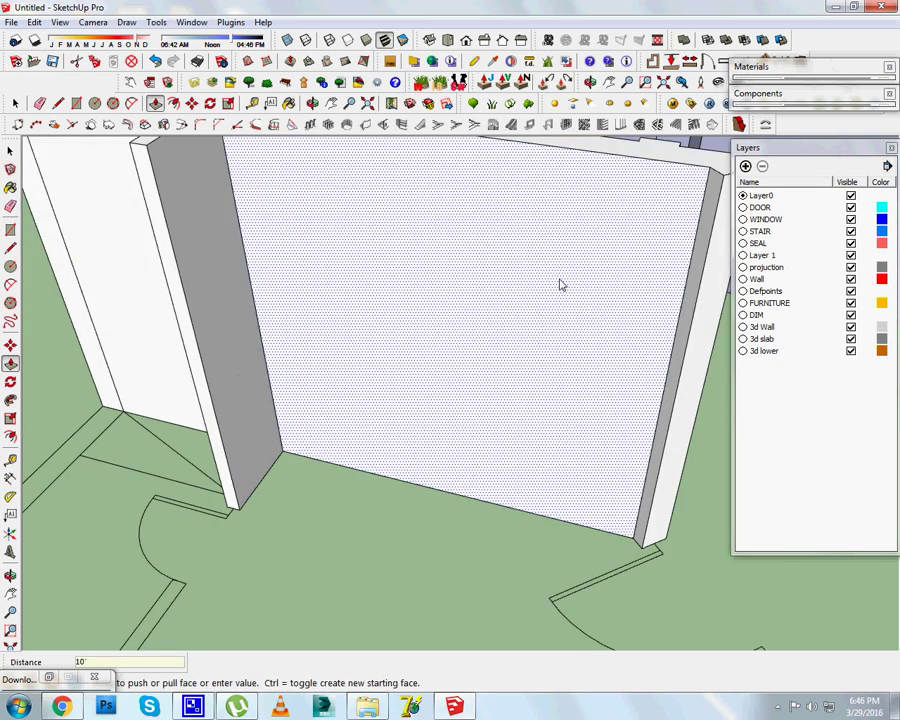
pyautogui.scroll(-3, 530, 462)
# Orbit and zoom around the room to inspect the new wall and door frame.
pyautogui.moveTo(548, 428)
pyautogui.mouseDown(button='middle')
pyautogui.moveTo(512, 295)
pyautogui.moveTo(550, 340)
pyautogui.mouseUp(button='middle')
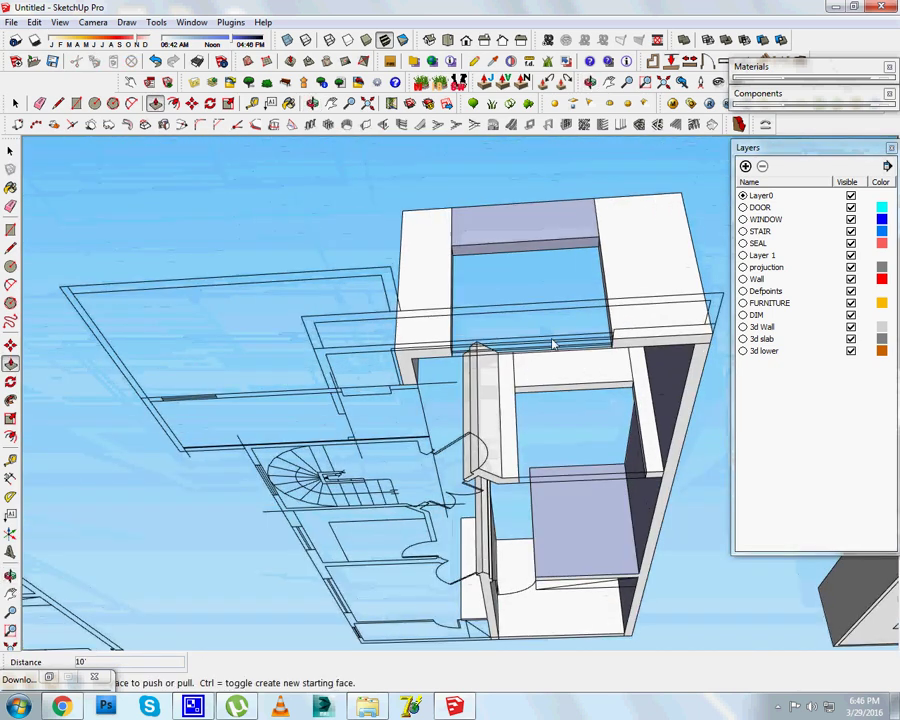
pyautogui.scroll(5, 550, 340)
pyautogui.scroll(-5, 293, 382)
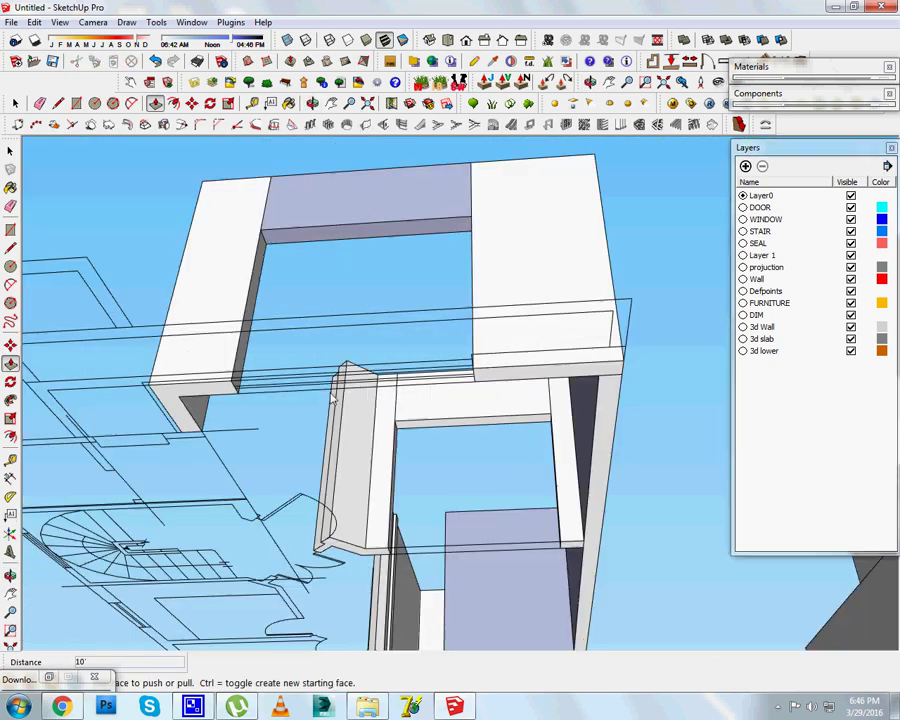
pyautogui.moveTo(416, 392)
pyautogui.mouseDown(button='middle')
pyautogui.moveTo(460, 445)
pyautogui.moveTo(428, 376)
pyautogui.mouseUp(button='middle')
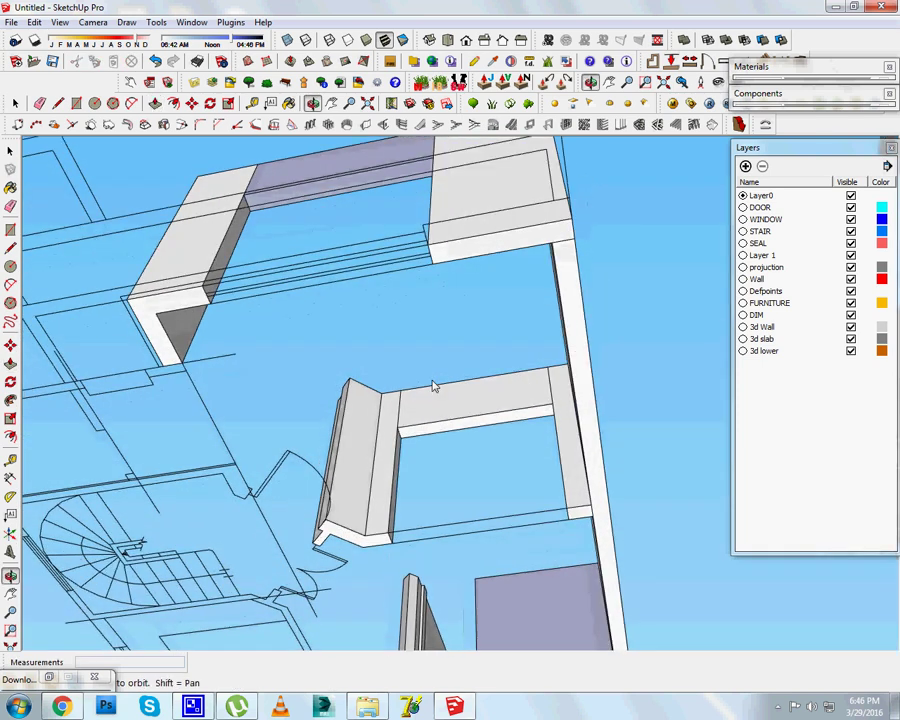
pyautogui.scroll(3, 386, 212)
pyautogui.moveTo(386, 212); pyautogui.dragTo(470, 482, button='middle')
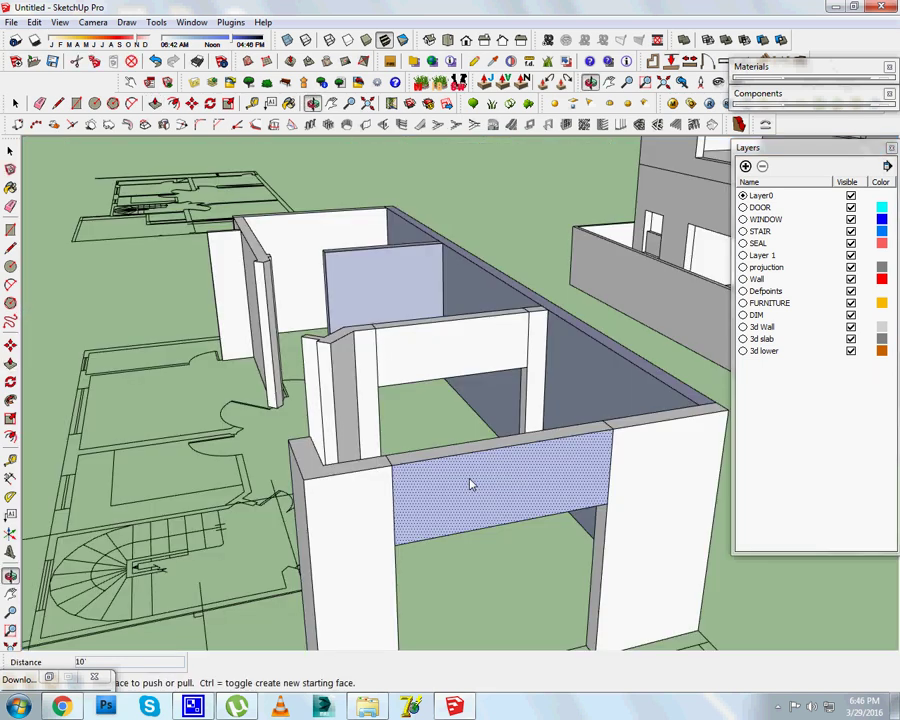
pyautogui.scroll(-2, 471, 482)
pyautogui.scroll(-2, 447, 432)
pyautogui.scroll(2, 463, 440)
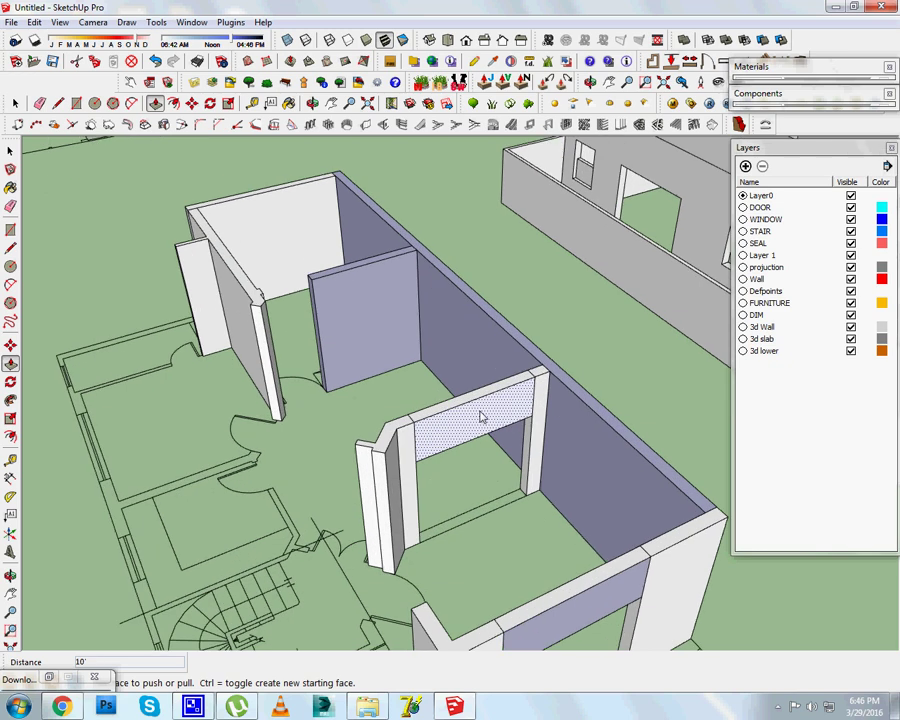
pyautogui.scroll(-3, 402, 372)
pyautogui.moveTo(402, 372); pyautogui.dragTo(633, 583, button='middle')
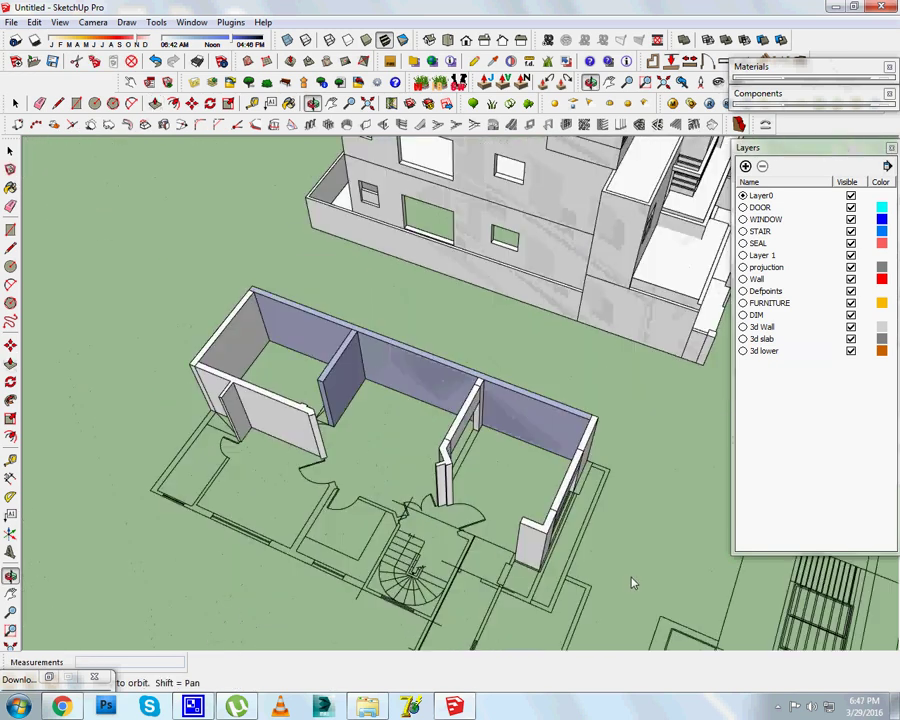
pyautogui.scroll(3, 493, 562)
pyautogui.scroll(2, 493, 562)
pyautogui.moveTo(307, 373); pyautogui.dragTo(191, 394, button='middle')
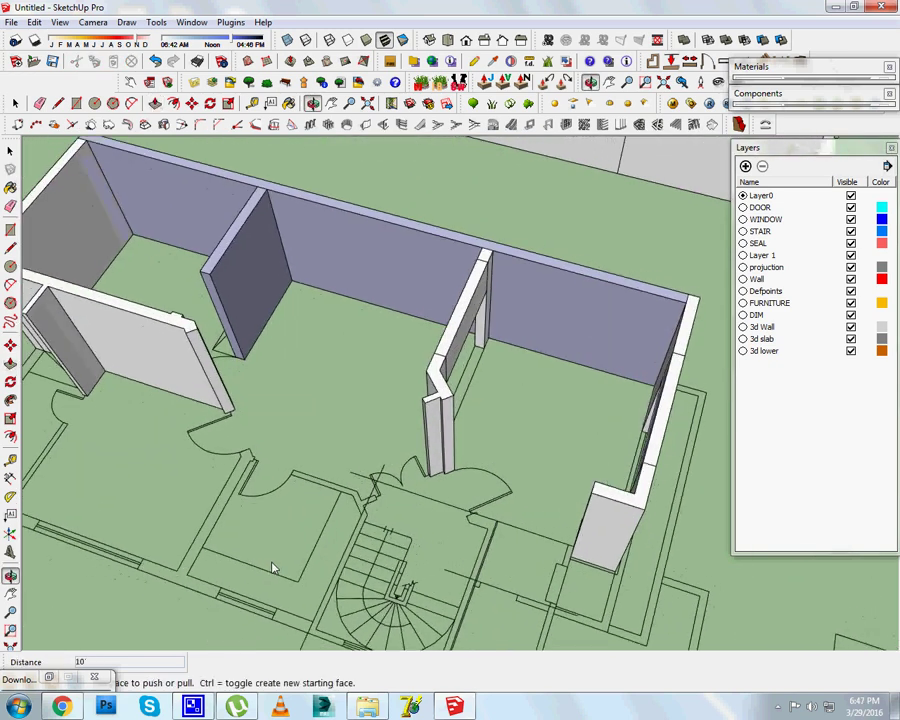
pyautogui.scroll(-2, 160, 575)
pyautogui.moveTo(160, 575)
pyautogui.mouseDown(button='middle')
pyautogui.moveTo(149, 460)
pyautogui.moveTo(356, 414)
pyautogui.moveTo(390, 528)
pyautogui.mouseUp(button='middle')
pyautogui.scroll(3, 390, 528)
pyautogui.scroll(2, 267, 546)
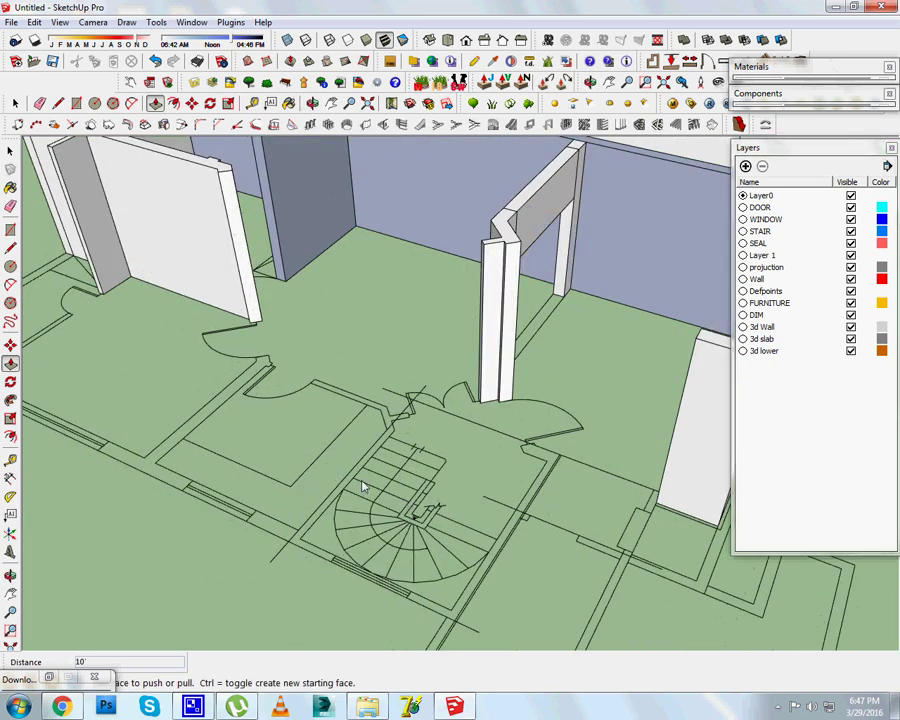
pyautogui.scroll(-3, 370, 487)
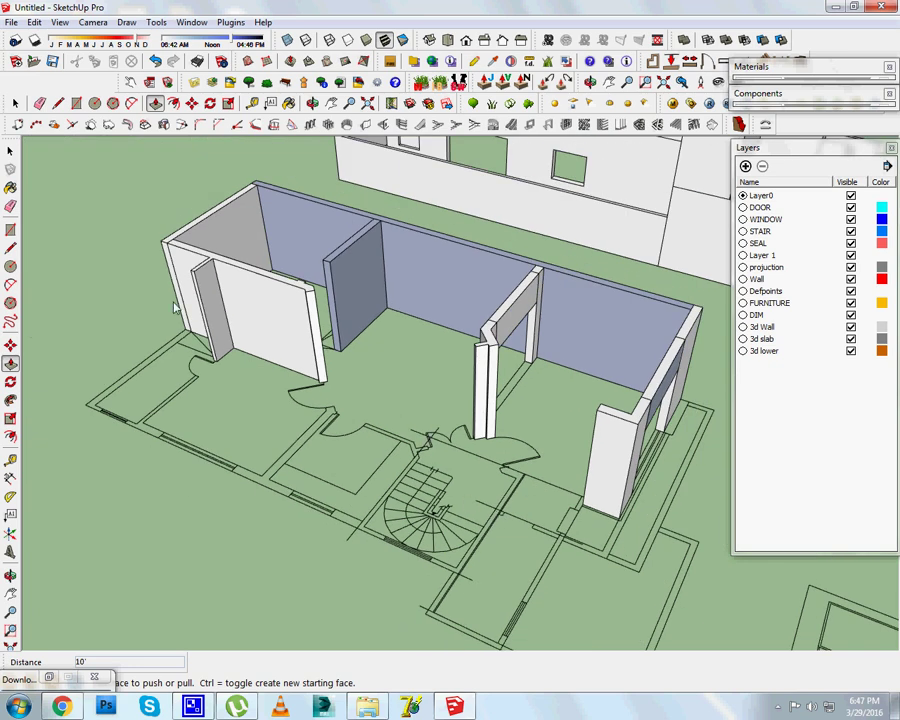
pyautogui.click(15, 103)
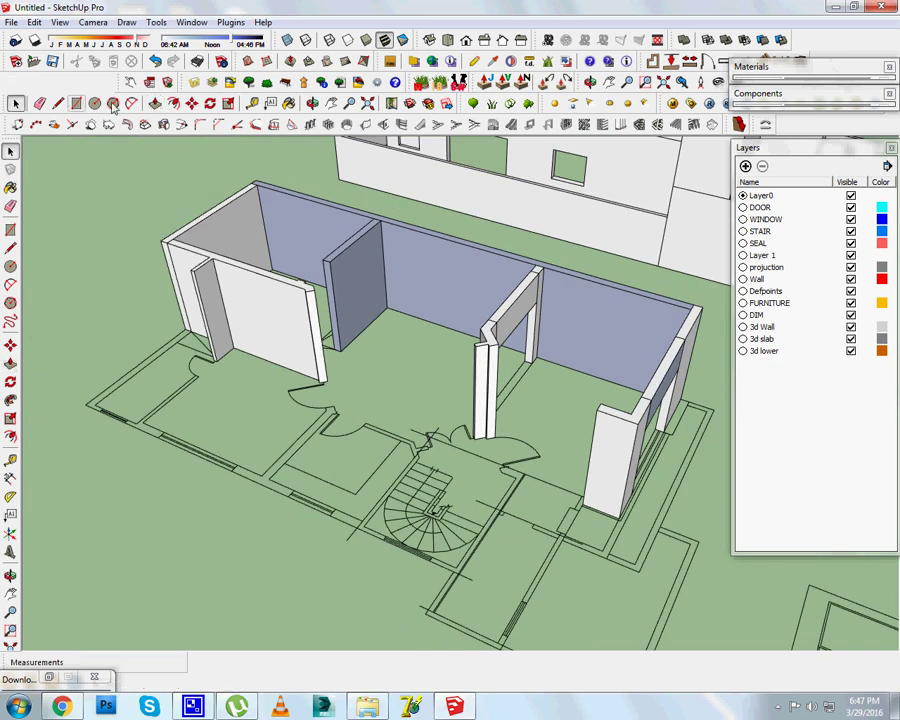
pyautogui.click(192, 22)
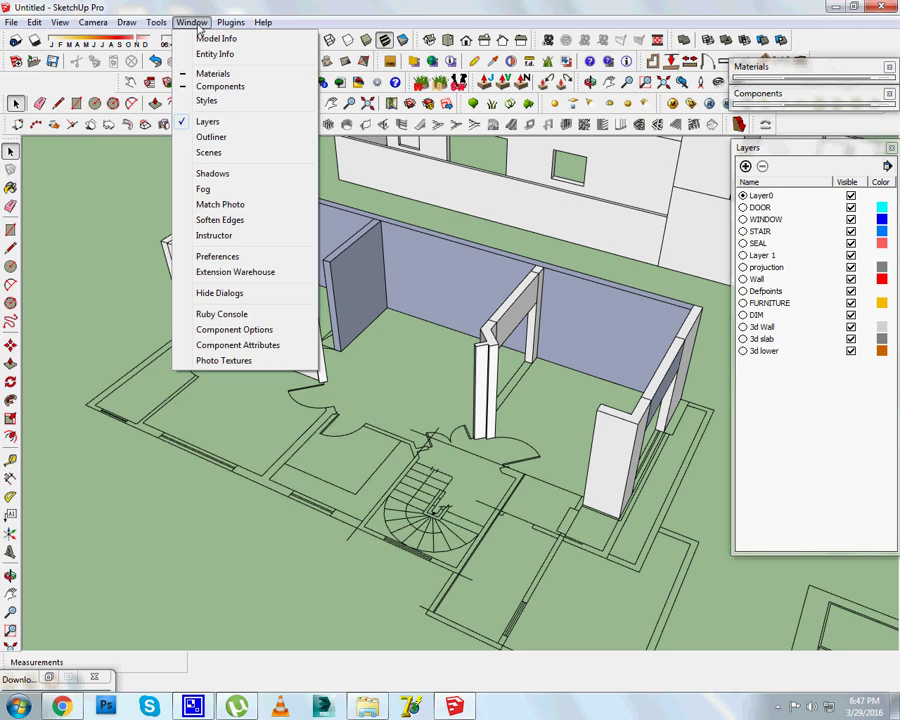
pyautogui.click(210, 38)
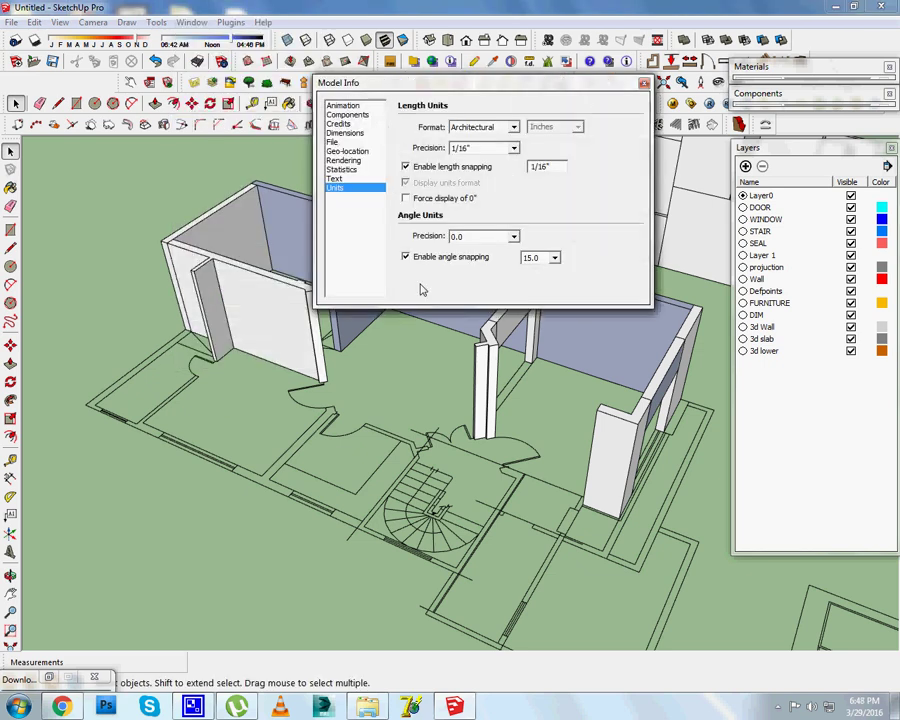
pyautogui.click(644, 83)
pyautogui.click(193, 23)
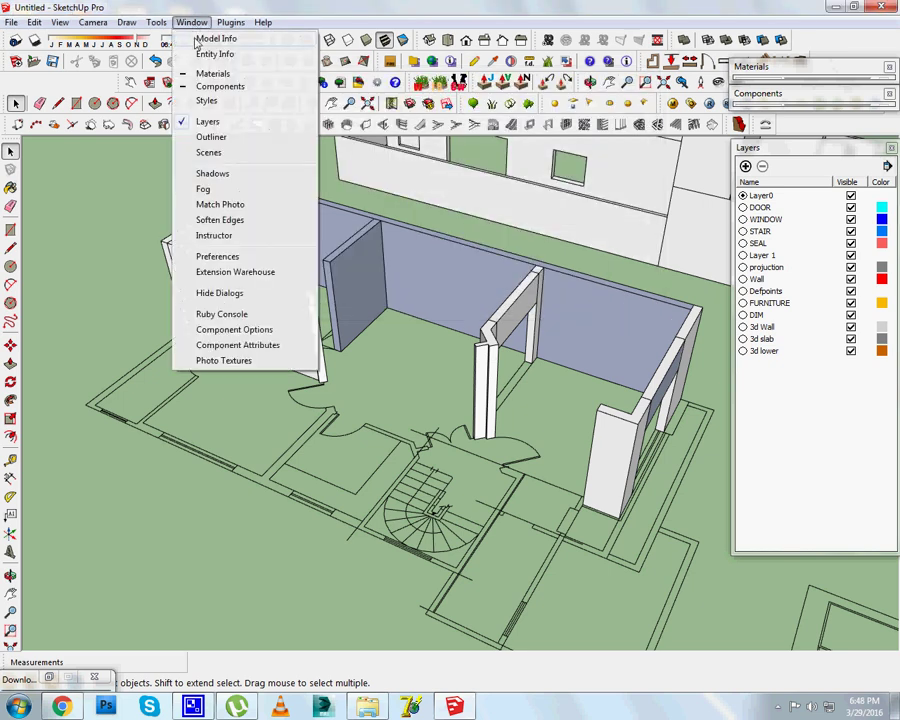
pyautogui.click(240, 40)
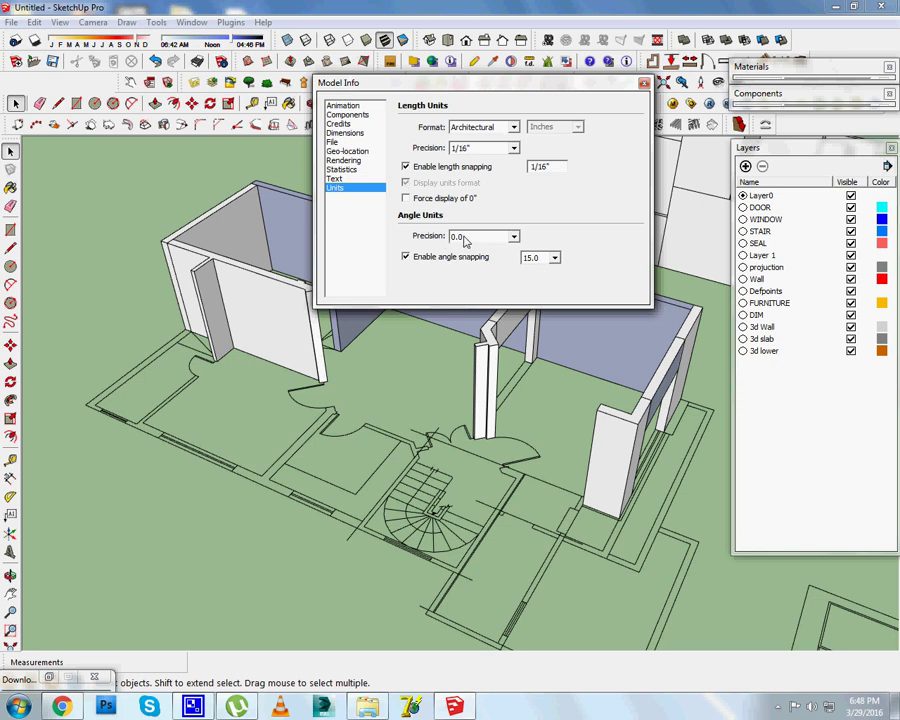
pyautogui.click(644, 82)
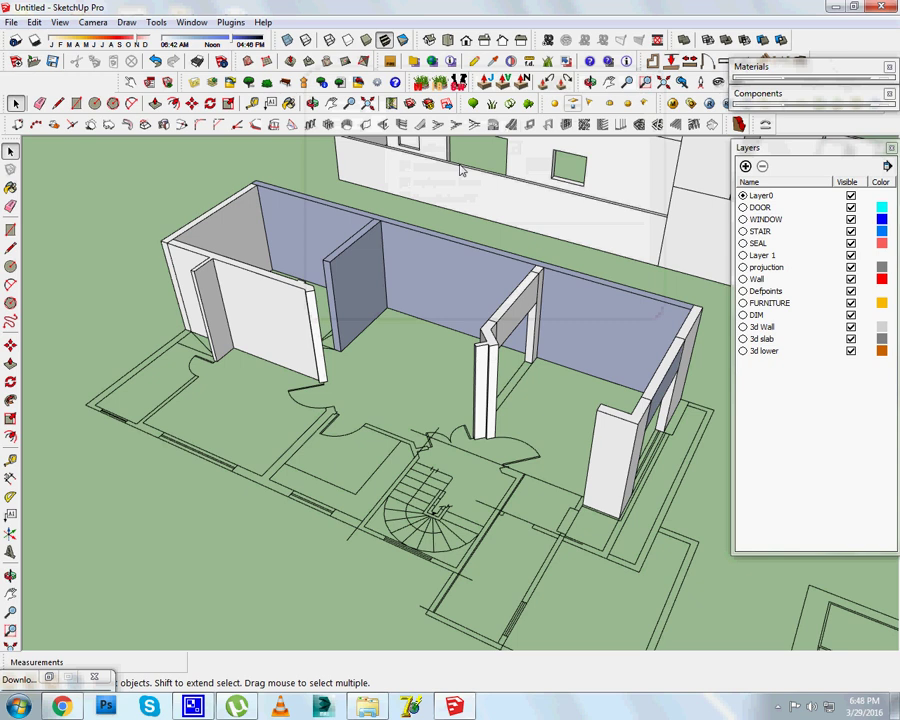
pyautogui.scroll(-3, 391, 268)
pyautogui.scroll(-2, 478, 257)
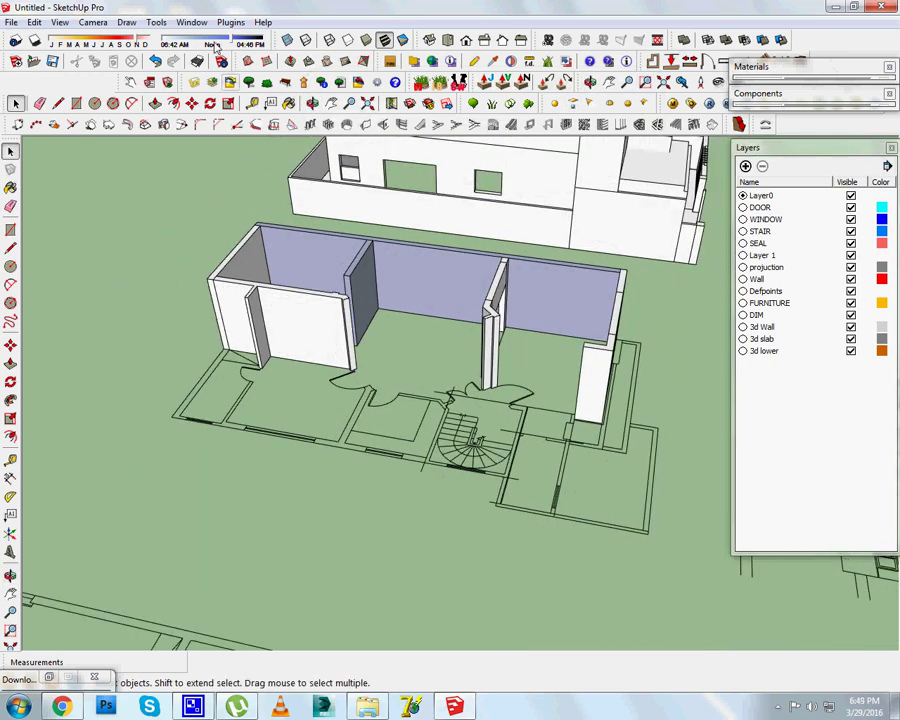
pyautogui.click(193, 22)
pyautogui.click(213, 38)
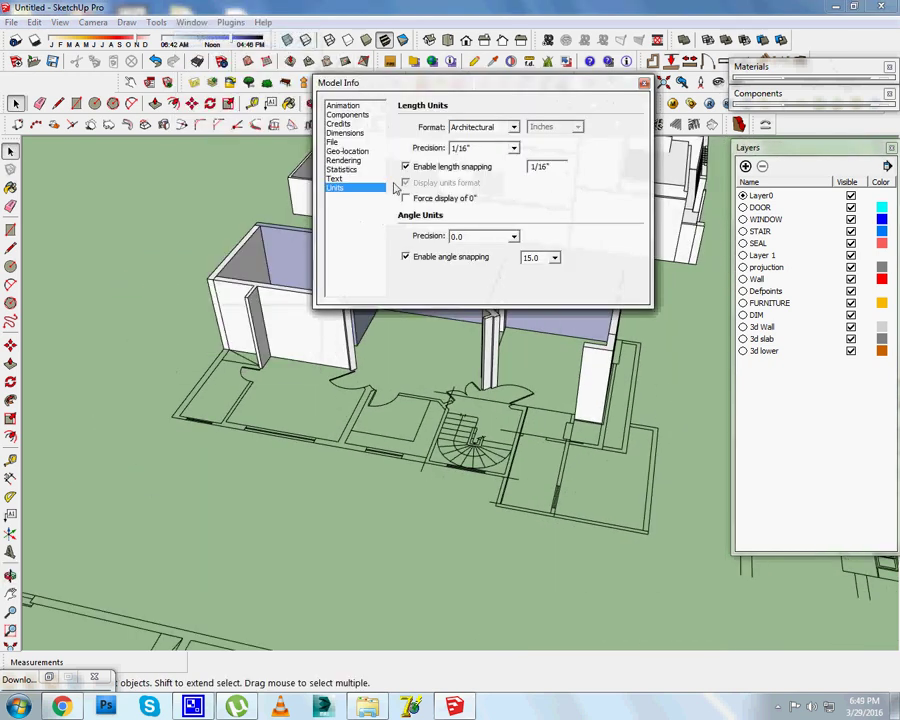
pyautogui.click(513, 127)
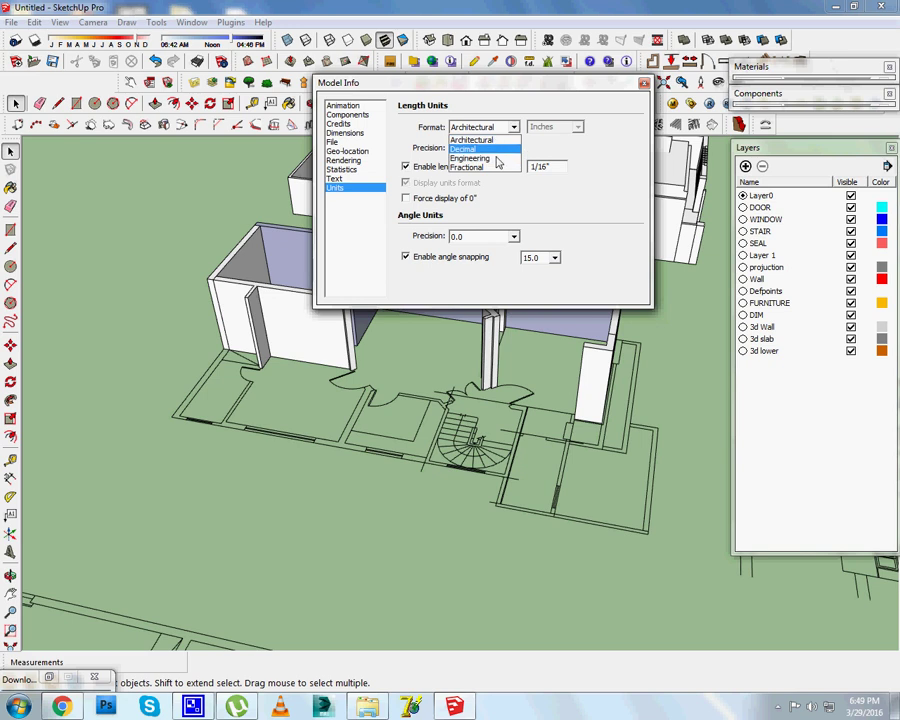
pyautogui.click(603, 167)
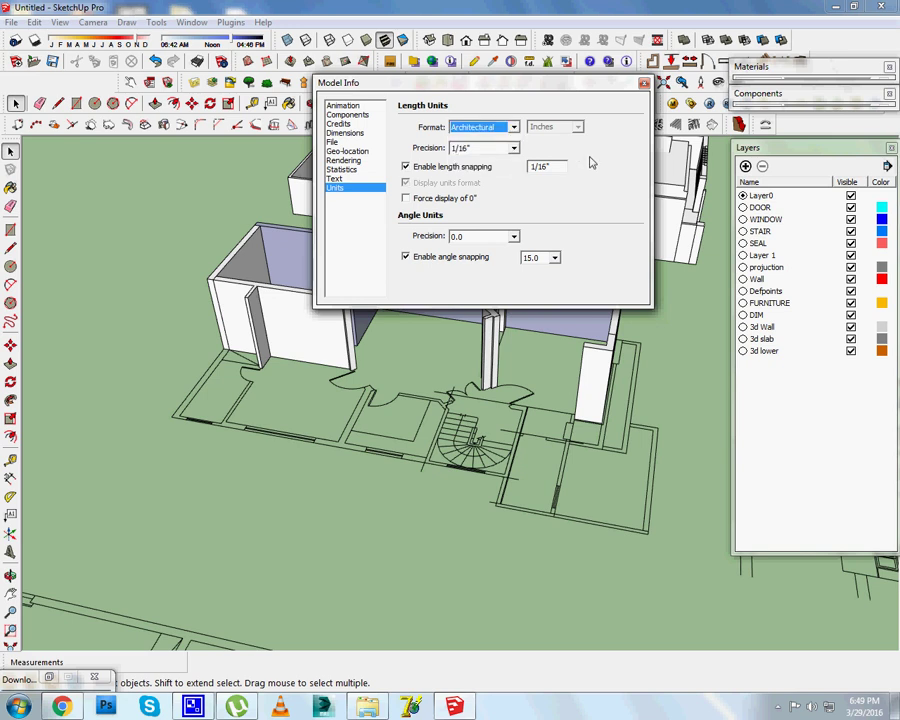
# Close Model Info, then orbit and zoom around the house walls and floor-plan lines.
pyautogui.click(643, 84)
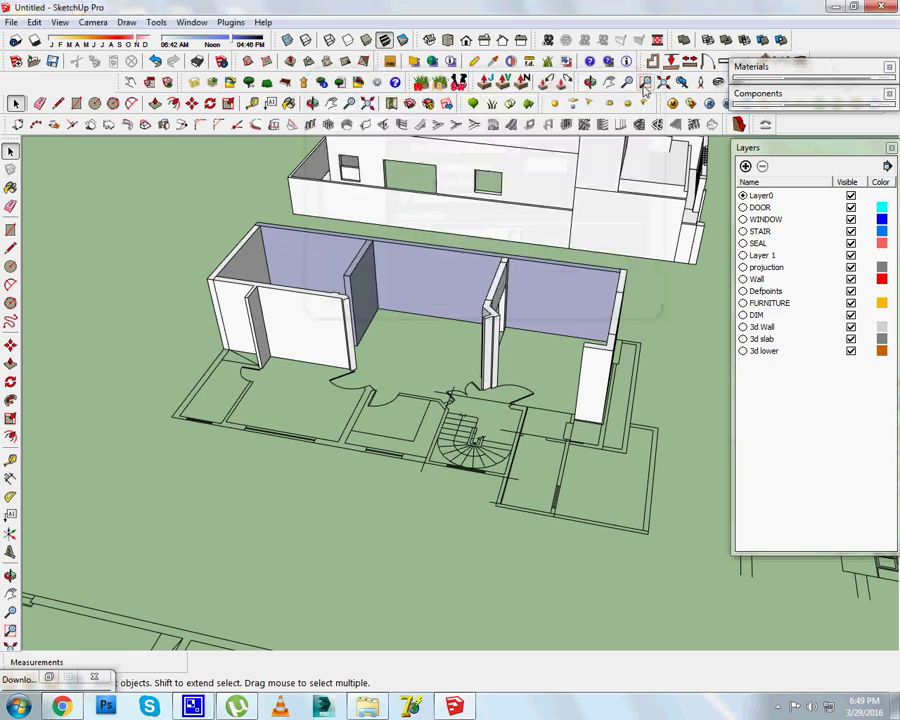
pyautogui.moveTo(420, 300)
pyautogui.mouseDown(button='middle')
pyautogui.moveTo(325, 289)
pyautogui.moveTo(318, 382)
pyautogui.moveTo(191, 318)
pyautogui.mouseUp(button='middle')
pyautogui.scroll(3, 278, 368)
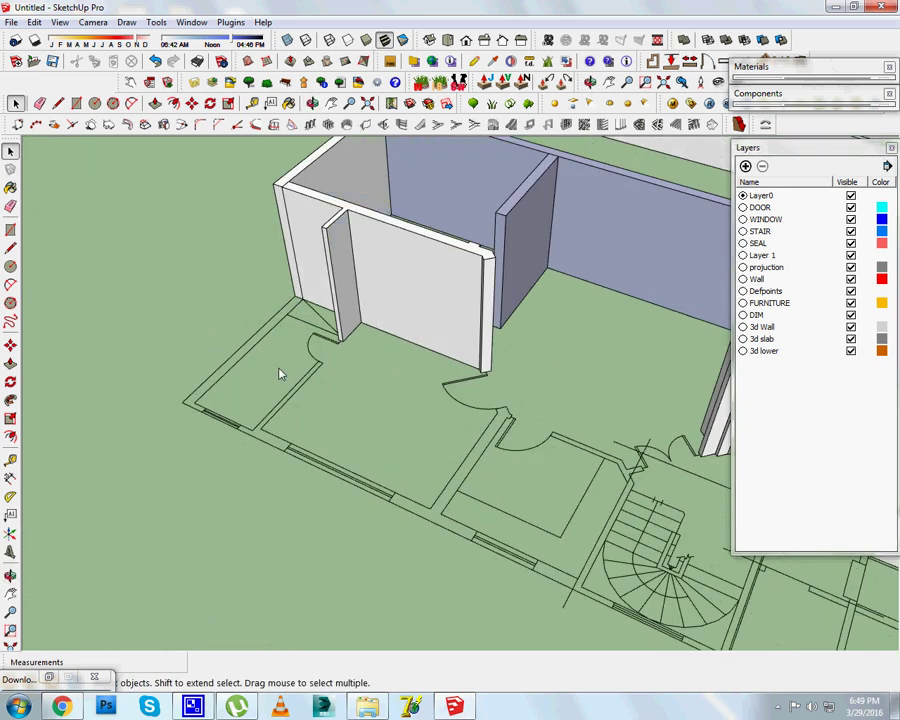
pyautogui.scroll(-2, 307, 421)
pyautogui.moveTo(323, 408); pyautogui.dragTo(341, 426, button='middle')
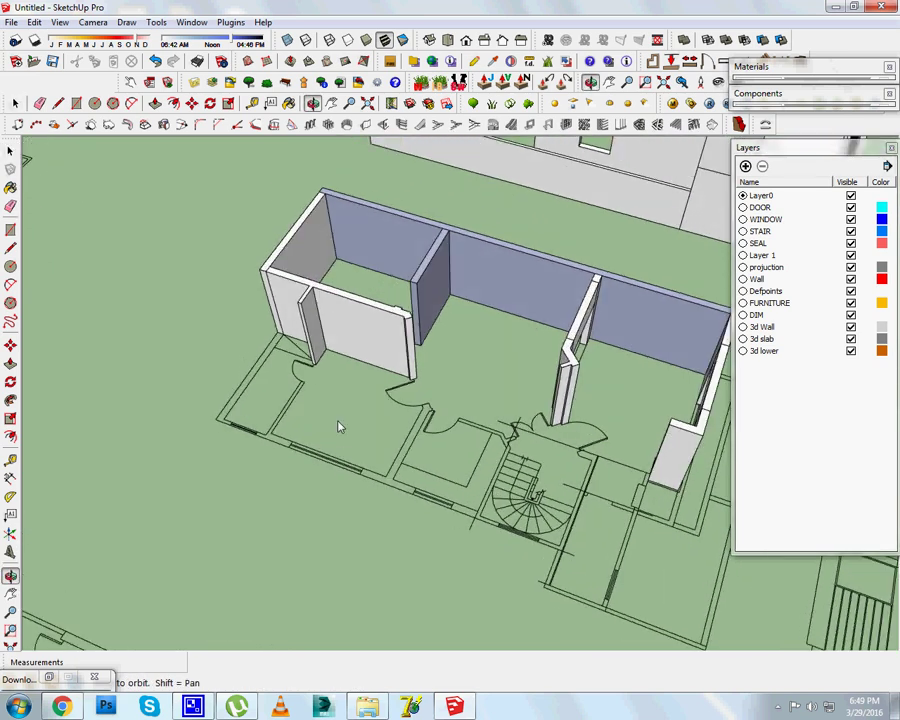
pyautogui.scroll(3, 267, 373)
pyautogui.scroll(-2, 267, 367)
pyautogui.scroll(-3, 268, 374)
pyautogui.moveTo(268, 375); pyautogui.dragTo(380, 300, button='middle')
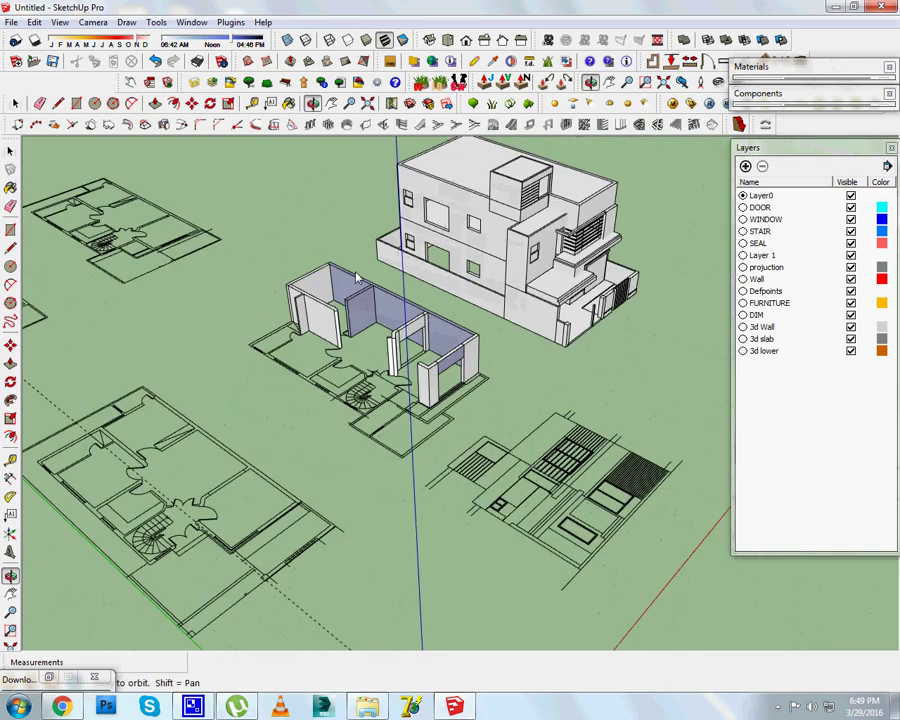
pyautogui.scroll(2, 619, 519)
pyautogui.scroll(2, 569, 460)
pyautogui.scroll(2, 437, 420)
pyautogui.scroll(-5, 437, 420)
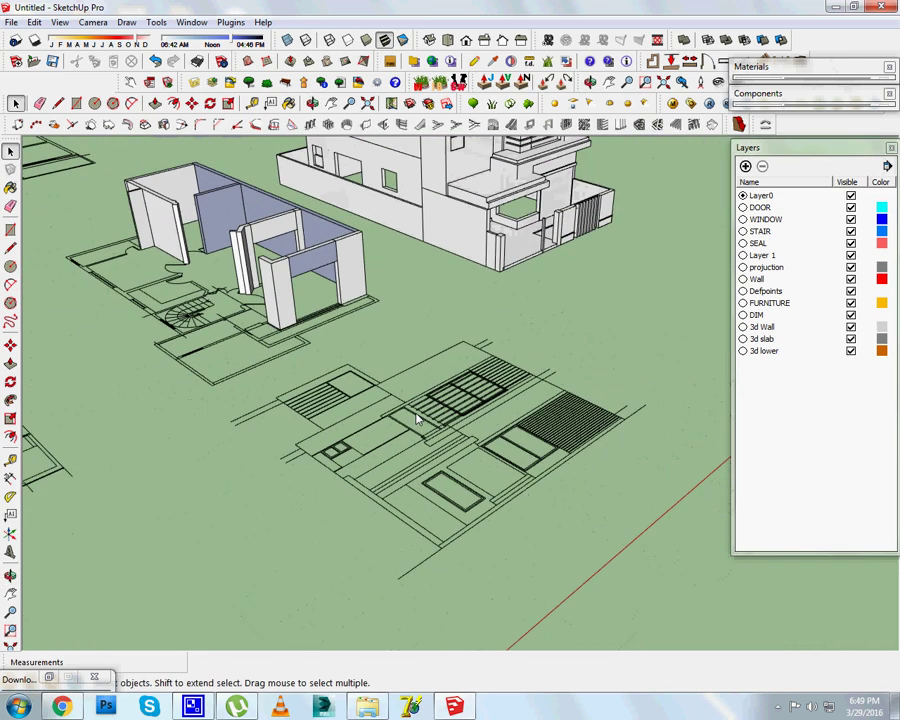
# Frame a close, low view of the house front and open the View > Animation menu.
pyautogui.moveTo(437, 420); pyautogui.dragTo(400, 400, button='middle')
pyautogui.moveTo(307, 260)
pyautogui.mouseDown(button='middle')
pyautogui.moveTo(450, 250)
pyautogui.moveTo(450, 300)
pyautogui.mouseUp(button='middle')
pyautogui.scroll(3, 440, 250)
pyautogui.scroll(2, 445, 250)
pyautogui.scroll(3, 451, 250)
pyautogui.scroll(-3, 390, 487)
pyautogui.scroll(3, 390, 487)
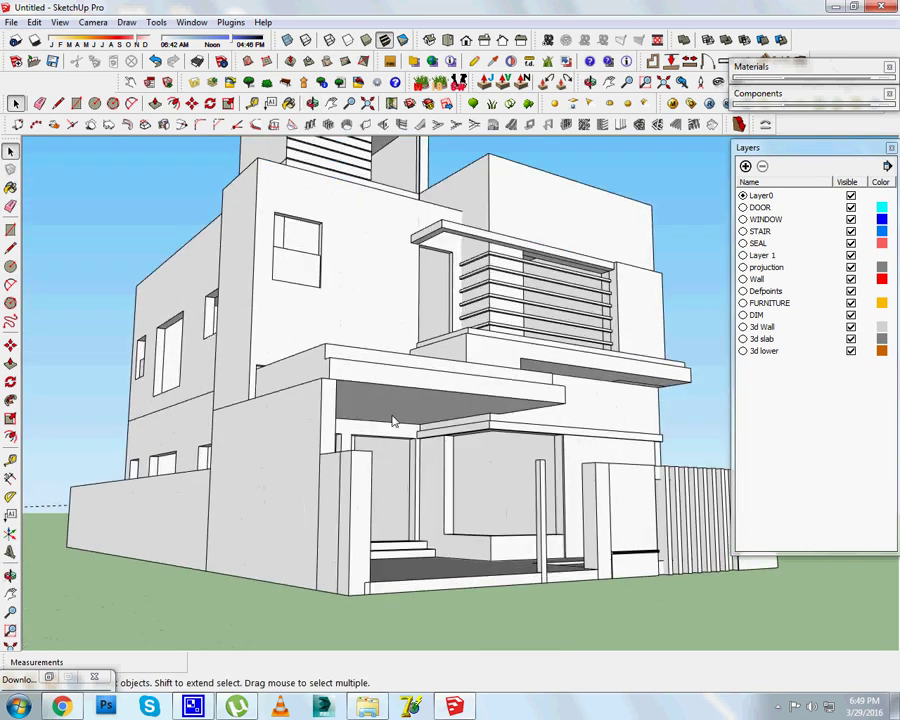
pyautogui.moveTo(392, 420)
pyautogui.mouseDown(button='middle')
pyautogui.moveTo(400, 378)
pyautogui.moveTo(410, 372)
pyautogui.mouseUp(button='middle')
pyautogui.scroll(-2, 410, 372)
pyautogui.scroll(2, 496, 282)
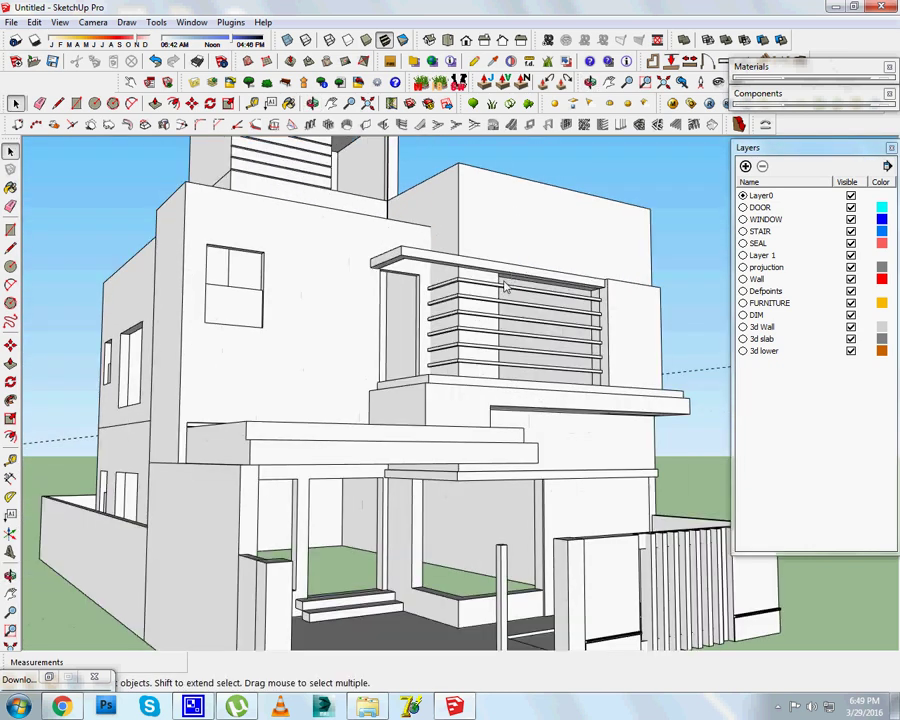
pyautogui.moveTo(500, 282)
pyautogui.mouseDown(button='middle')
pyautogui.moveTo(478, 357)
pyautogui.moveTo(333, 255)
pyautogui.mouseUp(button='middle')
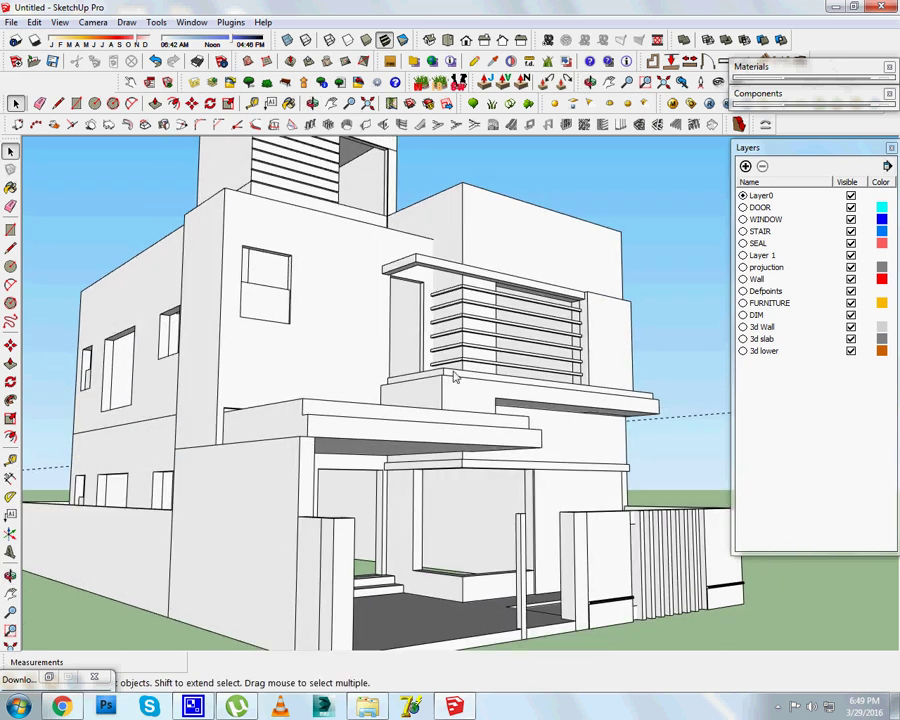
pyautogui.moveTo(168, 325); pyautogui.dragTo(237, 461, button='middle')
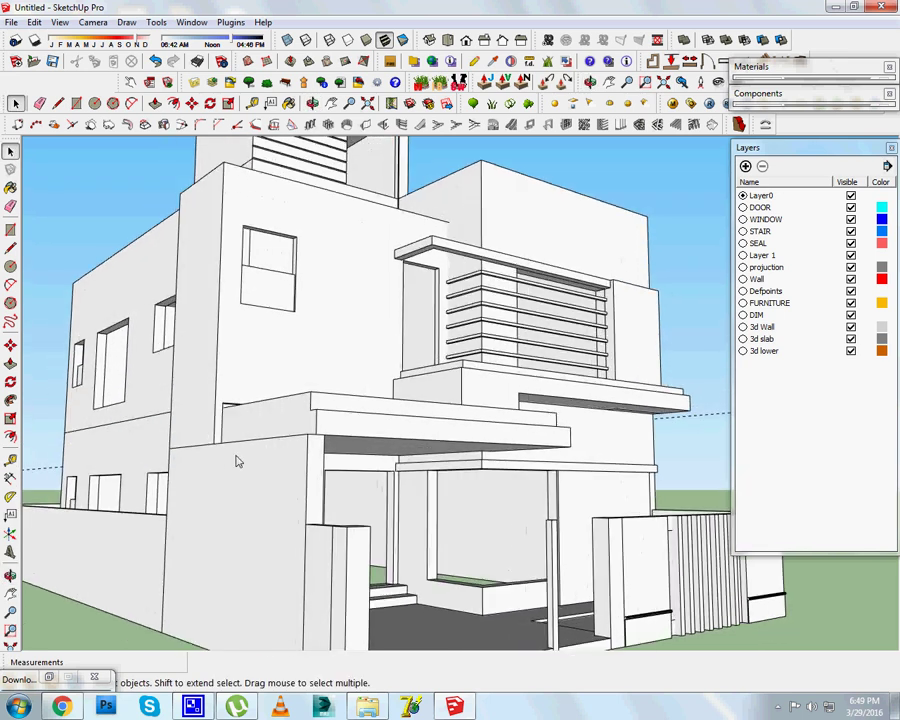
pyautogui.click(58, 22)
pyautogui.moveTo(91, 246)
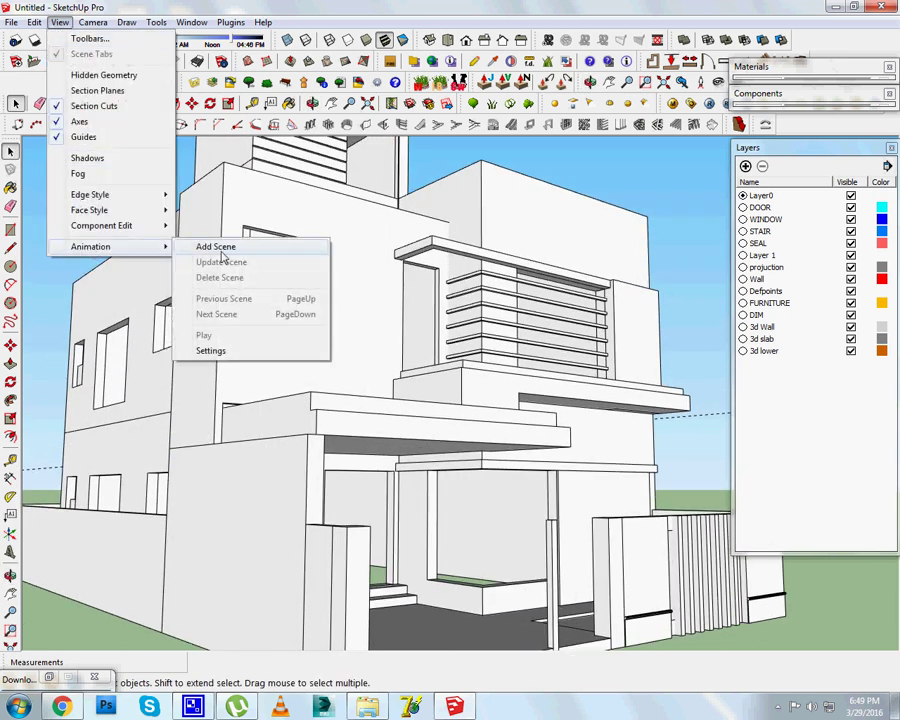
# Add the current view as Scene 1, orbit away, then return using the Scene 1 tab.
pyautogui.click(214, 246)
pyautogui.moveTo(236, 268); pyautogui.dragTo(330, 280, button='middle')
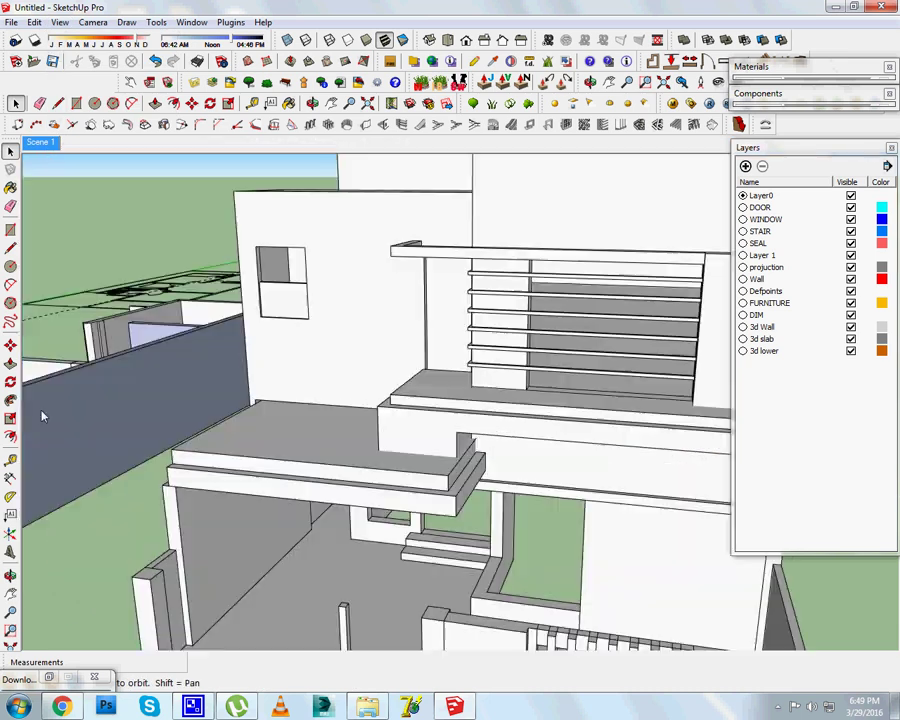
pyautogui.scroll(-5, 486, 277)
pyautogui.scroll(-4, 486, 277)
pyautogui.moveTo(486, 277); pyautogui.dragTo(223, 440, button='middle')
pyautogui.click(41, 142)
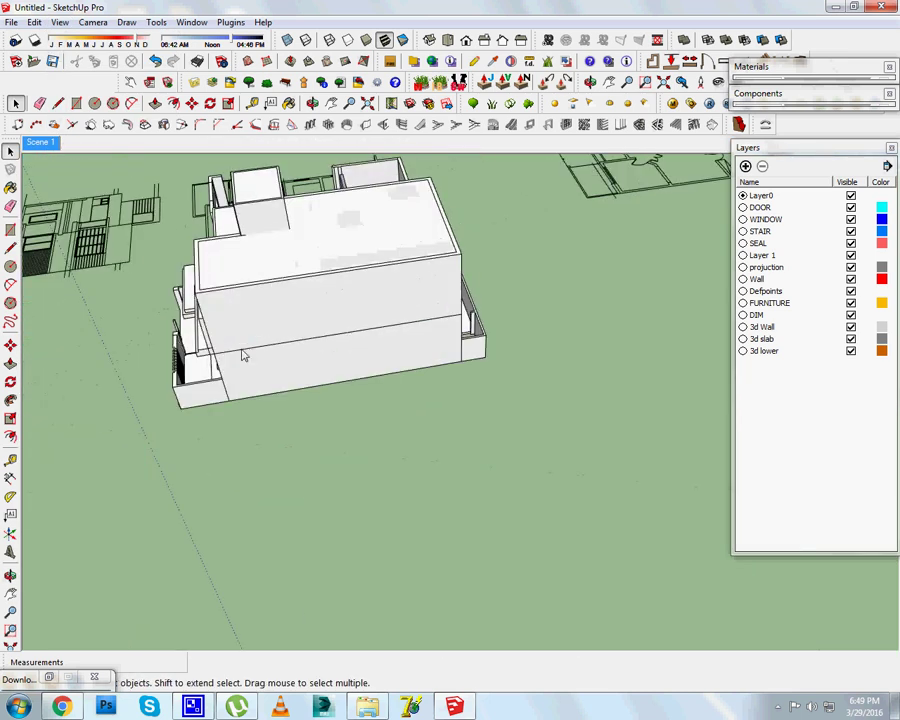
pyautogui.click(41, 142)
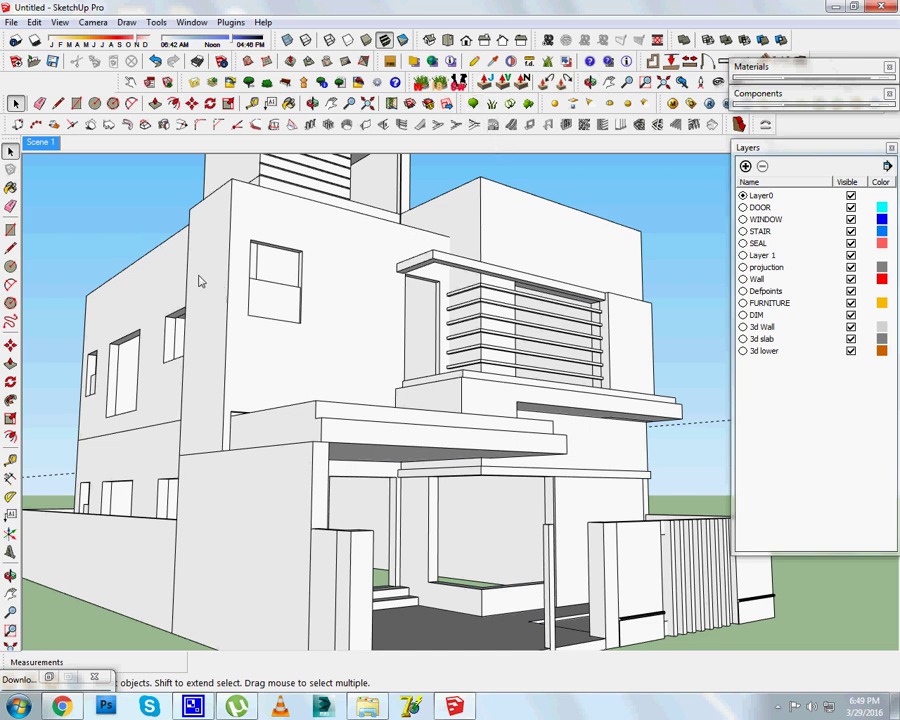
# Select the upper front wall, balcony slab, terrace slab and upper floor blocks in turn.
pyautogui.moveTo(300, 403)
pyautogui.mouseDown(button='middle')
pyautogui.moveTo(408, 269)
pyautogui.moveTo(707, 473)
pyautogui.moveTo(347, 322)
pyautogui.moveTo(306, 425)
pyautogui.moveTo(284, 364)
pyautogui.mouseUp(button='middle')
pyautogui.scroll(3, 380, 277)
pyautogui.click(347, 322)
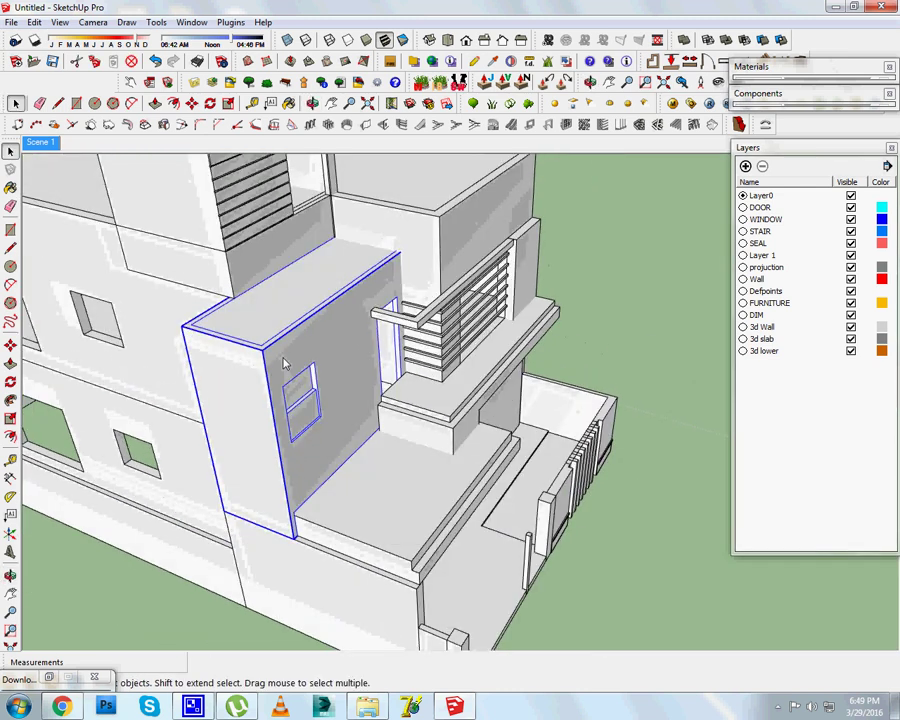
pyautogui.scroll(3, 278, 366)
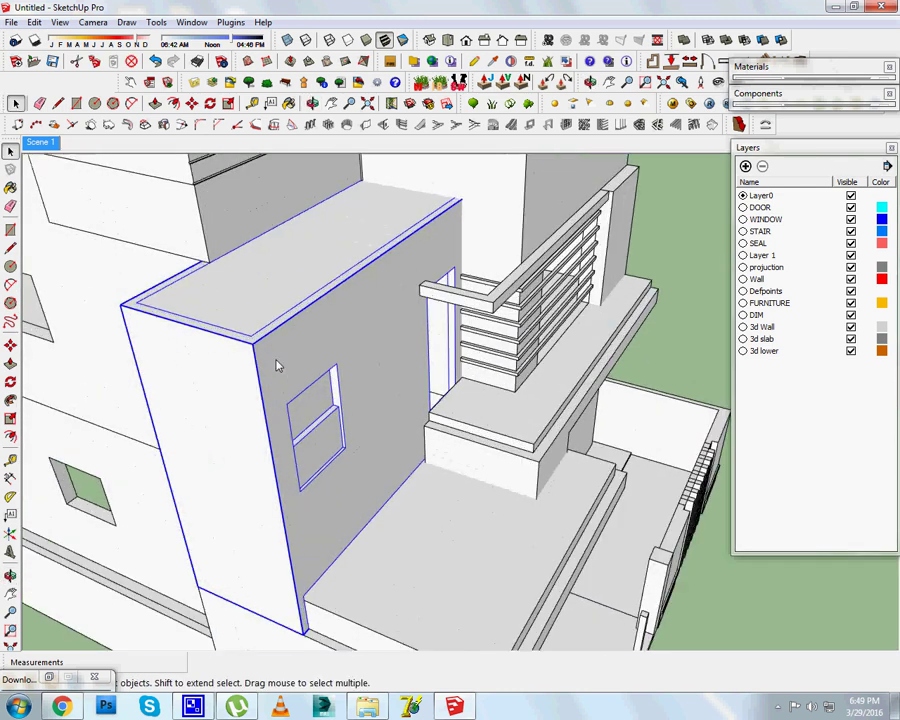
pyautogui.moveTo(277, 365)
pyautogui.mouseDown(button='middle')
pyautogui.moveTo(263, 351)
pyautogui.moveTo(301, 375)
pyautogui.moveTo(303, 462)
pyautogui.moveTo(285, 363)
pyautogui.moveTo(450, 421)
pyautogui.mouseUp(button='middle')
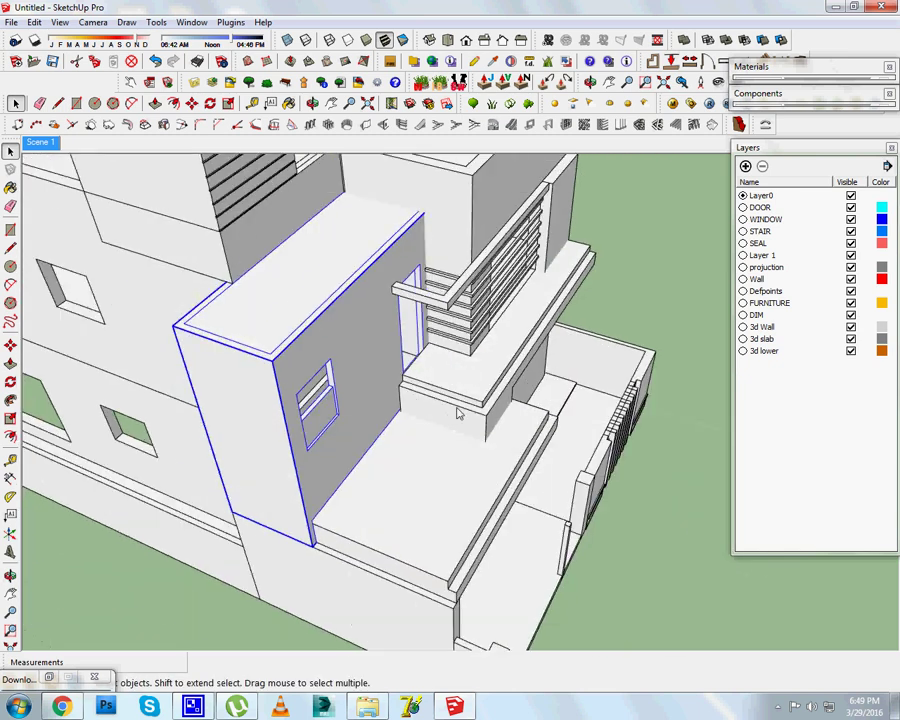
pyautogui.click(450, 421)
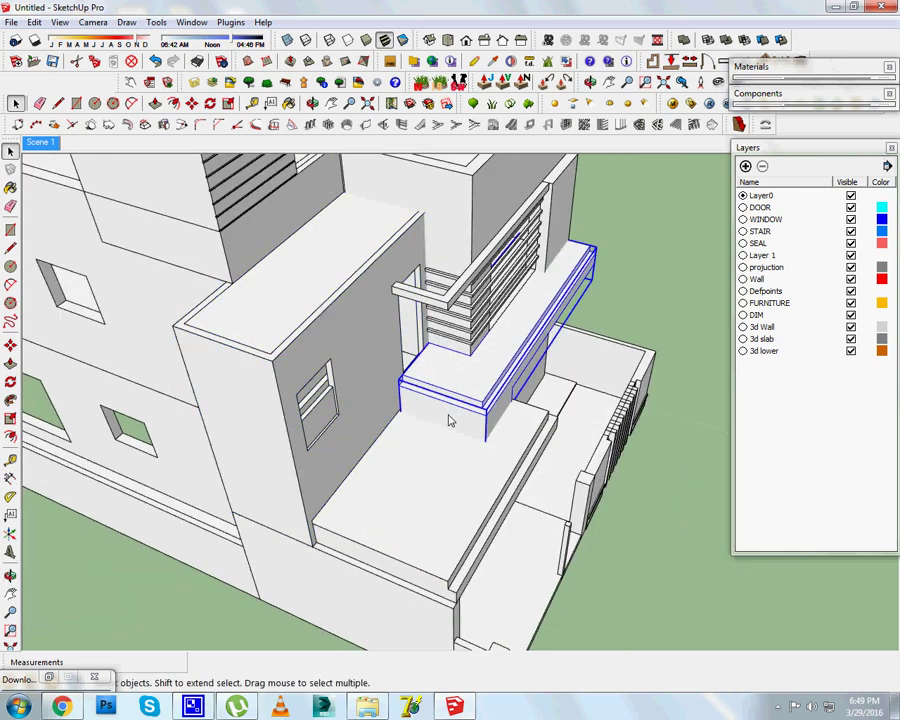
pyautogui.click(421, 516)
pyautogui.click(184, 249)
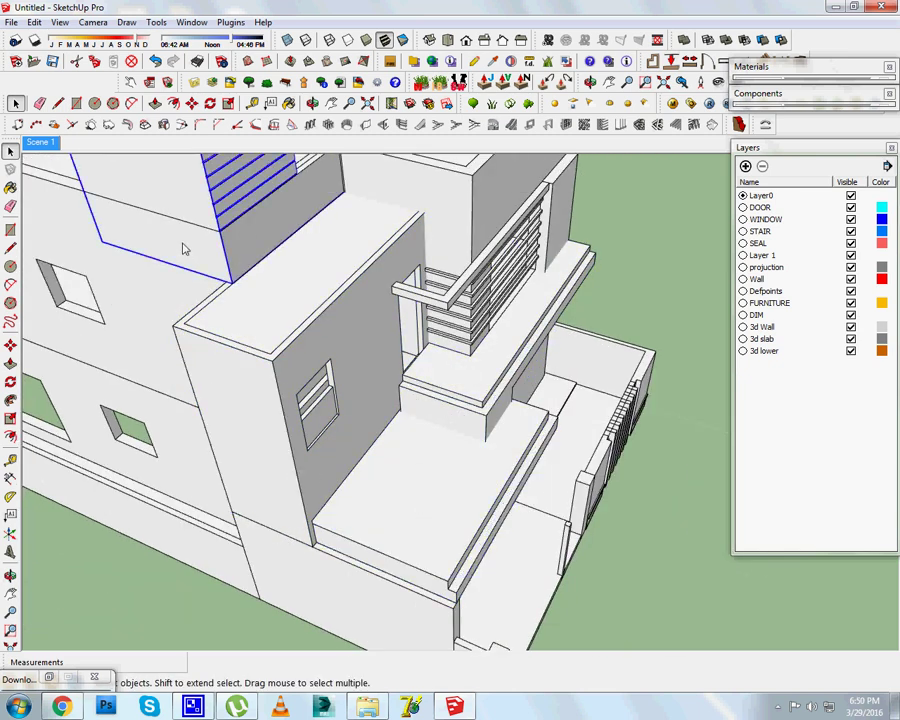
pyautogui.scroll(-5, 141, 257)
pyautogui.moveTo(141, 257); pyautogui.dragTo(557, 254, button='middle')
pyautogui.scroll(4, 557, 254)
pyautogui.click(557, 254)
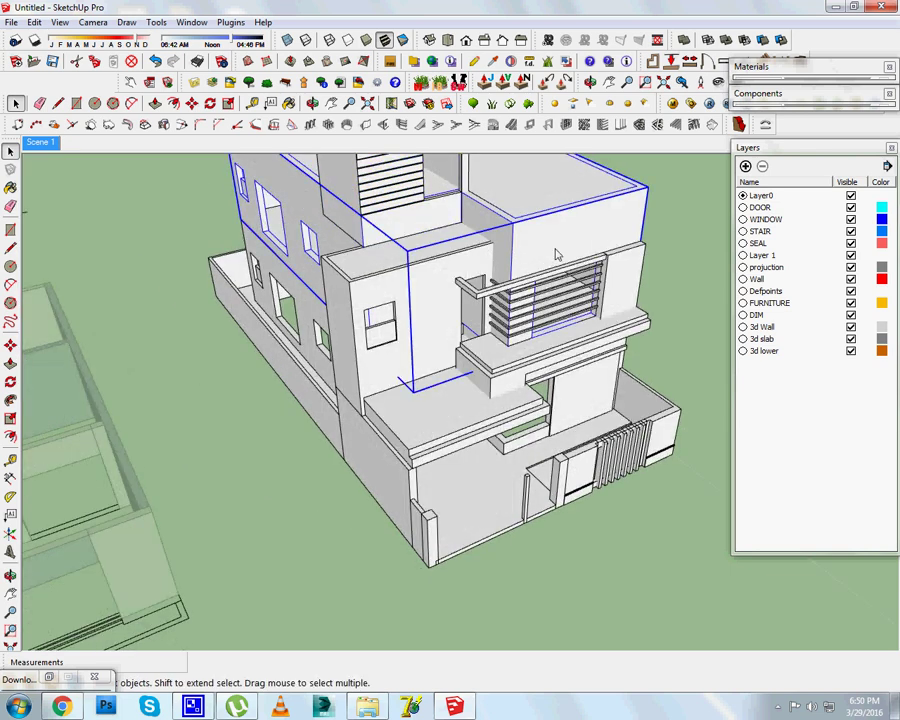
# Around the sides, select the lower wall band, lower side wall and corner column box.
pyautogui.moveTo(265, 248); pyautogui.dragTo(172, 280, button='middle')
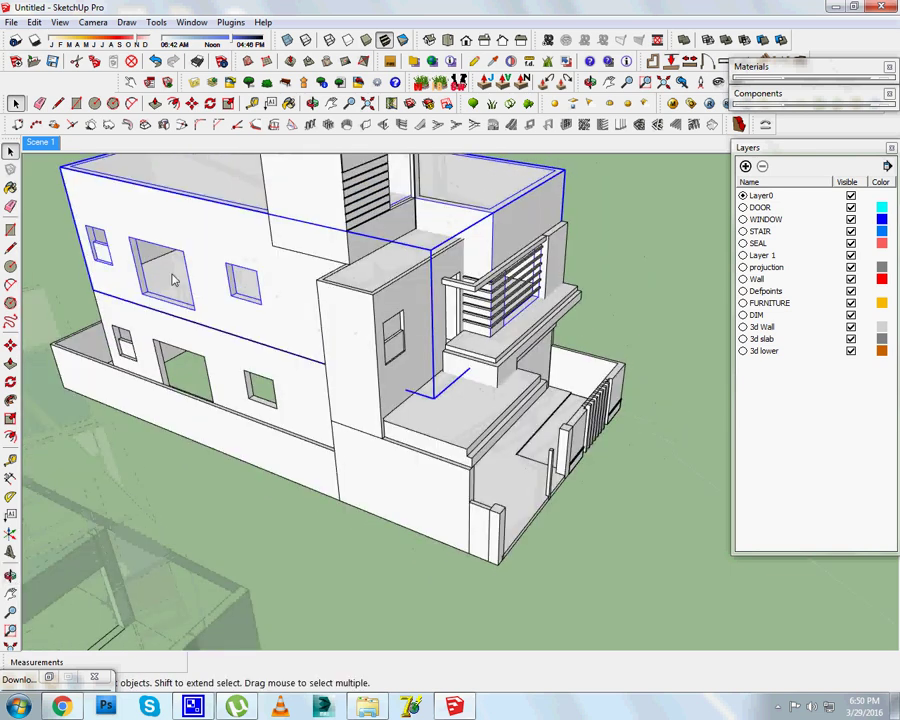
pyautogui.click(203, 342)
pyautogui.moveTo(203, 342); pyautogui.dragTo(567, 433, button='middle')
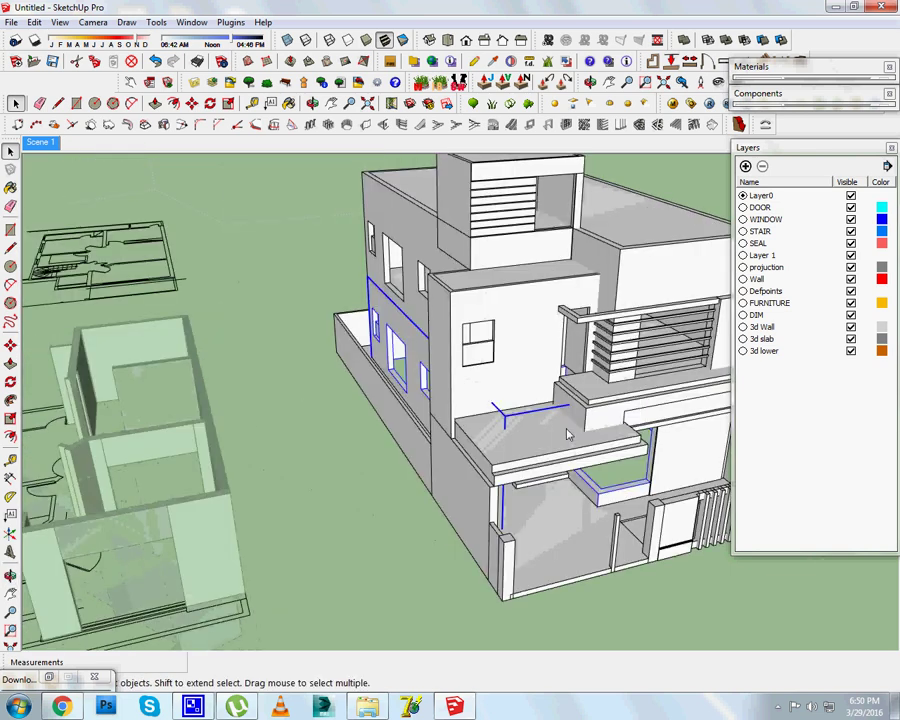
pyautogui.click(462, 490)
pyautogui.click(503, 565)
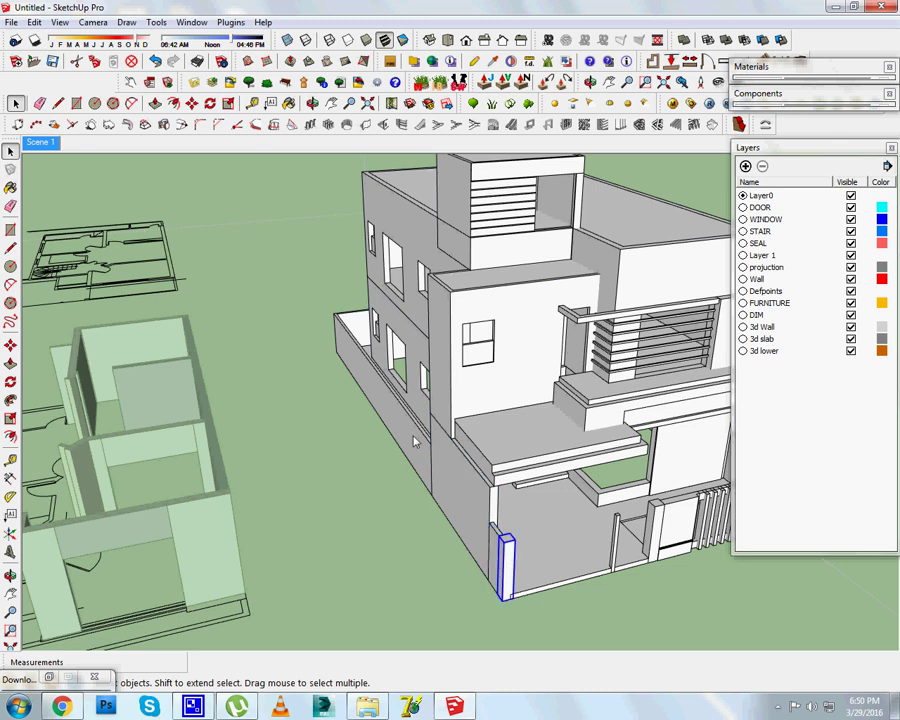
pyautogui.moveTo(413, 441); pyautogui.dragTo(311, 426, button='middle')
pyautogui.scroll(-2, 635, 476)
pyautogui.scroll(3, 587, 468)
pyautogui.moveTo(587, 468); pyautogui.dragTo(530, 443, button='middle')
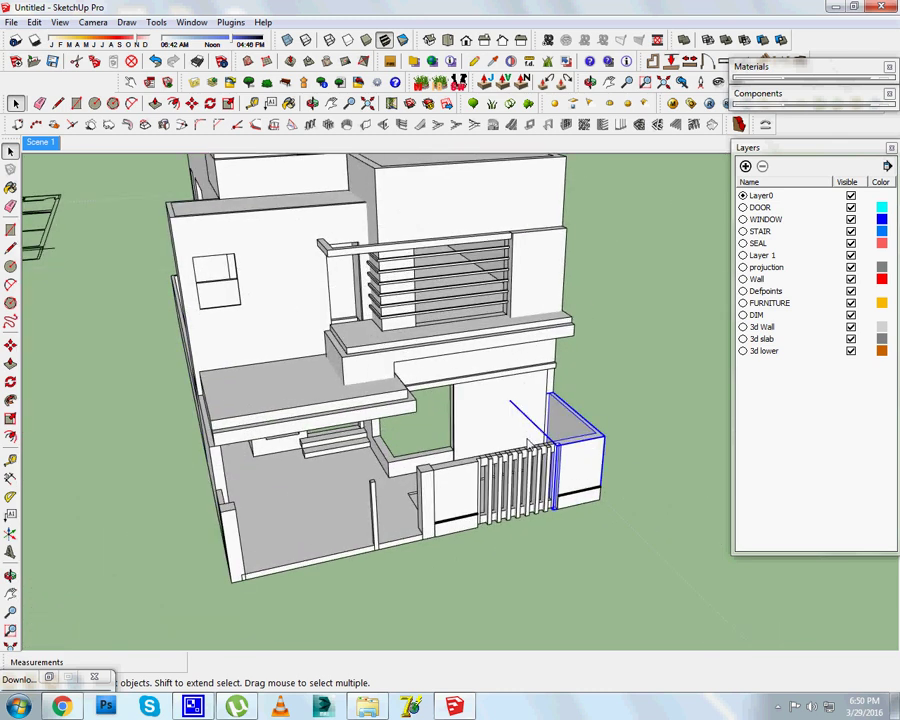
pyautogui.scroll(3, 530, 444)
# Select two front fence slats, then open the upper front wall group for editing.
pyautogui.click(465, 500)
pyautogui.click(491, 505)
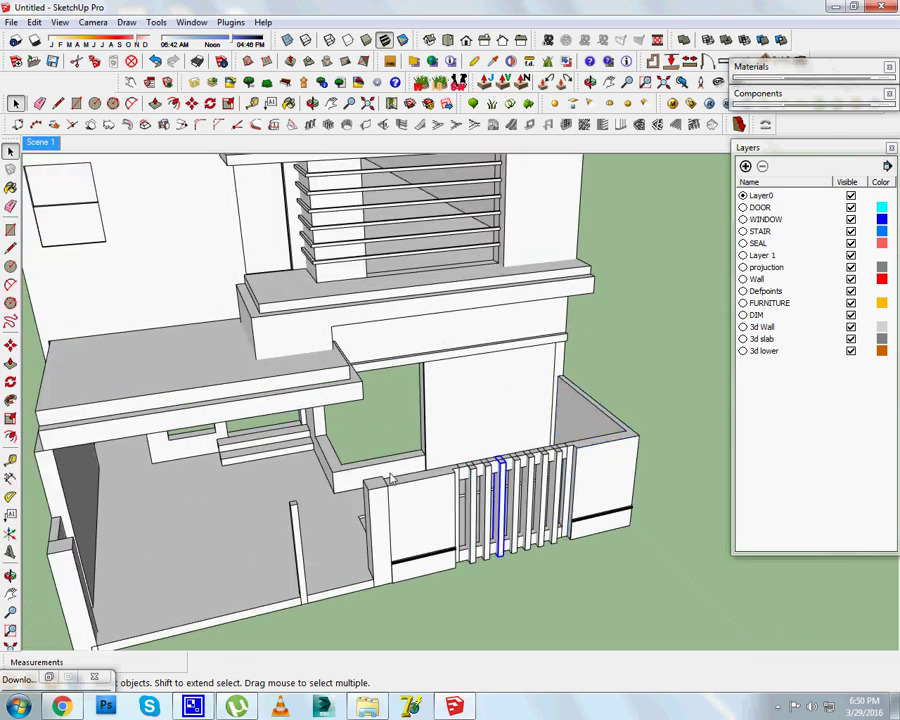
pyautogui.moveTo(491, 505); pyautogui.dragTo(342, 408, button='middle')
pyautogui.scroll(-3, 340, 390)
pyautogui.scroll(4, 192, 326)
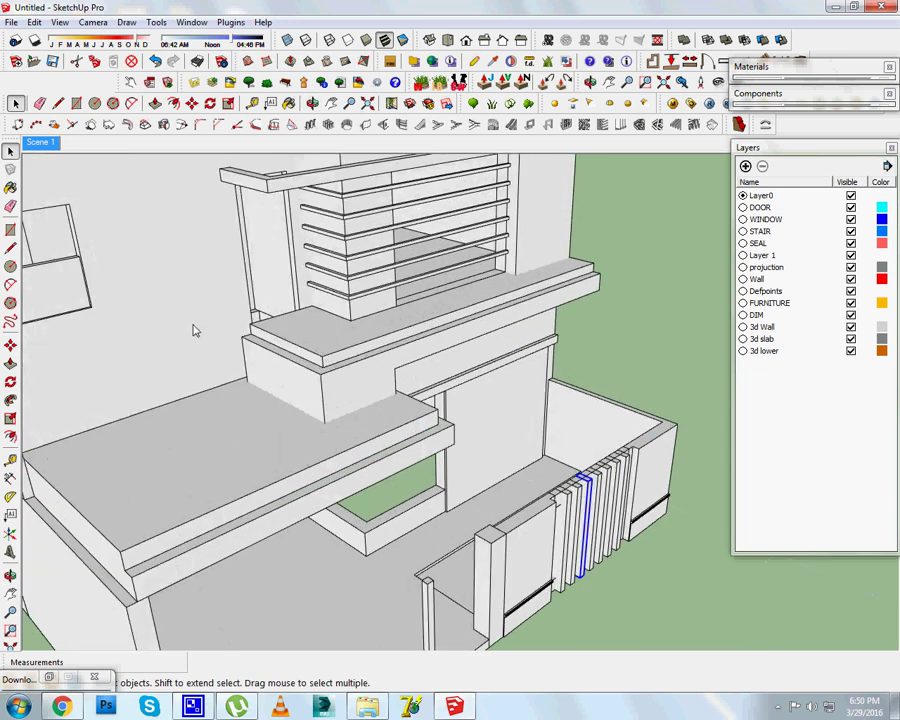
pyautogui.scroll(-2, 100, 376)
pyautogui.scroll(1, 147, 353)
pyautogui.doubleClick(147, 353)
# Zoom in and select the wall's front face, then close the group and select the building.
pyautogui.scroll(2, 230, 370)
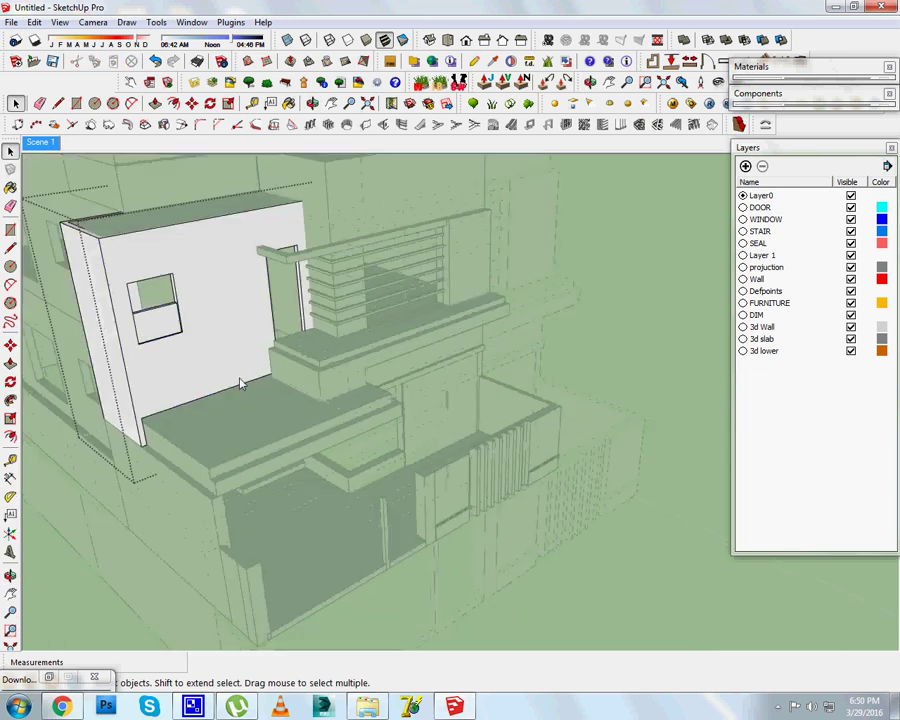
pyautogui.scroll(2, 228, 368)
pyautogui.scroll(2, 226, 367)
pyautogui.click(317, 266)
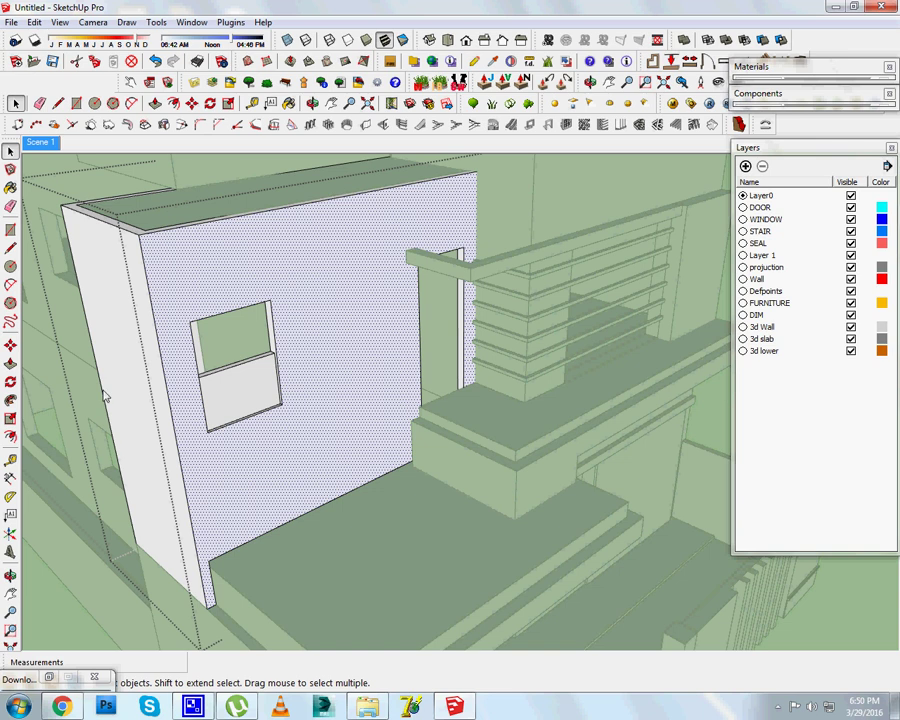
pyautogui.click(148, 366)
pyautogui.click(310, 461)
pyautogui.scroll(-5, 294, 424)
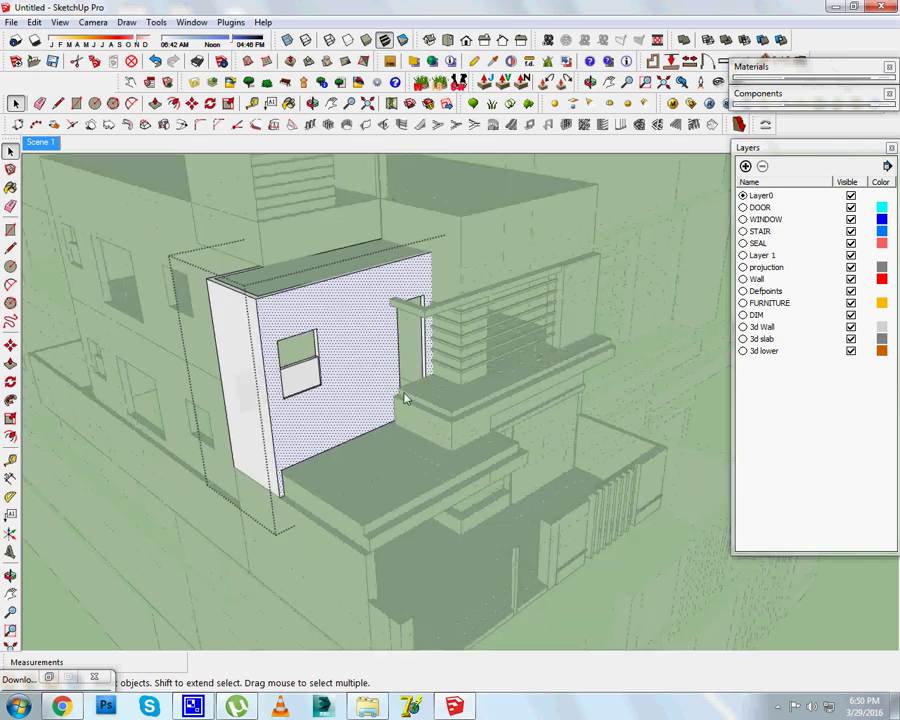
pyautogui.scroll(2, 400, 396)
pyautogui.click(685, 565)
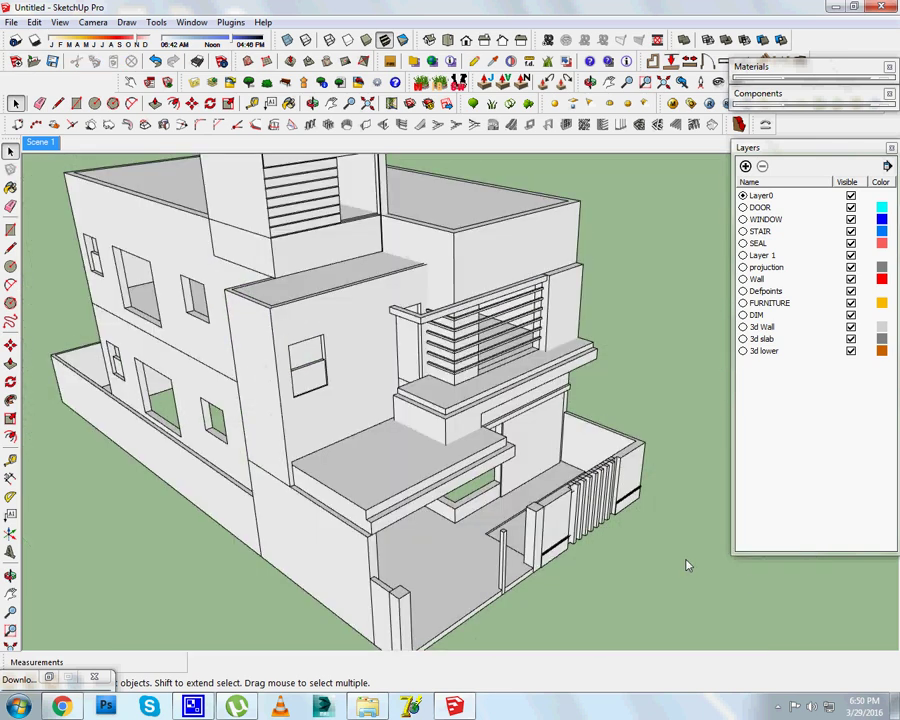
pyautogui.click(281, 352)
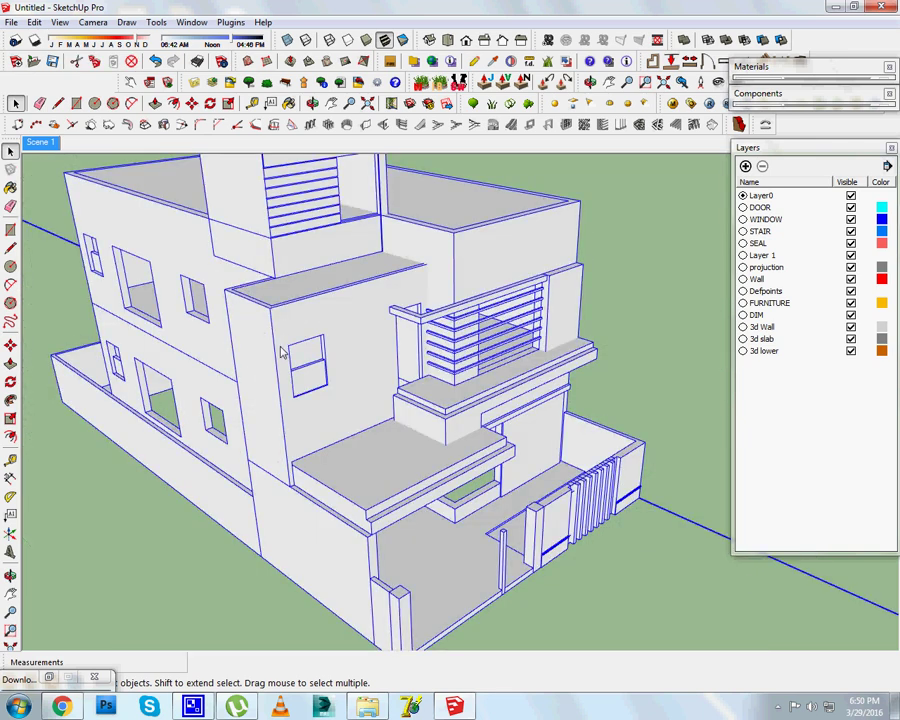
# Reopen the upper front wall group, collapse the Layers panel and expand Materials showing Wood.
pyautogui.doubleClick(334, 312)
pyautogui.scroll(2, 268, 318)
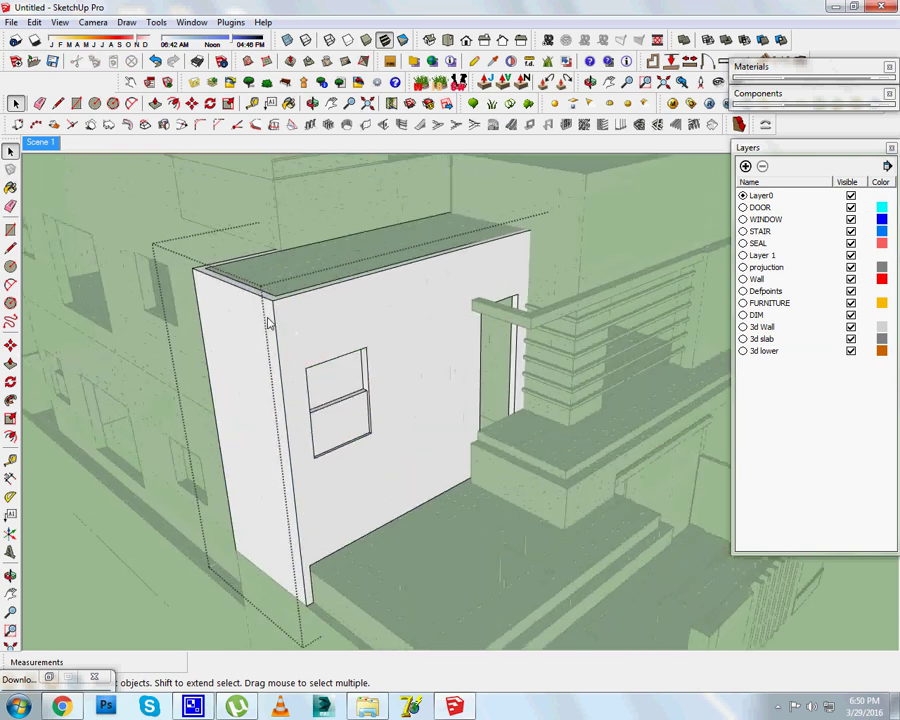
pyautogui.scroll(1, 268, 318)
pyautogui.click(780, 148)
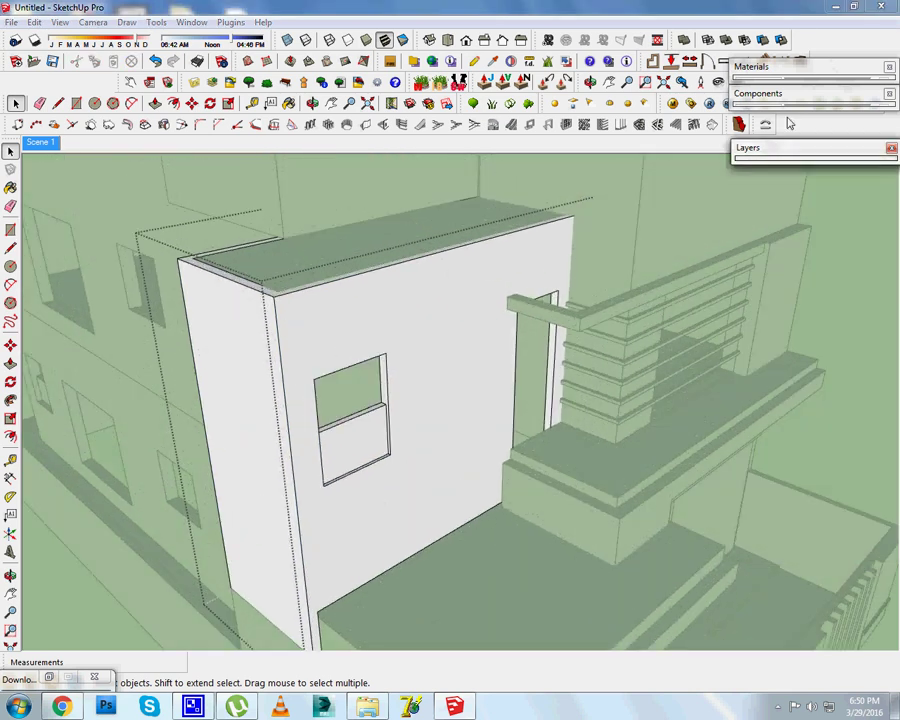
pyautogui.click(785, 67)
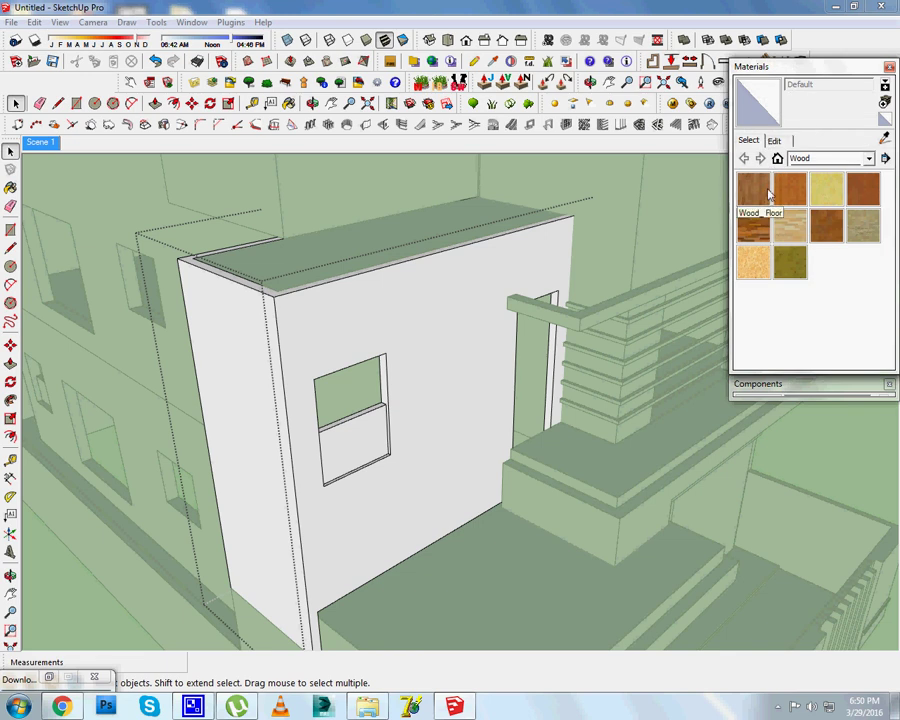
# Browse the Water and Tile material collections, then settle on the plain Colors collection.
pyautogui.click(192, 22)
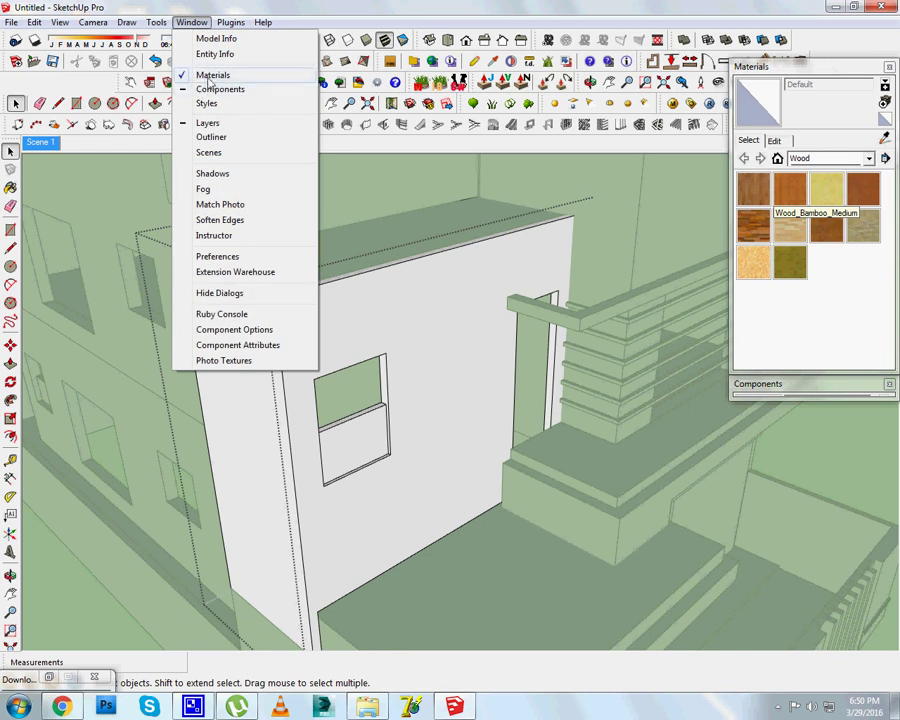
pyautogui.click(816, 68)
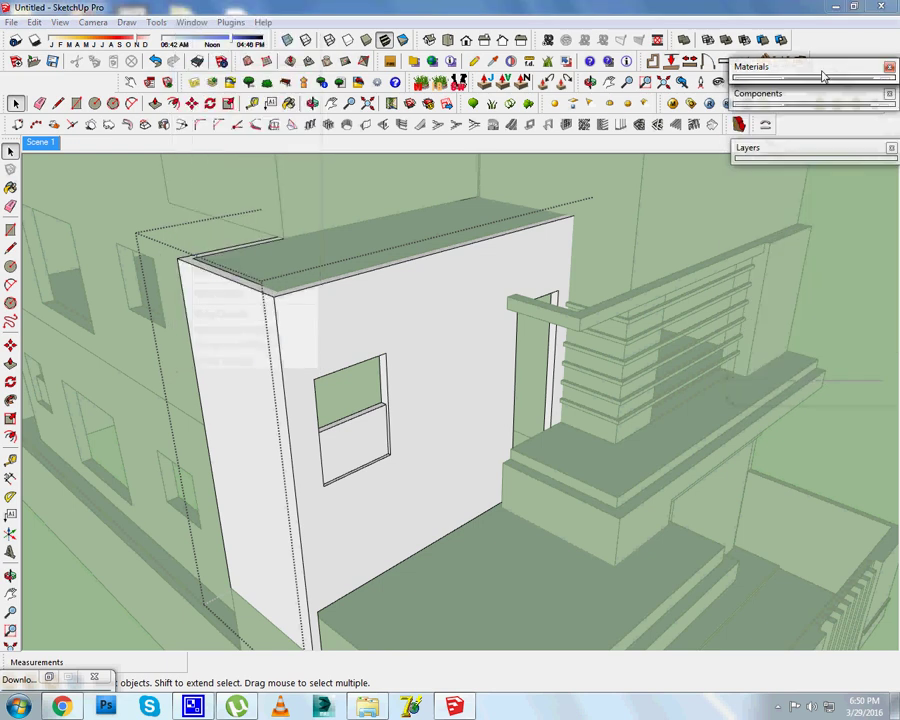
pyautogui.click(816, 67)
pyautogui.click(800, 163)
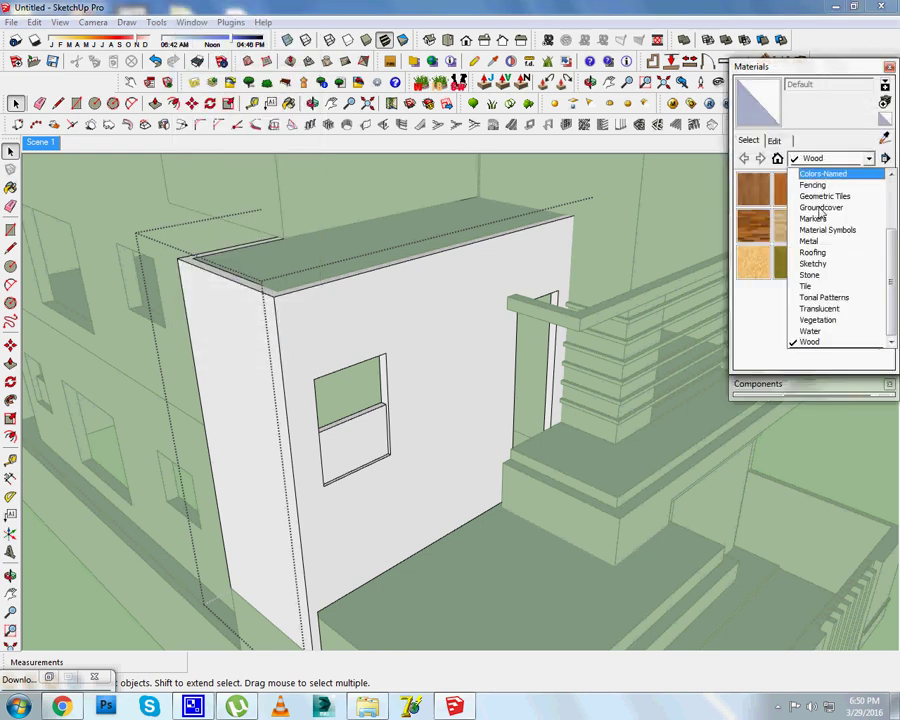
pyautogui.click(822, 328)
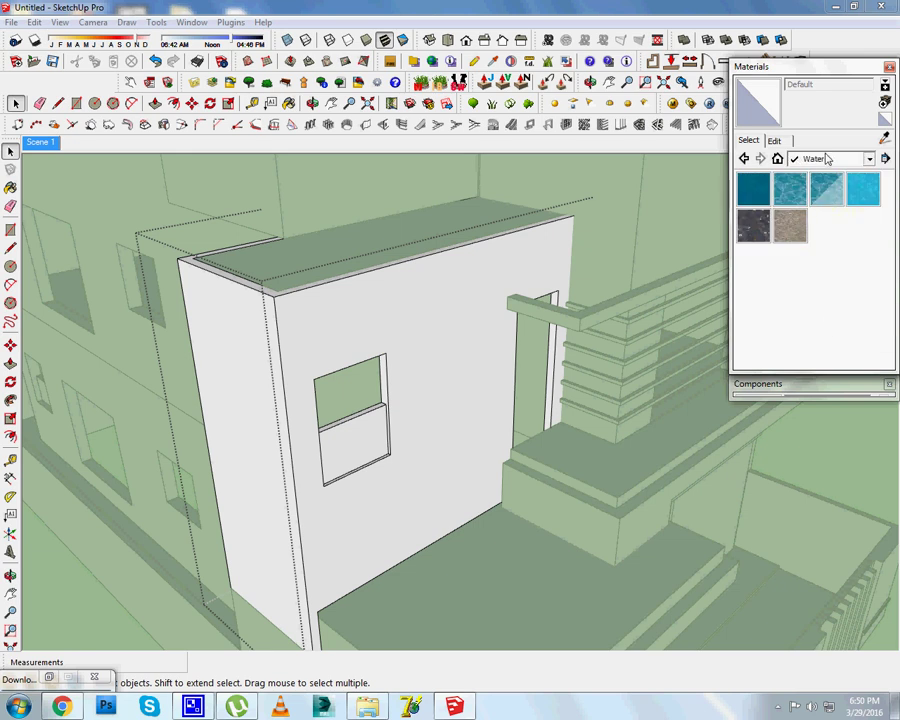
pyautogui.click(800, 158)
pyautogui.click(812, 283)
pyautogui.click(820, 158)
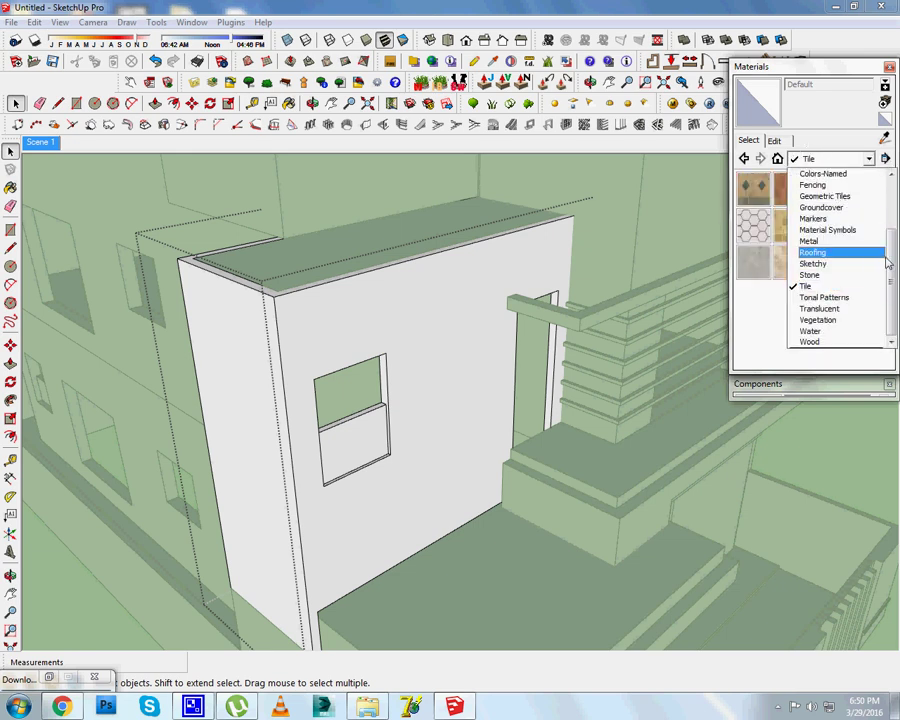
pyautogui.scroll(3, 840, 255)
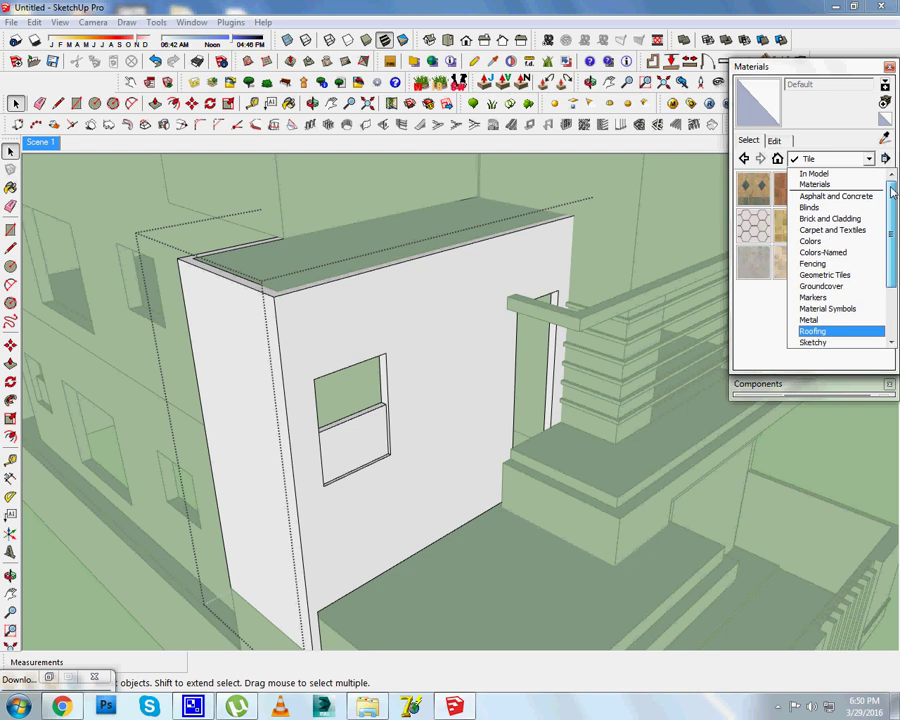
pyautogui.click(822, 241)
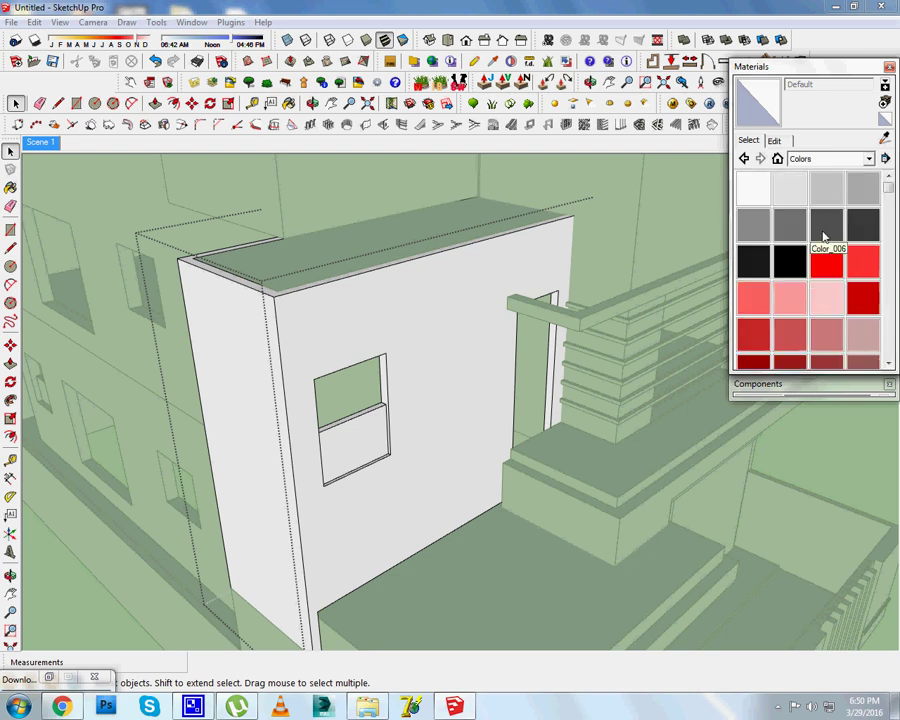
# Paint the upper front wall block dark grey with Color_007.
pyautogui.click(866, 230)
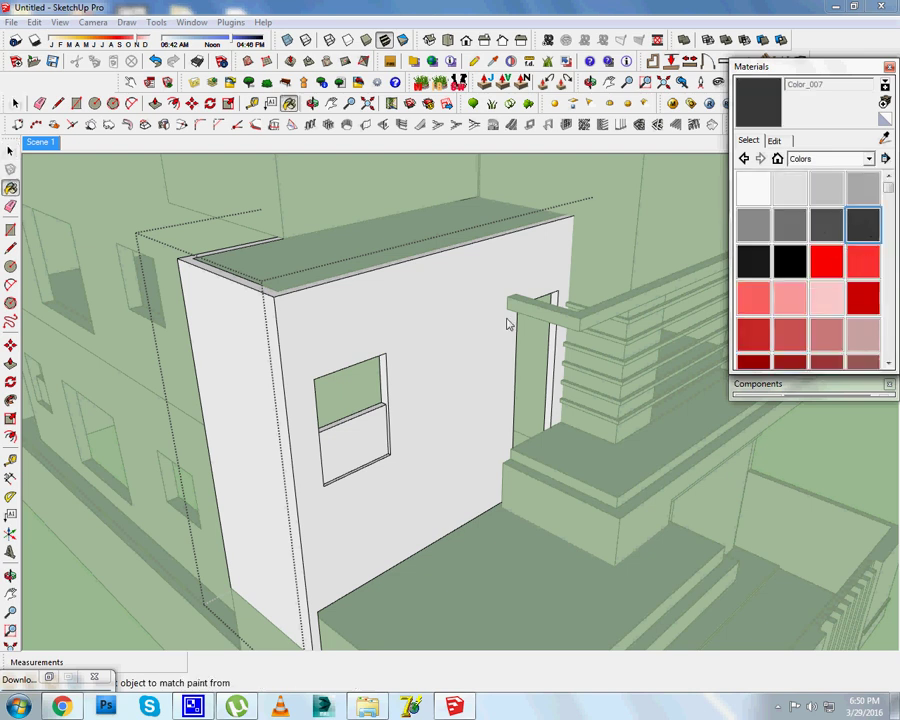
pyautogui.click(505, 345)
pyautogui.moveTo(330, 440)
pyautogui.mouseDown(button='middle')
pyautogui.moveTo(277, 395)
pyautogui.moveTo(36, 128)
pyautogui.mouseUp(button='middle')
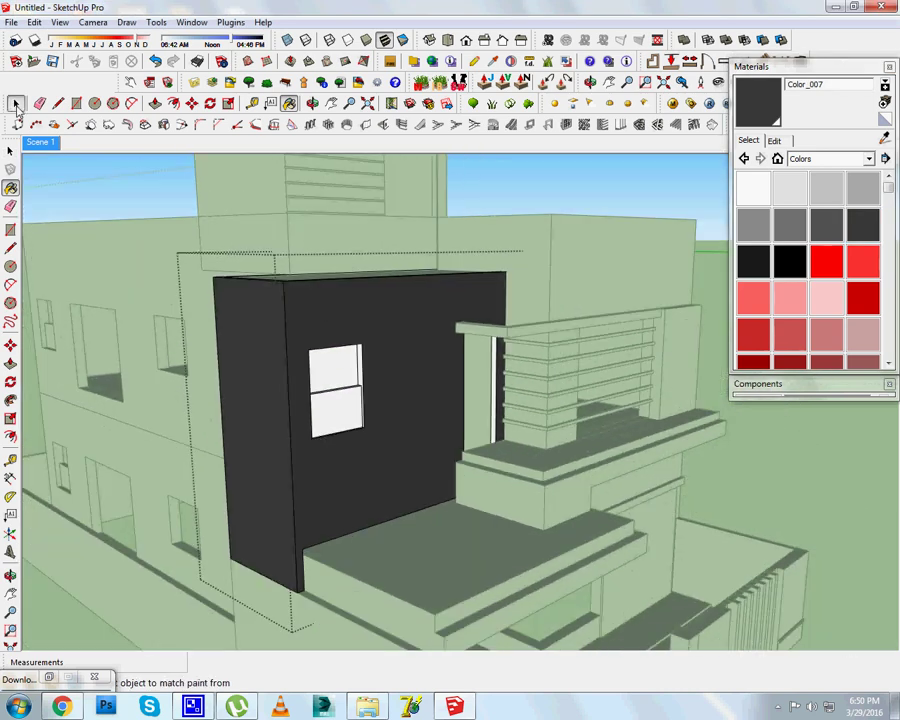
# Return to the Scene 1 view and start a V-Ray render.
pyautogui.click(11, 150)
pyautogui.click(40, 142)
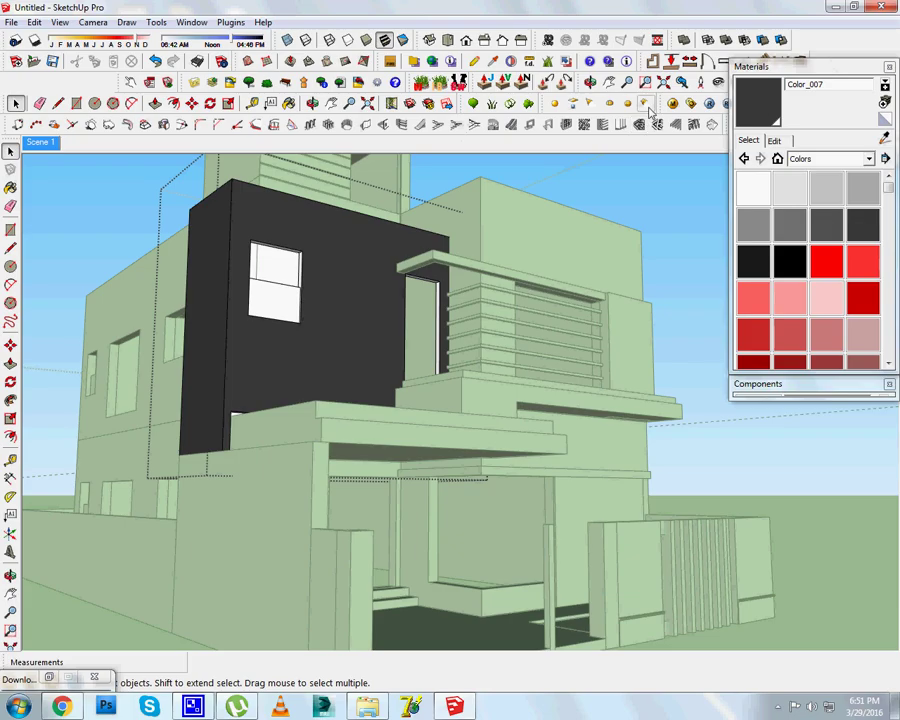
pyautogui.click(710, 106)
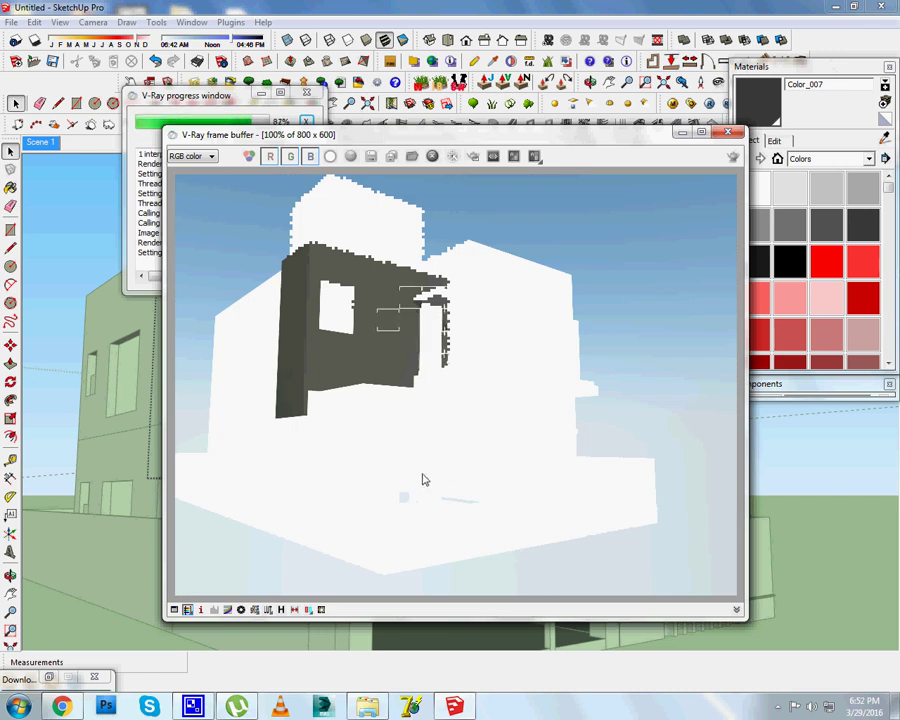
# Close the V-Ray frame buffer and progress windows, then paint the house light grey Color_001.
pyautogui.click(732, 134)
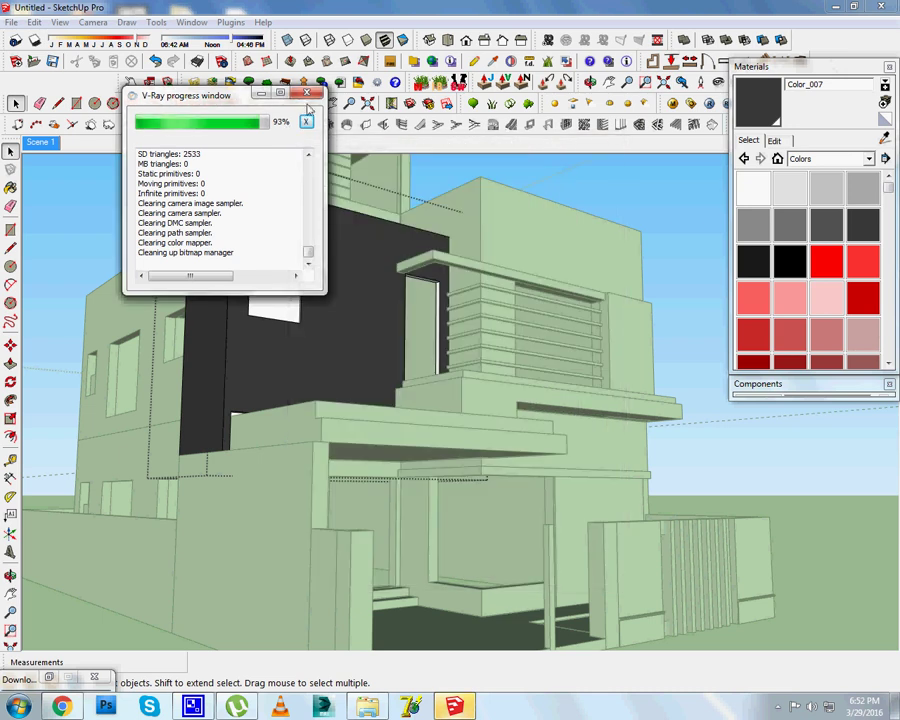
pyautogui.click(307, 93)
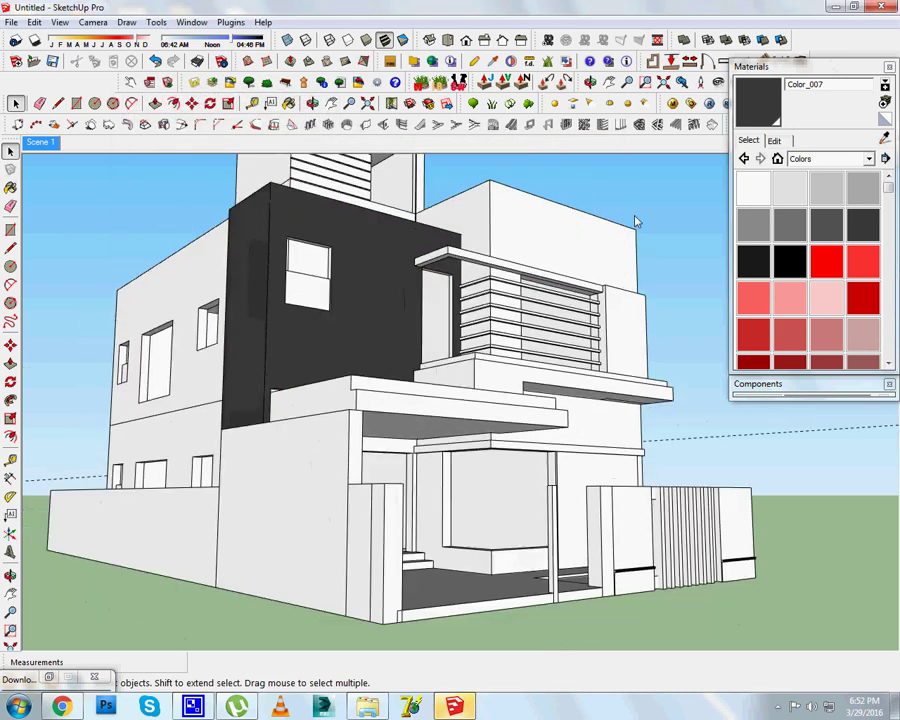
pyautogui.click(789, 187)
pyautogui.click(593, 250)
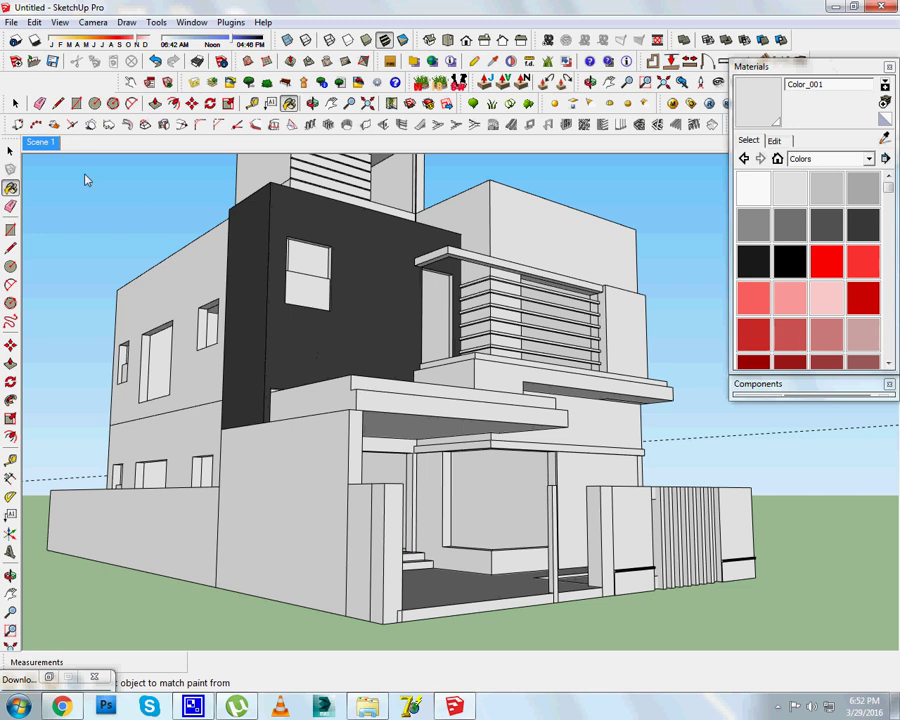
# From the Scene 1 view, turn off V-Ray ambient occlusion and launch a fresh render.
pyautogui.click(41, 144)
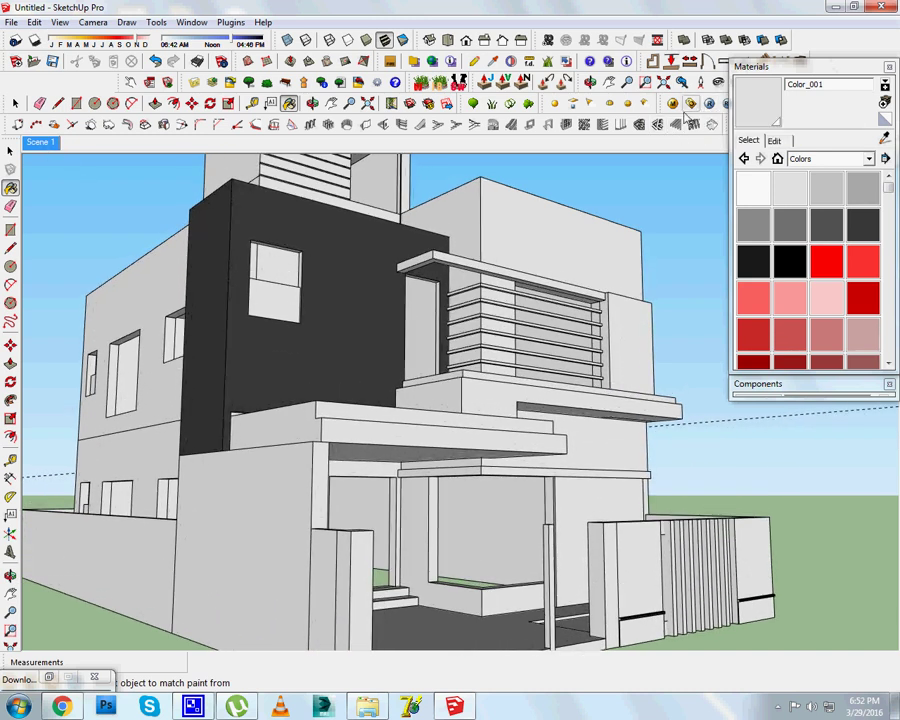
pyautogui.click(690, 102)
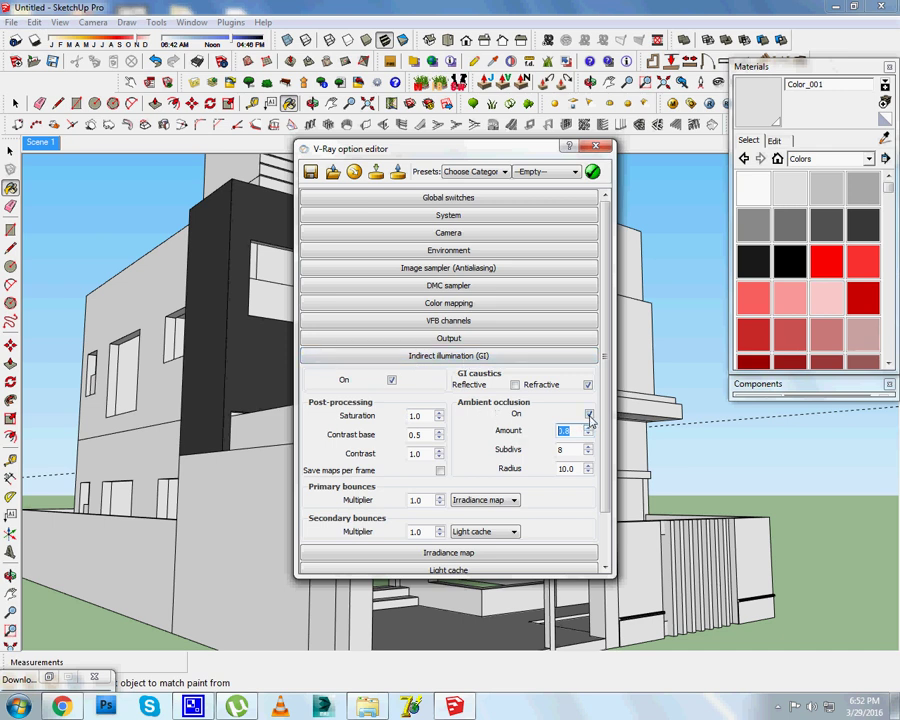
pyautogui.click(589, 414)
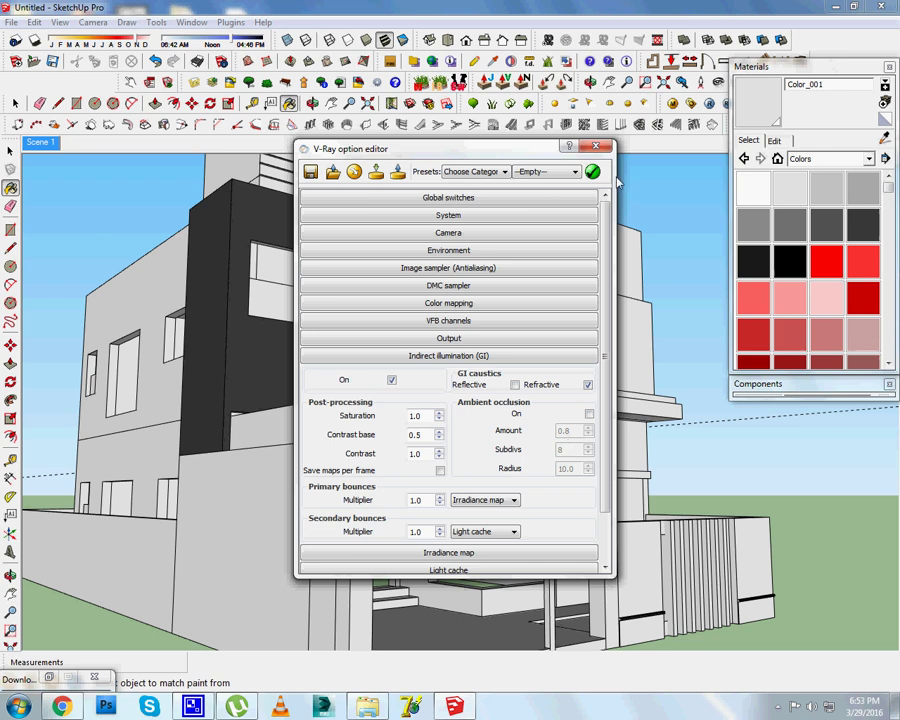
pyautogui.click(596, 147)
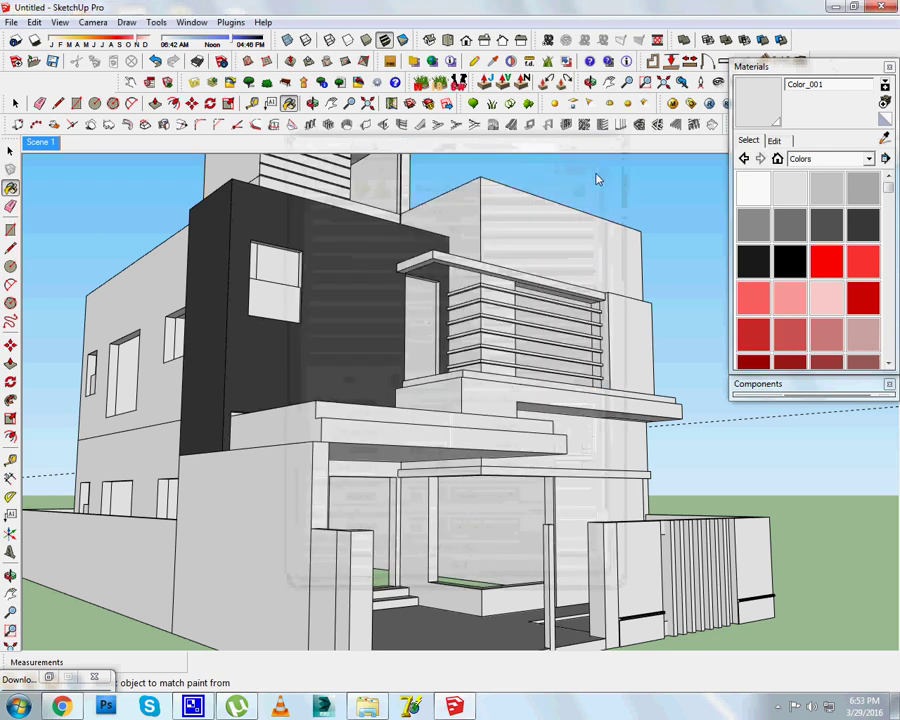
pyautogui.click(690, 103)
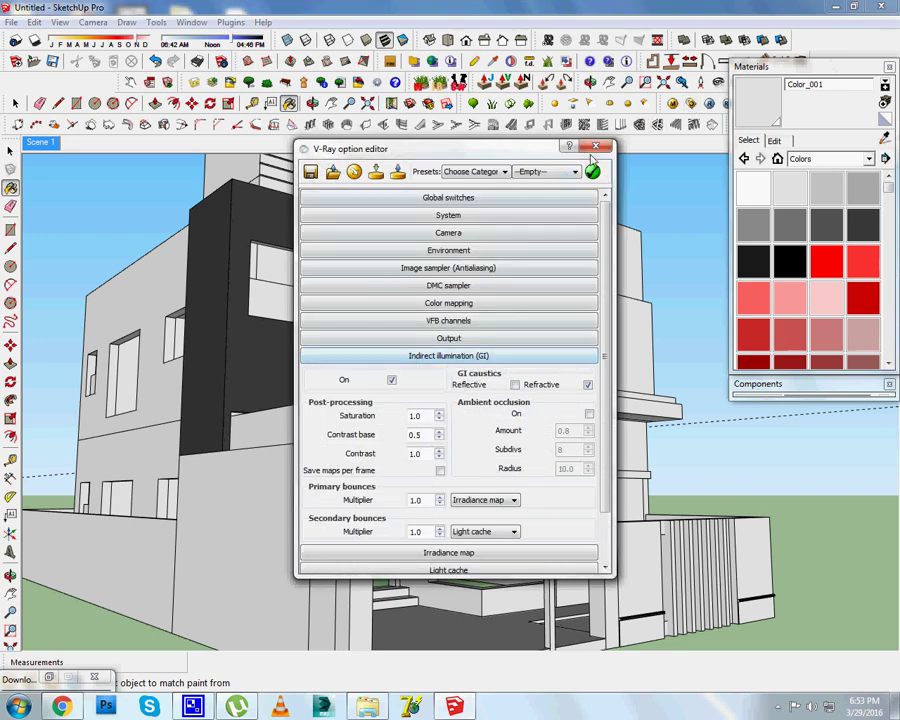
pyautogui.click(595, 148)
pyautogui.click(711, 105)
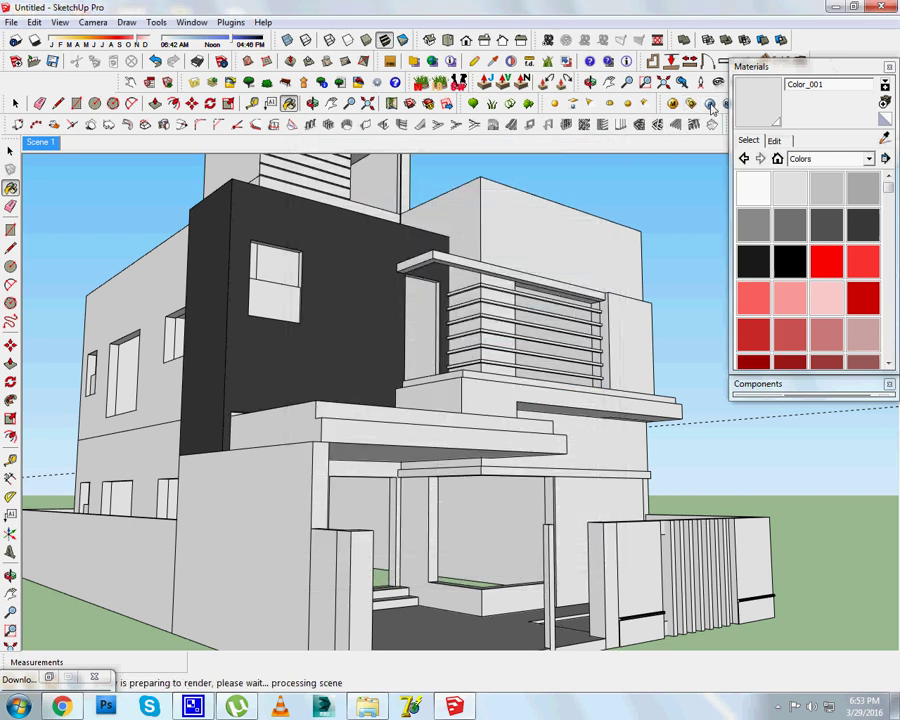
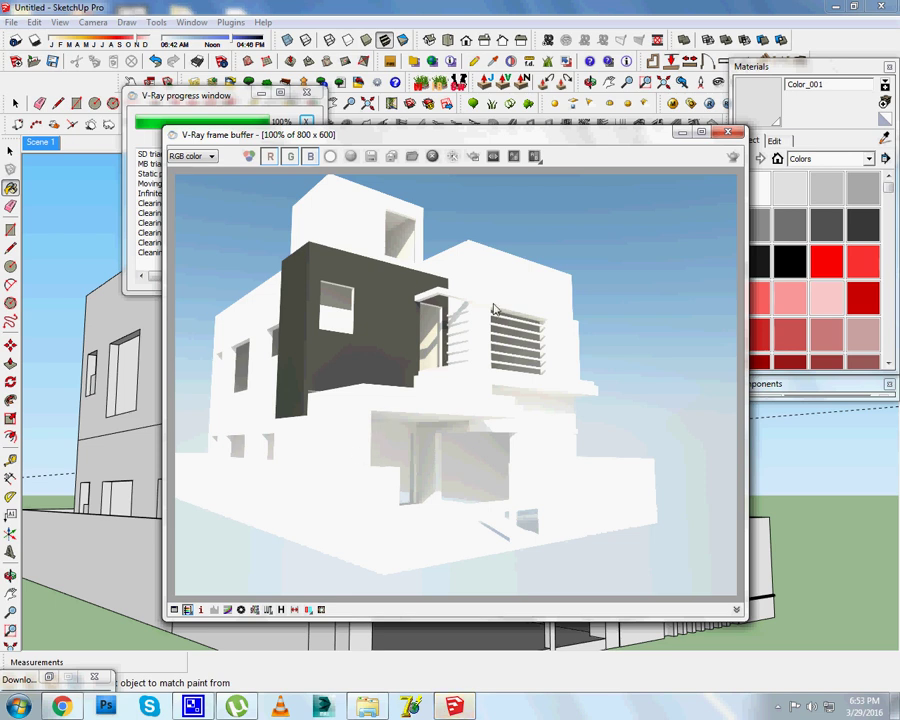
# Enable V-Ray ambient occlusion, keeping amount 0.8 and raising subdivisions to 20.
pyautogui.click(510, 95)
pyautogui.click(689, 104)
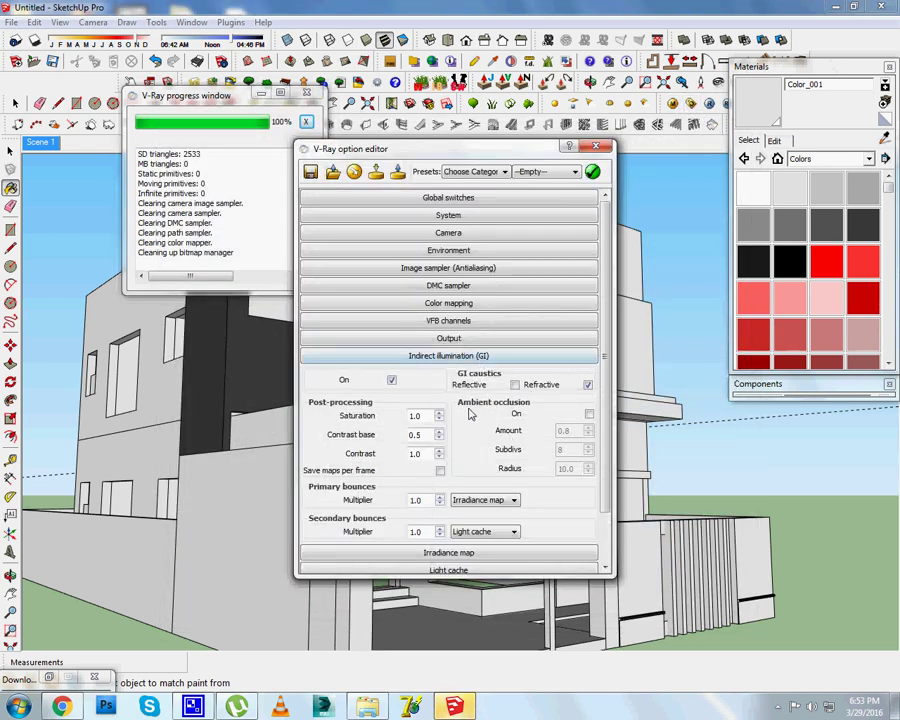
pyautogui.click(589, 414)
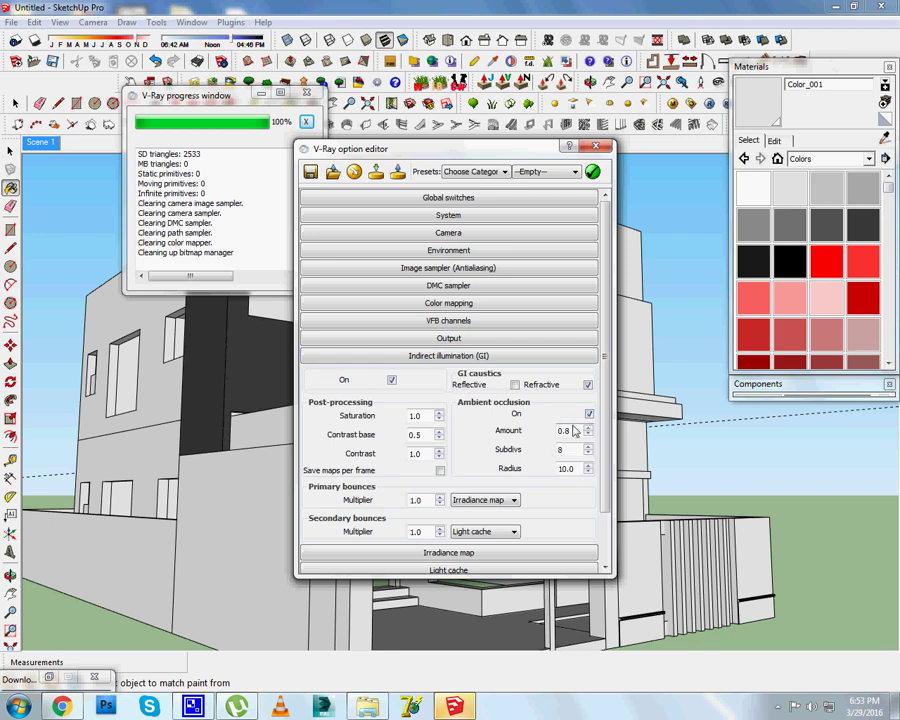
pyautogui.doubleClick(565, 430)
pyautogui.doubleClick(563, 450)
pyautogui.write('20')
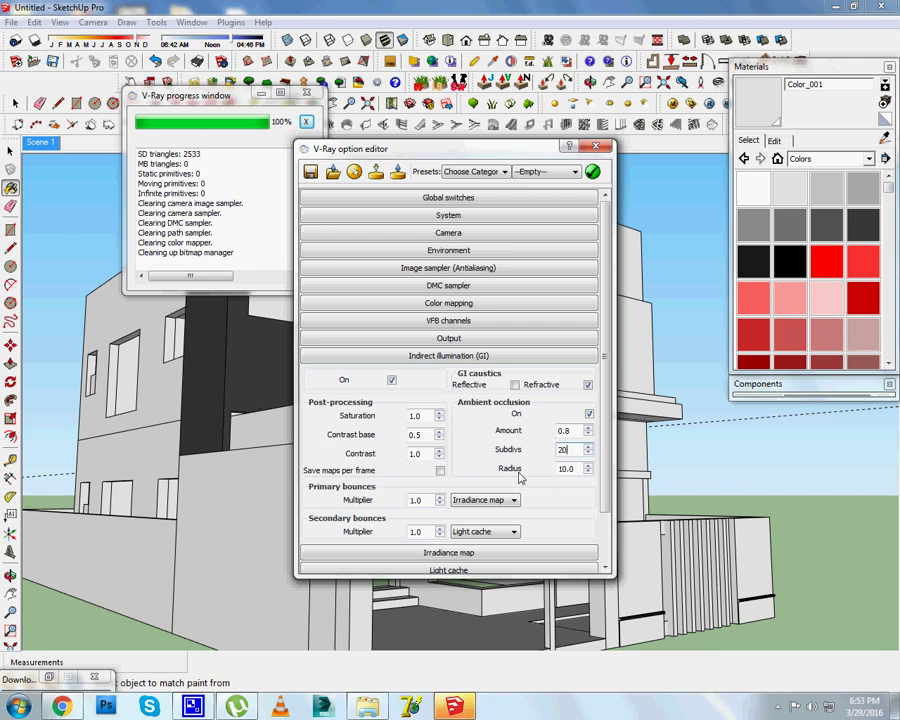
pyautogui.press('Tab')
# Run a test V-Ray render with ambient occlusion, then close the frame buffer.
pyautogui.click(545, 460)
pyautogui.click(597, 148)
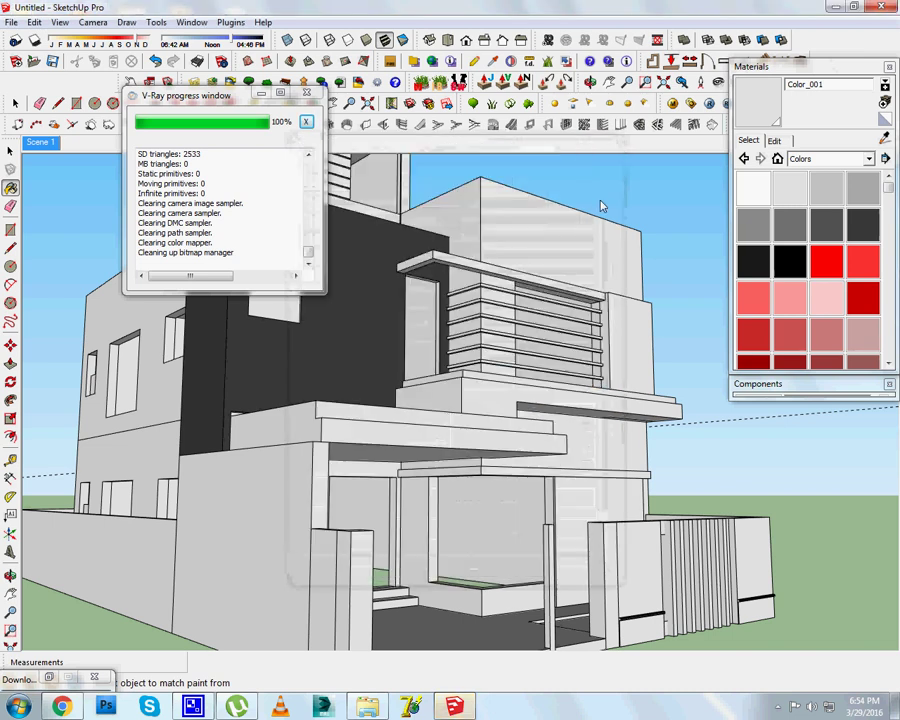
pyautogui.click(492, 68)
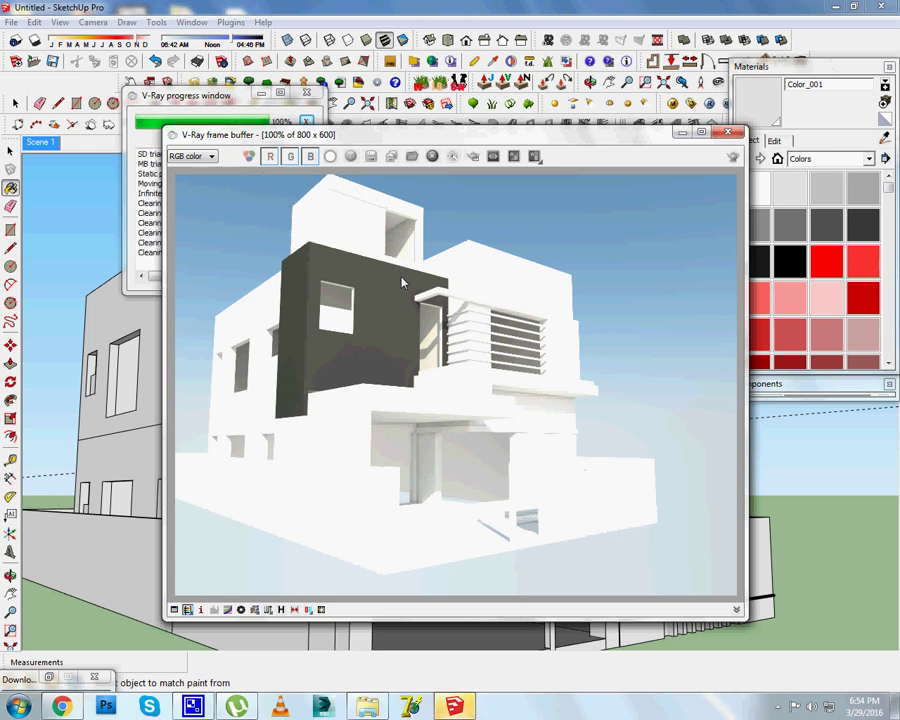
pyautogui.click(727, 134)
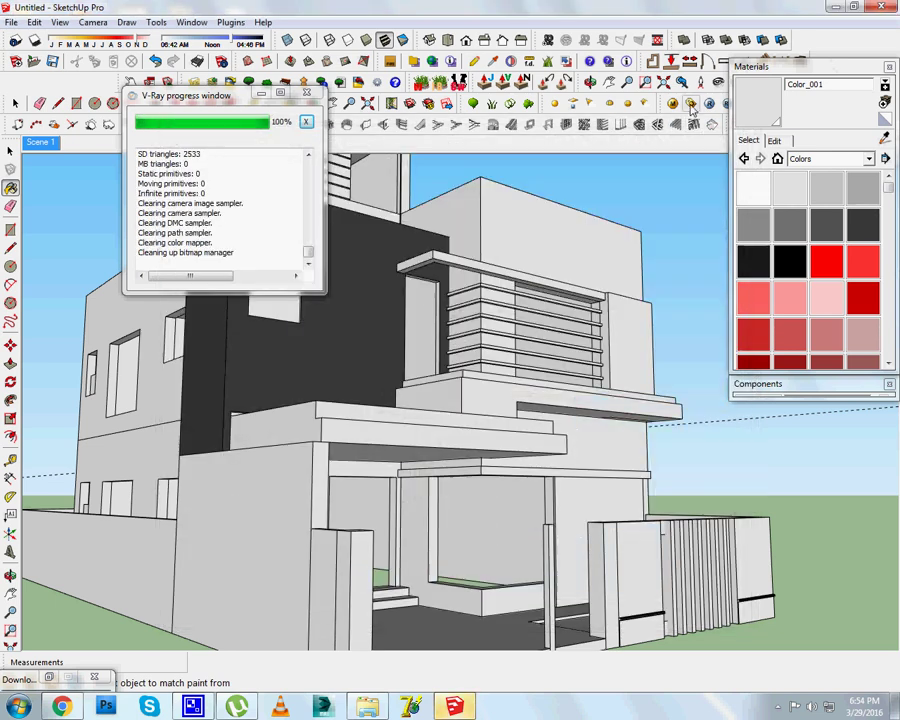
pyautogui.click(487, 80)
# Set the GI skylight sun to intensity 0.5, size 6.0 and shadow subdivisions 32.
pyautogui.click(480, 249)
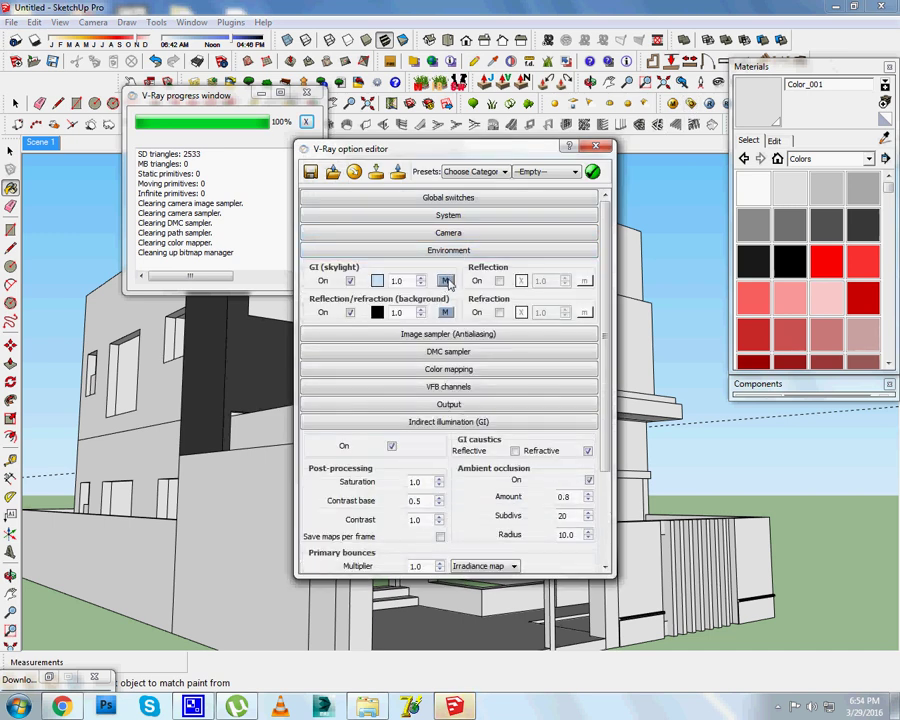
pyautogui.click(446, 281)
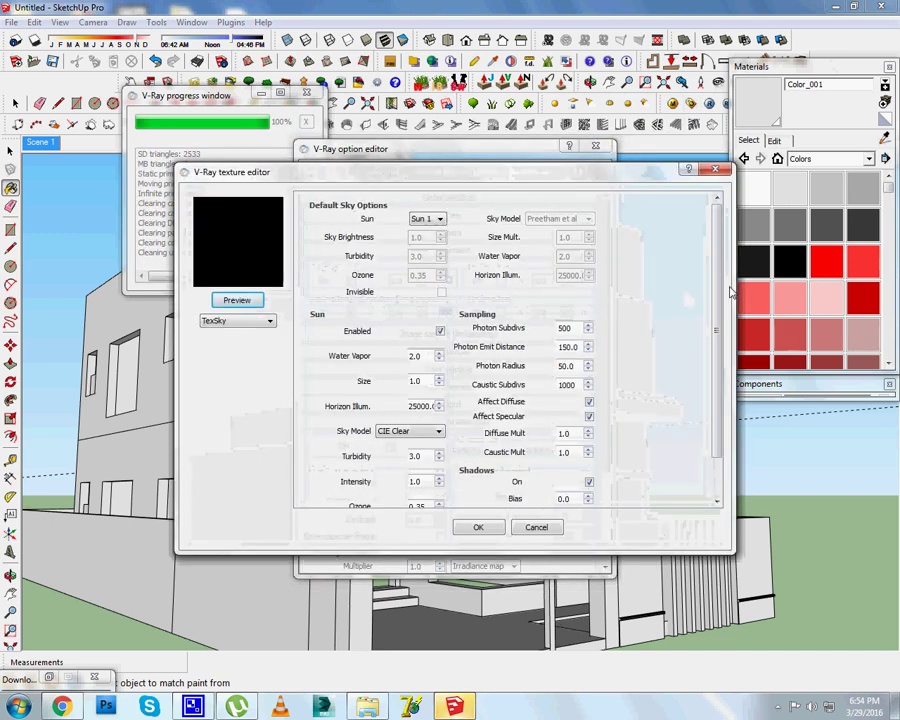
pyautogui.scroll(-2, 720, 290)
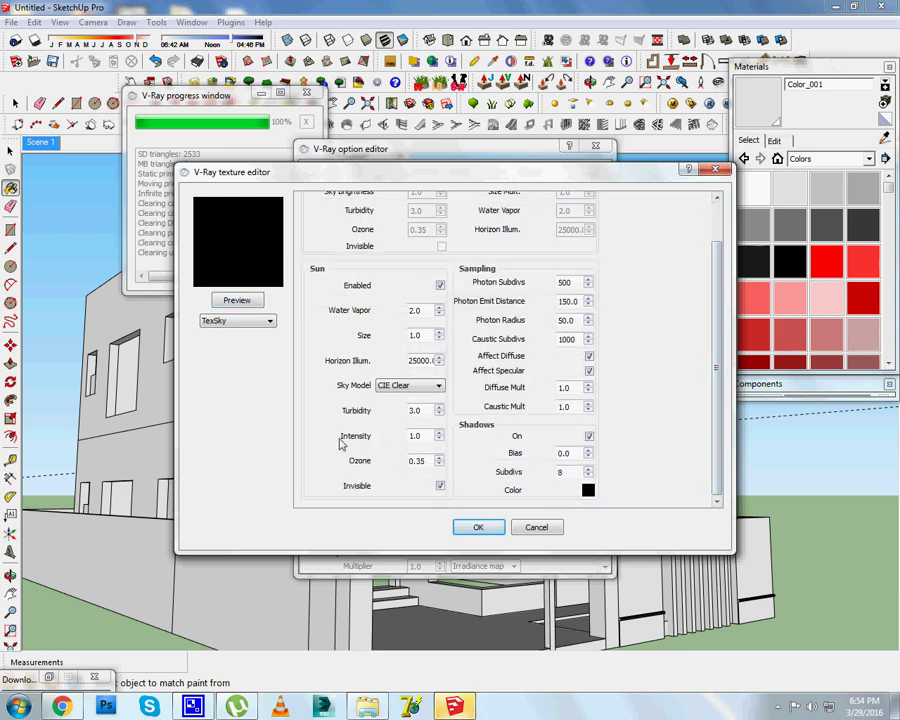
pyautogui.doubleClick(412, 436)
pyautogui.write('.5')
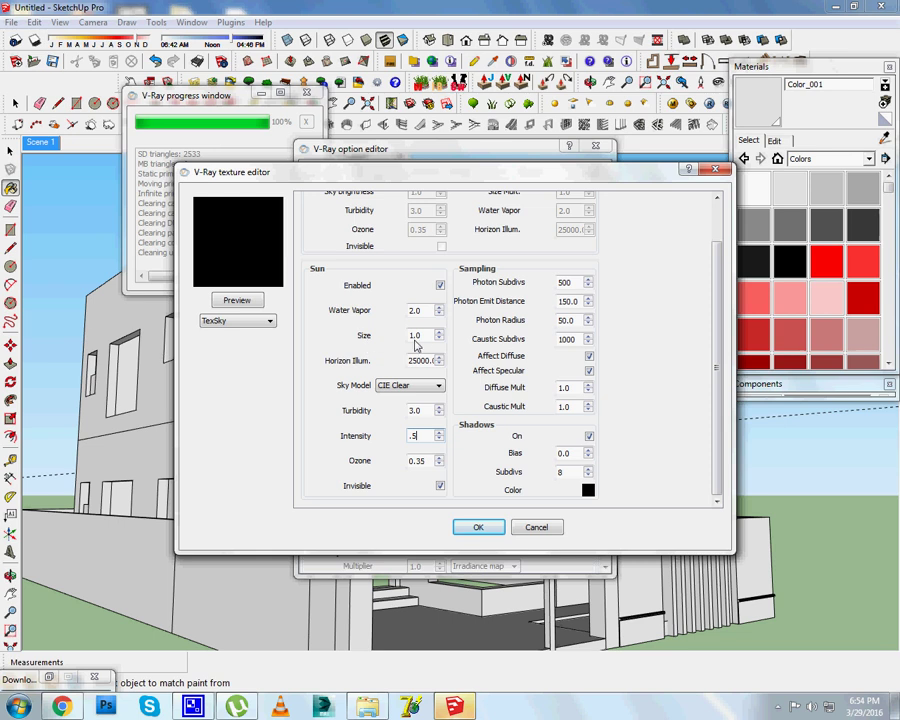
pyautogui.doubleClick(415, 336)
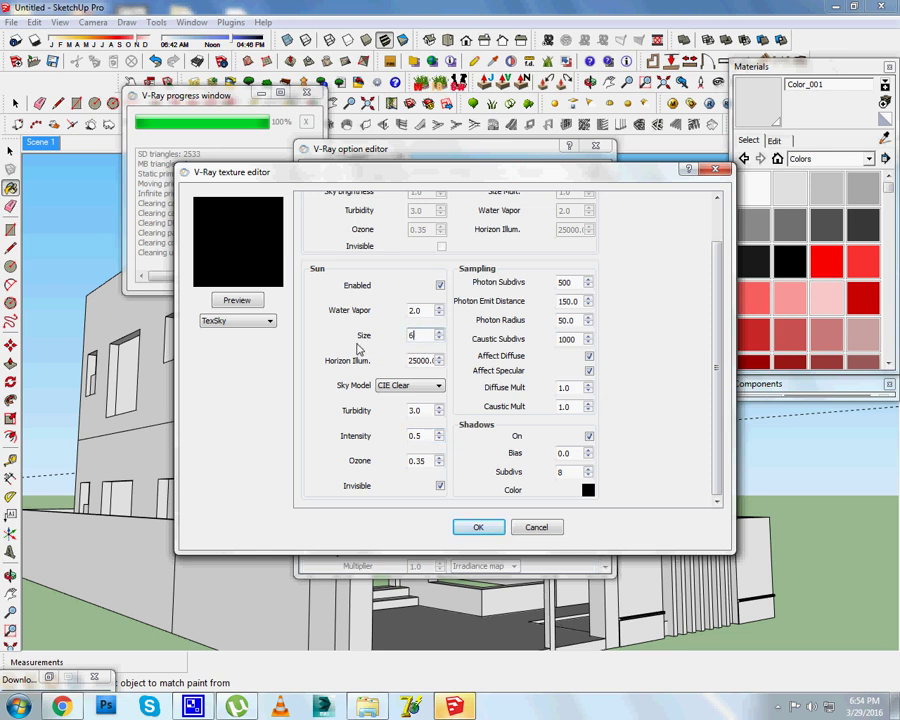
pyautogui.doubleClick(566, 472)
pyautogui.write('32')
pyautogui.click(478, 527)
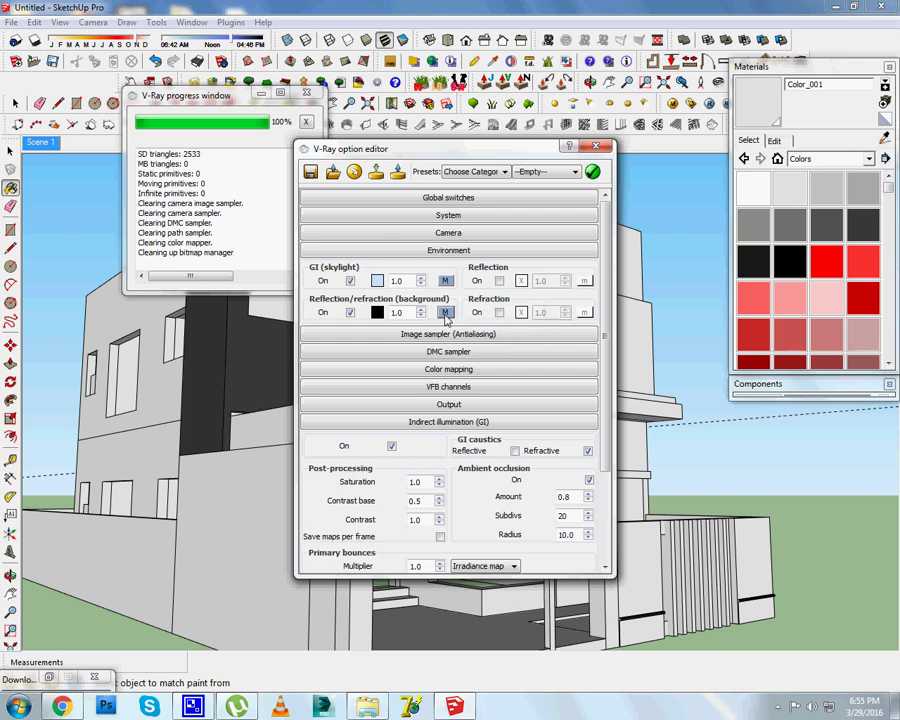
# Confirm the background TexSky settings and start a new V-Ray render.
pyautogui.click(445, 313)
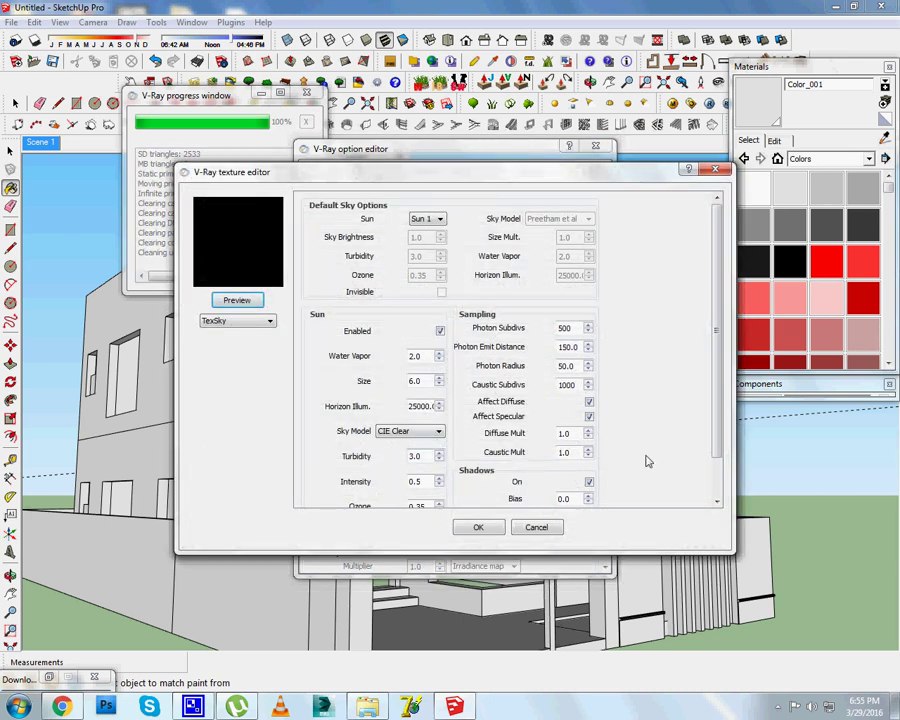
pyautogui.scroll(-3, 718, 366)
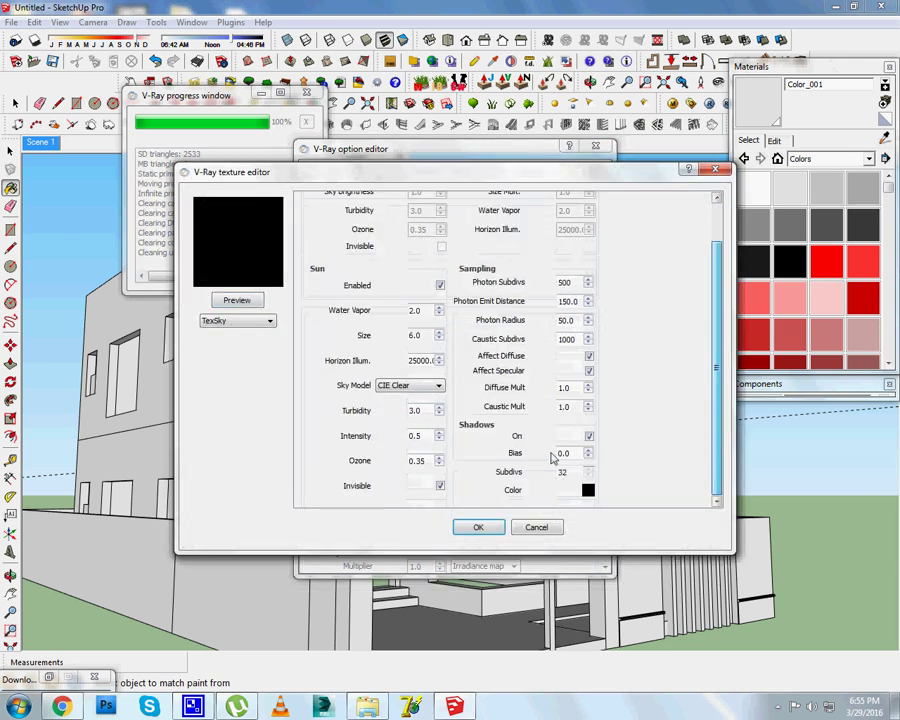
pyautogui.click(466, 527)
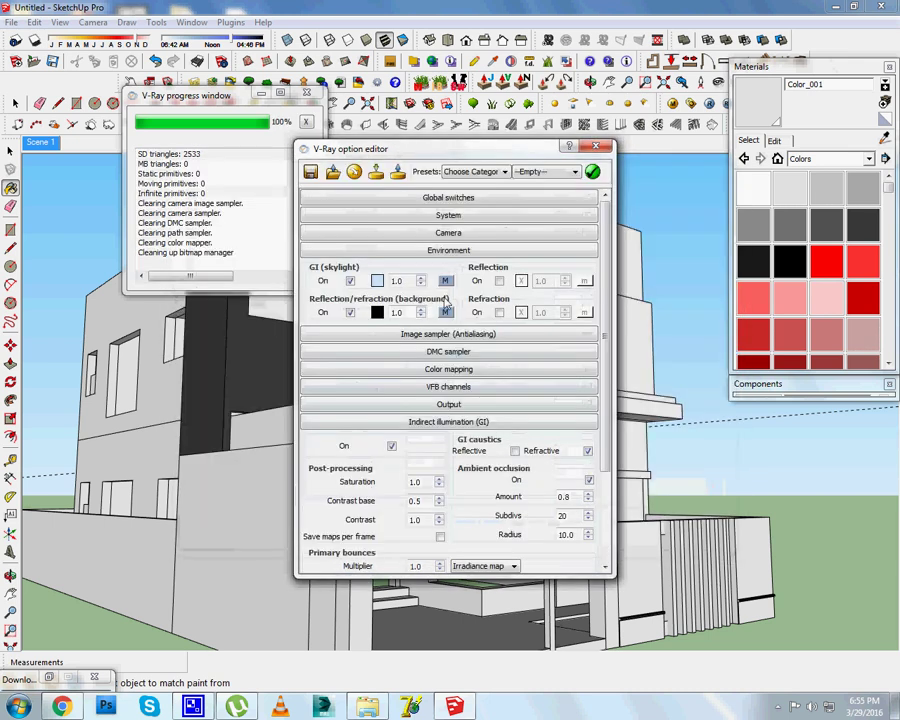
pyautogui.click(594, 174)
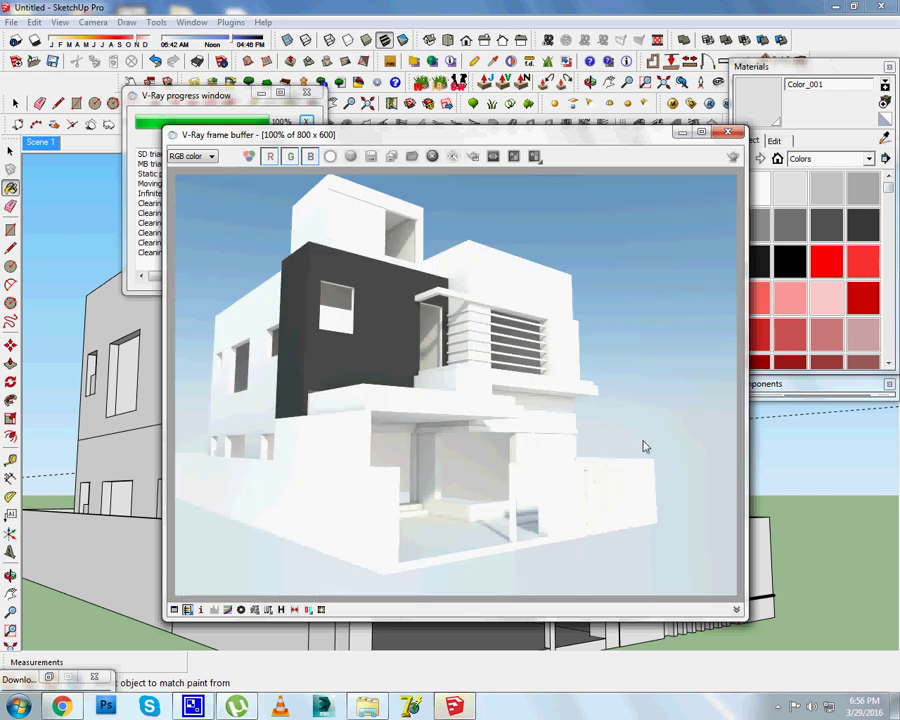
# Close the render window and orbit out to see the whole house and ground.
pyautogui.click(727, 132)
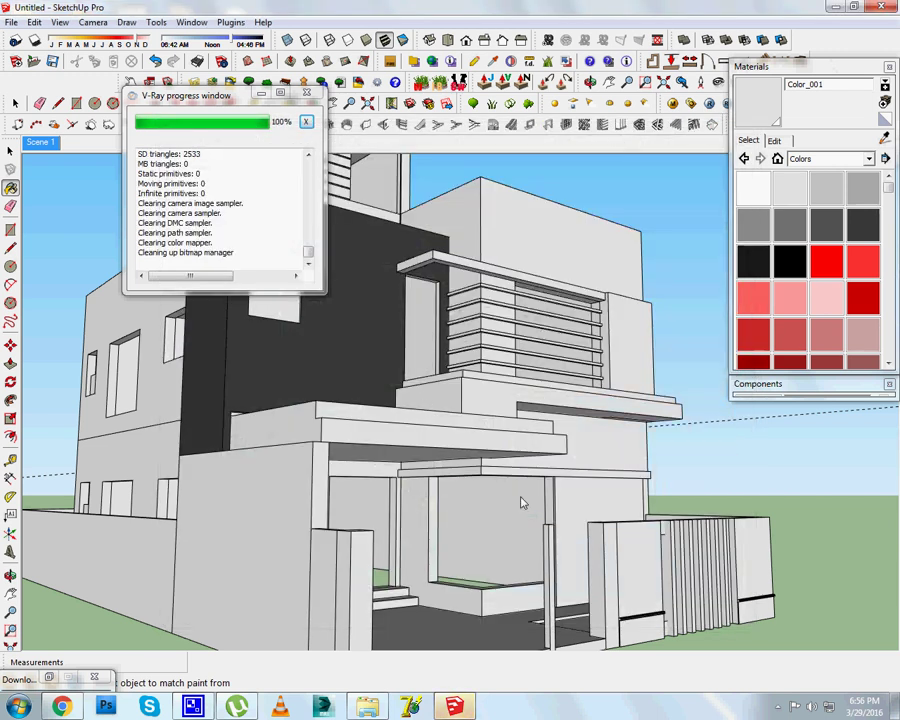
pyautogui.click(779, 707)
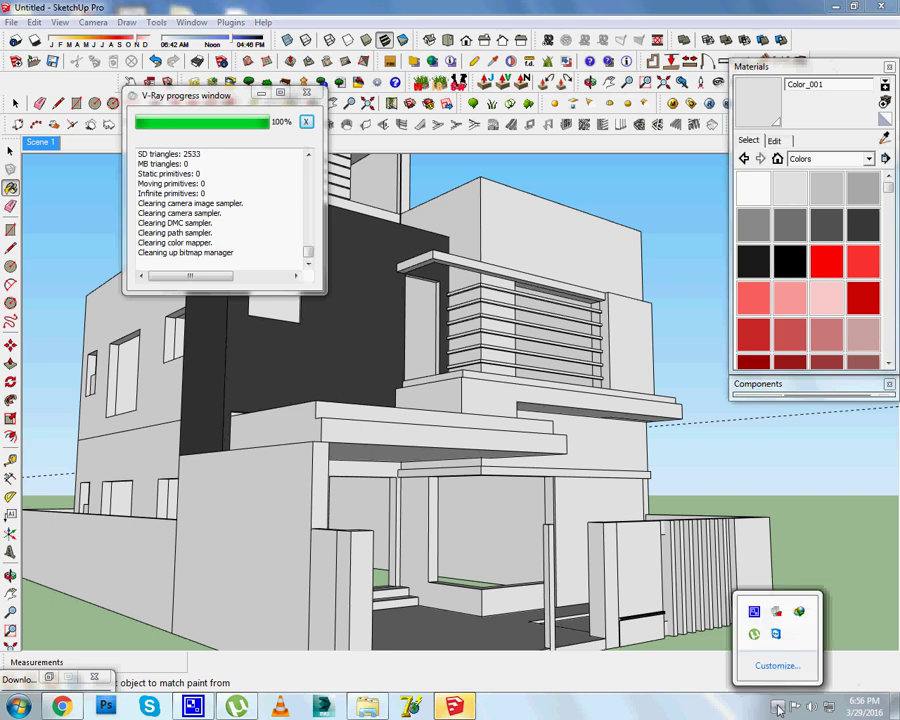
pyautogui.rightClick(754, 634)
pyautogui.click(535, 447)
pyautogui.scroll(-5, 535, 447)
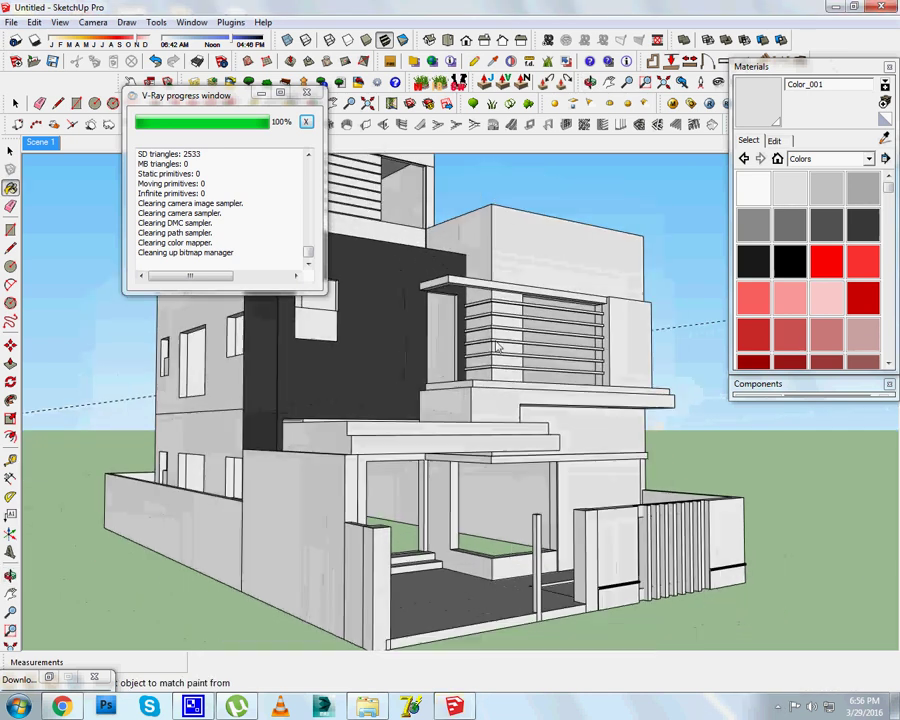
pyautogui.moveTo(535, 447); pyautogui.dragTo(506, 444, button='middle')
pyautogui.click(733, 101)
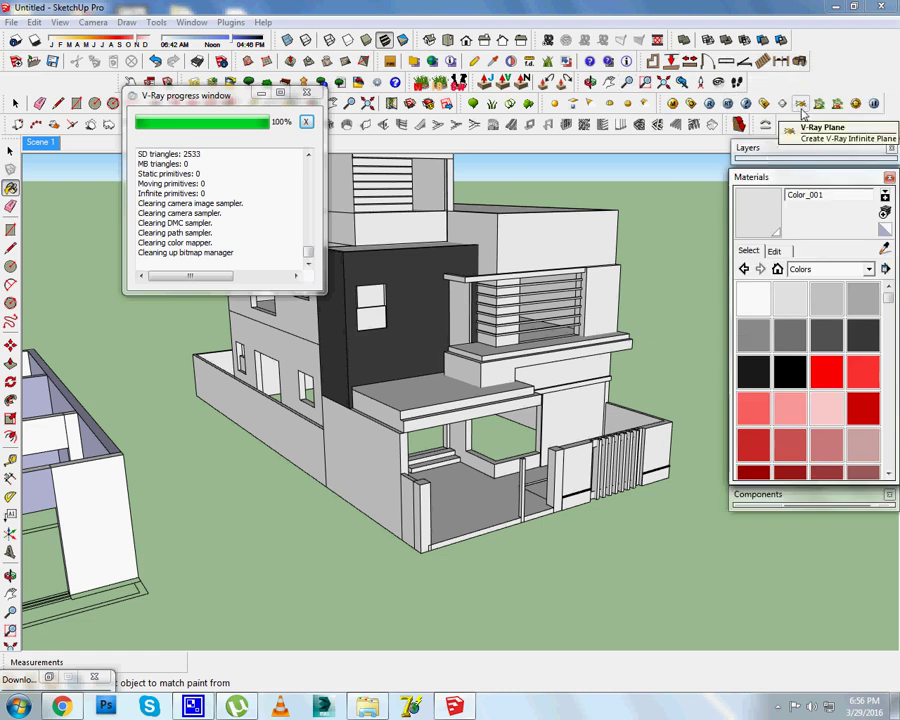
# Place a V-Ray infinite ground plane, pick Color_002, and return to Scene 1.
pyautogui.click(801, 104)
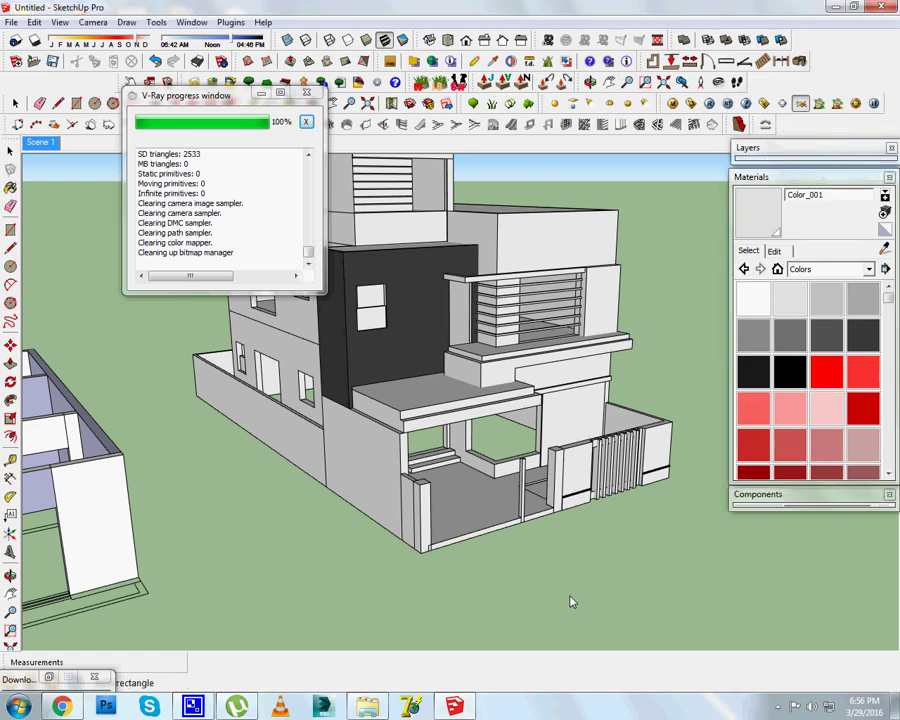
pyautogui.click(595, 599)
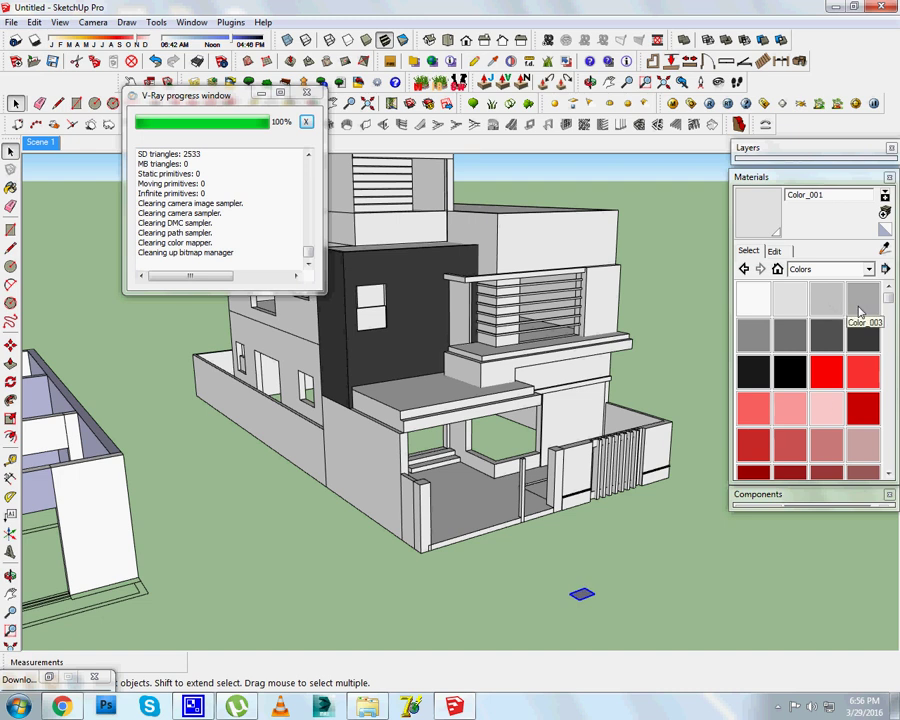
pyautogui.click(840, 310)
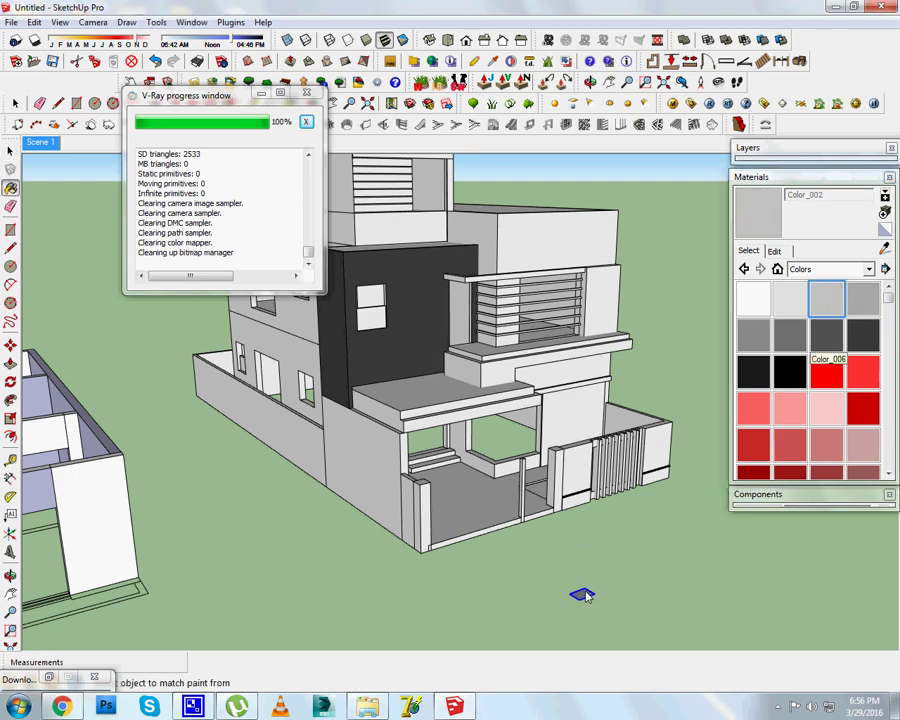
pyautogui.click(38, 144)
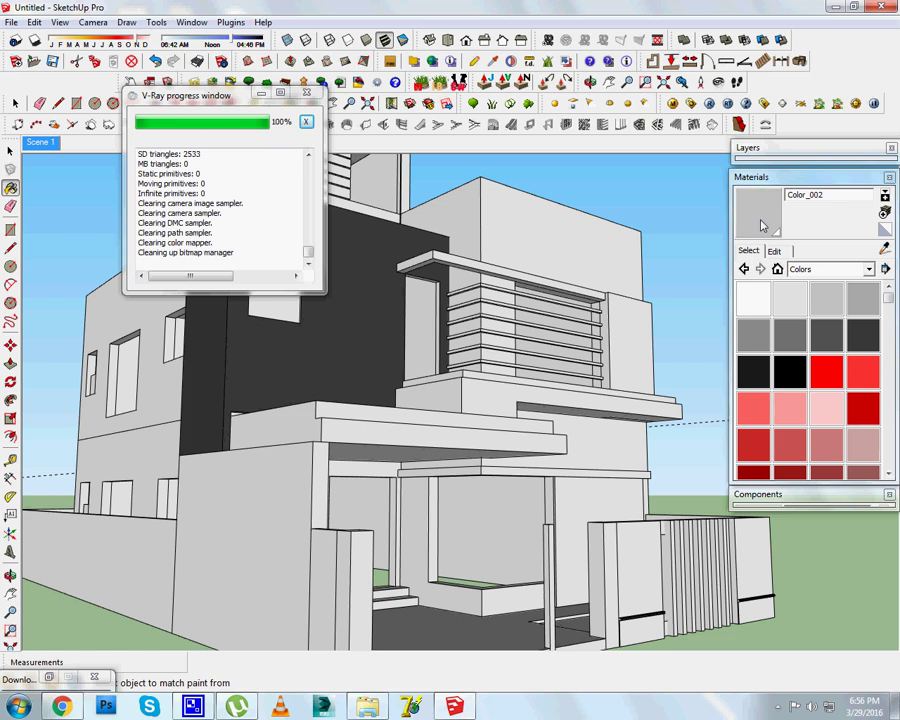
pyautogui.click(499, 80)
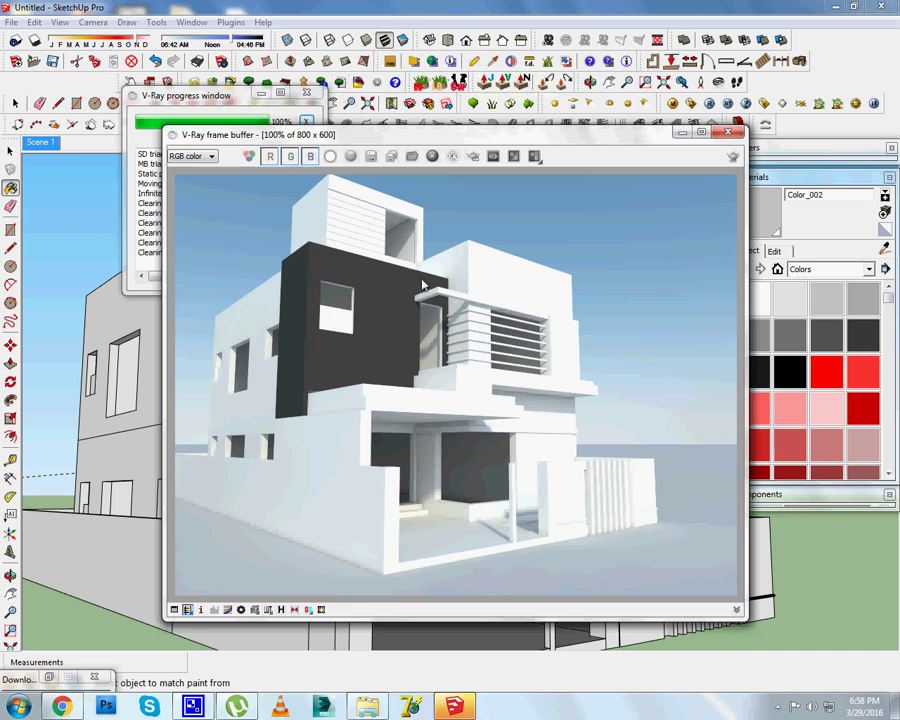
pyautogui.scroll(2, 407, 428)
pyautogui.scroll(-2, 484, 399)
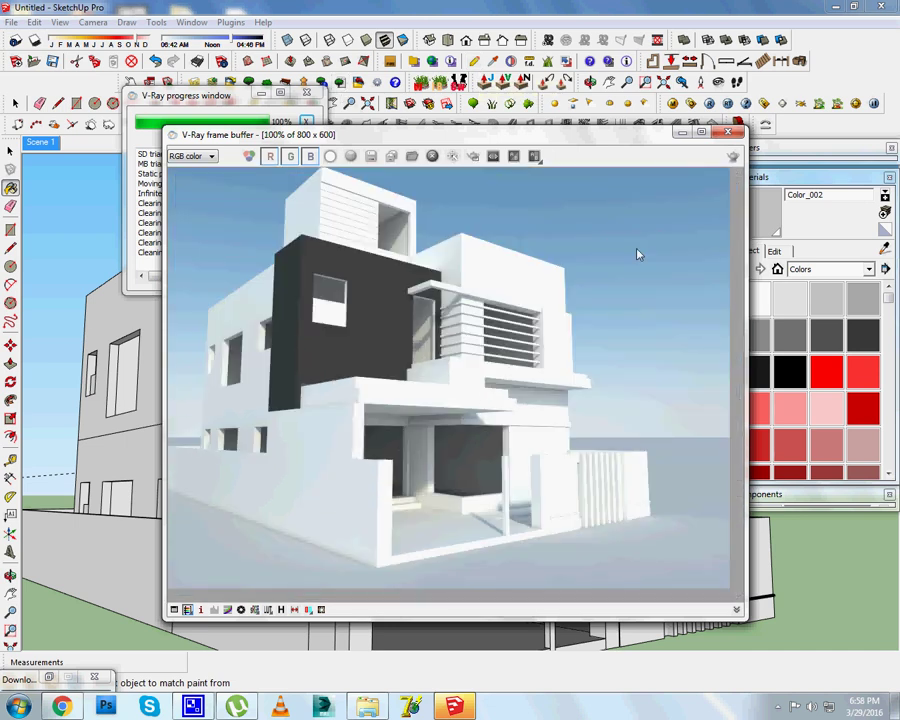
pyautogui.click(727, 134)
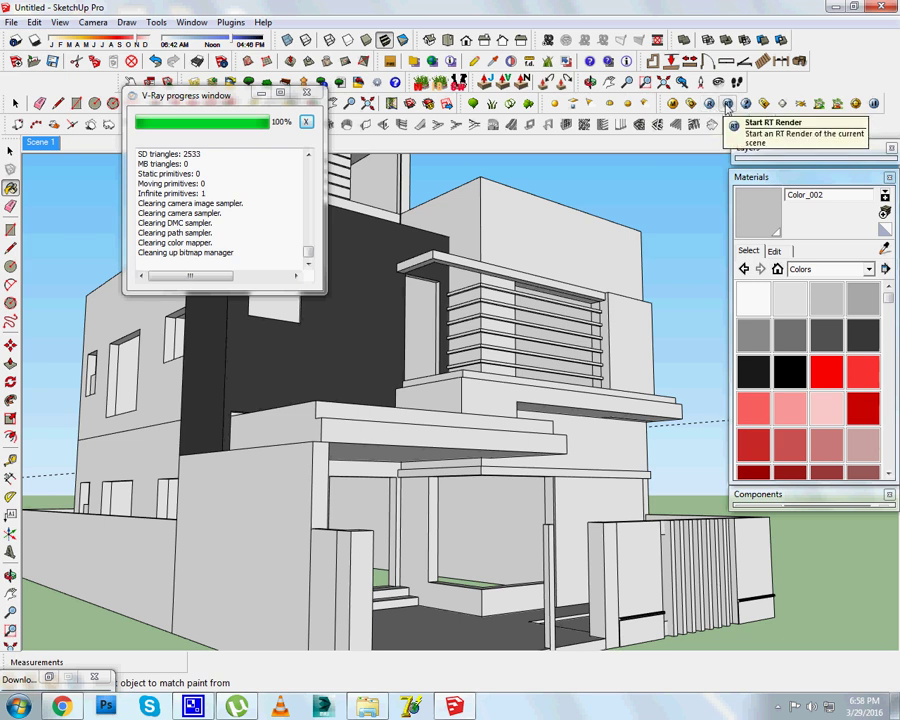
# Change the V-Ray output width from 800 to 400, giving a 400 × 300 image.
pyautogui.click(687, 61)
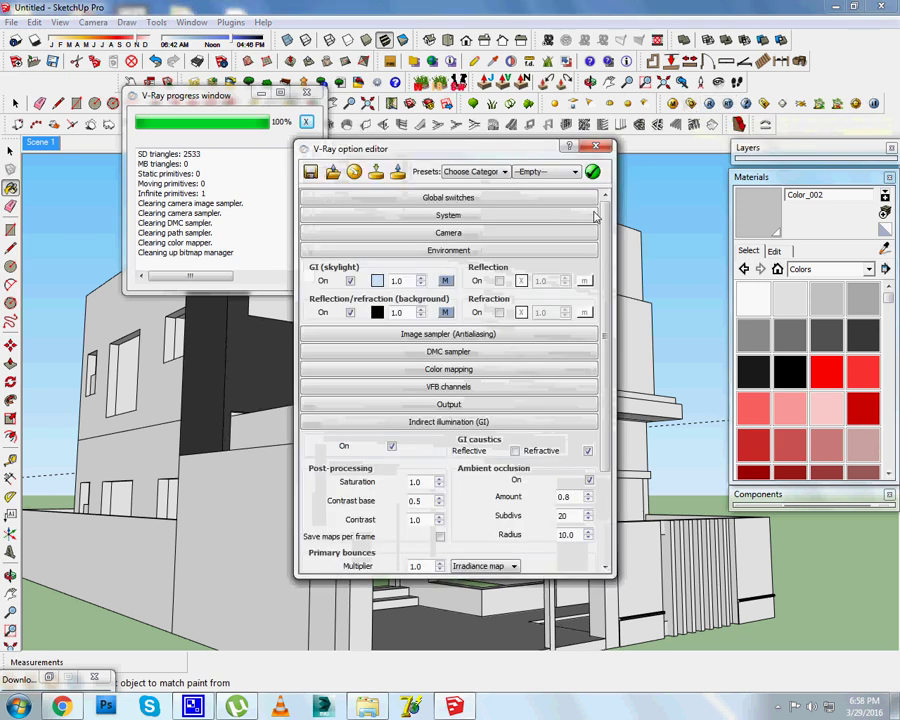
pyautogui.click(458, 250)
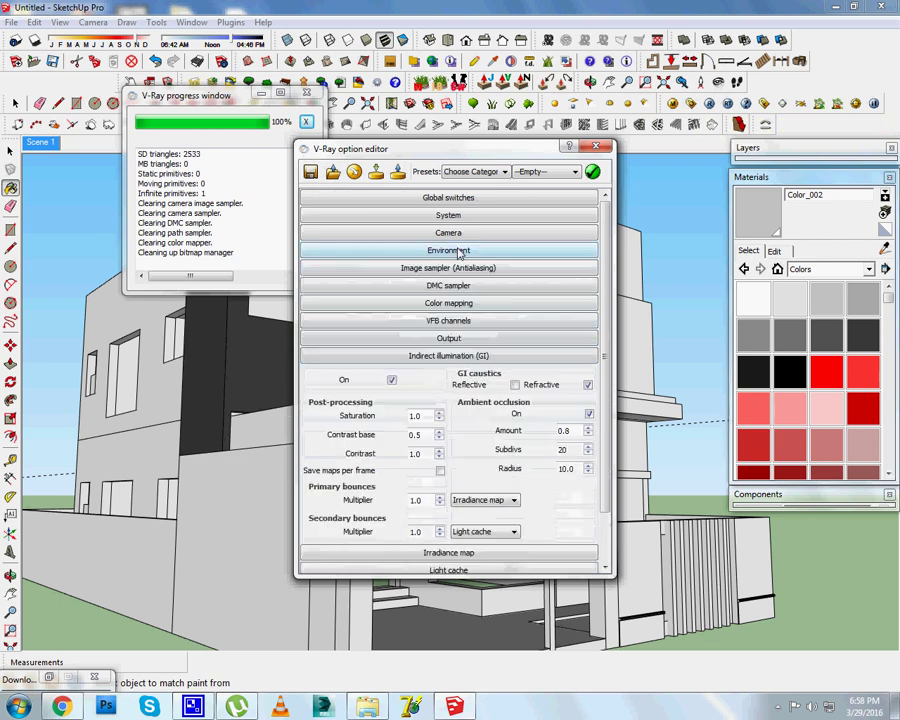
pyautogui.click(446, 341)
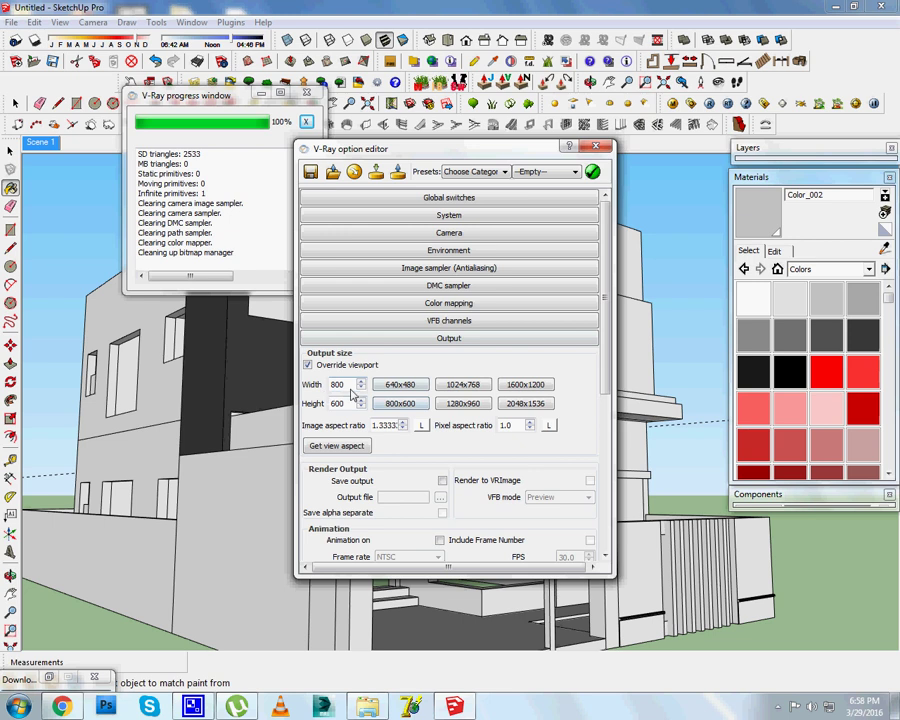
pyautogui.moveTo(349, 388); pyautogui.dragTo(264, 391)
pyautogui.write('400')
pyautogui.press('Tab')
pyautogui.press('Tab')
pyautogui.click(597, 147)
# Start the 400 × 300 render, move its window aside, return to Scene 1, reopen options.
pyautogui.click(729, 104)
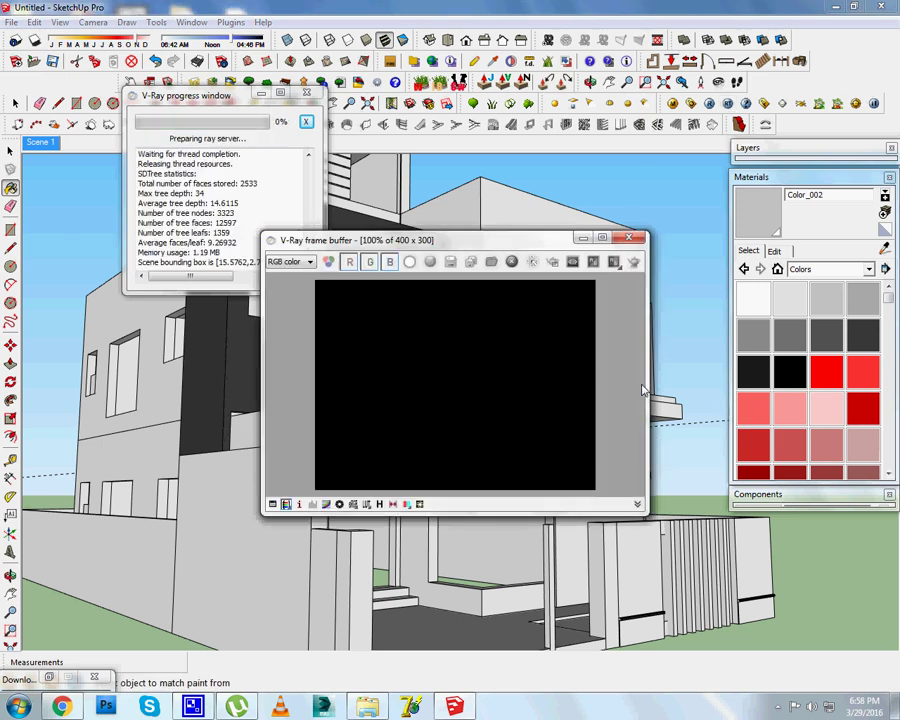
pyautogui.moveTo(522, 247)
pyautogui.mouseDown()
pyautogui.moveTo(228, 185)
pyautogui.moveTo(258, 226)
pyautogui.mouseUp()
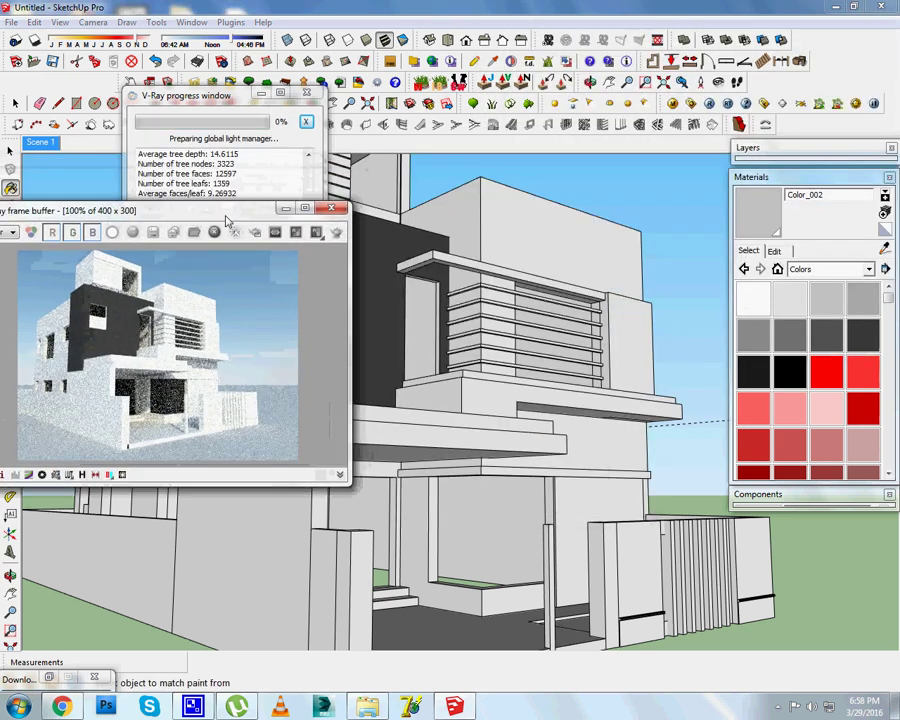
pyautogui.moveTo(545, 418); pyautogui.dragTo(422, 430, button='middle')
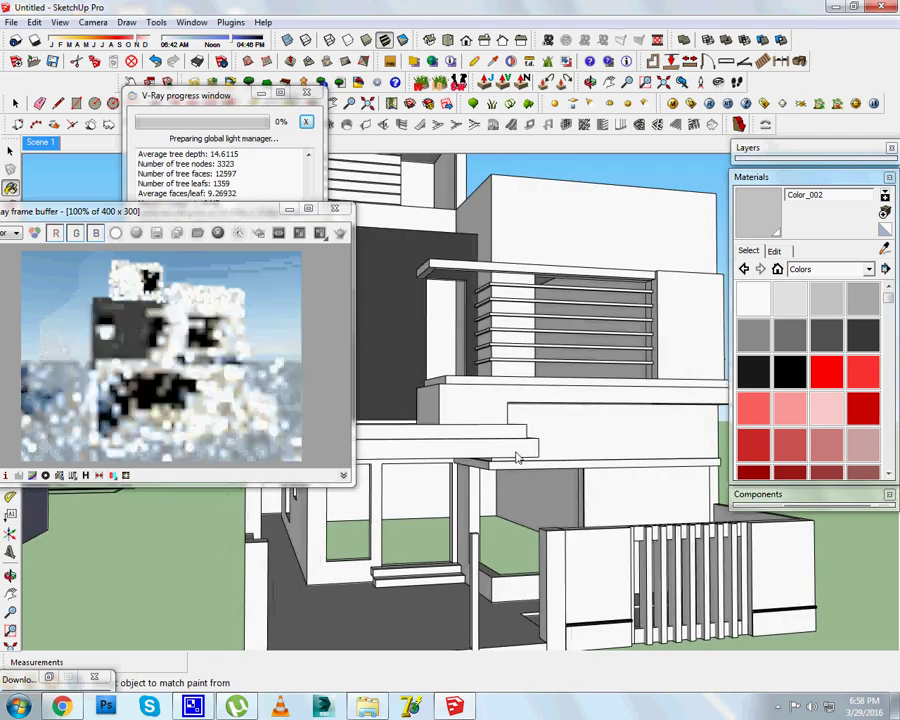
pyautogui.moveTo(569, 428)
pyautogui.mouseDown(button='middle')
pyautogui.moveTo(452, 408)
pyautogui.moveTo(547, 421)
pyautogui.moveTo(635, 420)
pyautogui.moveTo(629, 416)
pyautogui.mouseUp(button='middle')
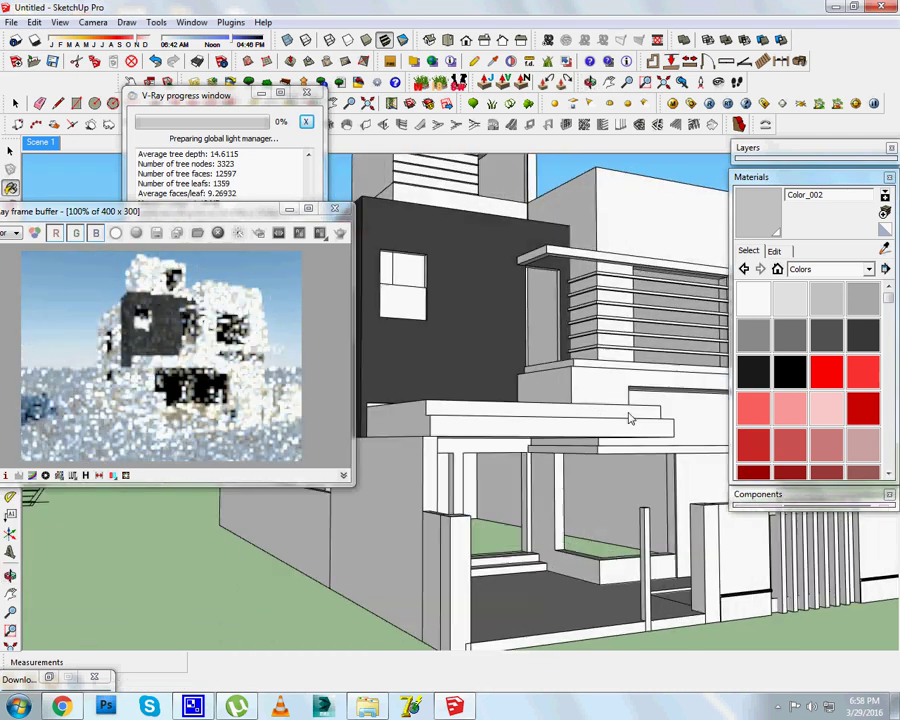
pyautogui.press('b')
pyautogui.click(45, 148)
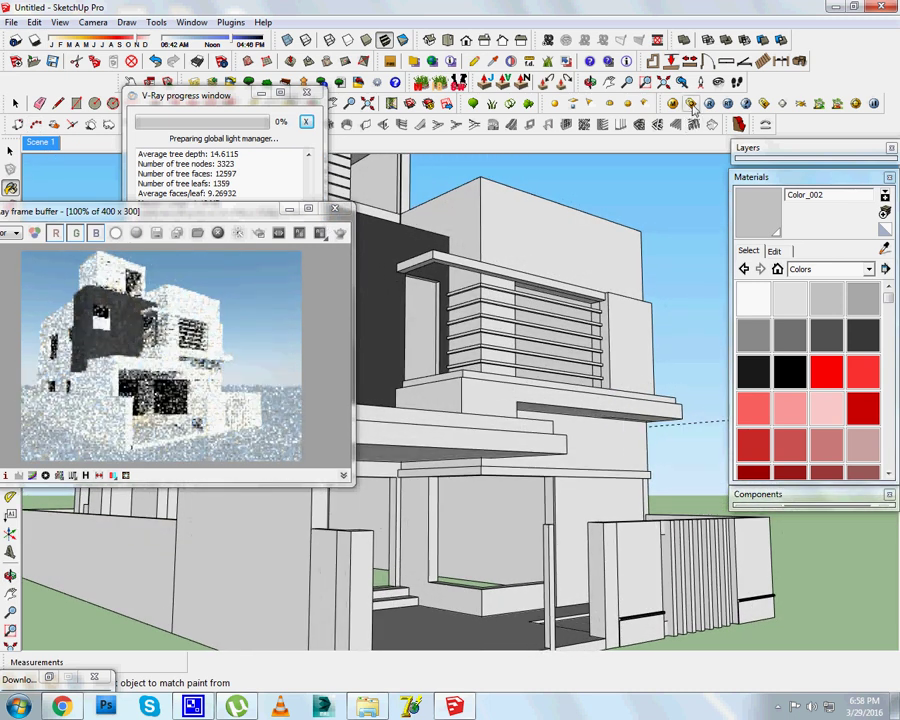
pyautogui.click(487, 82)
pyautogui.click(470, 338)
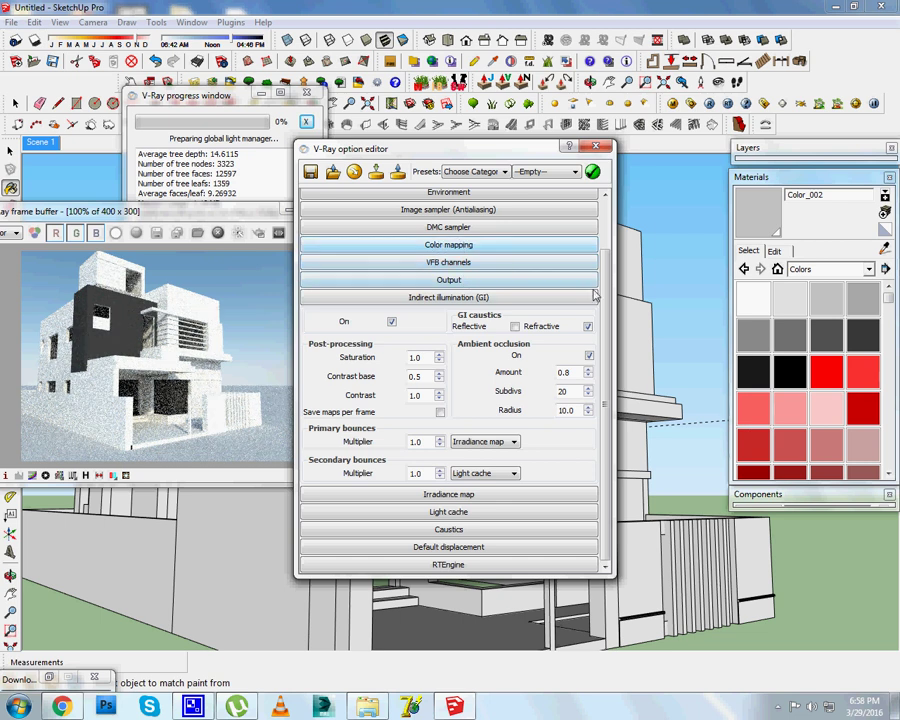
# Review the GI skylight TexSky settings and close the render options.
pyautogui.scroll(2, 460, 248)
pyautogui.scroll(1, 455, 250)
pyautogui.click(450, 252)
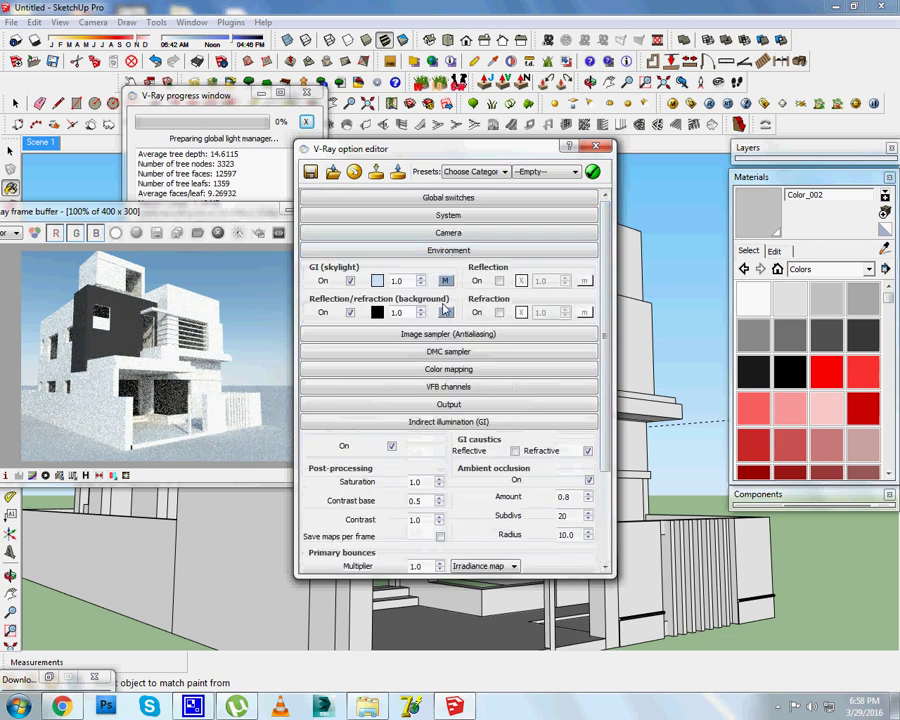
pyautogui.click(445, 281)
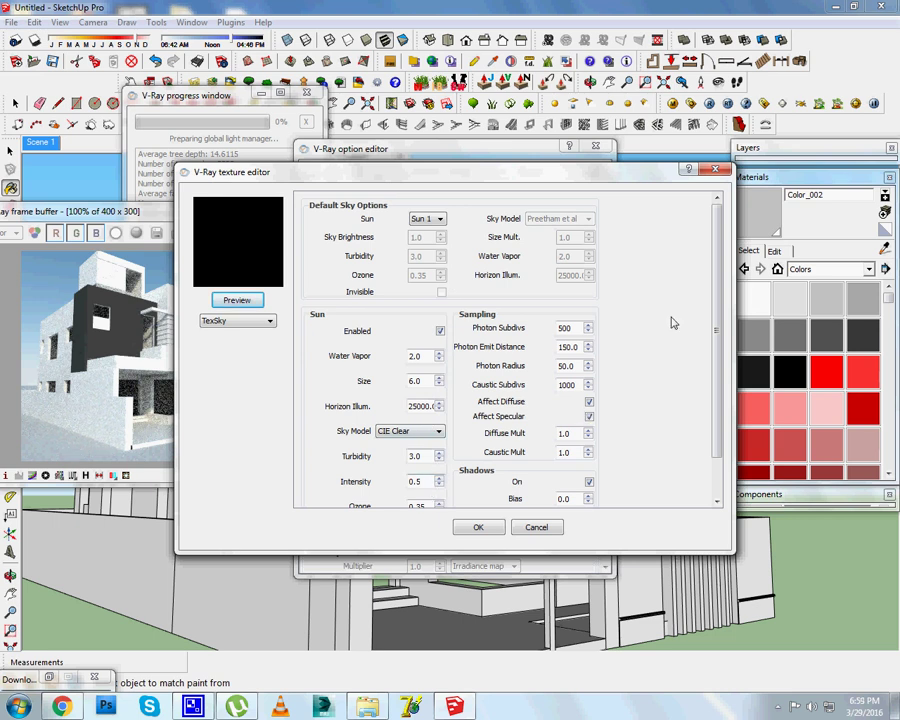
pyautogui.click(476, 530)
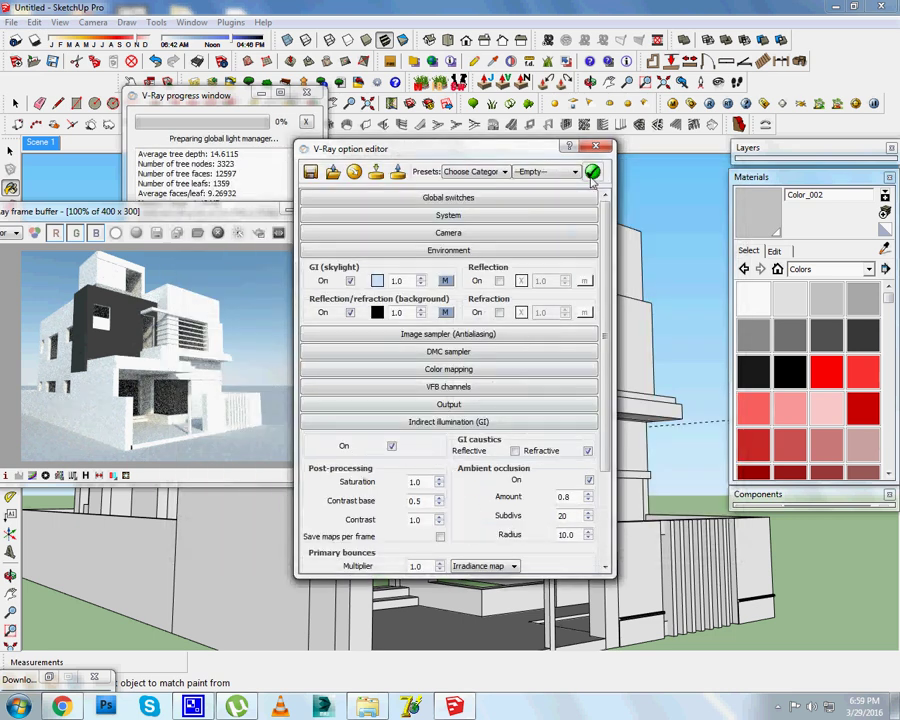
pyautogui.click(597, 151)
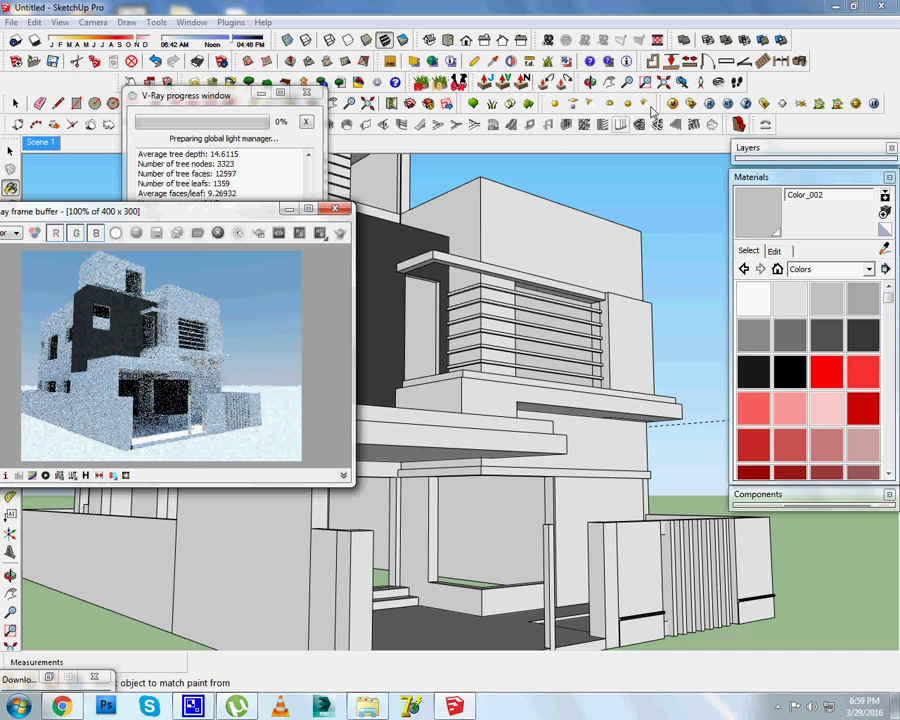
# Review the background TexSky sun options and close the render options again.
pyautogui.click(689, 103)
pyautogui.click(444, 312)
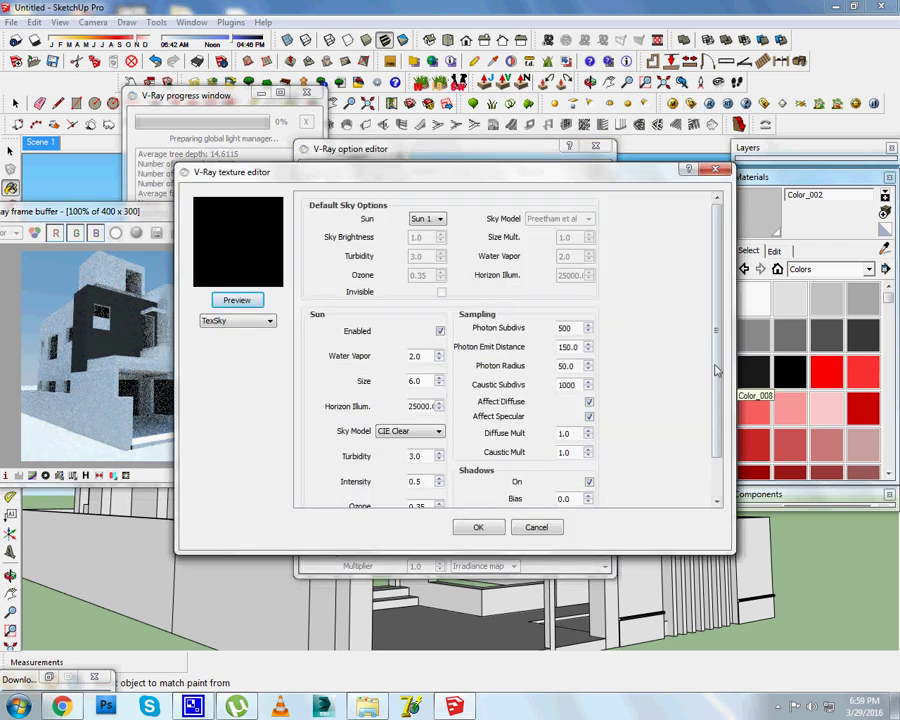
pyautogui.scroll(-1, 500, 350)
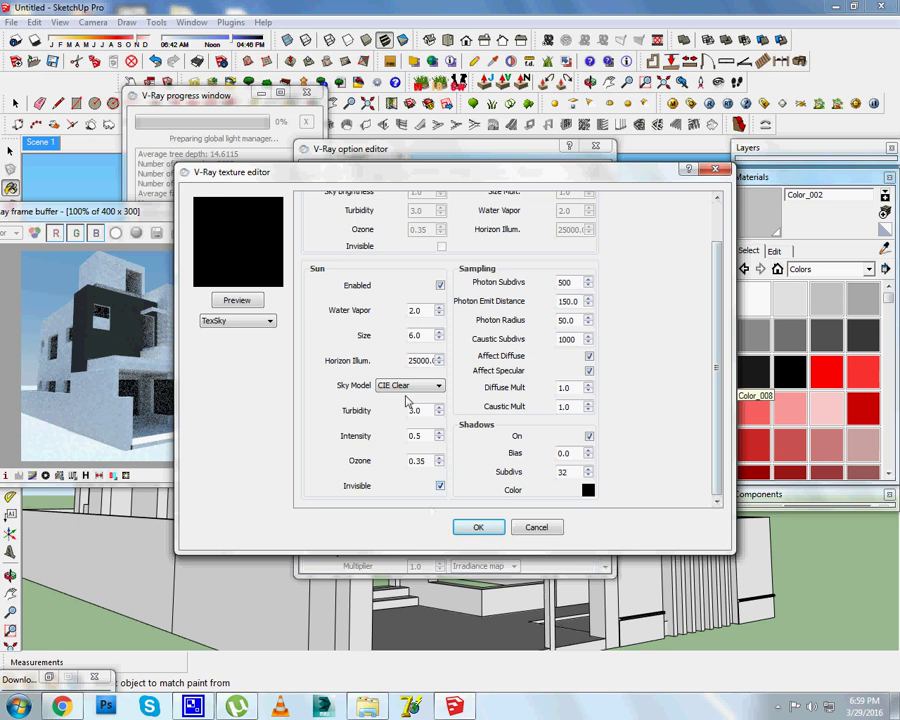
pyautogui.click(480, 528)
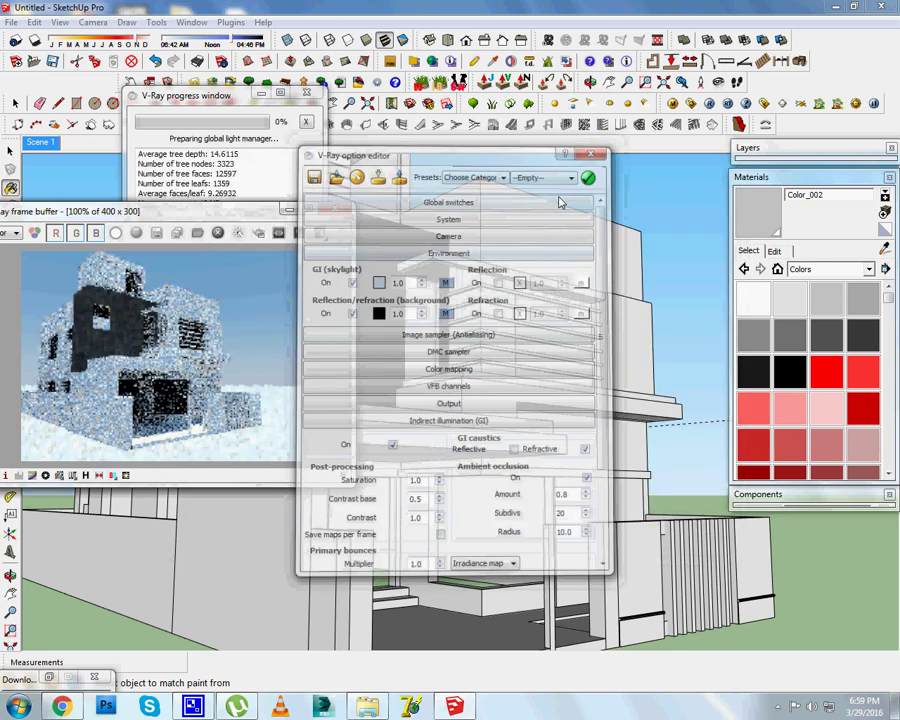
pyautogui.click(596, 150)
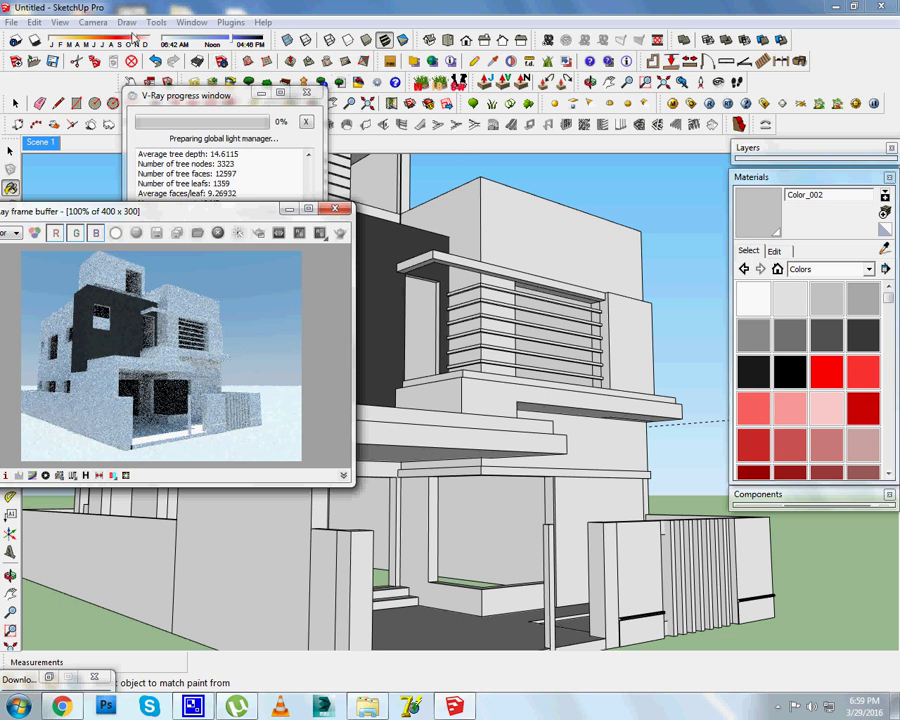
# Show Shadow Settings over the materials panel and turn on Use sun for shading.
pyautogui.click(191, 22)
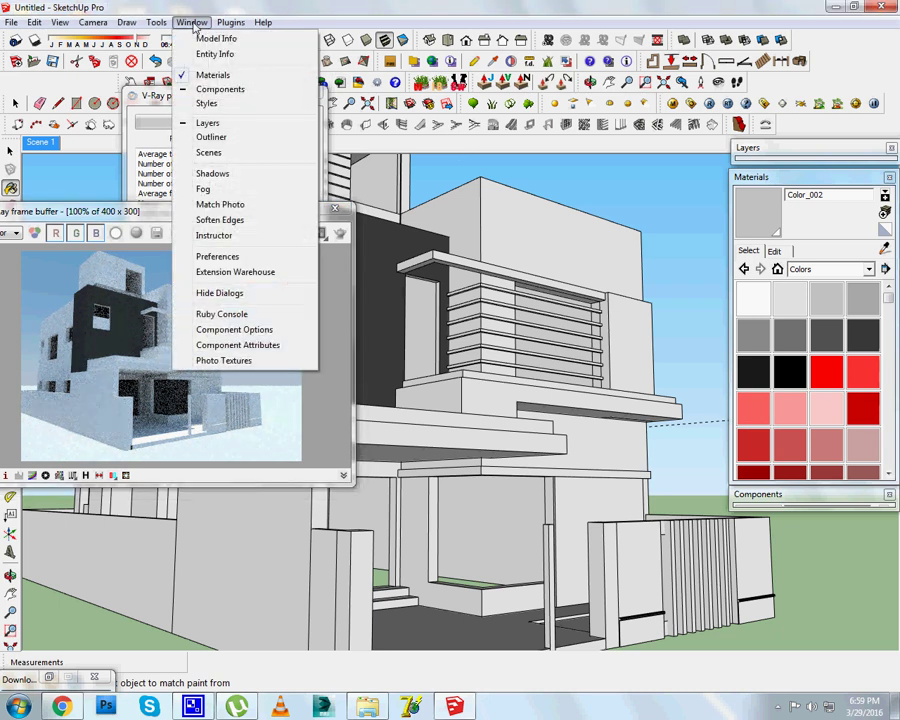
pyautogui.click(212, 174)
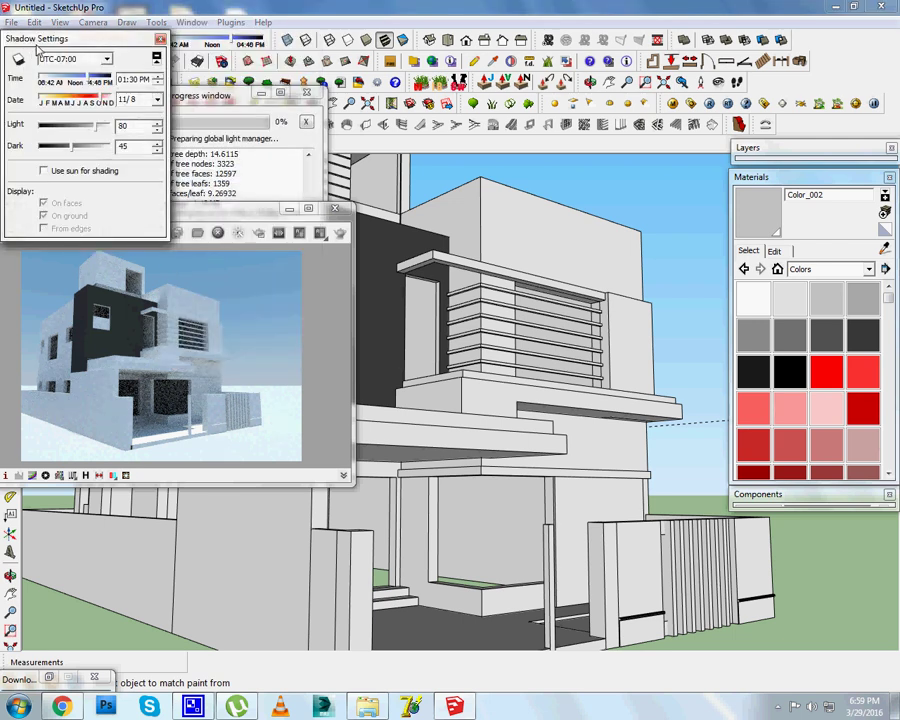
pyautogui.moveTo(560, 331); pyautogui.dragTo(778, 494)
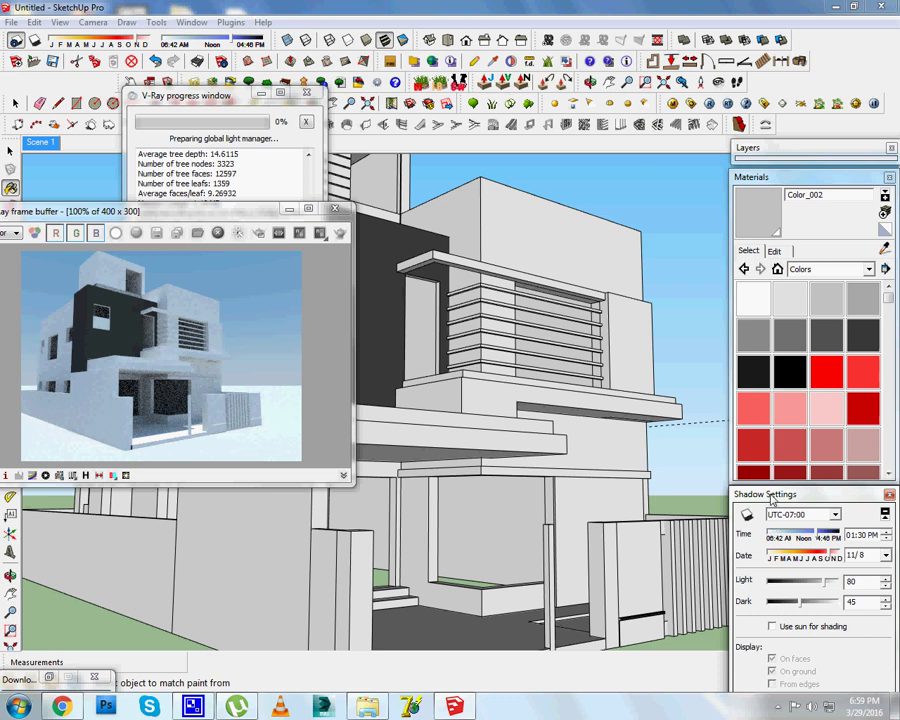
pyautogui.moveTo(772, 495); pyautogui.dragTo(757, 359)
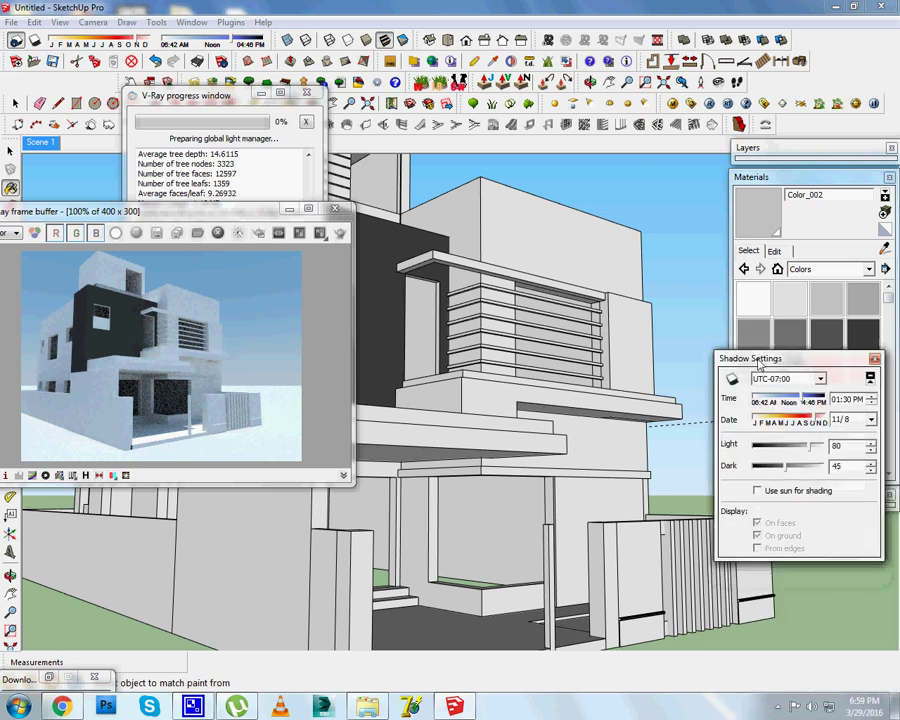
pyautogui.click(757, 491)
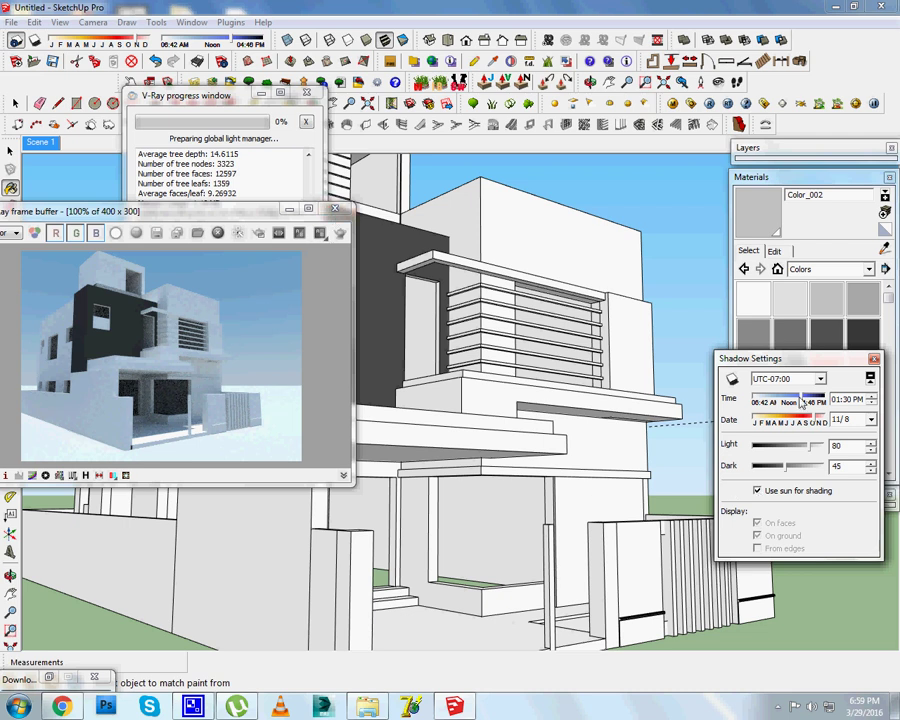
# Drag the sun to 10:26 AM on 4/26 with light 37 and dark 51.
pyautogui.moveTo(800, 402); pyautogui.dragTo(775, 404)
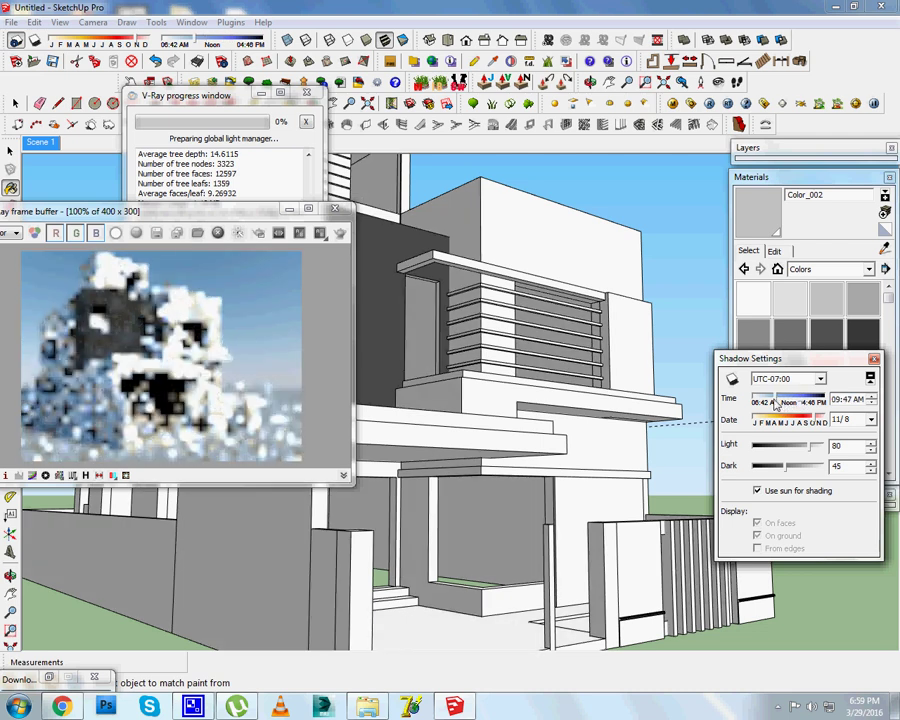
pyautogui.moveTo(775, 404)
pyautogui.mouseDown()
pyautogui.moveTo(743, 404)
pyautogui.moveTo(762, 404)
pyautogui.mouseUp()
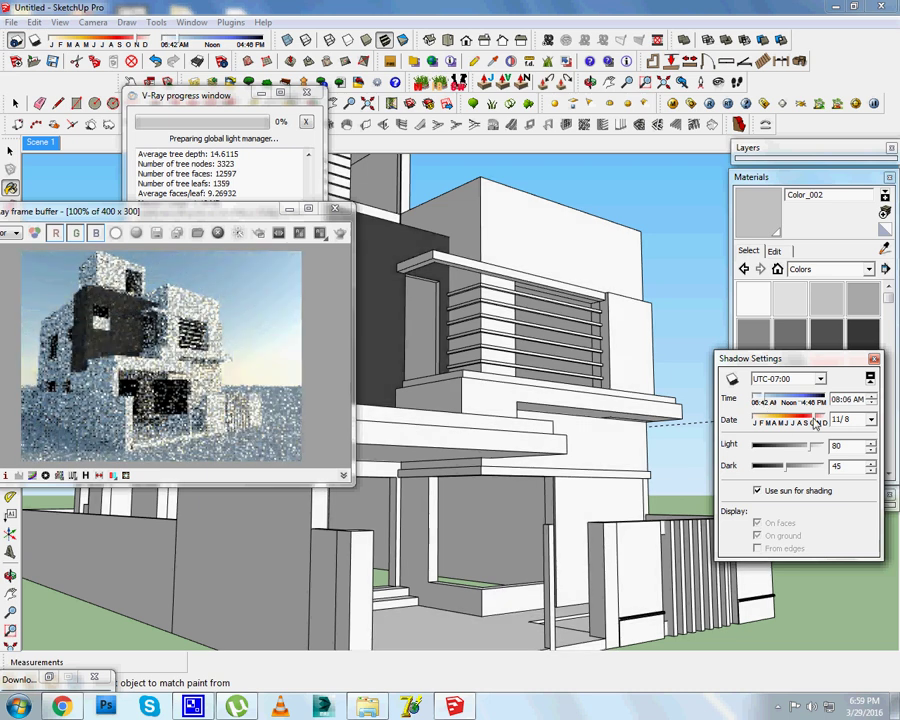
pyautogui.moveTo(818, 422); pyautogui.dragTo(746, 424)
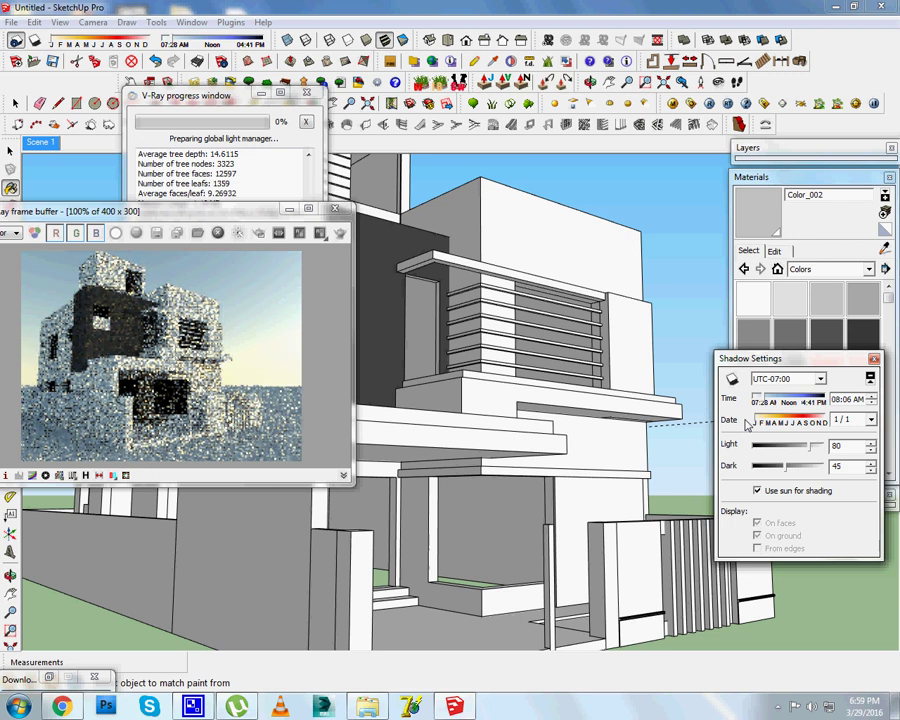
pyautogui.moveTo(746, 425); pyautogui.dragTo(784, 432)
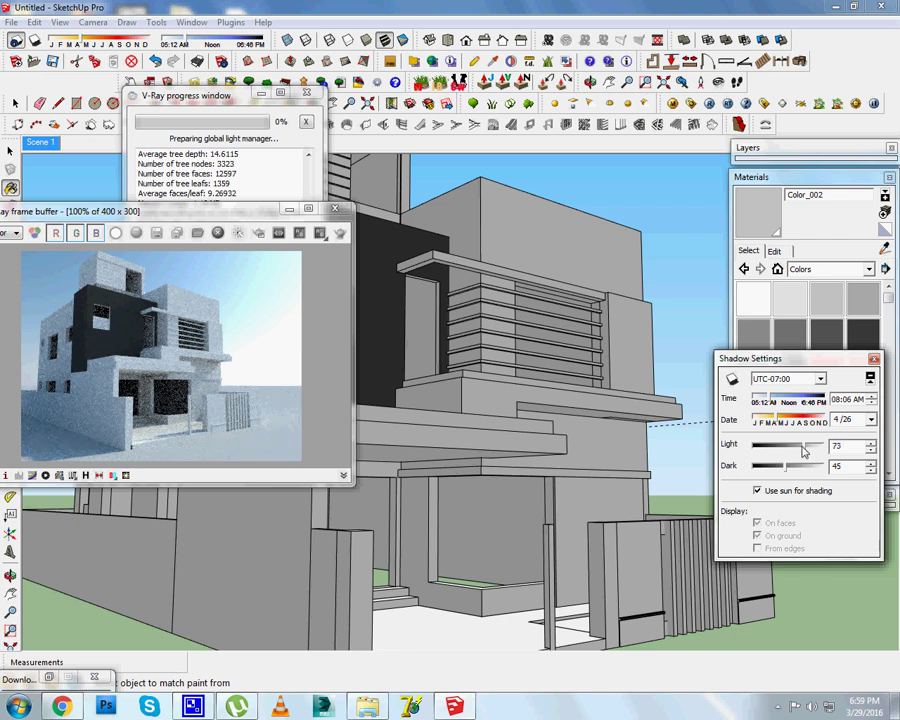
pyautogui.moveTo(802, 447)
pyautogui.mouseDown()
pyautogui.moveTo(783, 453)
pyautogui.moveTo(790, 467)
pyautogui.mouseUp()
pyautogui.moveTo(770, 400); pyautogui.dragTo(784, 400)
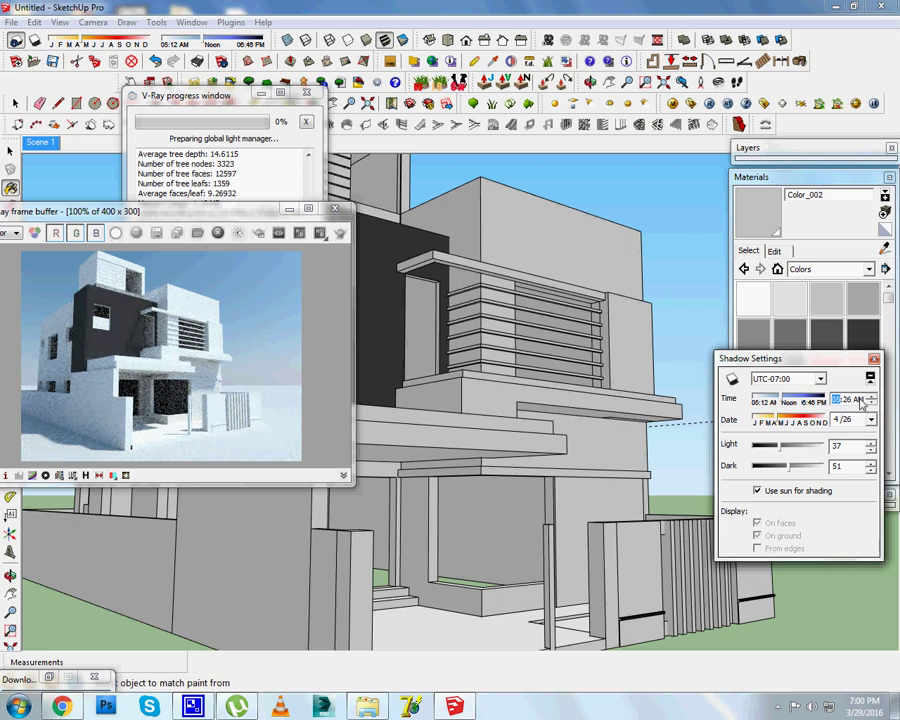
# Set the shadow time to 05:26 PM and the date to 8/21.
pyautogui.write('05')
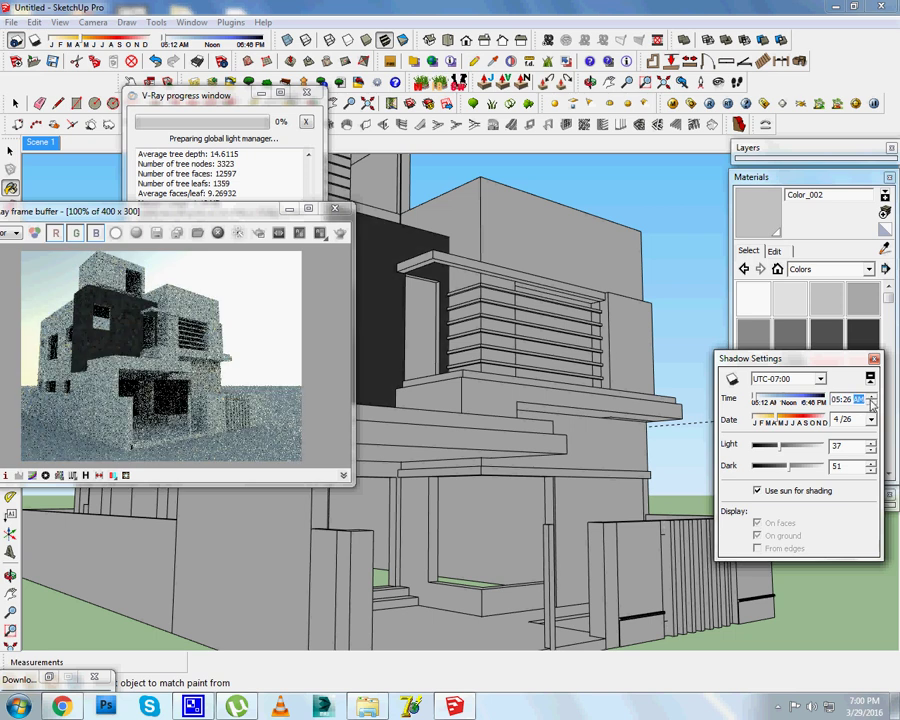
pyautogui.click(871, 399)
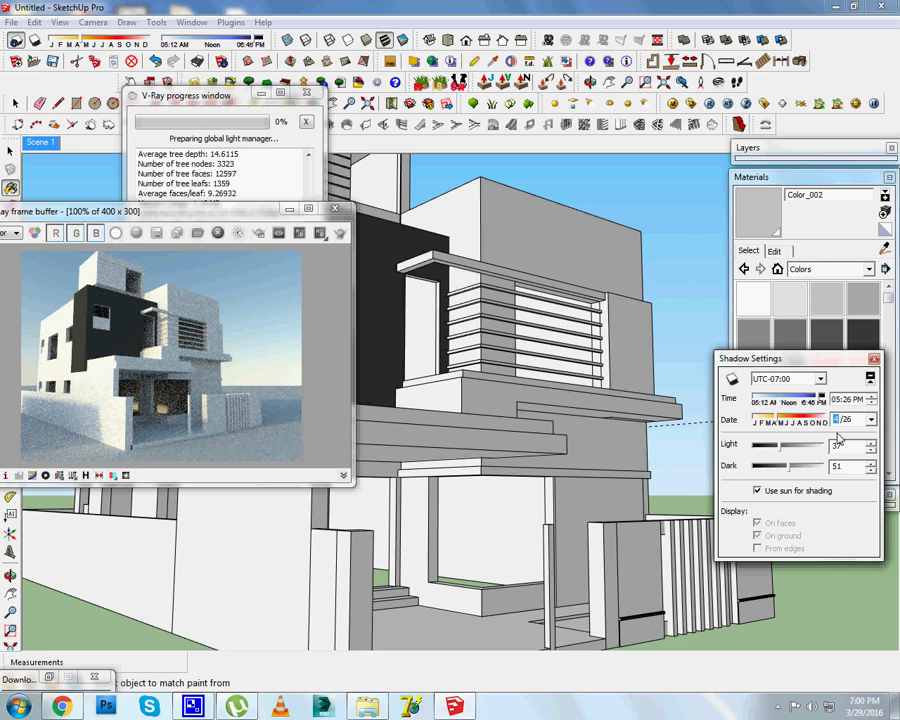
pyautogui.write('8/')
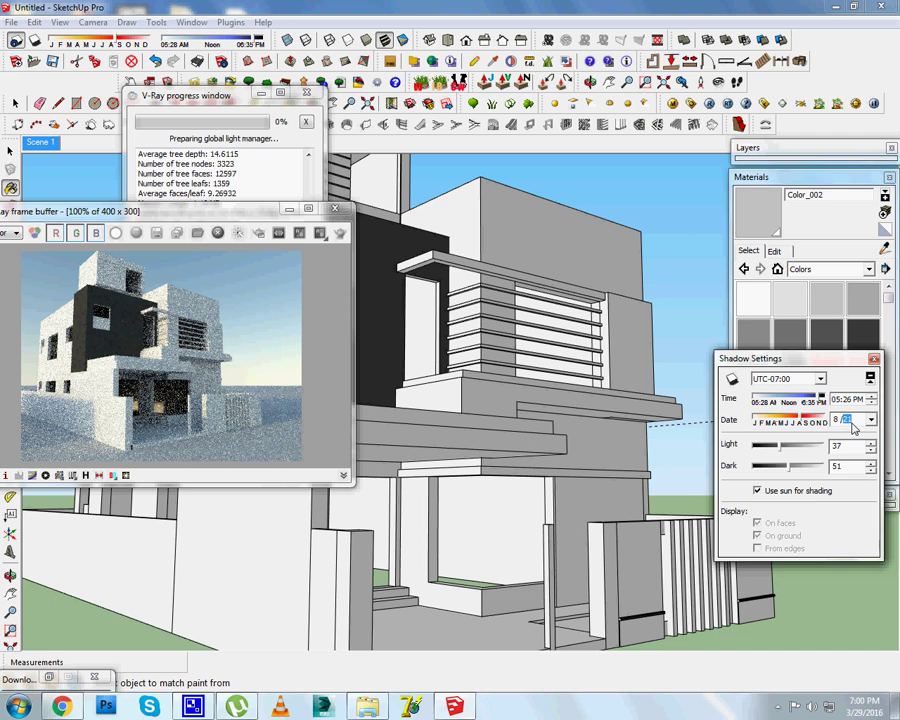
pyautogui.write('21')
pyautogui.press('Tab')
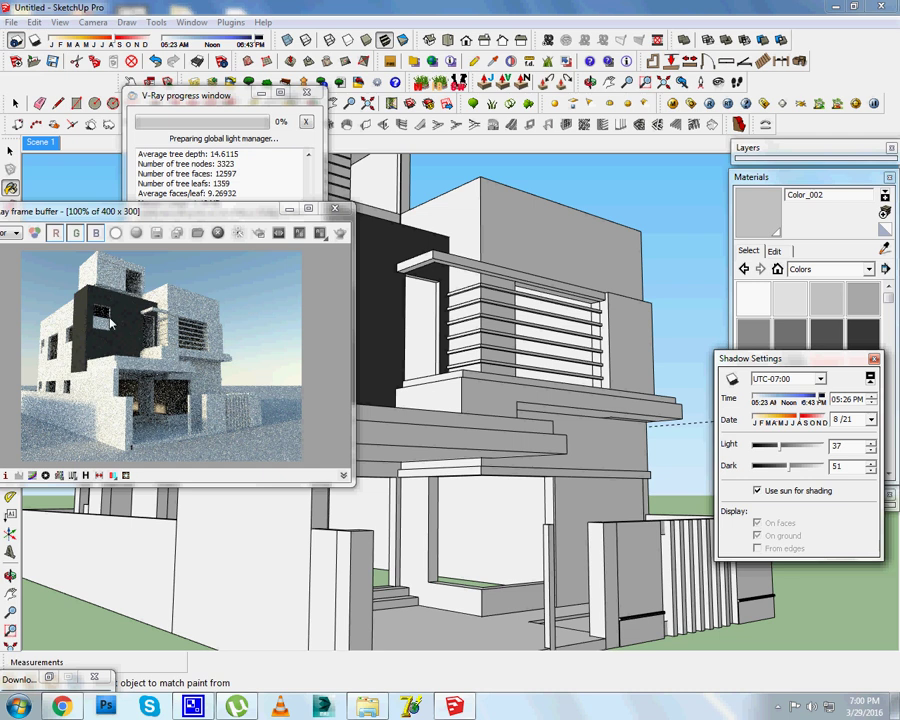
# Move the render preview aside and advance the sun time one hour to 06:26 PM.
pyautogui.moveTo(181, 214); pyautogui.dragTo(398, 213)
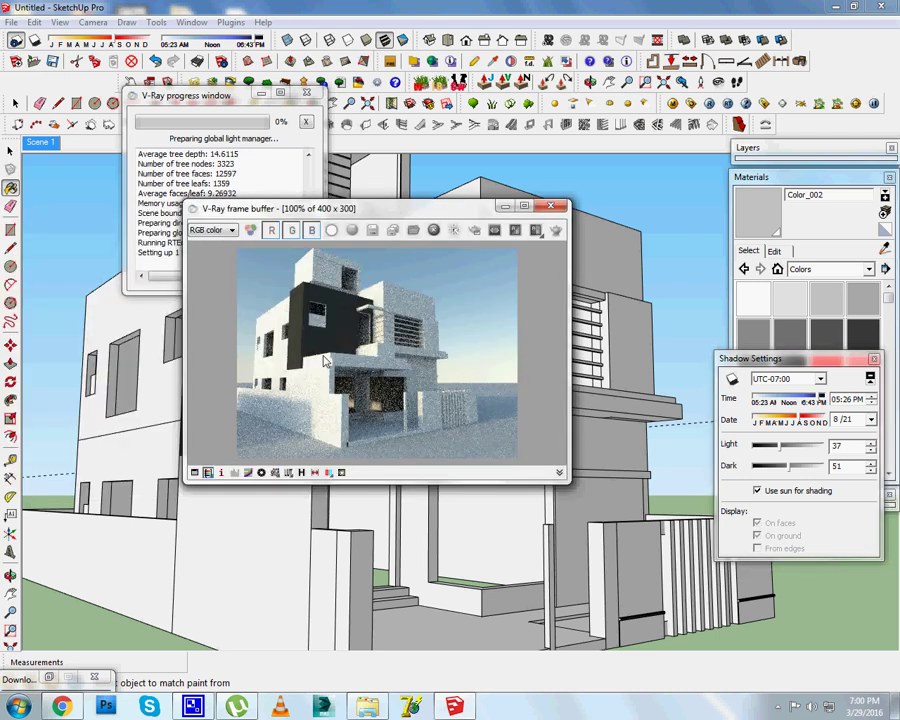
pyautogui.scroll(1, 323, 361)
pyautogui.scroll(-1, 323, 361)
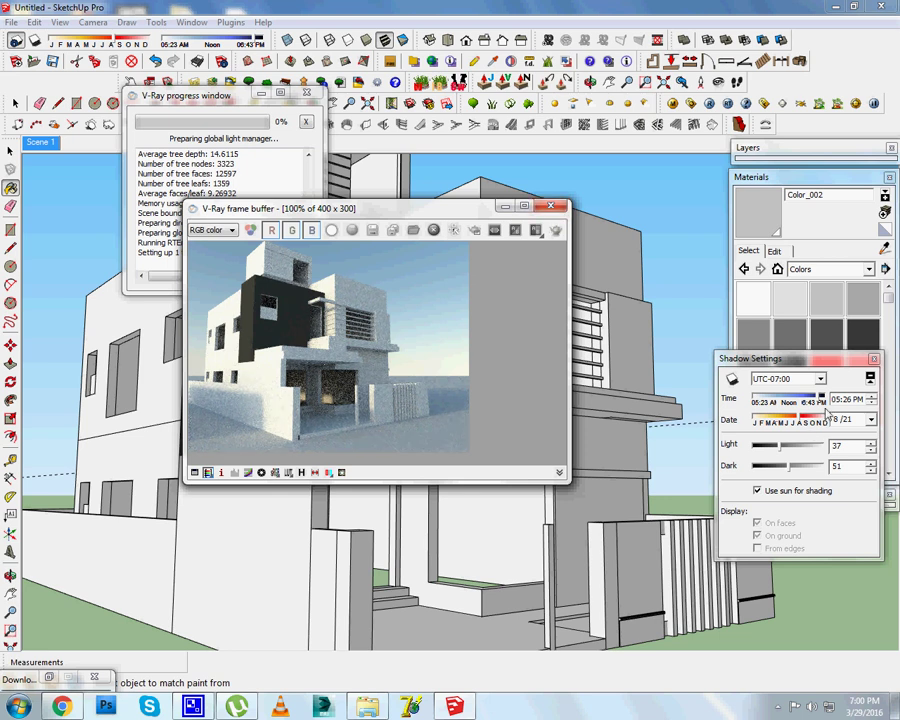
pyautogui.click(838, 400)
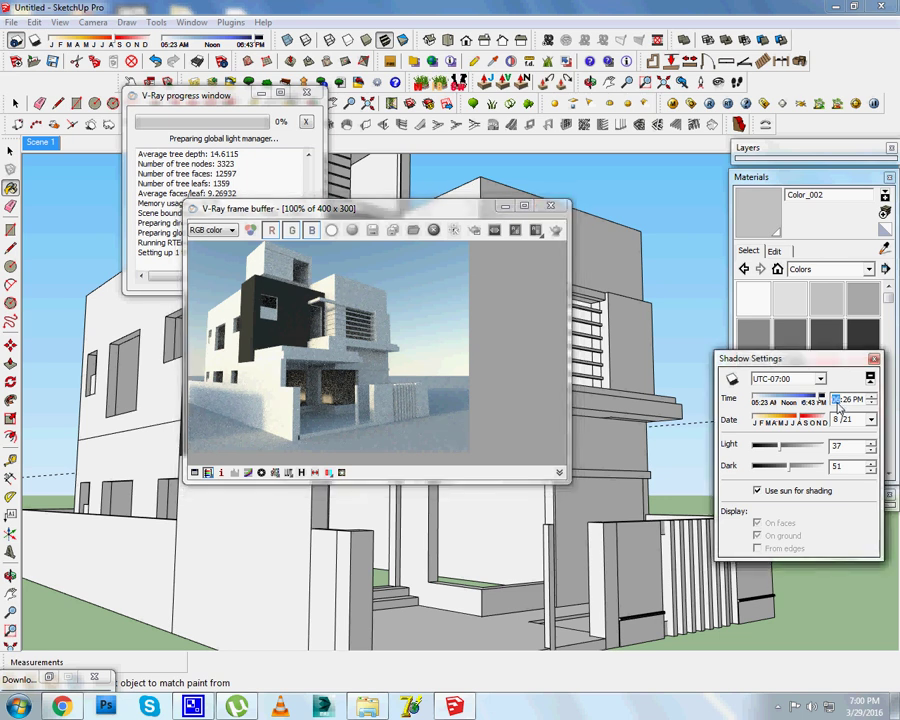
pyautogui.press('Up')
pyautogui.click(848, 420)
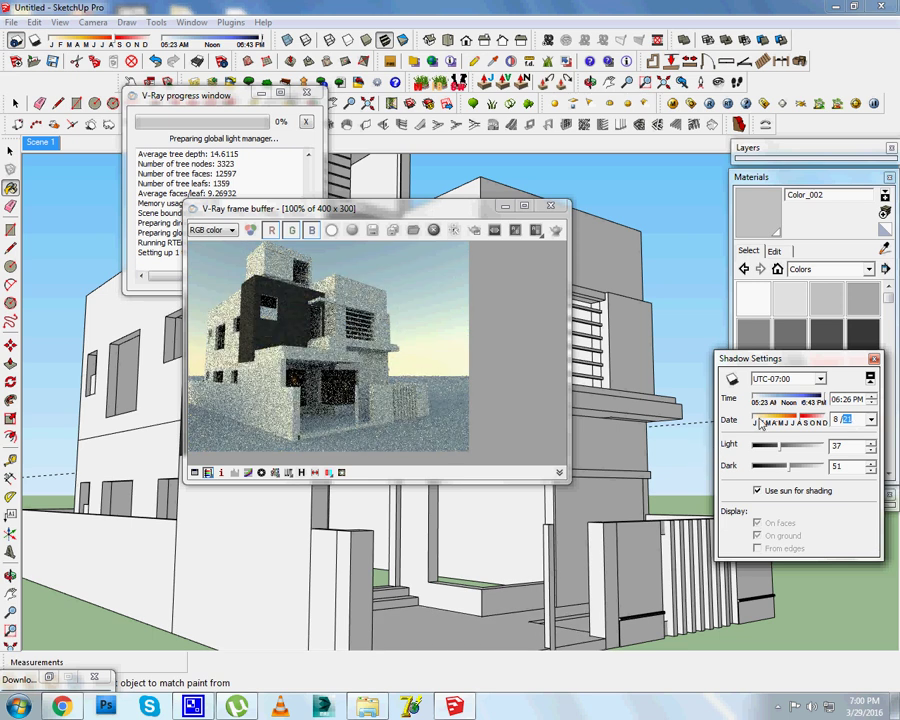
# Change the V-Ray skylight sun Turbidity from 3.0 to 8 and close the sky texture settings.
pyautogui.click(690, 105)
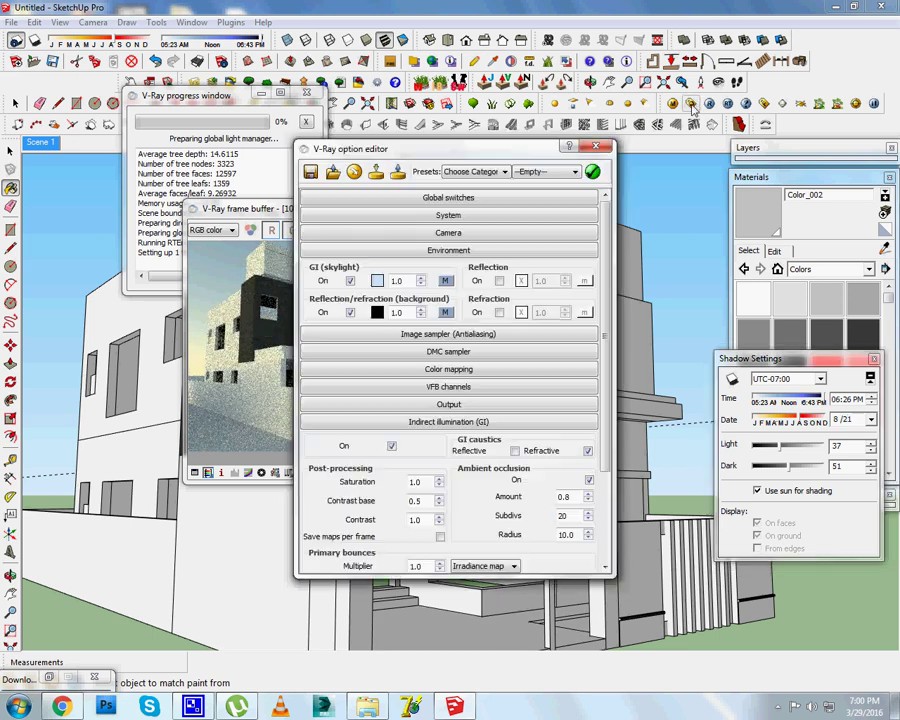
pyautogui.moveTo(467, 155); pyautogui.dragTo(754, 150)
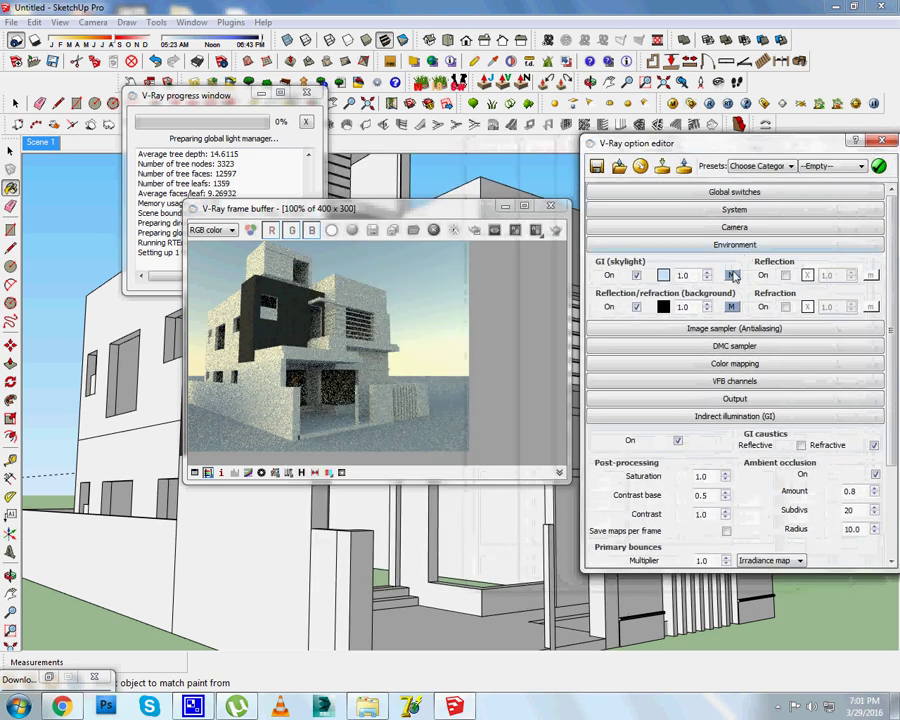
pyautogui.click(732, 275)
pyautogui.scroll(-3, 724, 268)
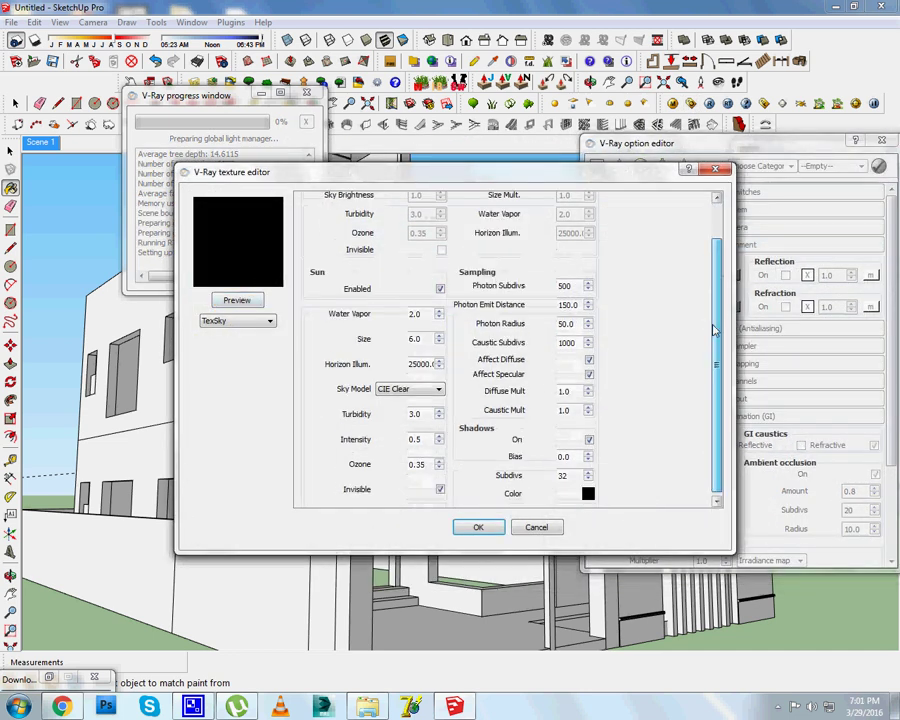
pyautogui.doubleClick(416, 410)
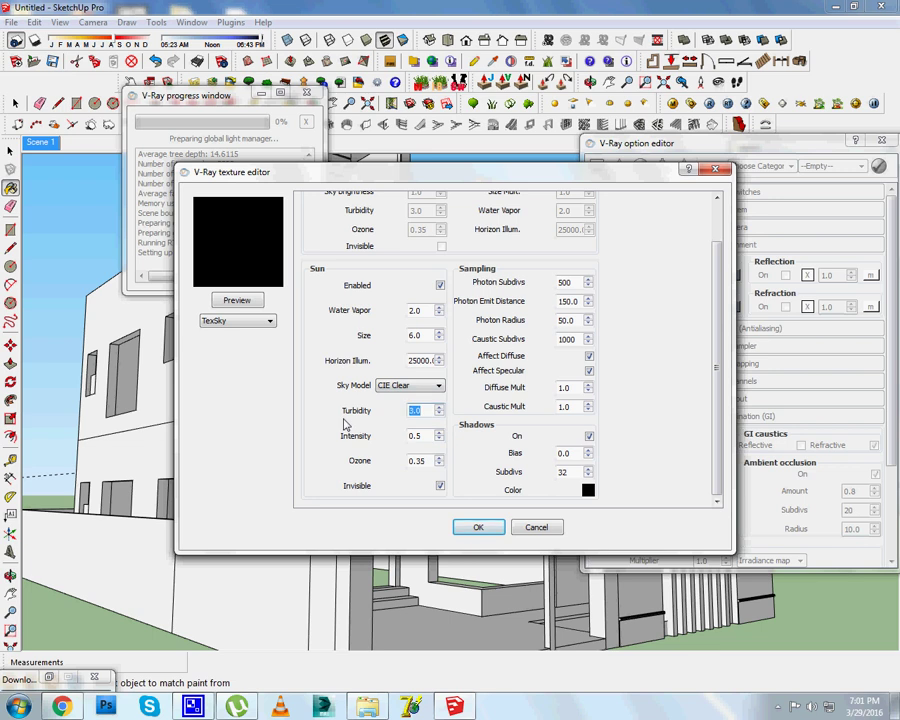
pyautogui.write('8')
pyautogui.click(500, 534)
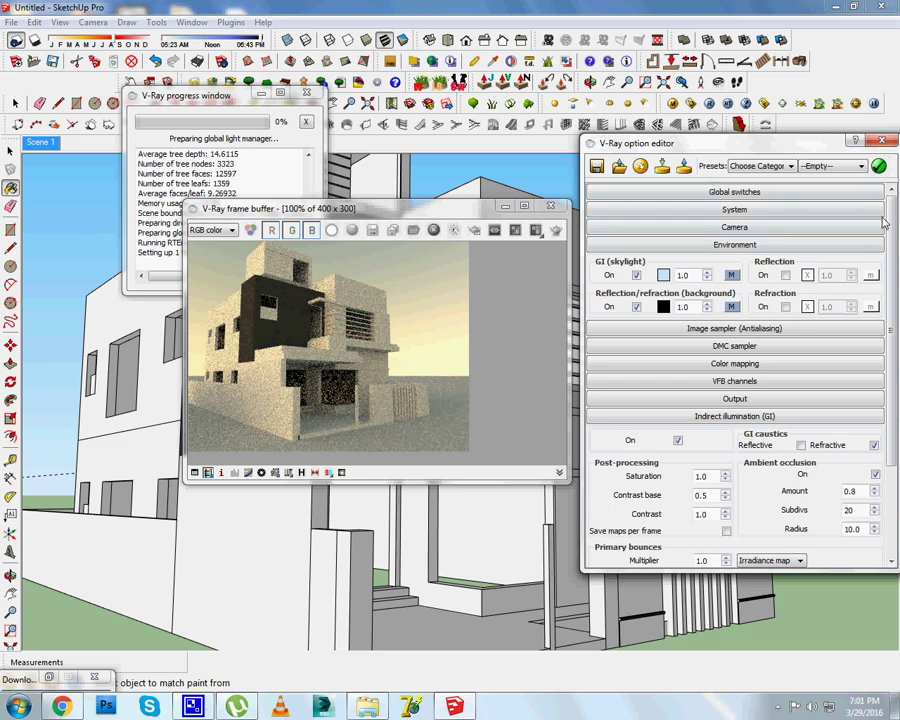
# Close the V-Ray options and set the Shadow Settings time to 11:12 AM and date to 1/19.
pyautogui.click(880, 140)
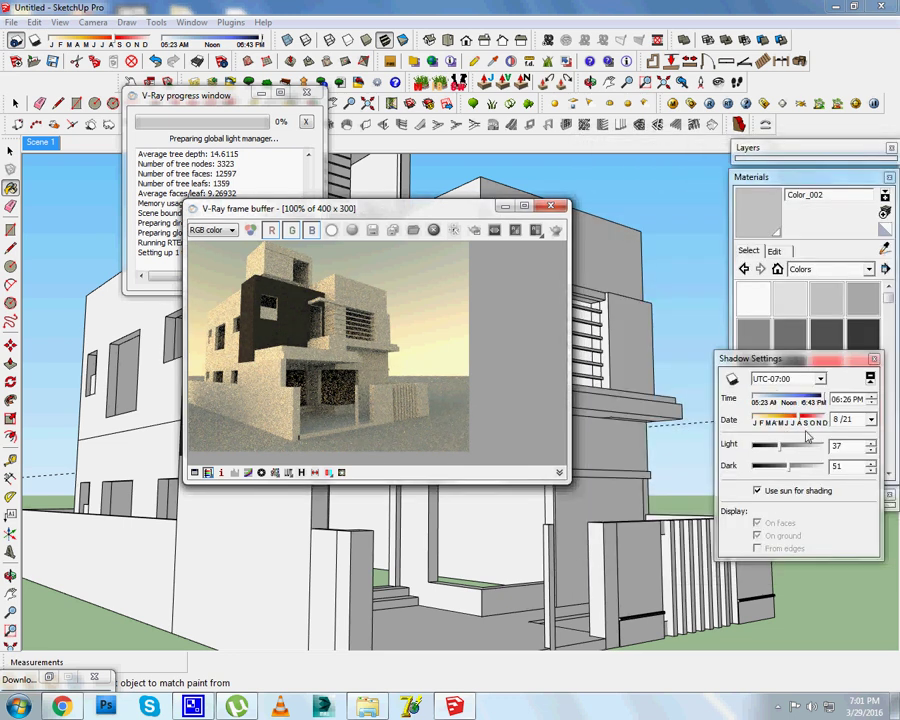
pyautogui.moveTo(821, 401); pyautogui.dragTo(786, 403)
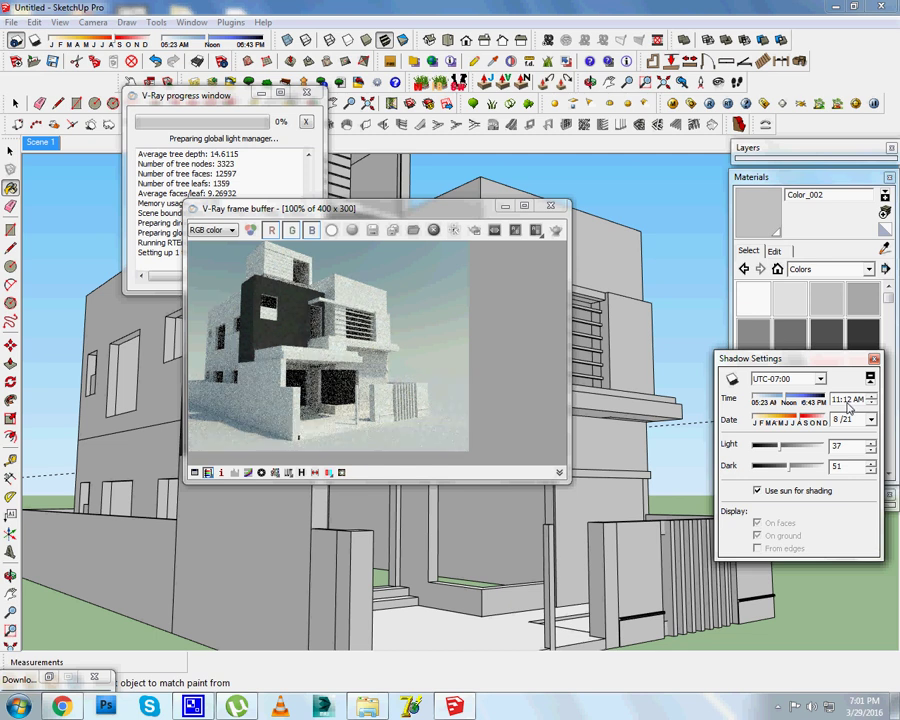
pyautogui.moveTo(800, 425); pyautogui.dragTo(757, 423)
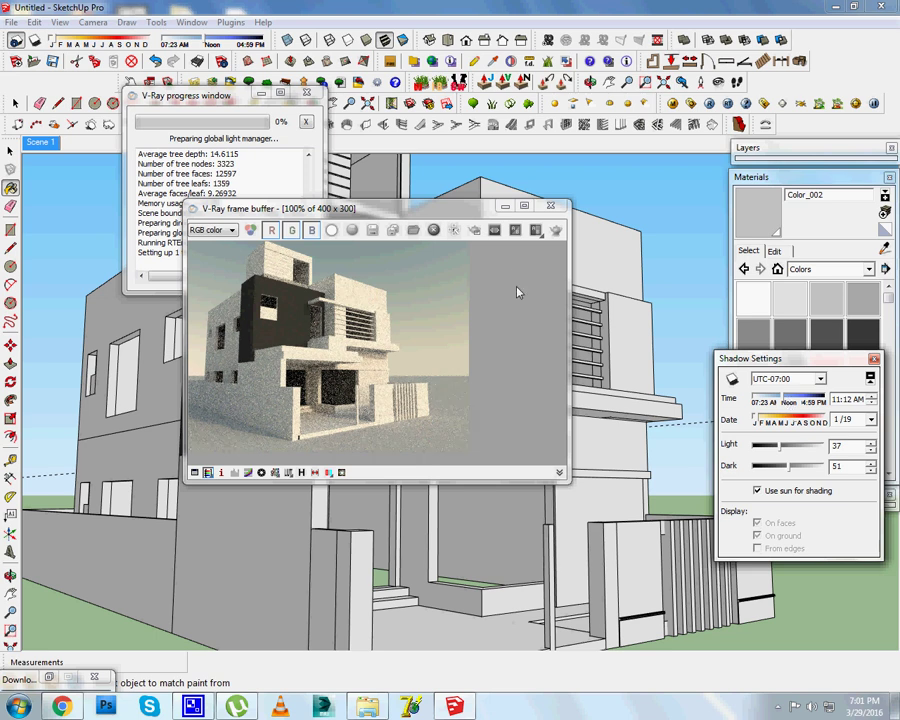
# Set the V-Ray Output width to 1024 and height to 768, then close the editor.
pyautogui.click(550, 206)
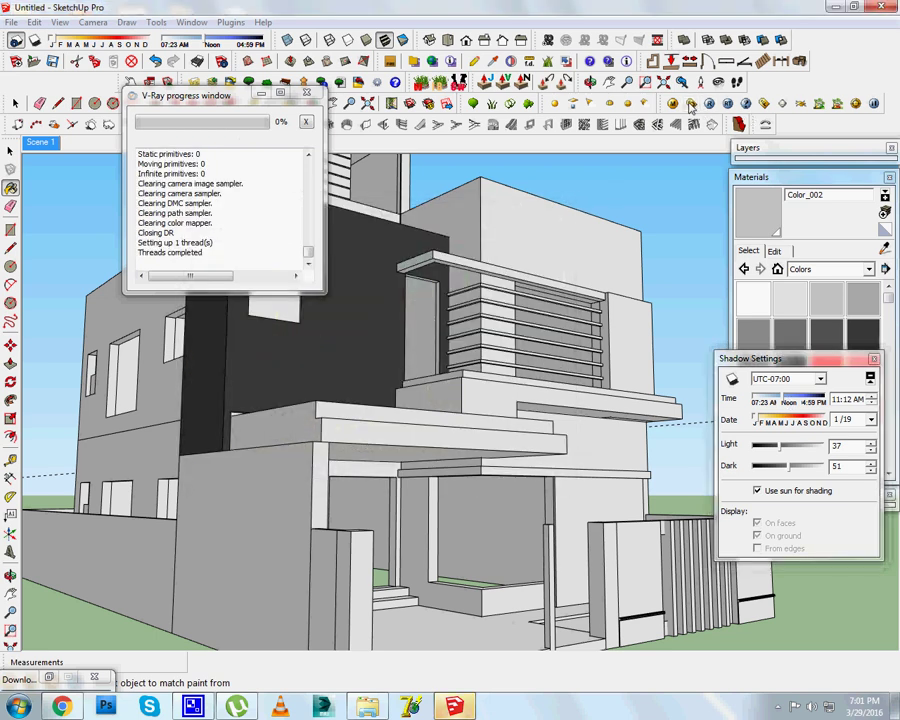
pyautogui.click(690, 106)
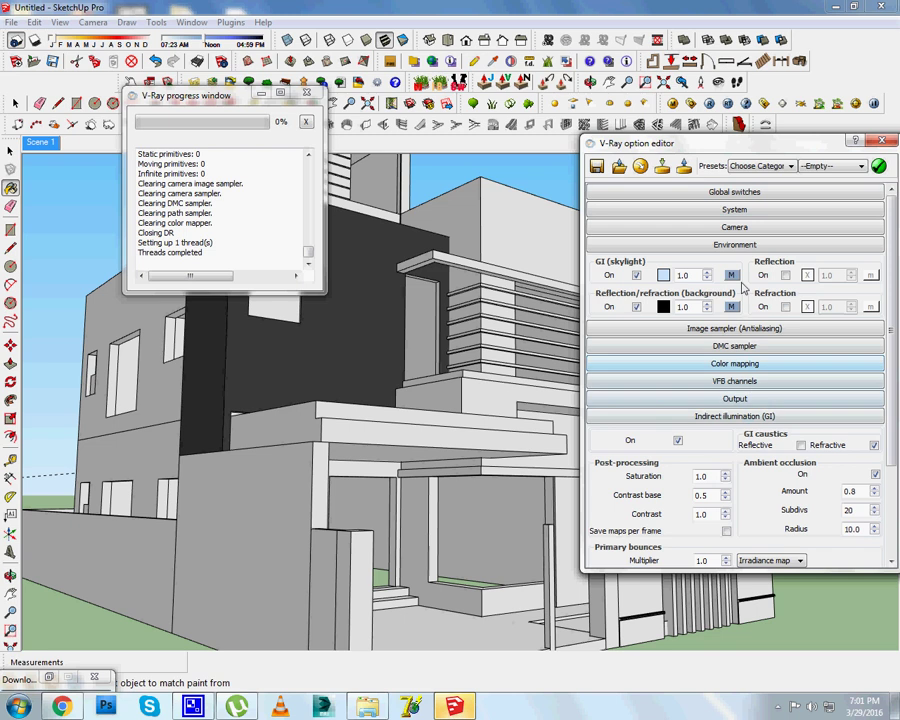
pyautogui.click(756, 400)
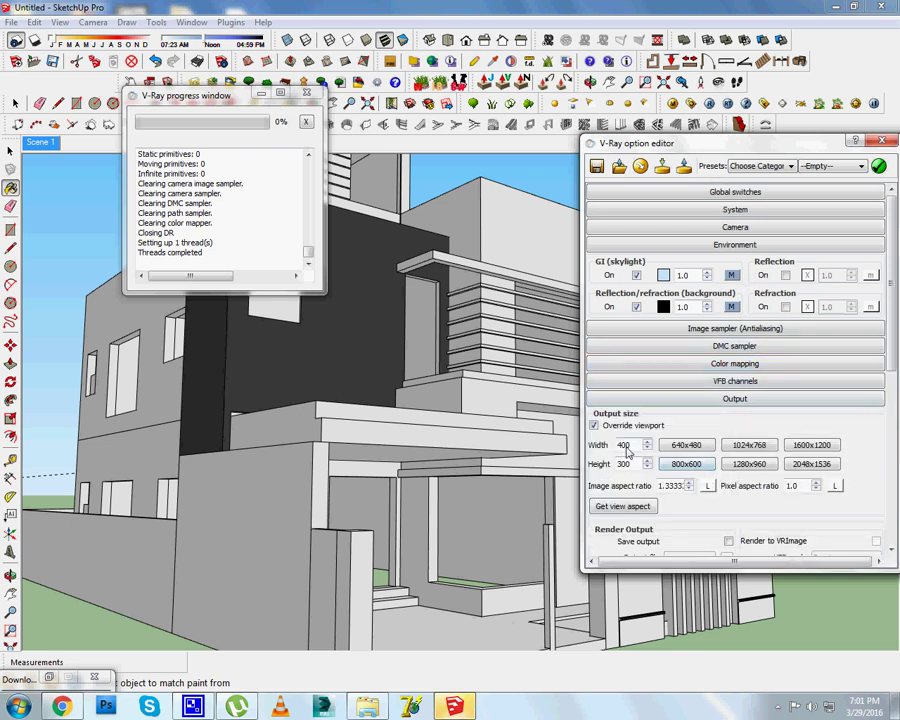
pyautogui.write('1024')
pyautogui.press('Tab')
pyautogui.write('768')
pyautogui.press('Tab')
pyautogui.click(880, 143)
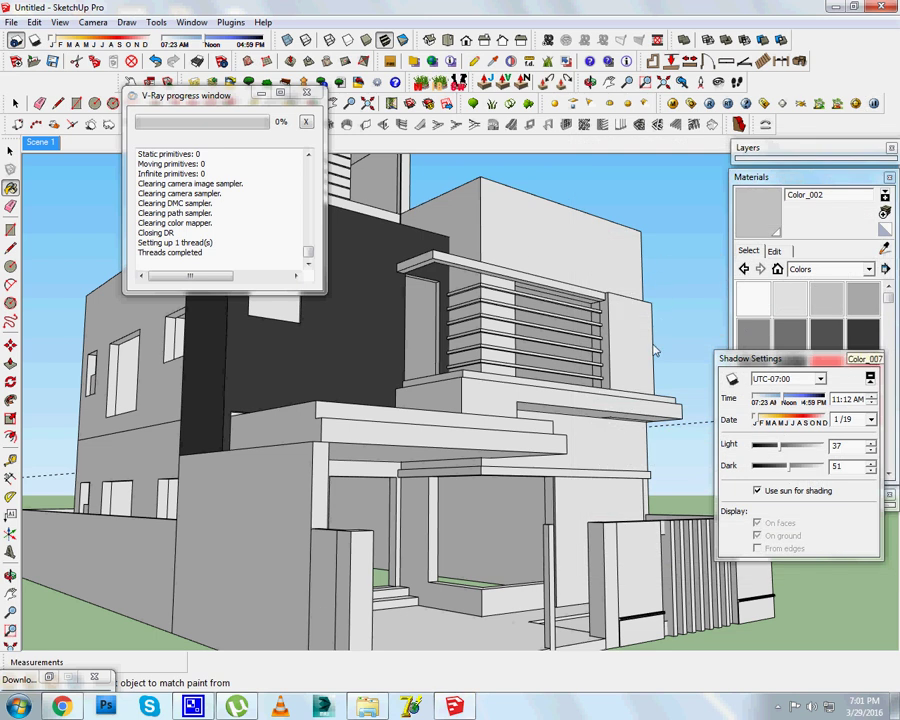
# Render at 1024×768 with mouse tracking, then re-render a region box over the house's right side.
pyautogui.click(709, 105)
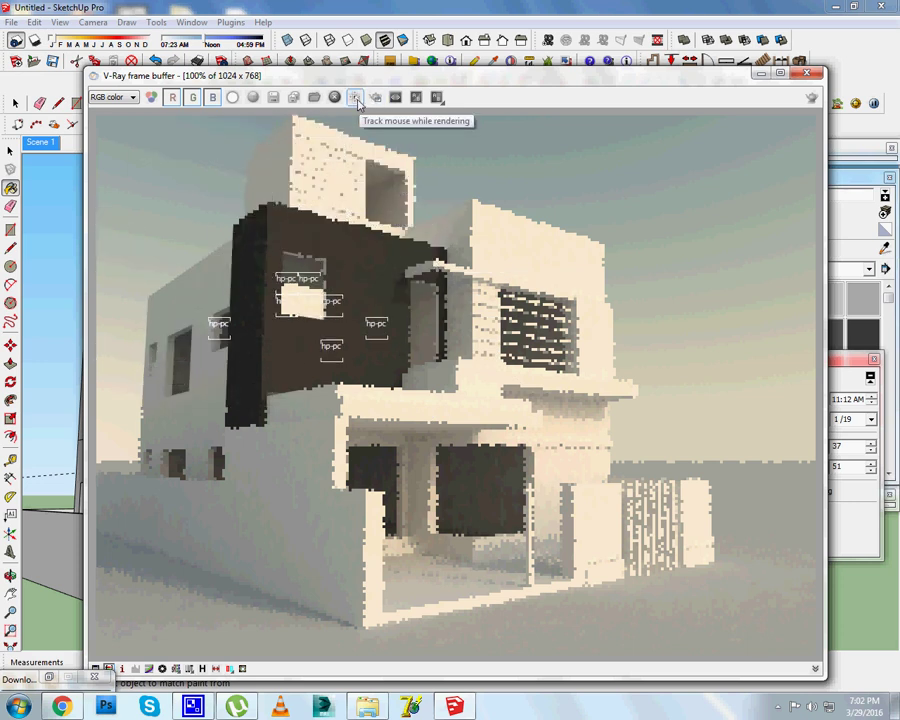
pyautogui.click(356, 99)
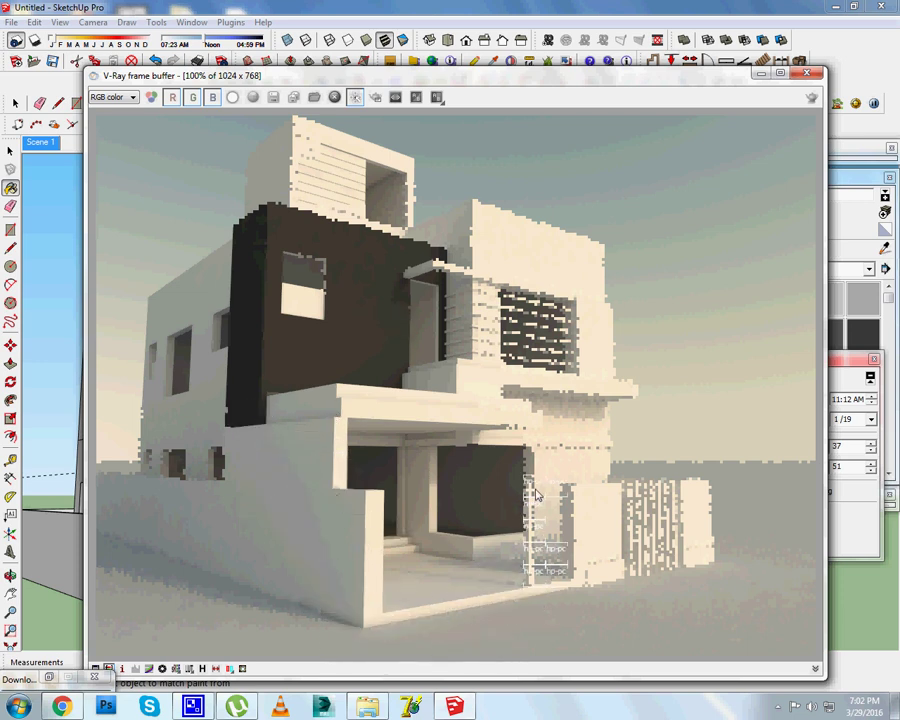
pyautogui.click(377, 100)
pyautogui.moveTo(457, 216)
pyautogui.mouseDown()
pyautogui.moveTo(685, 495)
pyautogui.moveTo(725, 566)
pyautogui.mouseUp()
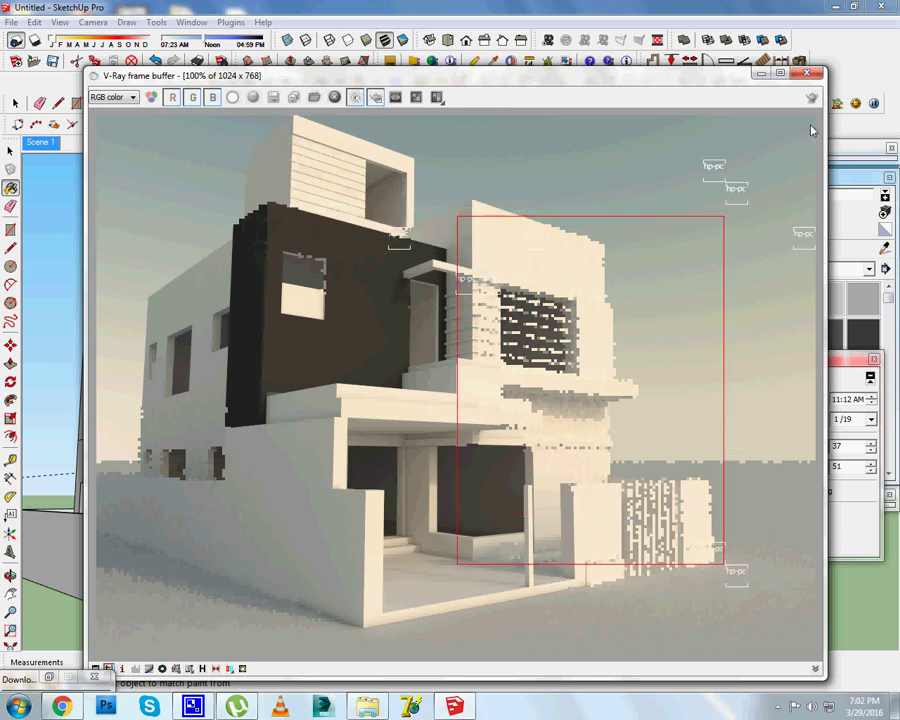
pyautogui.click(814, 77)
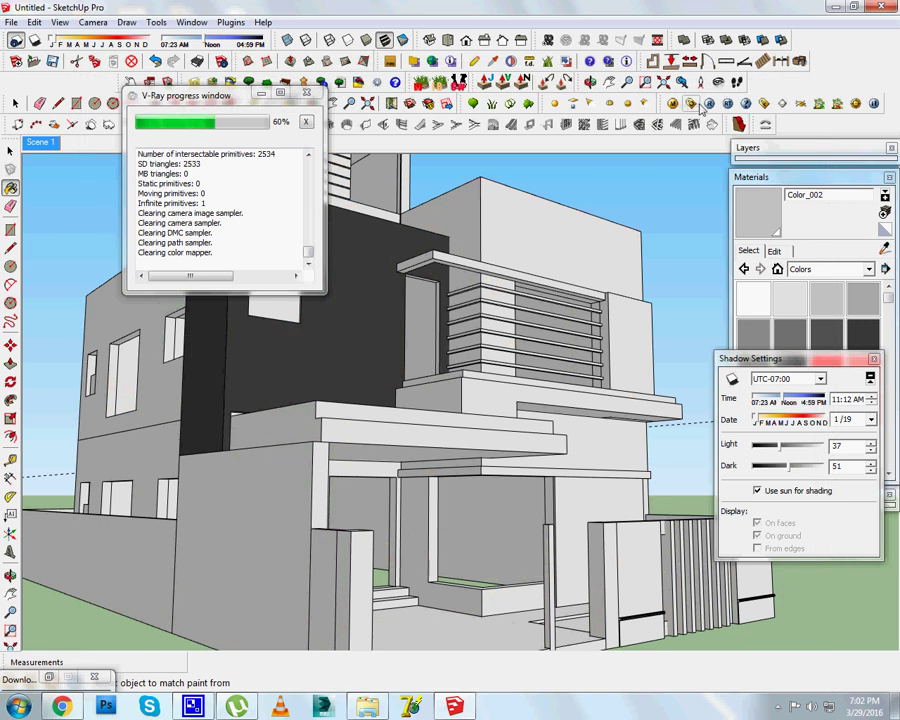
pyautogui.click(711, 105)
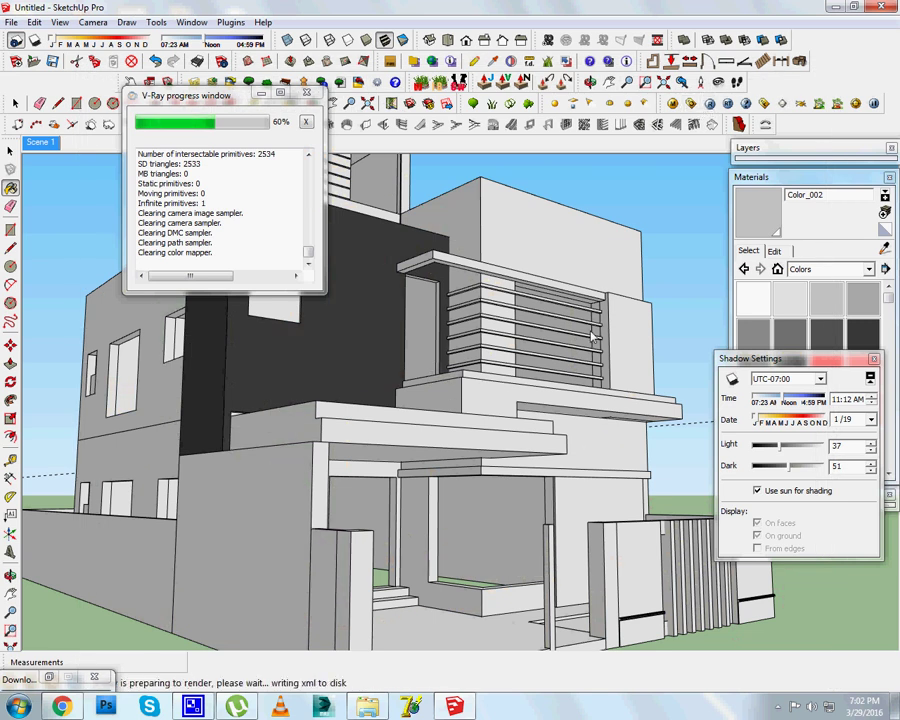